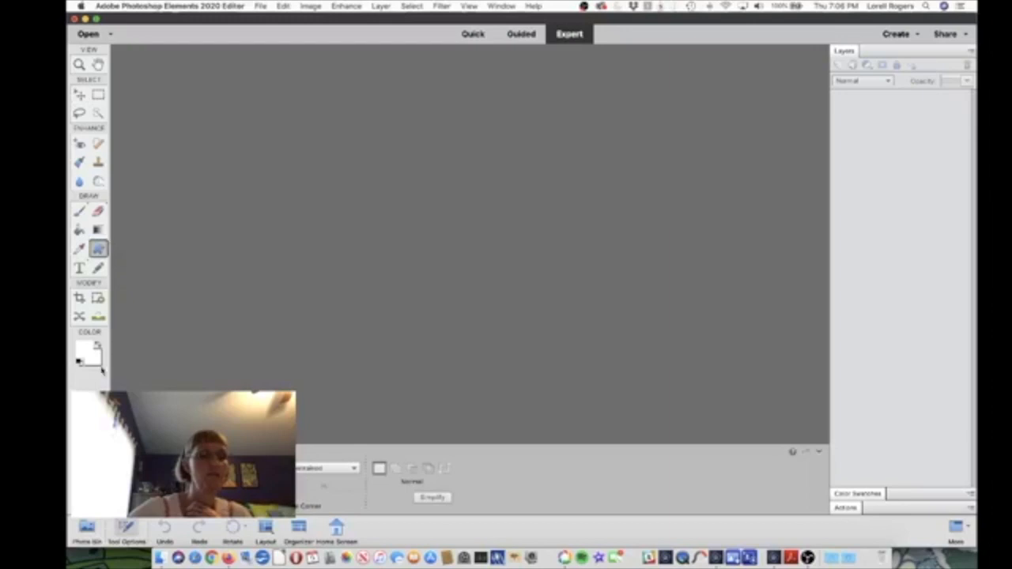
Step: Choose the Rectangular Marquee tool and show the Photo Bin below the workspace
{"action": "left_click", "coordinate": [103, 473]}
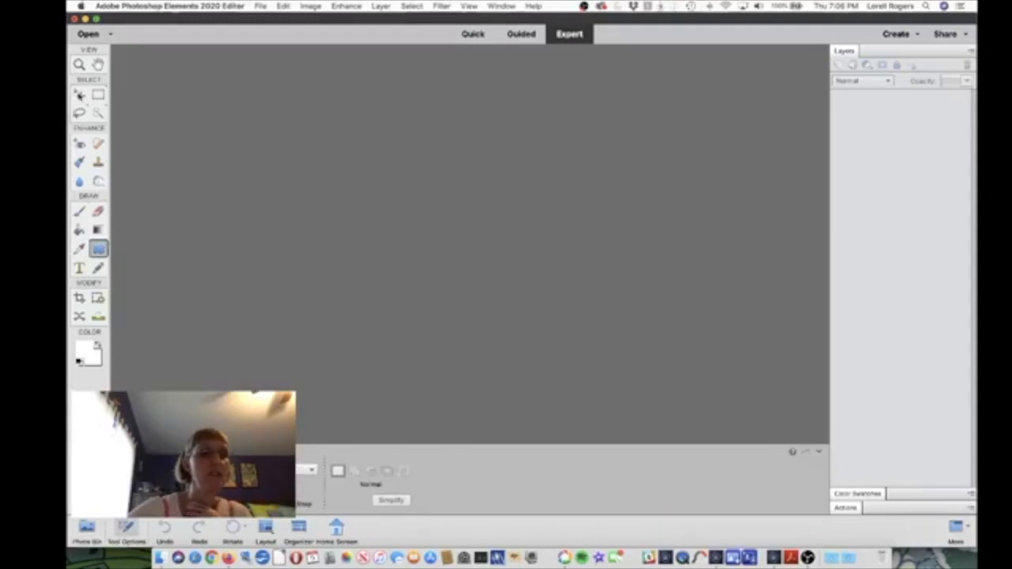
{"action": "left_click", "coordinate": [98, 93]}
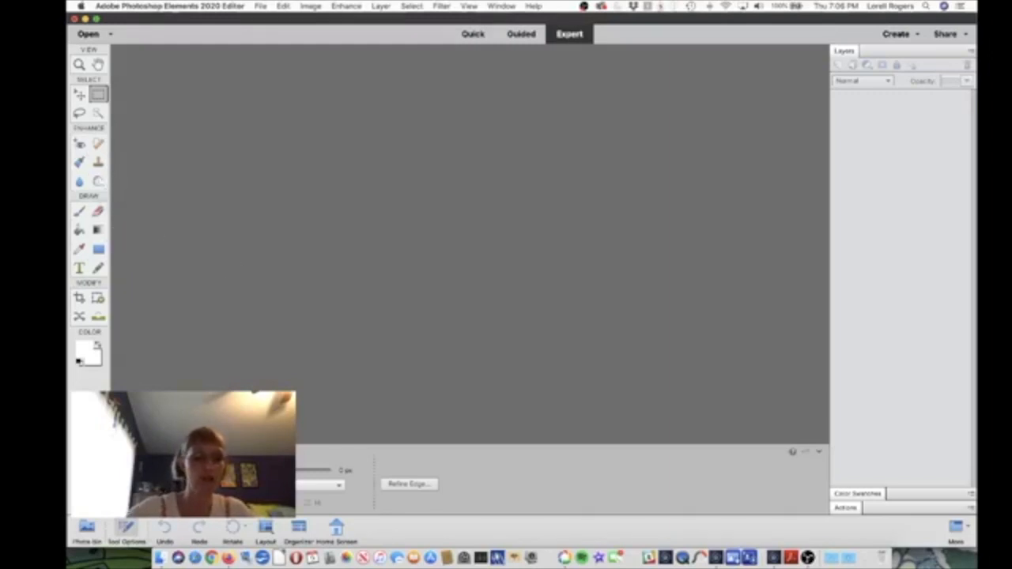
{"action": "left_click", "coordinate": [86, 528]}
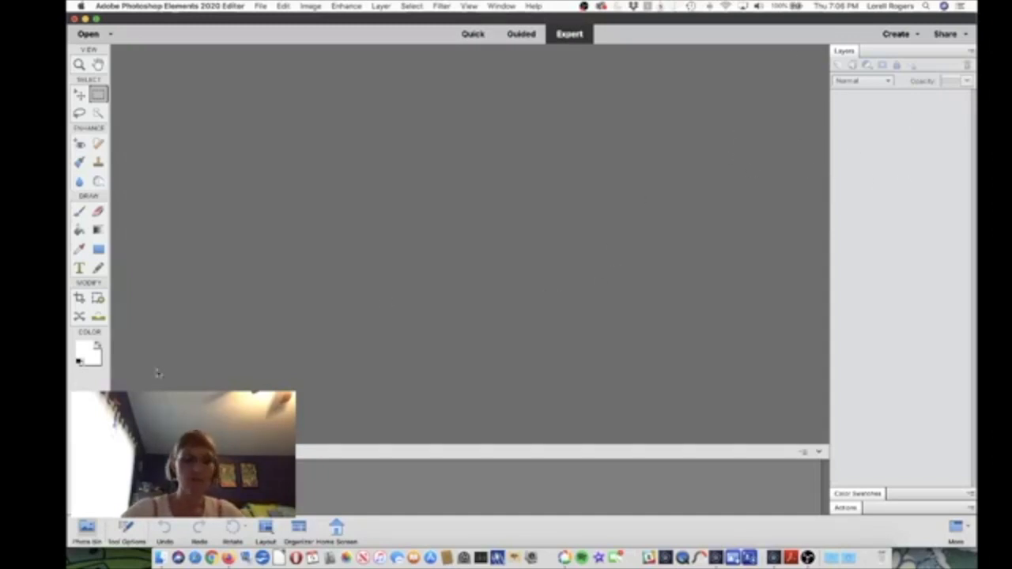
Step: Start opening a file and browse through the SCRAPBOOKING folder in iCloud Documents for the digital kit files
{"action": "left_click", "coordinate": [260, 6]}
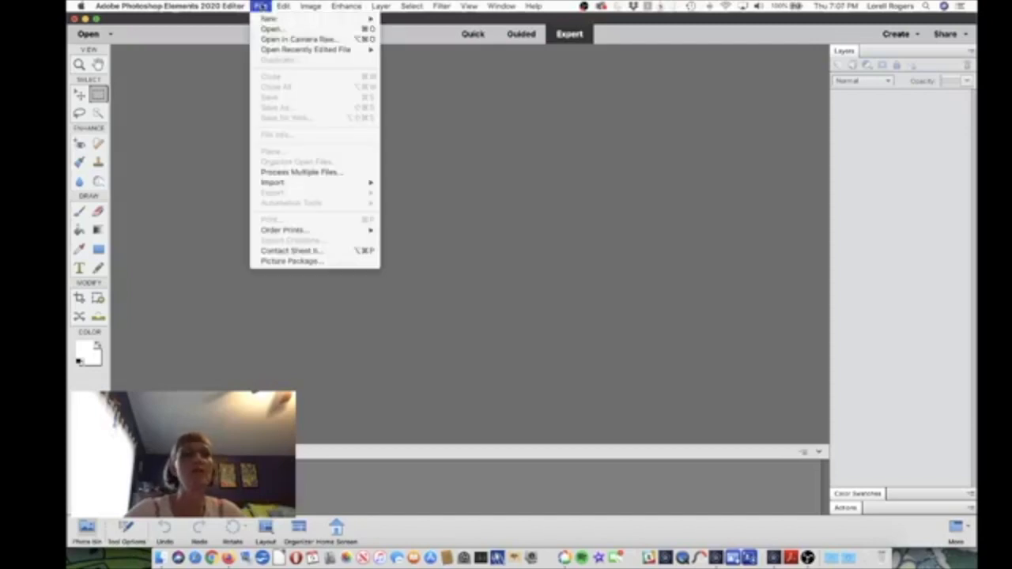
{"action": "left_click", "coordinate": [265, 29]}
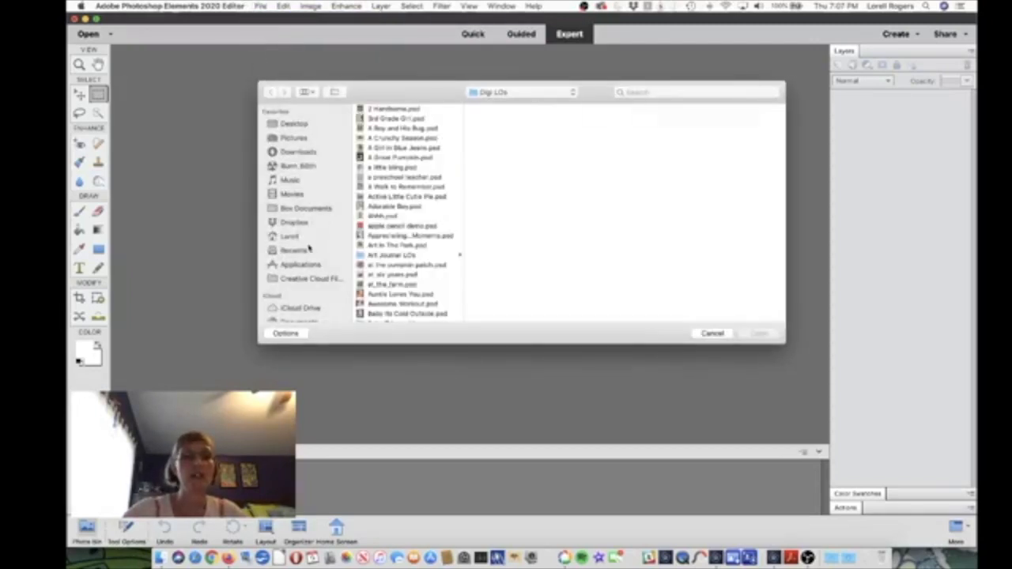
{"action": "scroll", "coordinate": [297, 276], "scroll_direction": "down", "scroll_amount": 3}
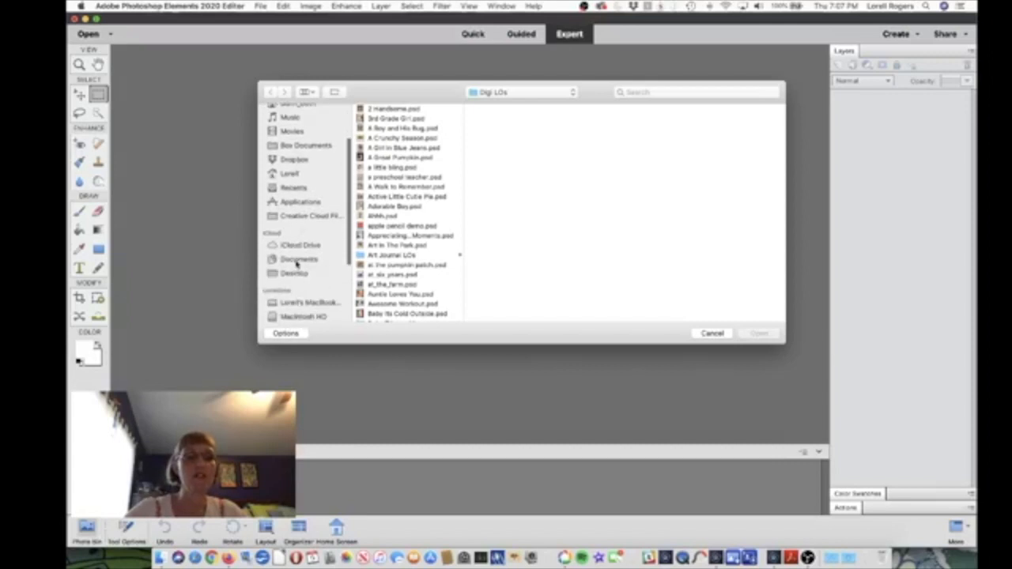
{"action": "left_click", "coordinate": [298, 261]}
{"action": "scroll", "coordinate": [411, 276], "scroll_direction": "down", "scroll_amount": 5}
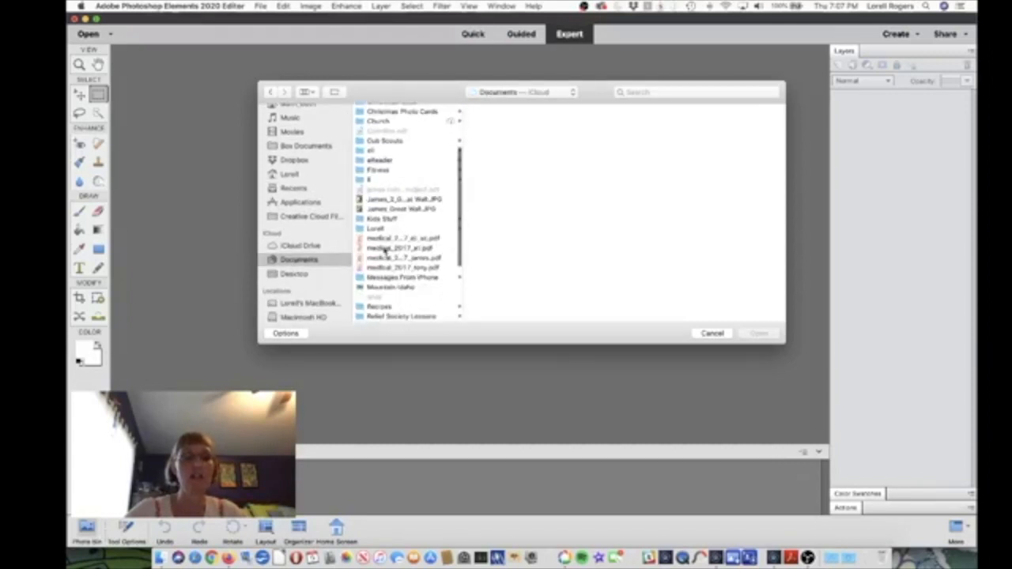
{"action": "scroll", "coordinate": [385, 251], "scroll_direction": "down", "scroll_amount": 3}
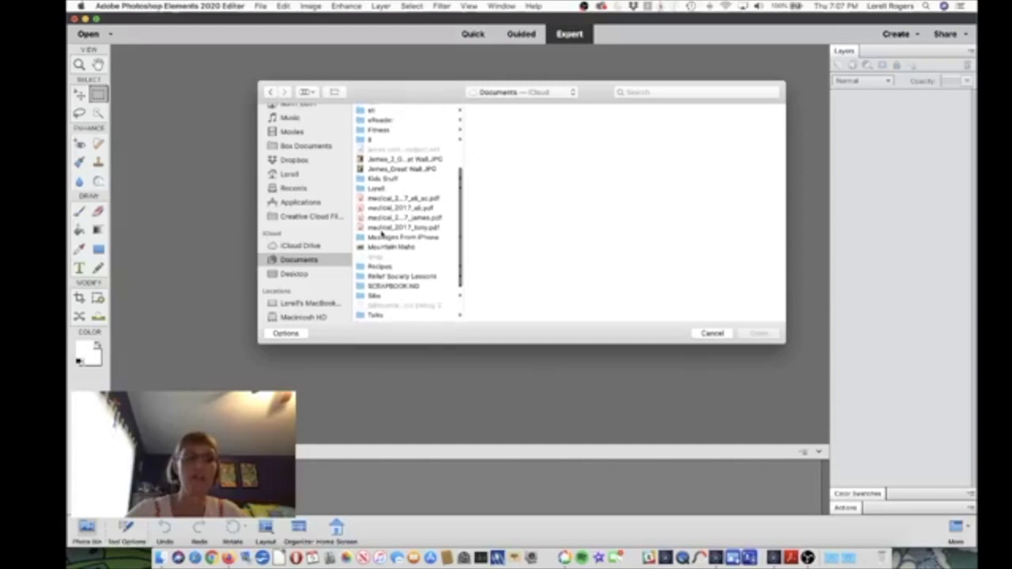
{"action": "scroll", "coordinate": [382, 234], "scroll_direction": "down", "scroll_amount": 4}
{"action": "left_click", "coordinate": [380, 230]}
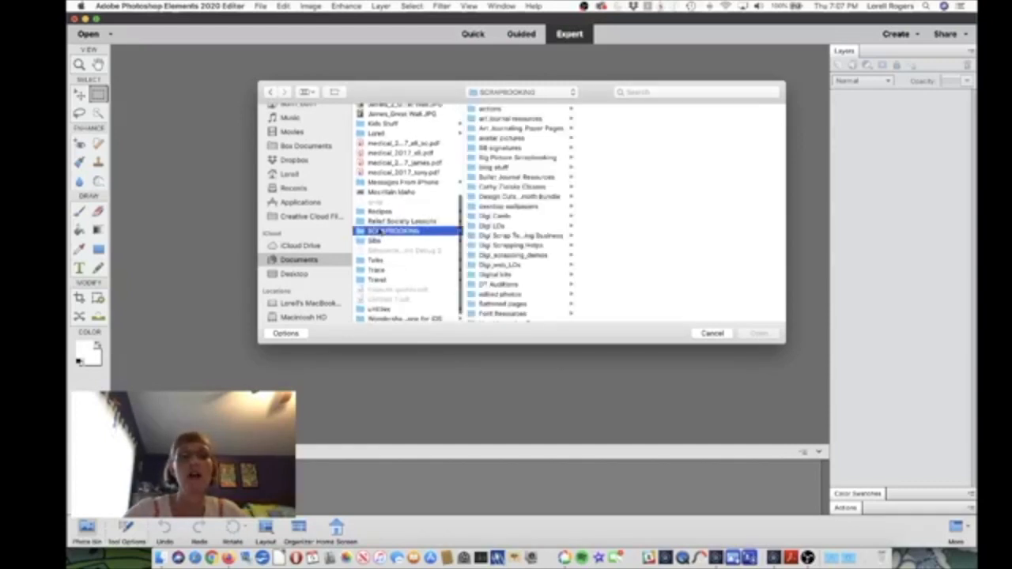
{"action": "scroll", "coordinate": [510, 275], "scroll_direction": "down", "scroll_amount": 3}
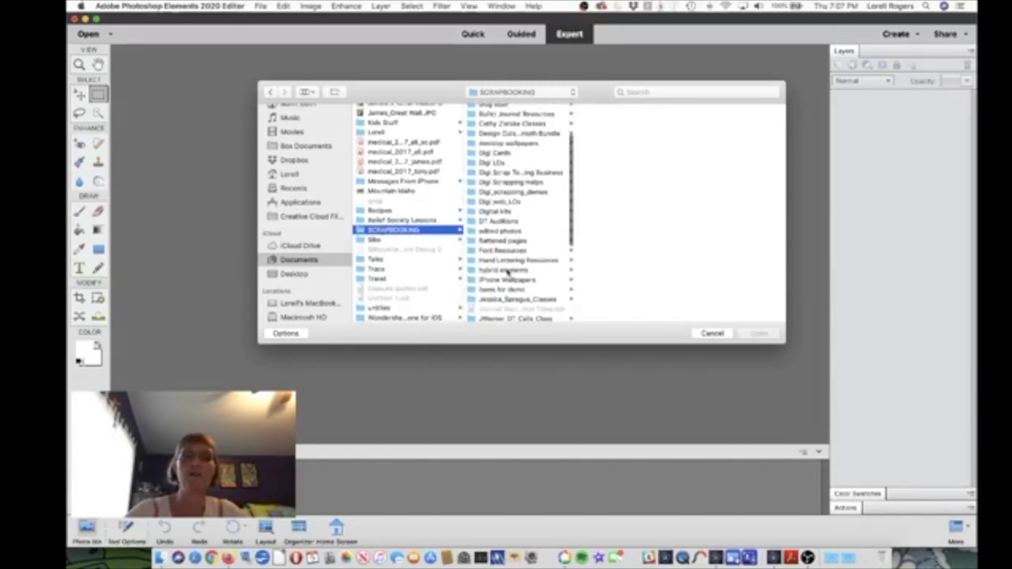
{"action": "left_click", "coordinate": [507, 218]}
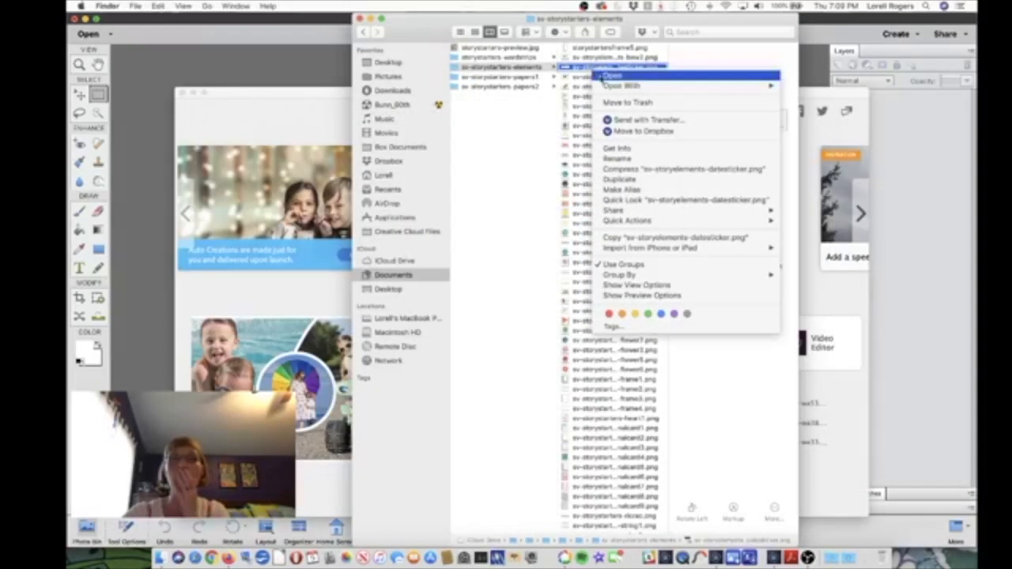
Step: Open sv-storyelements-datesticker.png from Finder for editing and activate the Move tool
{"action": "left_click", "coordinate": [604, 76]}
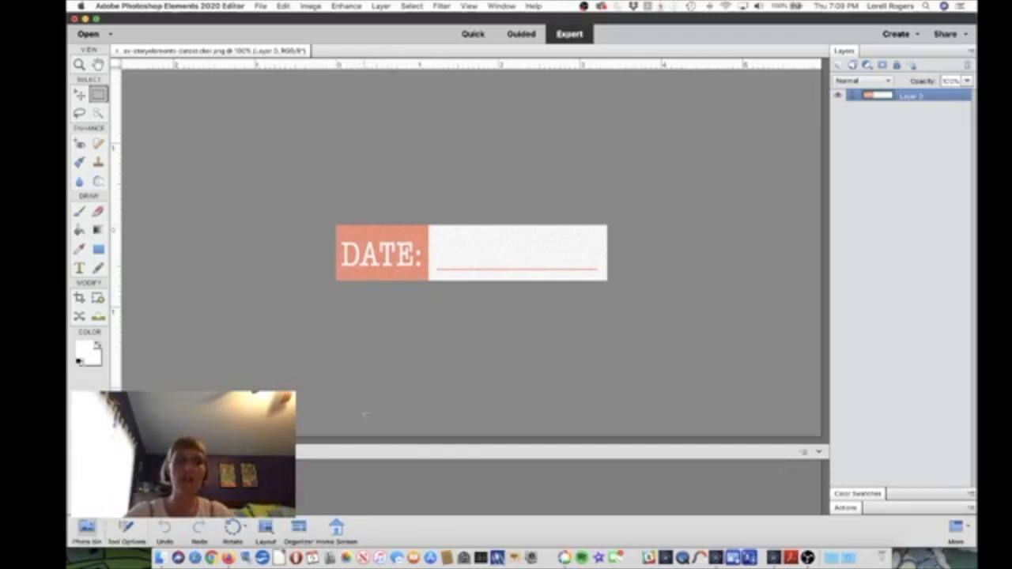
{"action": "left_click", "coordinate": [81, 96]}
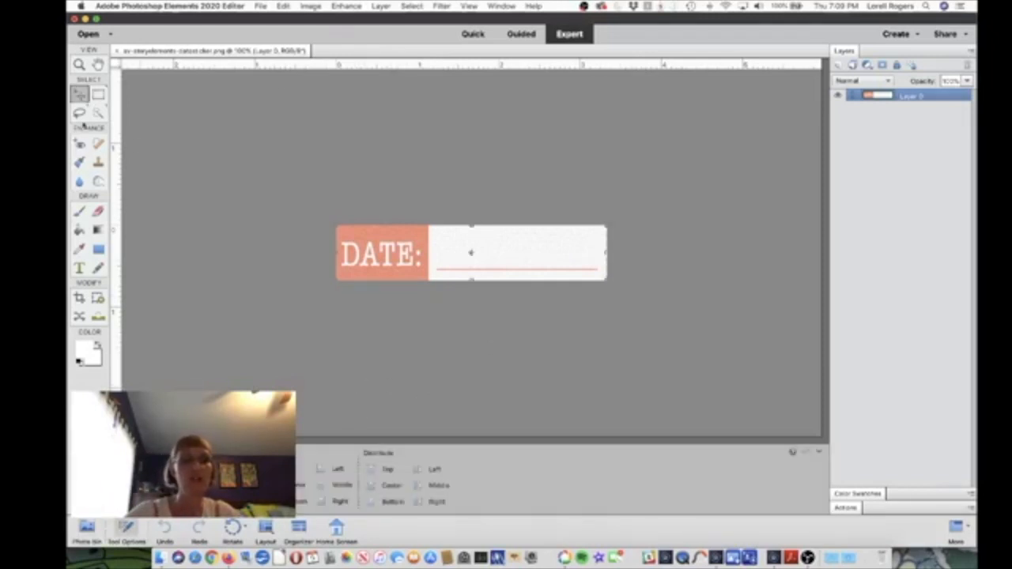
Step: Switch to Picasa, browse the story starters elements and word strips, and pick the "this makes me happy" and "a dream come true" strips
{"action": "left_click", "coordinate": [564, 560]}
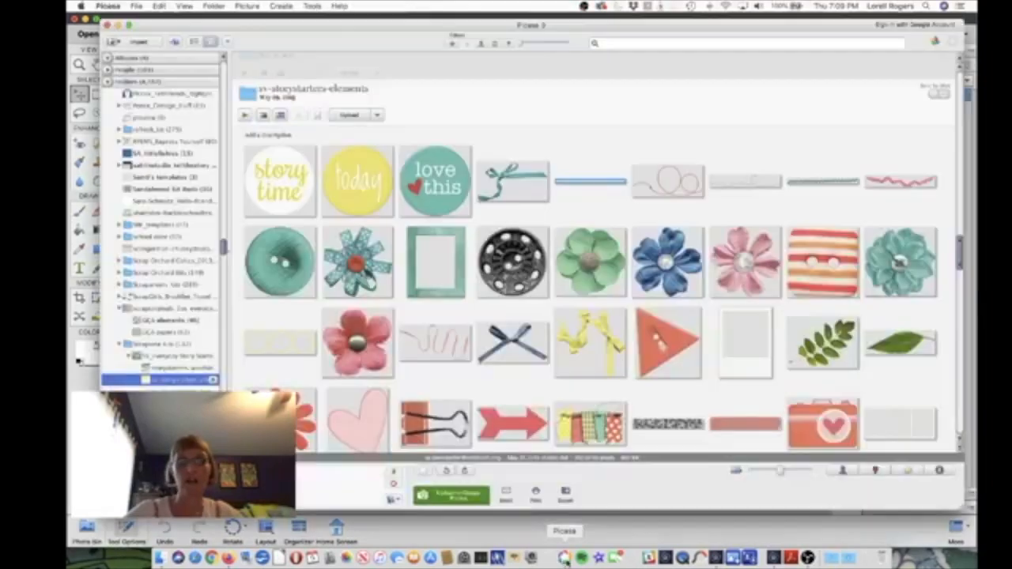
{"action": "scroll", "coordinate": [633, 429], "scroll_direction": "down", "scroll_amount": 10}
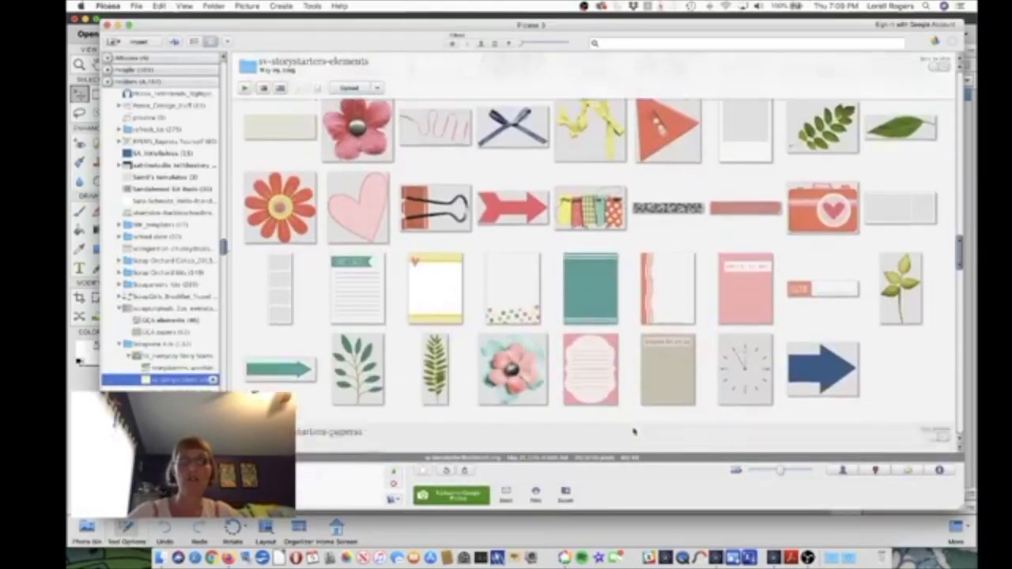
{"action": "scroll", "coordinate": [633, 429], "scroll_direction": "up", "scroll_amount": 15}
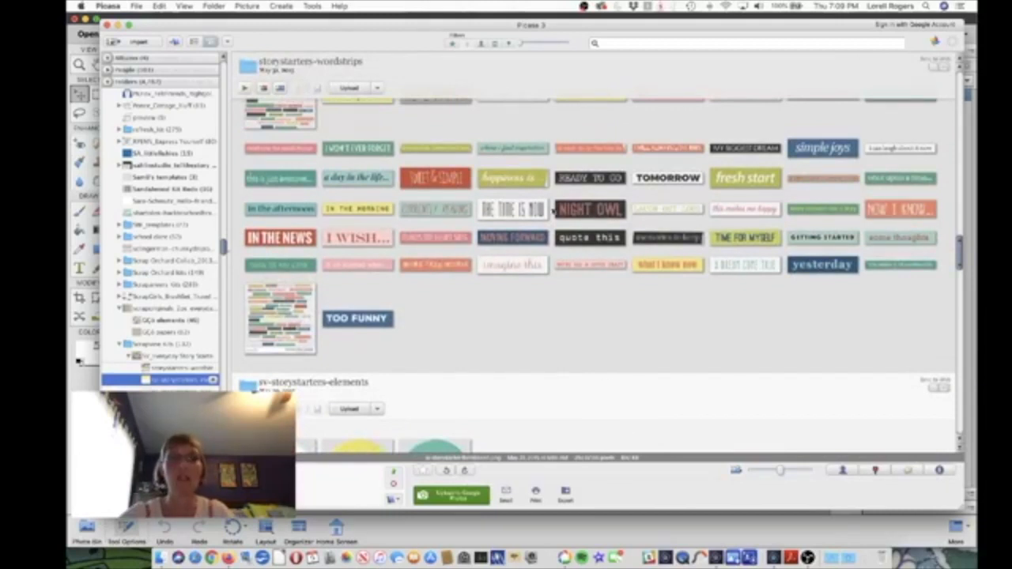
{"action": "scroll", "coordinate": [378, 171], "scroll_direction": "up", "scroll_amount": 1}
{"action": "scroll", "coordinate": [378, 171], "scroll_direction": "up", "scroll_amount": 2}
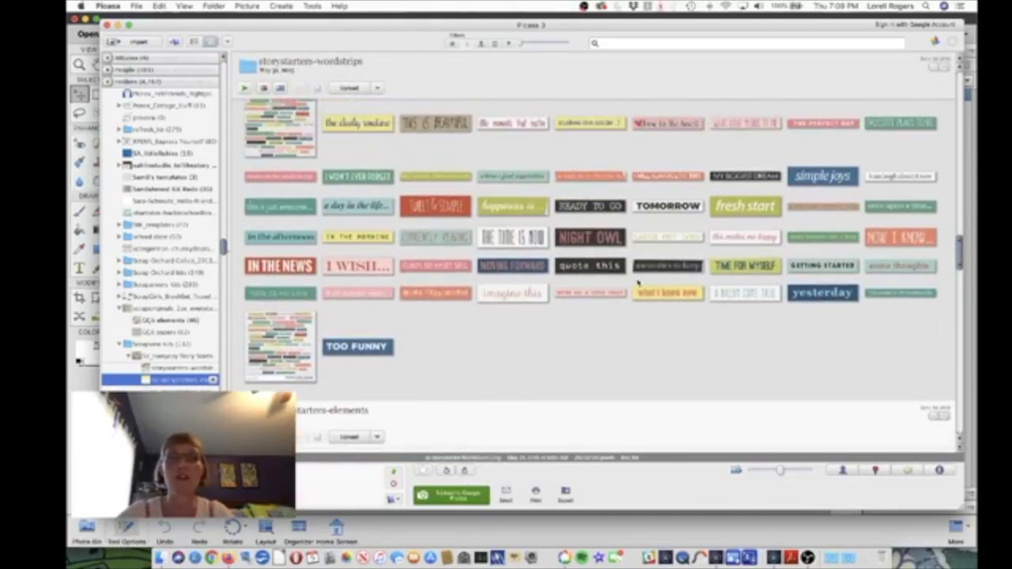
{"action": "left_click", "coordinate": [729, 241]}
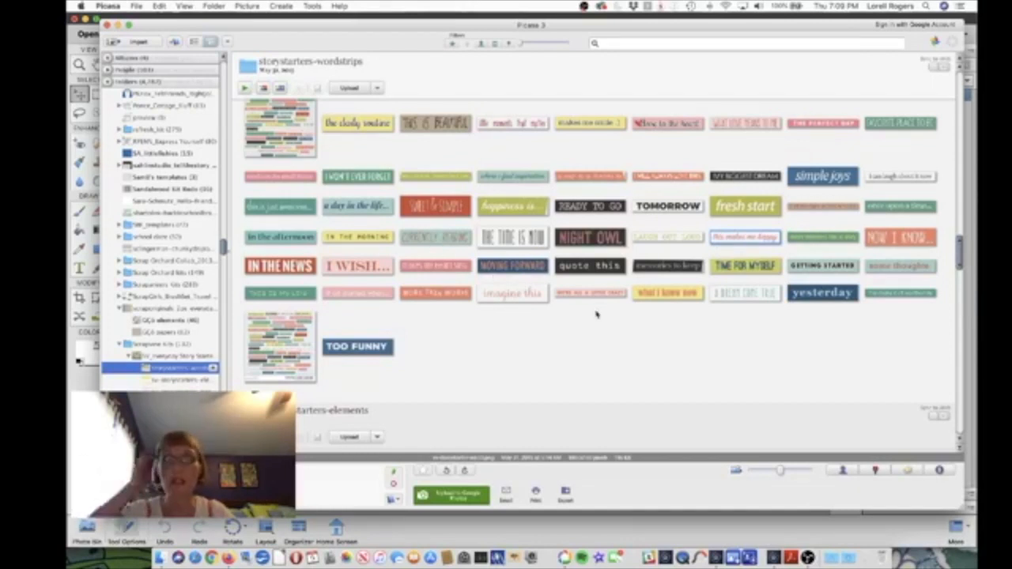
{"action": "left_click", "coordinate": [739, 296]}
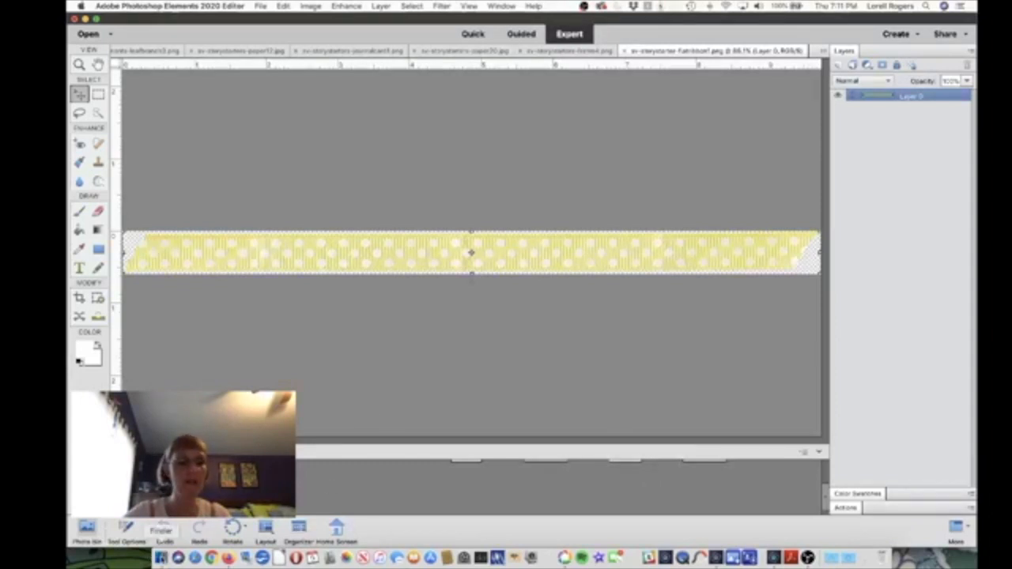
Step: Switch to Finder and go to the Shine Flash Mob folder under Pictures, PICTURES_US, 2019
{"action": "left_click", "coordinate": [160, 558]}
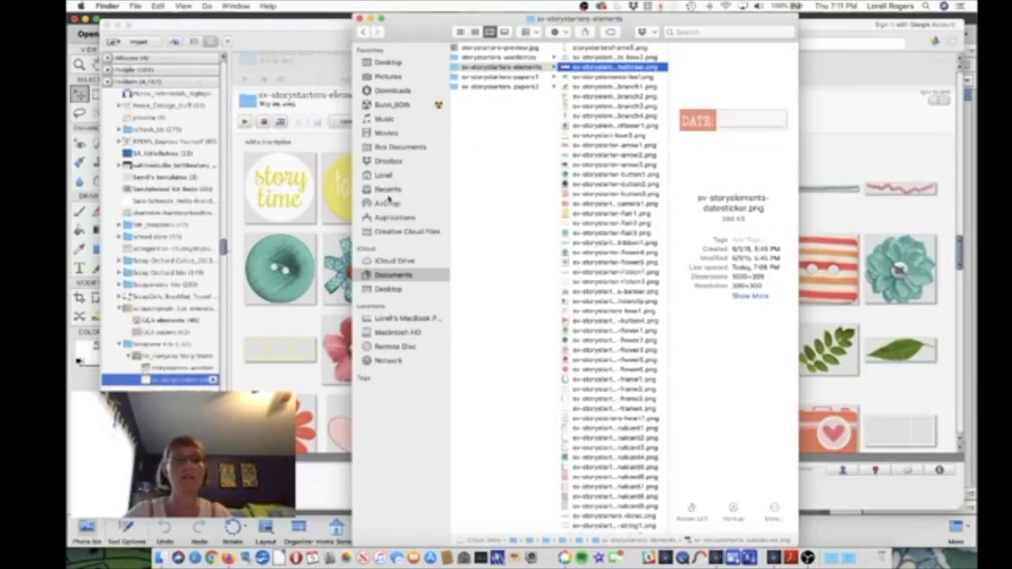
{"action": "left_click", "coordinate": [387, 76]}
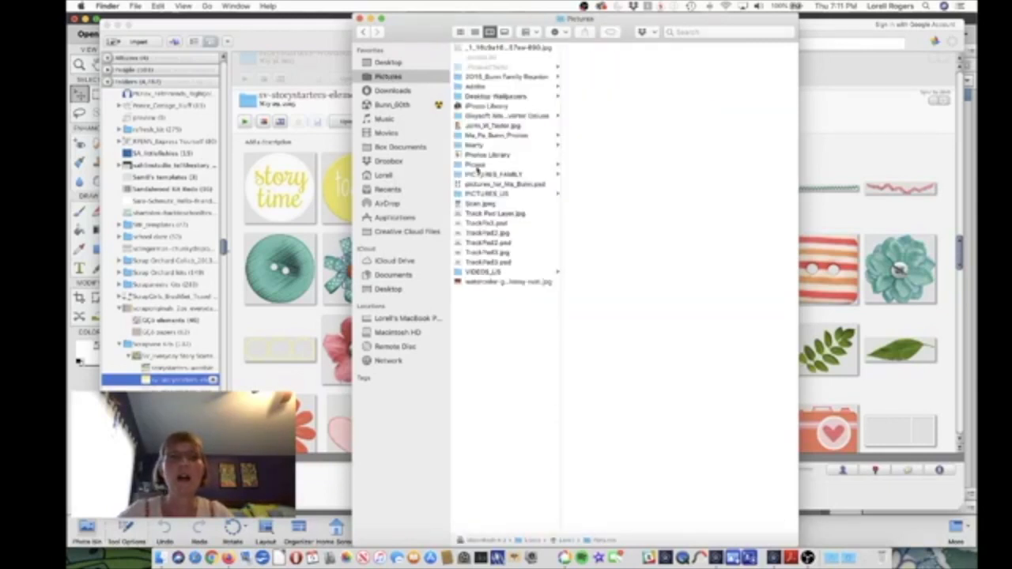
{"action": "left_click", "coordinate": [479, 194]}
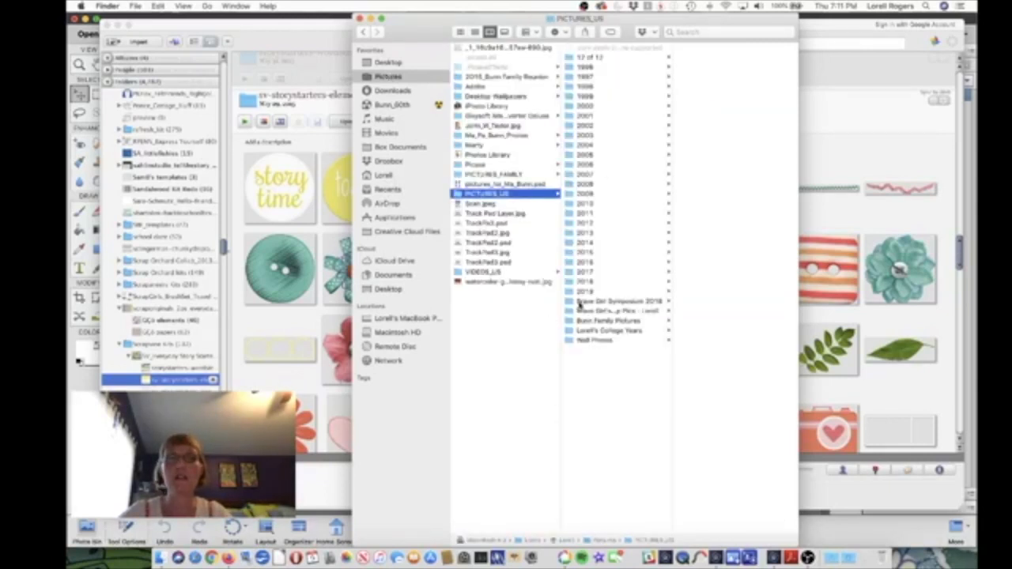
{"action": "left_click", "coordinate": [583, 291]}
{"action": "left_click", "coordinate": [732, 50]}
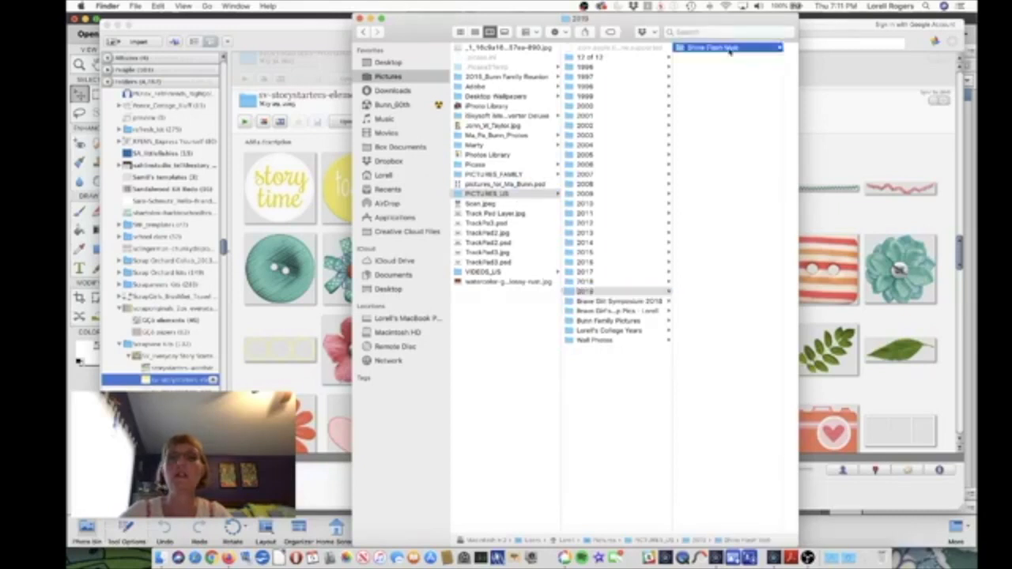
{"action": "left_click", "coordinate": [727, 49]}
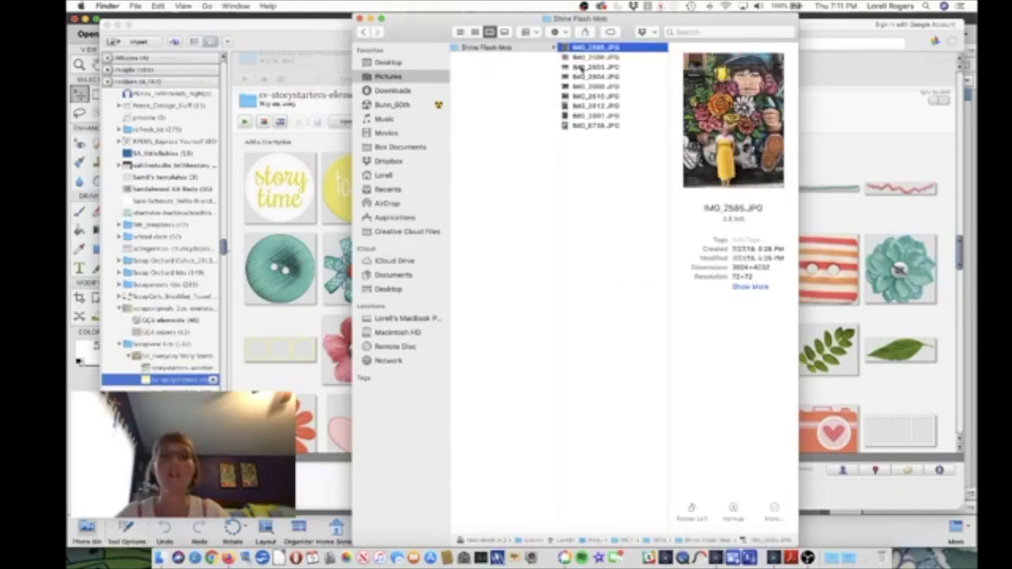
Step: Preview the photos in the Shine Flash Mob folder and open the first seven for editing
{"action": "key", "text": "Down"}
{"action": "key", "text": "Down"}
{"action": "key", "text": "Down"}
{"action": "key", "text": "Down"}
{"action": "key", "text": "Down"}
{"action": "key", "text": "Down"}
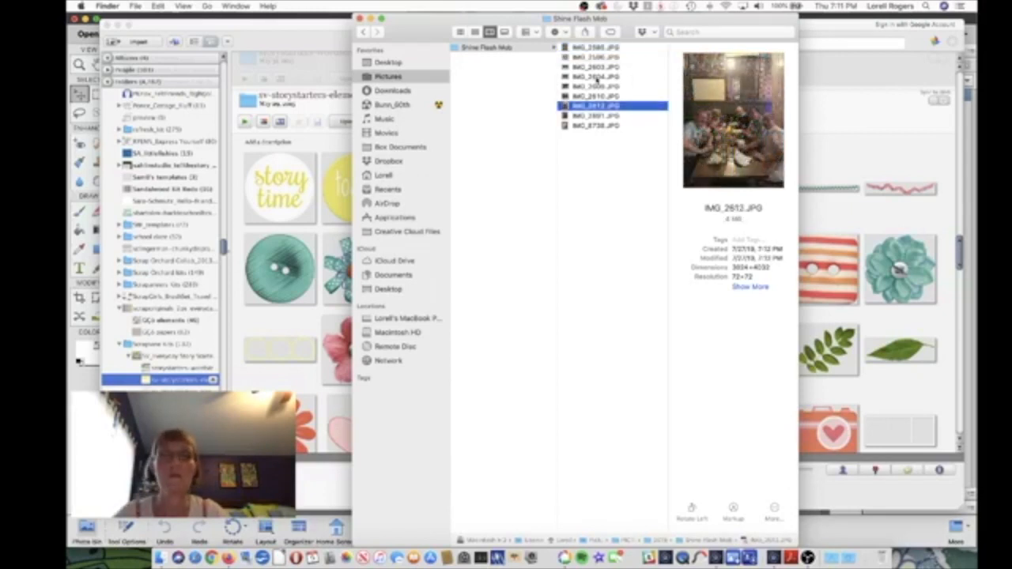
{"action": "left_click", "coordinate": [600, 47], "text": "shift"}
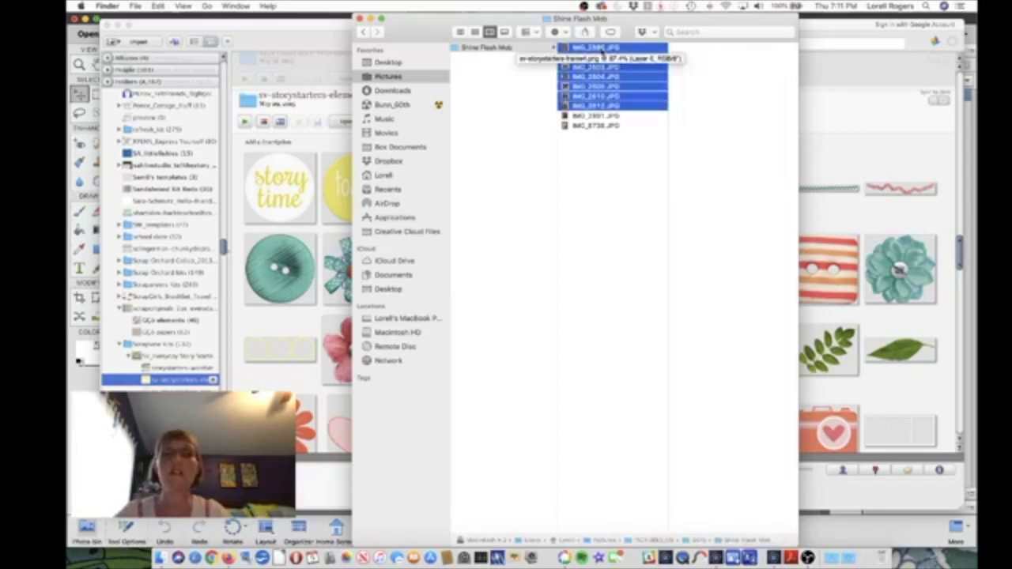
{"action": "right_click", "coordinate": [642, 89]}
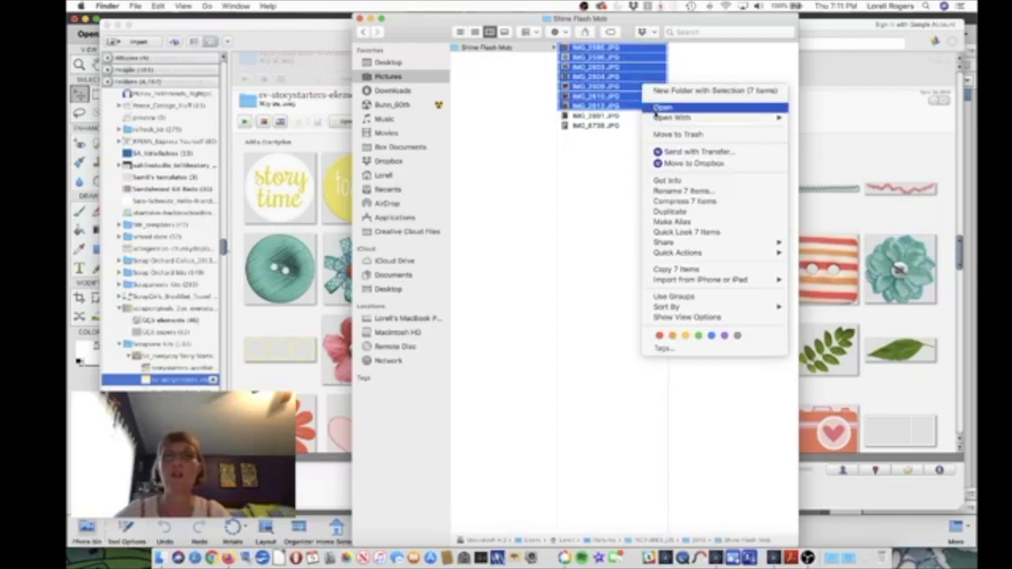
{"action": "left_click", "coordinate": [653, 111]}
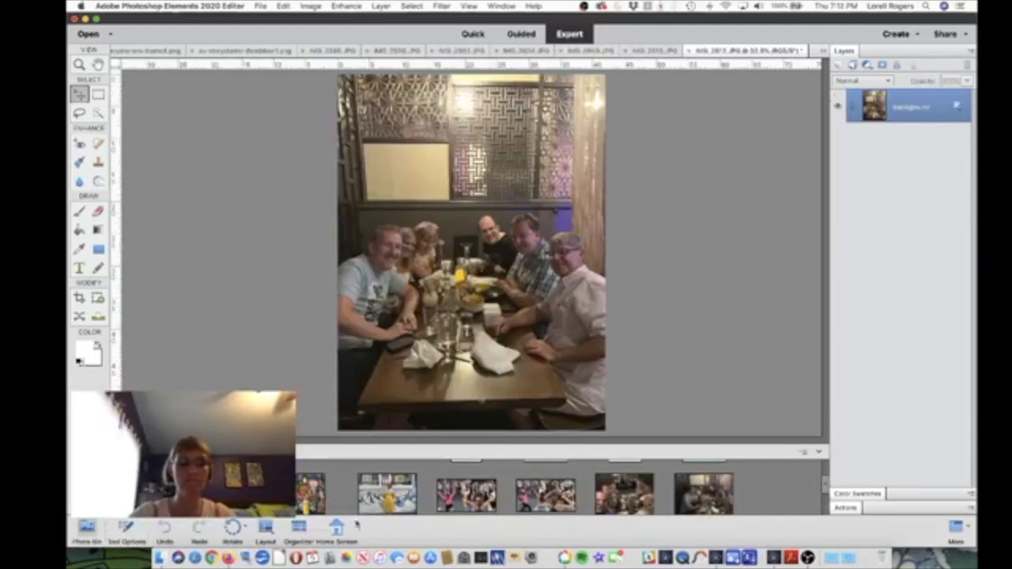
Step: Close the photo of the person in yellow and the photo IMG_2609.JPG from the Photo Bin
{"action": "right_click", "coordinate": [391, 505]}
{"action": "left_click", "coordinate": [409, 412]}
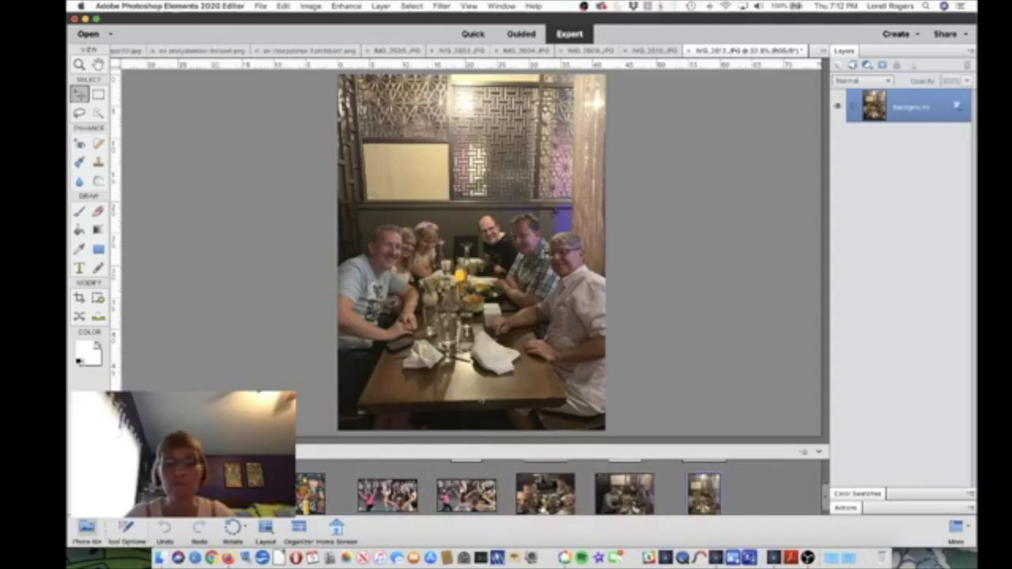
{"action": "right_click", "coordinate": [542, 509]}
{"action": "left_click", "coordinate": [571, 412]}
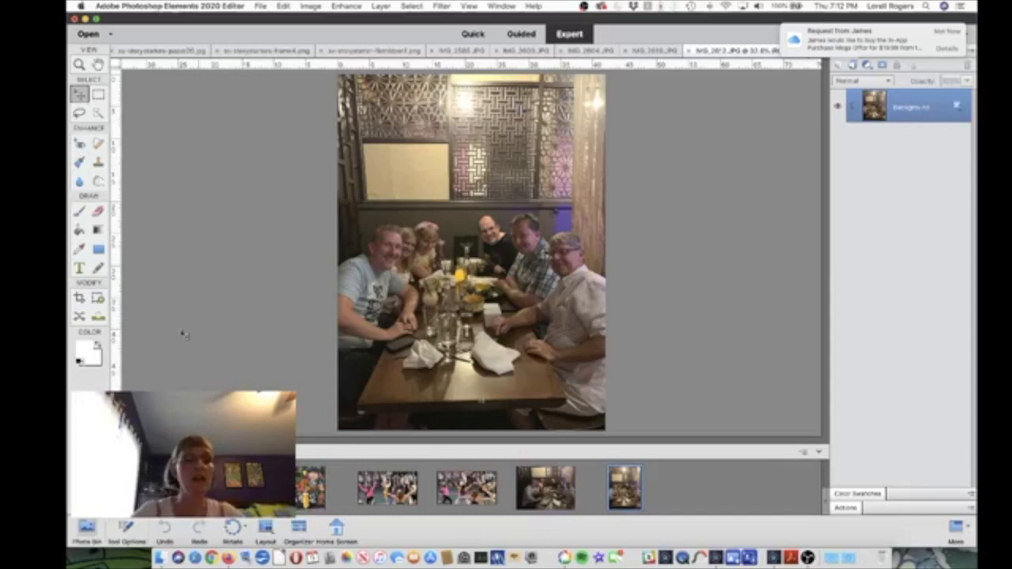
Step: Create a blank document named Flash Mob Demo, 8.5 inches wide and 11 inches high
{"action": "left_click", "coordinate": [258, 7]}
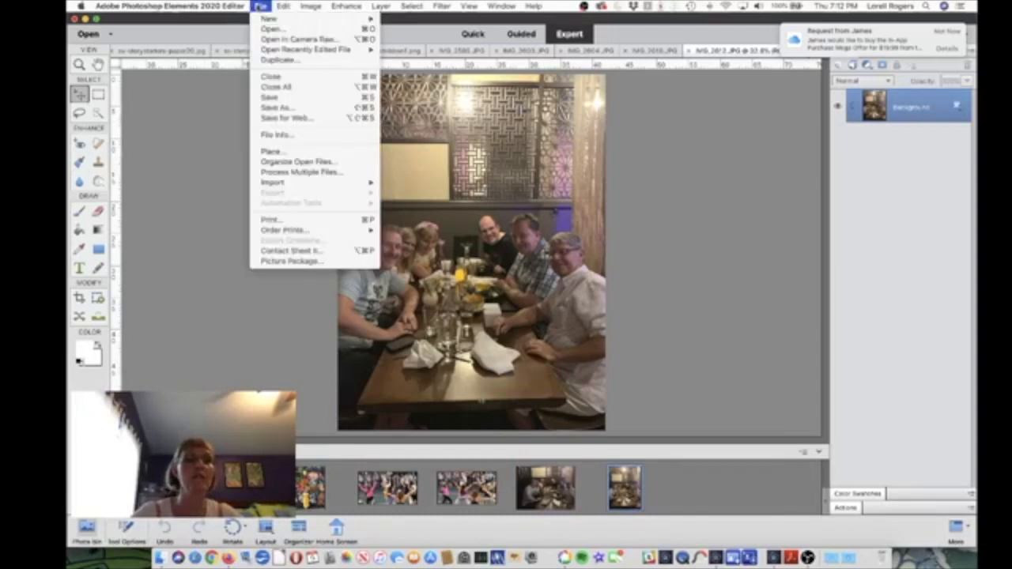
{"action": "mouse_move", "coordinate": [263, 19]}
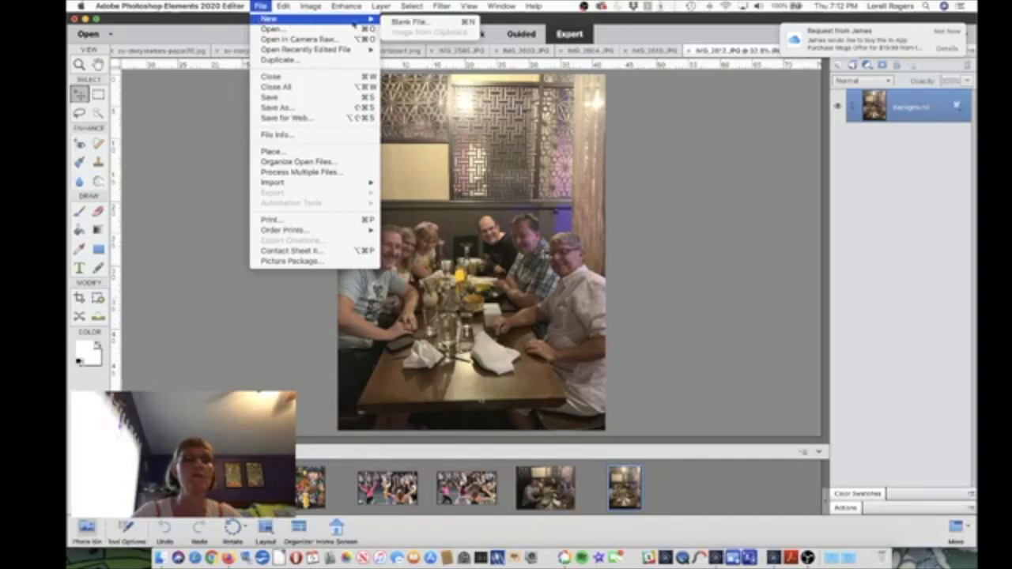
{"action": "left_click", "coordinate": [410, 24]}
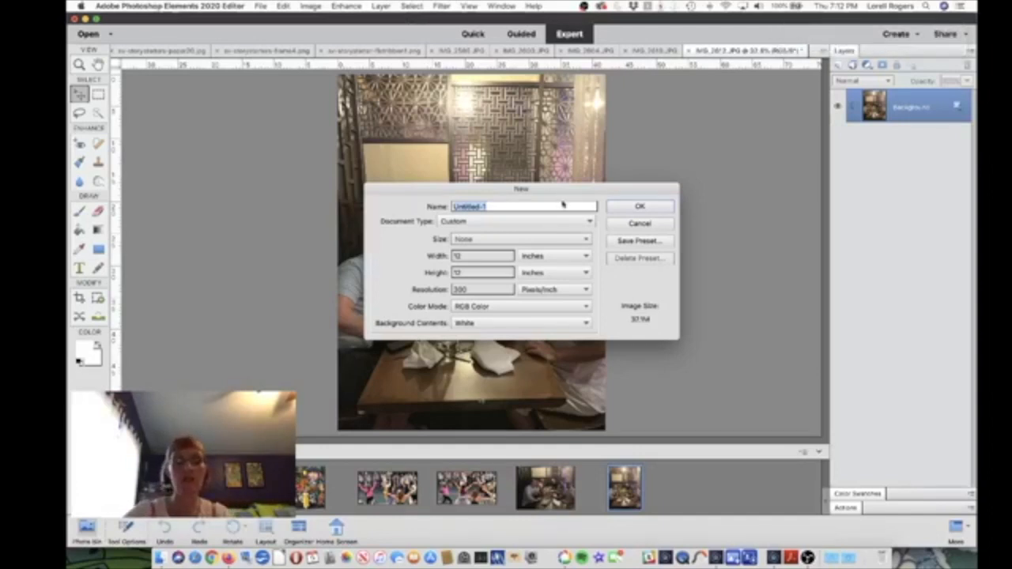
{"action": "type", "text": "F"}
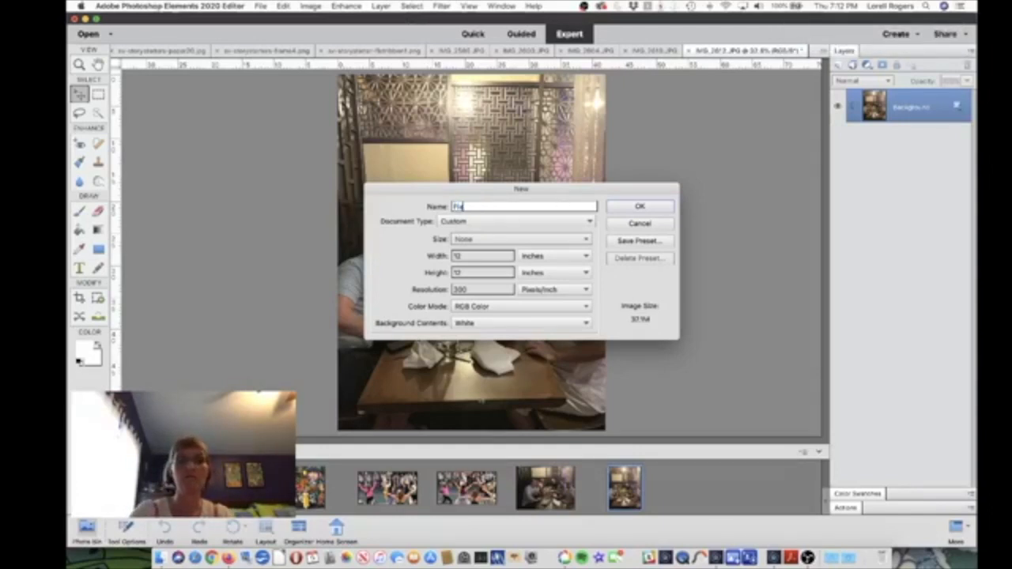
{"action": "type", "text": "lash Mob"}
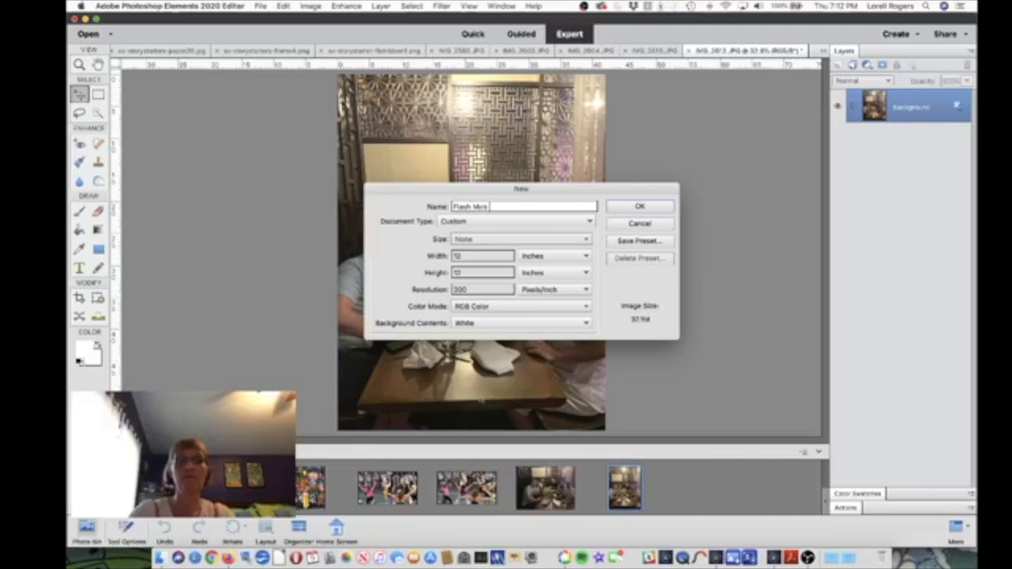
{"action": "type", "text": " Demo"}
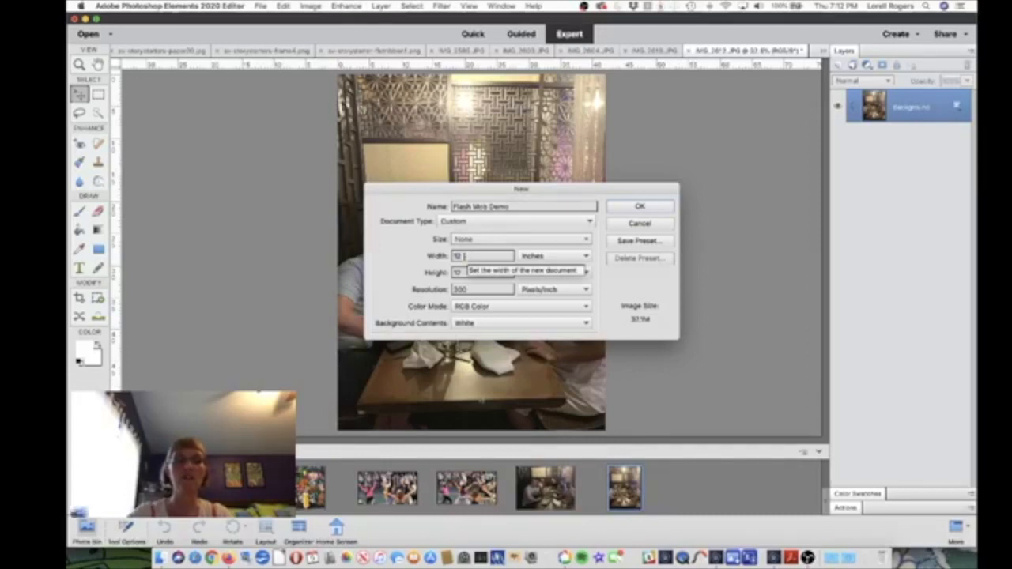
{"action": "key", "text": "BackSpace"}
{"action": "key", "text": "BackSpace"}
{"action": "type", "text": "8.5"}
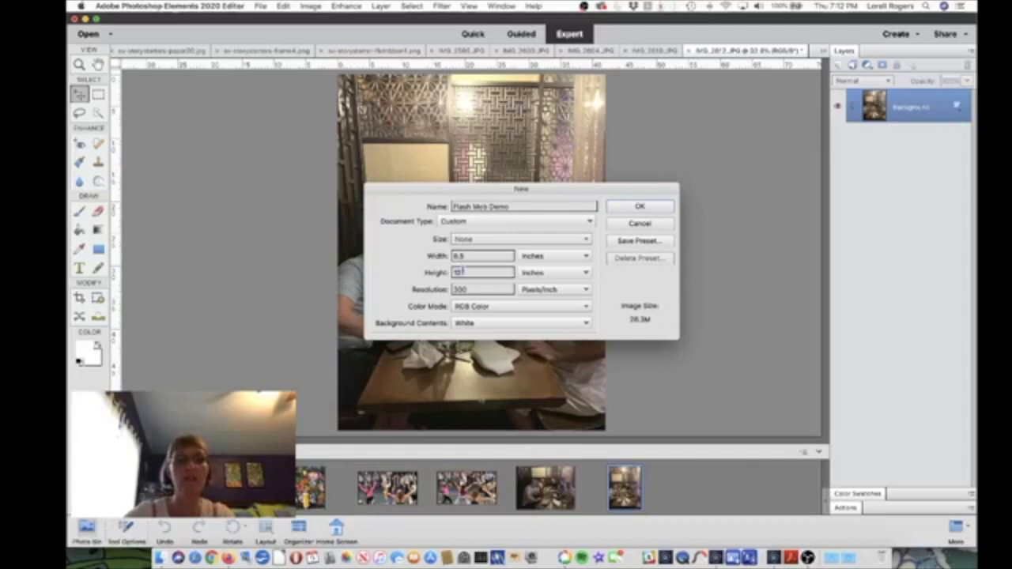
{"action": "type", "text": "11"}
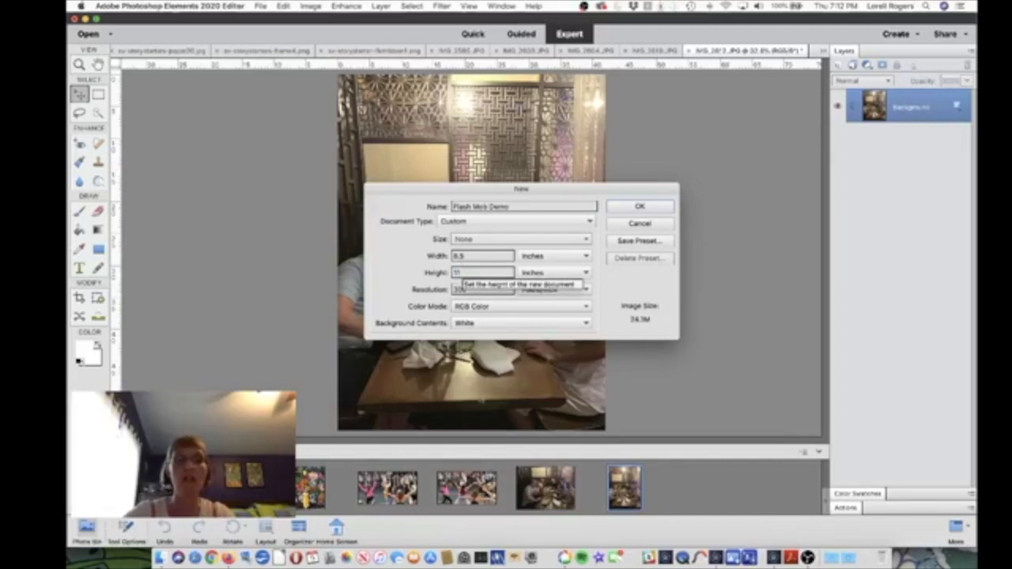
{"action": "left_click", "coordinate": [638, 207]}
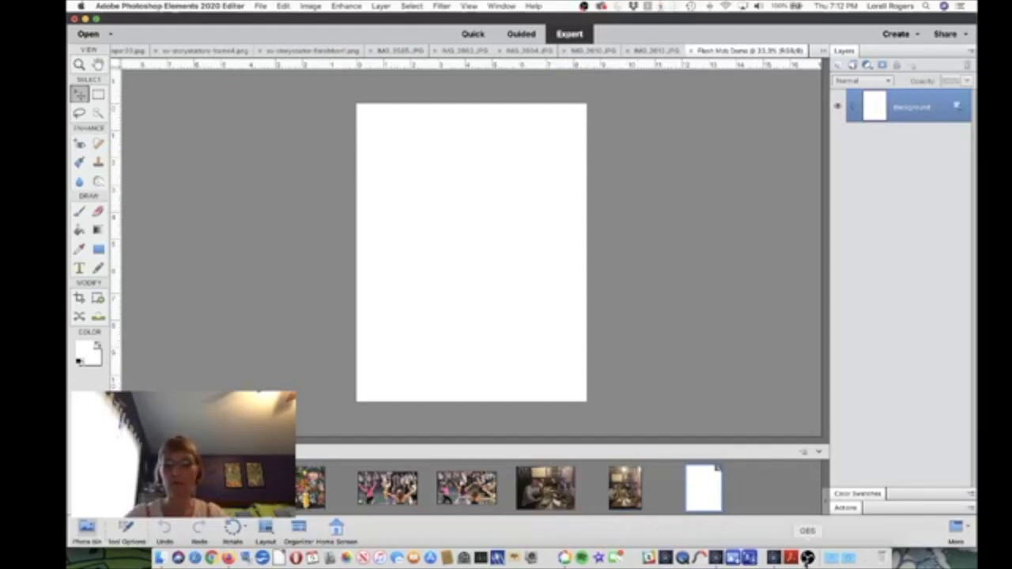
Step: Switch to OBS and look through its list of scenes
{"action": "left_click", "coordinate": [807, 558]}
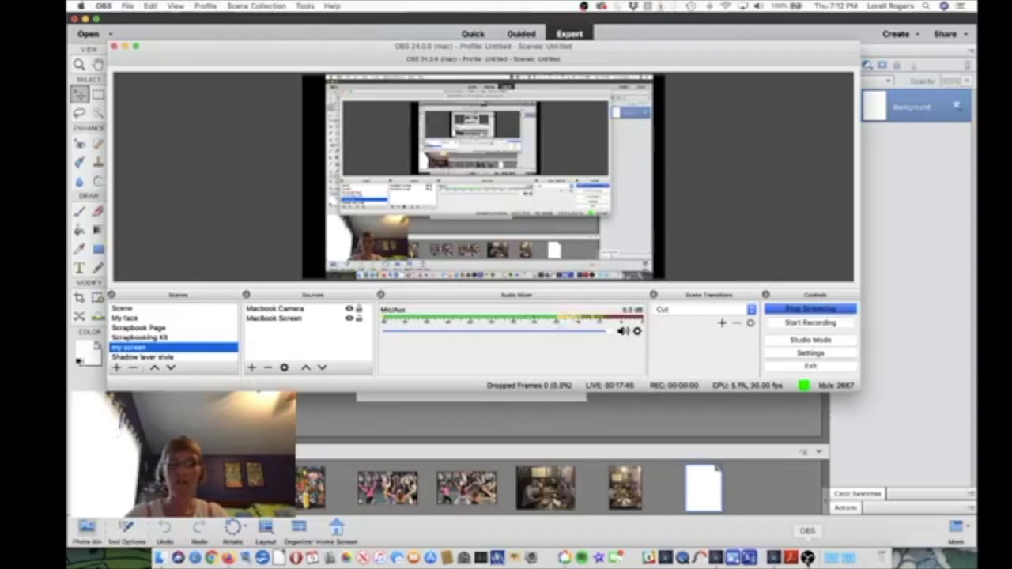
{"action": "scroll", "coordinate": [127, 338], "scroll_direction": "down", "scroll_amount": 1}
{"action": "scroll", "coordinate": [134, 339], "scroll_direction": "up", "scroll_amount": 1}
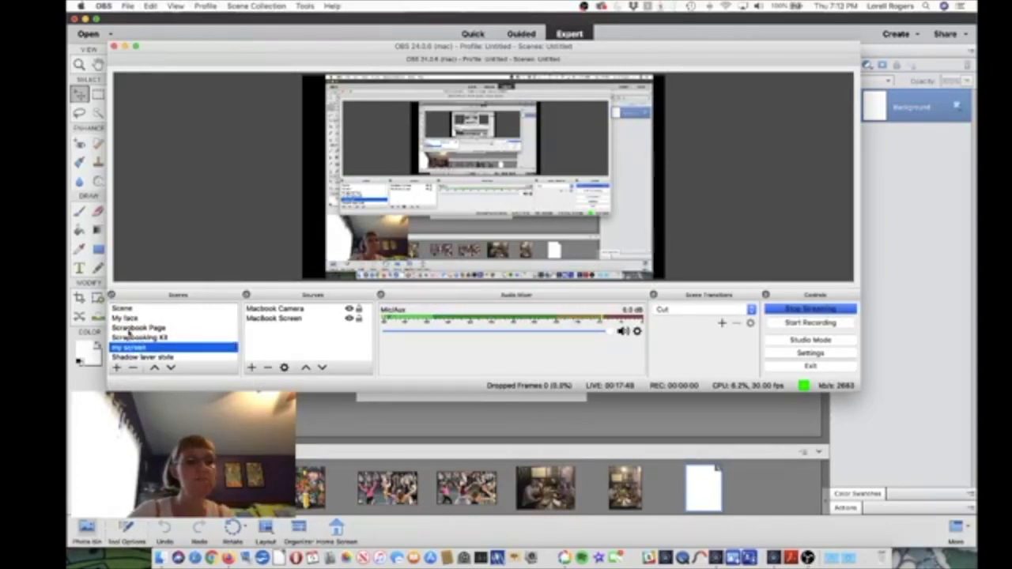
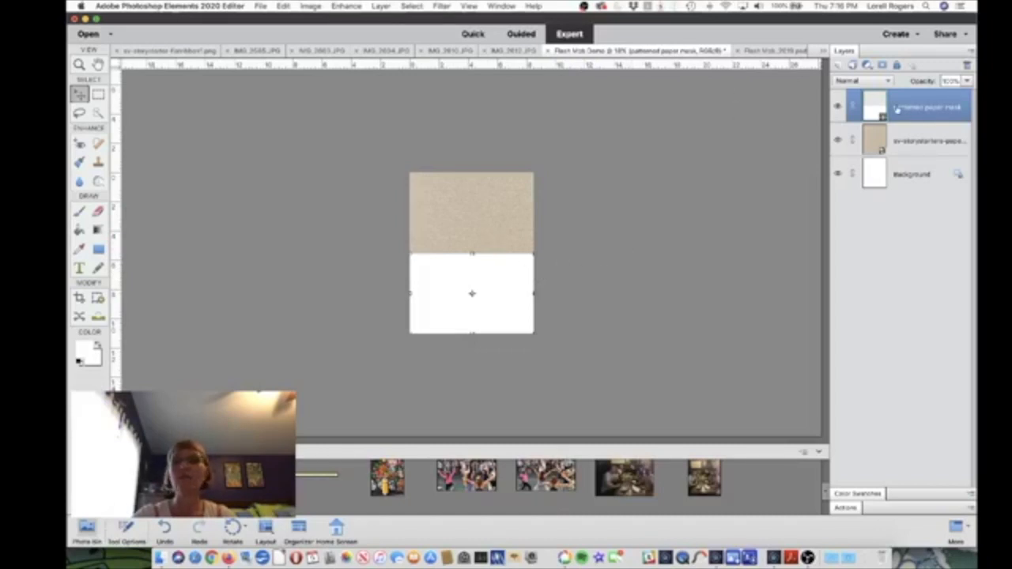
Step: Delete the patterned paper mask layer and slightly enlarge the tan paper so it fully covers the page
{"action": "key", "text": "Delete"}
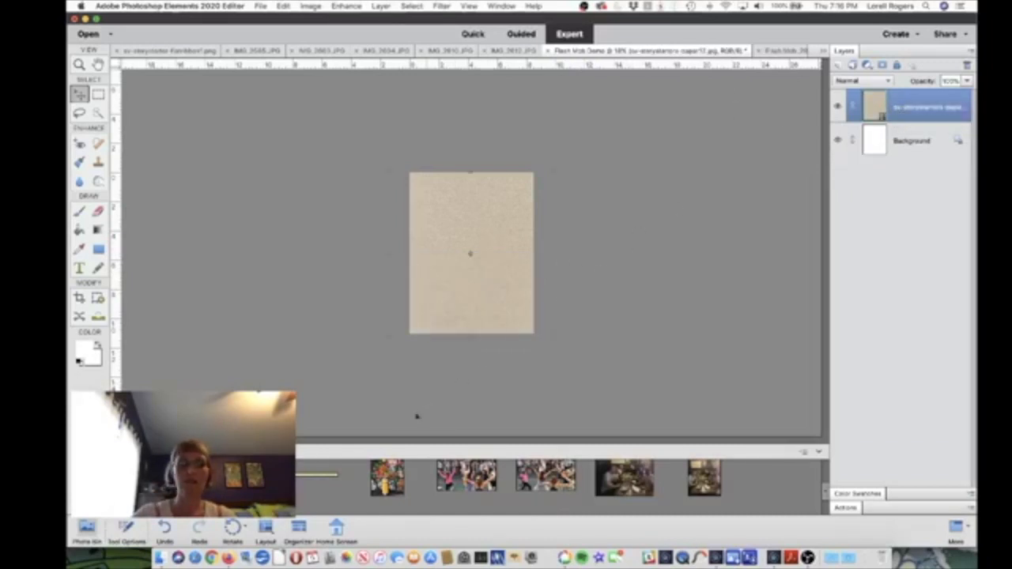
{"action": "scroll", "coordinate": [391, 476], "scroll_direction": "up", "scroll_amount": 5}
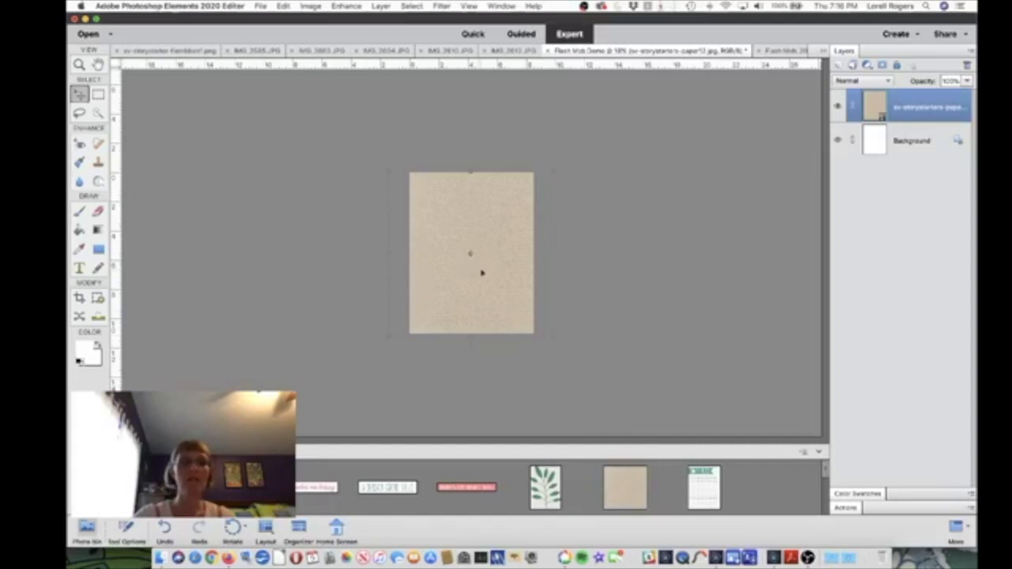
{"action": "key", "text": "super+equal"}
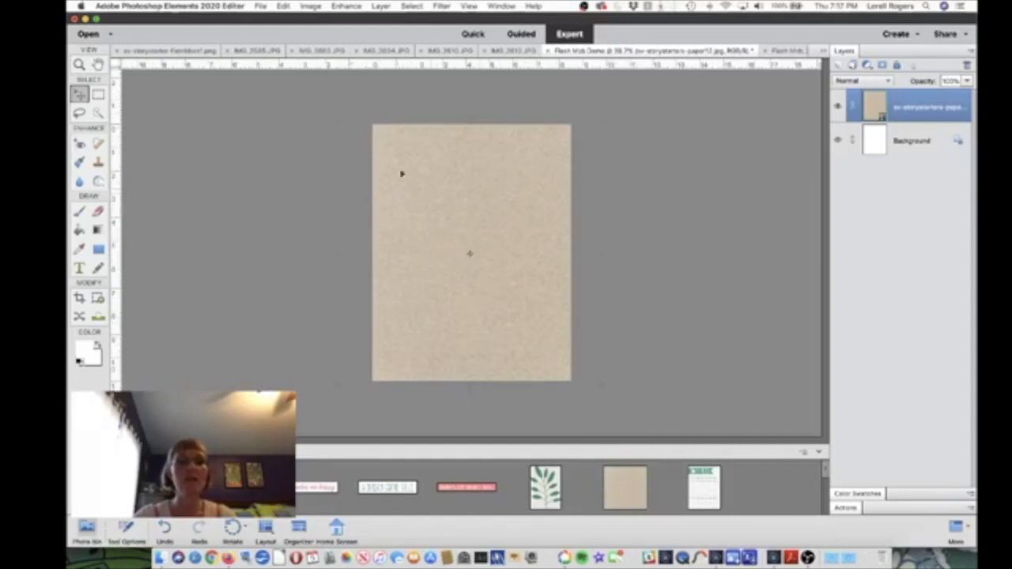
{"action": "key", "text": "super+t"}
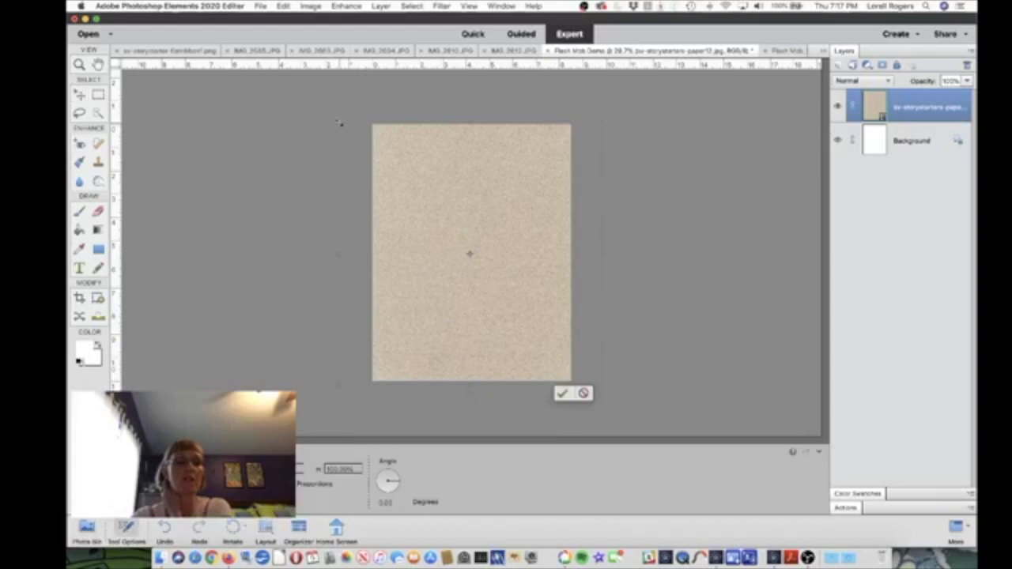
{"action": "left_click_drag", "start_coordinate": [335, 121], "coordinate": [313, 146]}
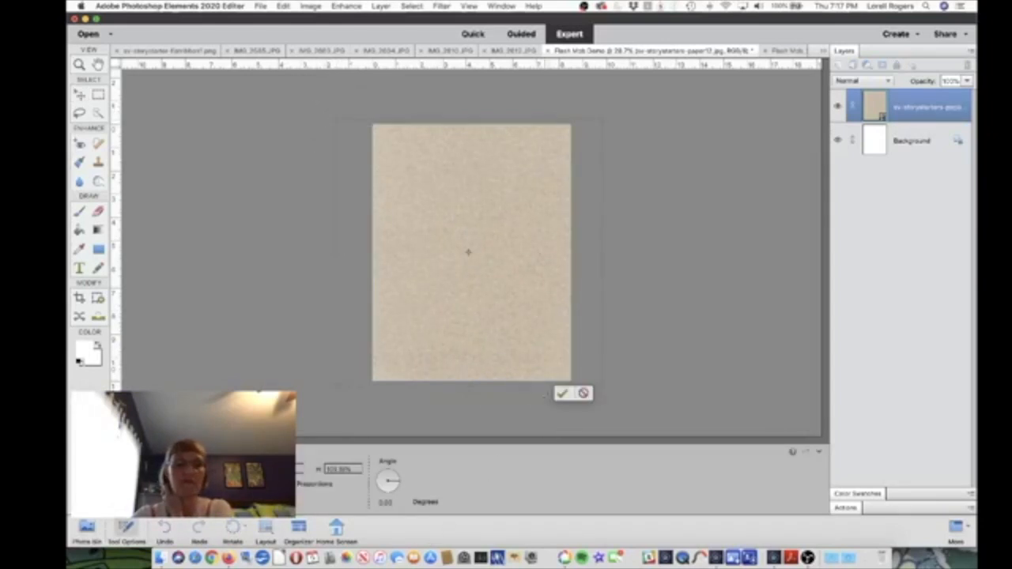
{"action": "left_click", "coordinate": [560, 394]}
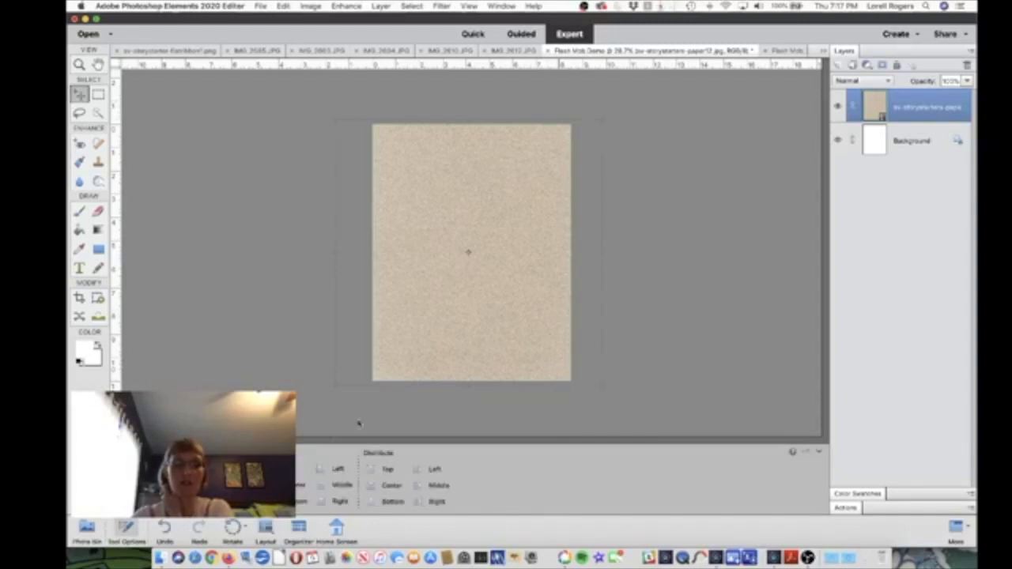
Step: Draw a white page-wide rectangle over the lower half of the page and rename its layer "patterned paper mask"
{"action": "left_click", "coordinate": [87, 527]}
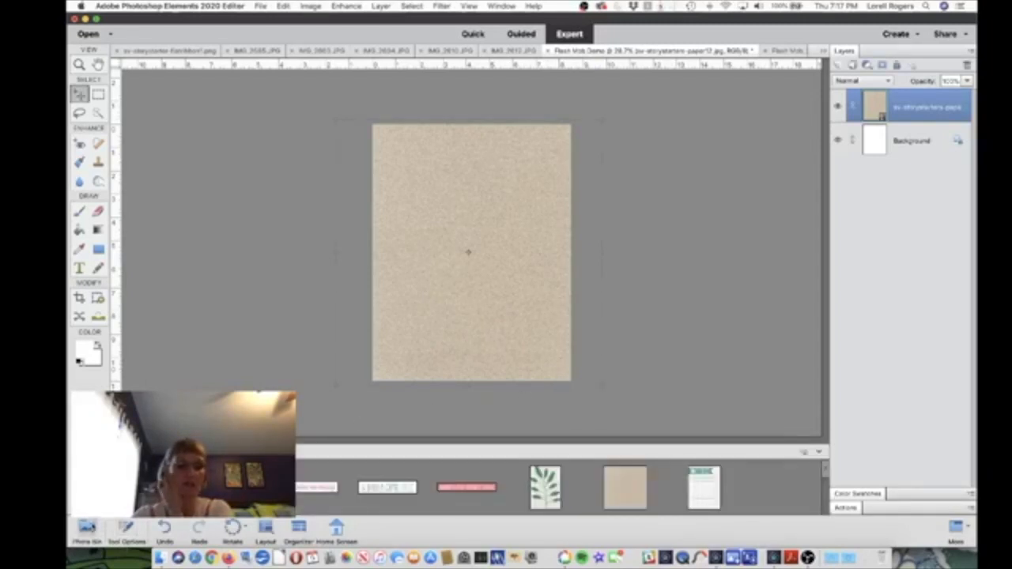
{"action": "scroll", "coordinate": [515, 506], "scroll_direction": "down", "scroll_amount": 3}
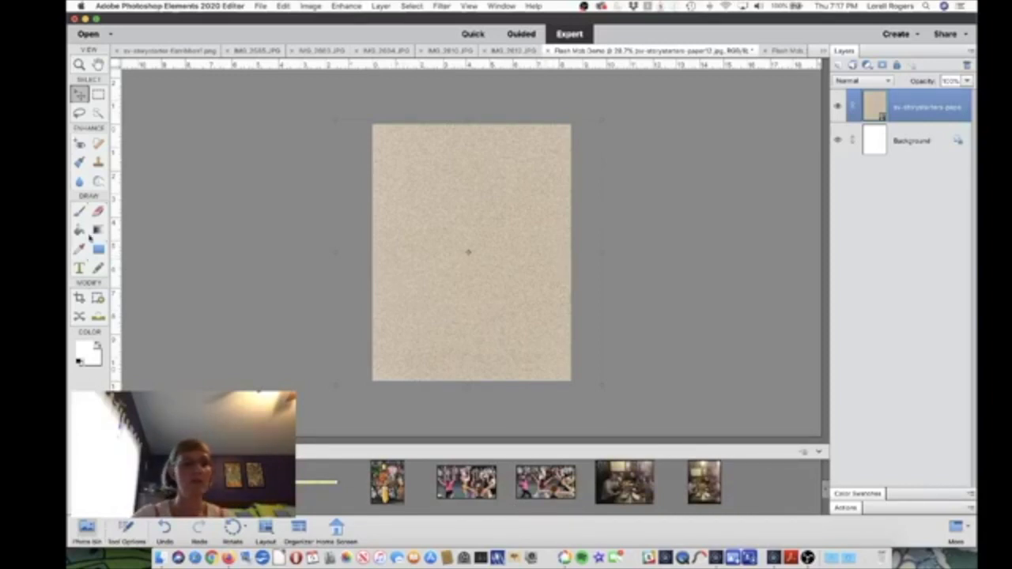
{"action": "key", "text": "u"}
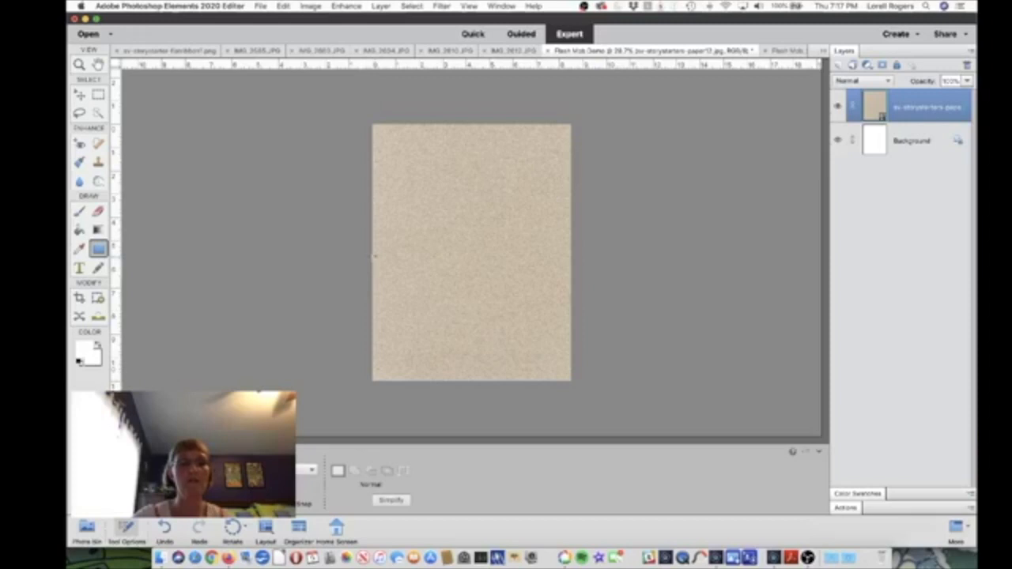
{"action": "left_click_drag", "start_coordinate": [373, 255], "coordinate": [571, 380]}
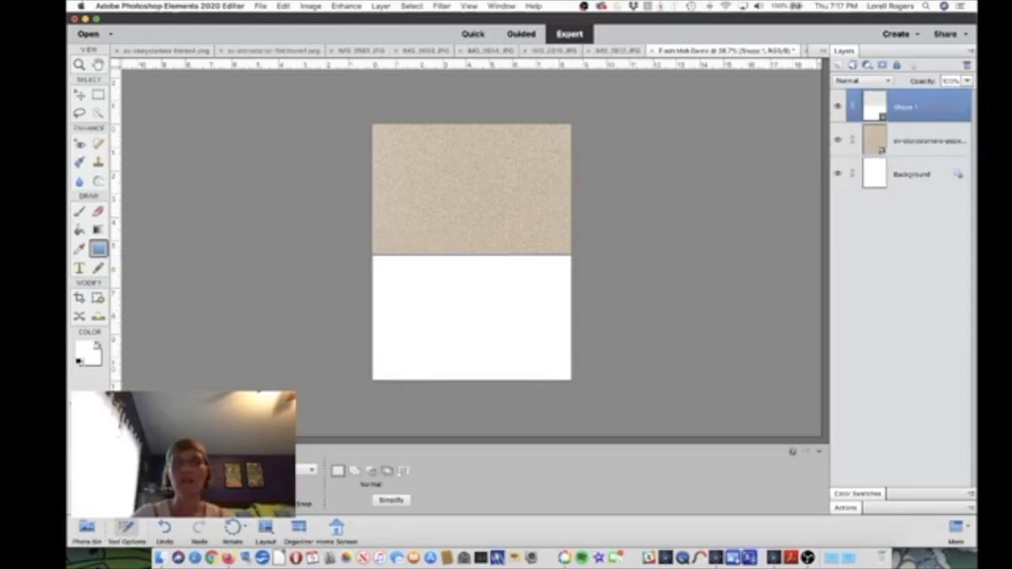
{"action": "double_click", "coordinate": [910, 111]}
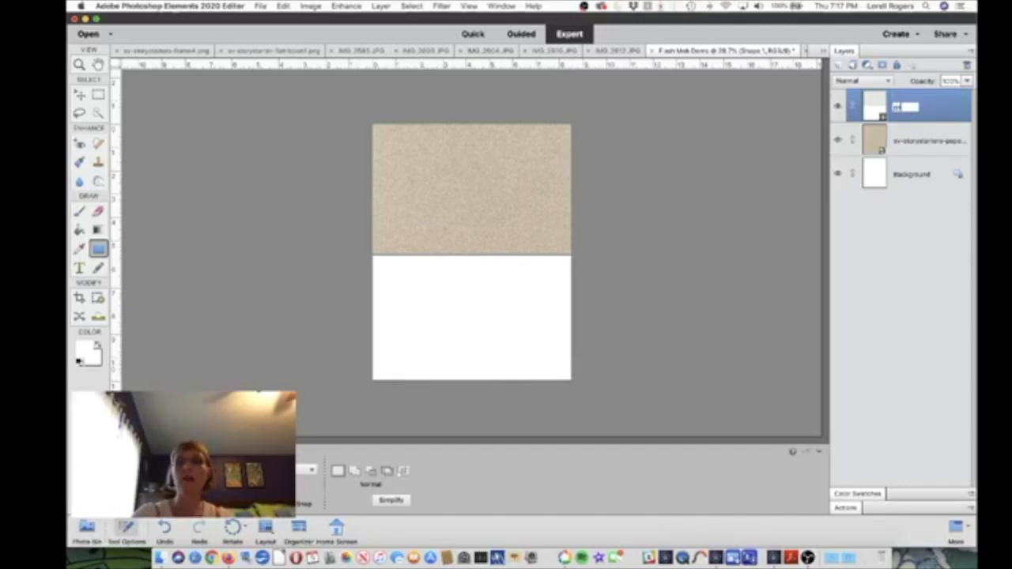
{"action": "type", "text": "patterned pape"}
{"action": "type", "text": "paper mask"}
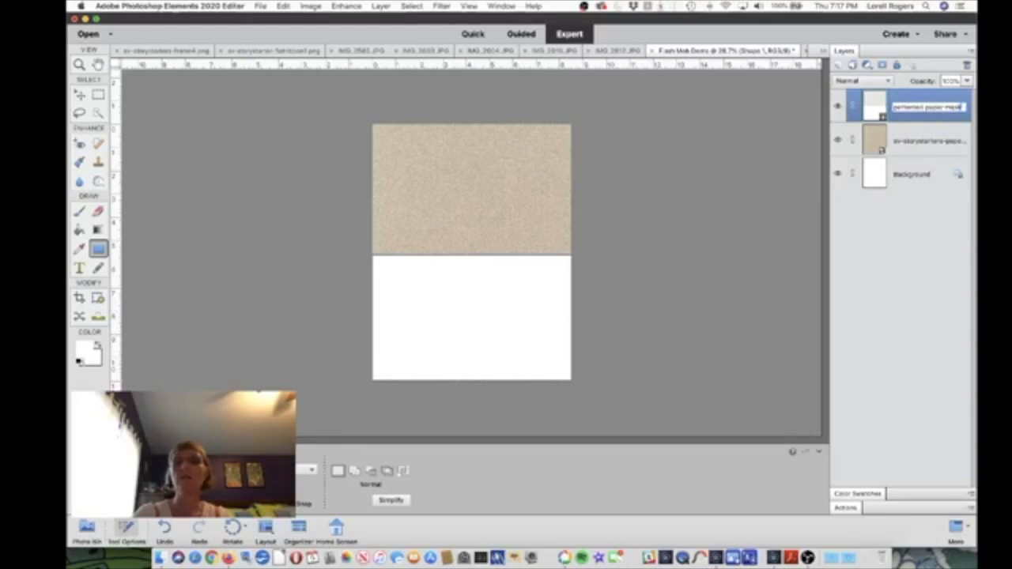
{"action": "key", "text": "Return"}
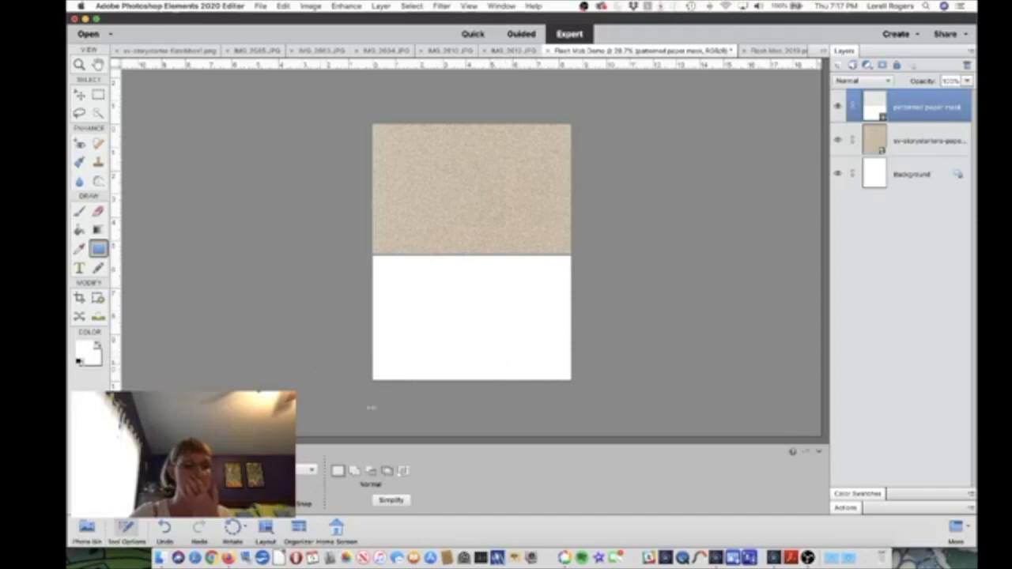
Step: Add the teal chevron paper above the mask layer, then enlarge and move it to overlap the whole lower half of the page
{"action": "left_click", "coordinate": [87, 528]}
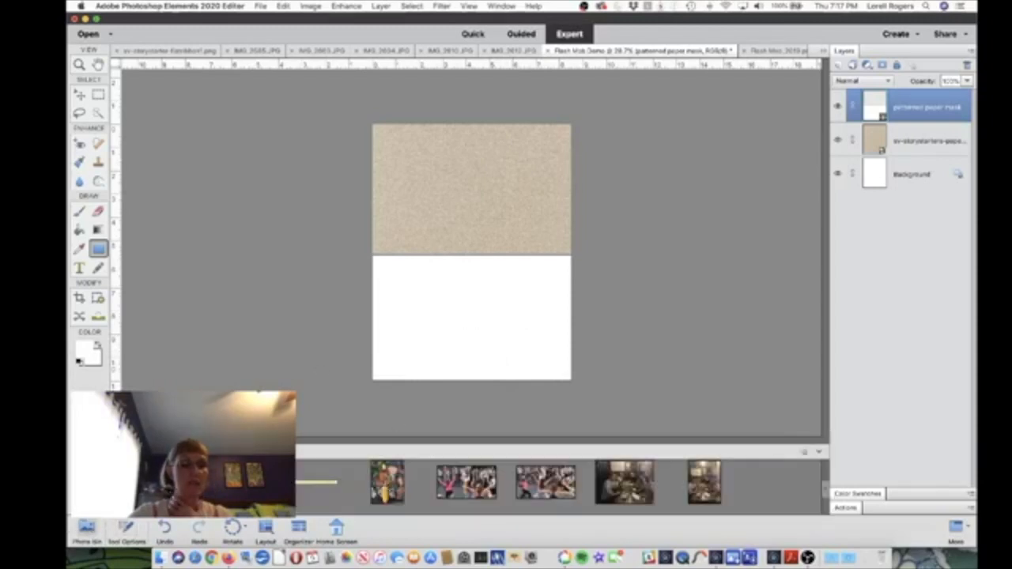
{"action": "left_click_drag", "start_coordinate": [229, 482], "coordinate": [460, 291]}
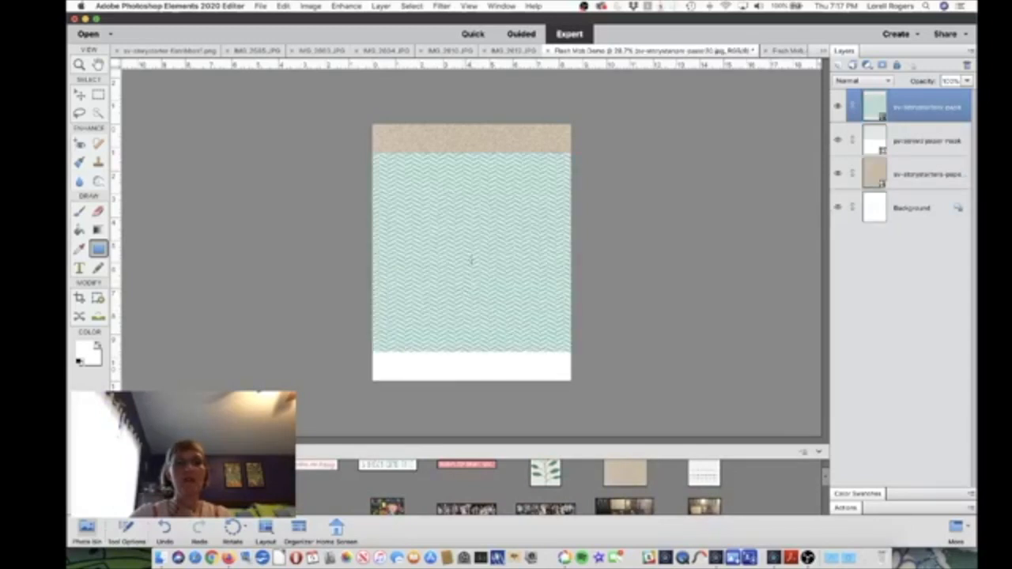
{"action": "left_click", "coordinate": [79, 94]}
{"action": "mouse_move", "coordinate": [437, 241]}
{"action": "left_mouse_down"}
{"action": "mouse_move", "coordinate": [445, 280]}
{"action": "mouse_move", "coordinate": [435, 283]}
{"action": "mouse_move", "coordinate": [440, 234]}
{"action": "left_mouse_up"}
{"action": "left_click_drag", "start_coordinate": [572, 348], "coordinate": [589, 379]}
{"action": "left_click_drag", "start_coordinate": [468, 301], "coordinate": [463, 328]}
{"action": "left_click_drag", "start_coordinate": [512, 359], "coordinate": [500, 360]}
{"action": "left_click", "coordinate": [551, 407]}
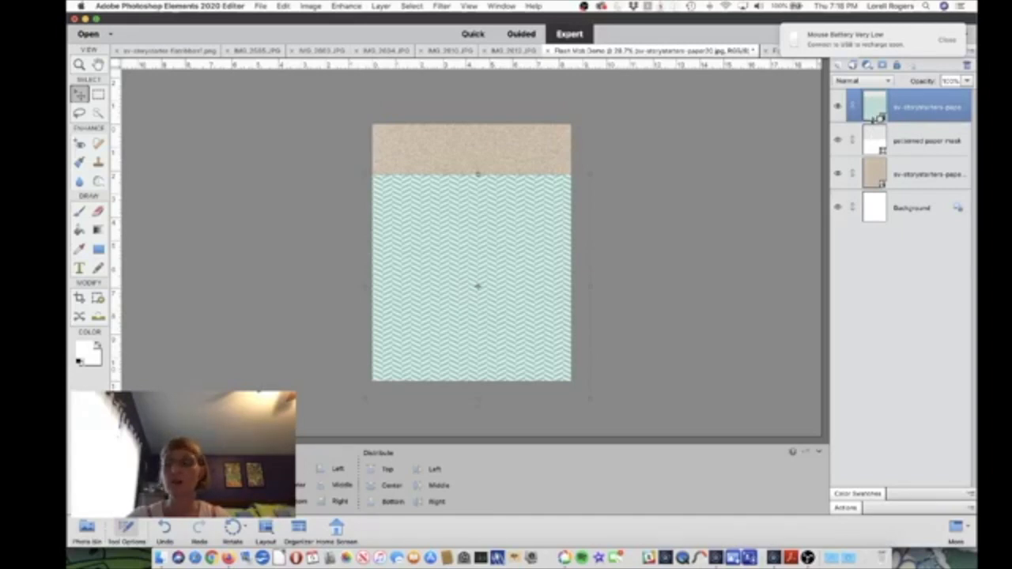
Step: Clip the teal chevron paper to the patterned paper mask layer and shift it slightly to center it across the page
{"action": "left_click", "coordinate": [875, 122], "text": "alt"}
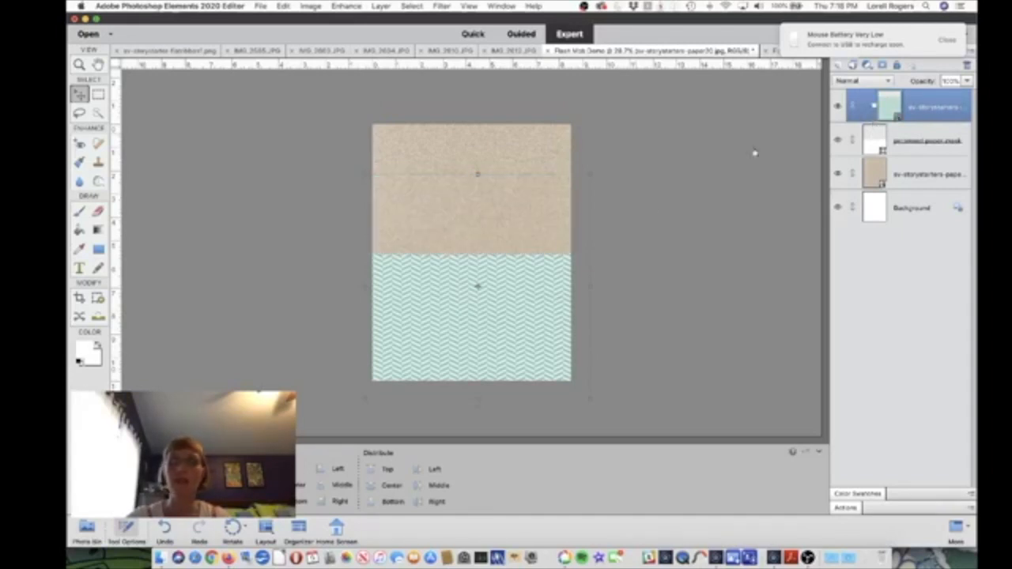
{"action": "left_click_drag", "start_coordinate": [420, 350], "coordinate": [416, 350]}
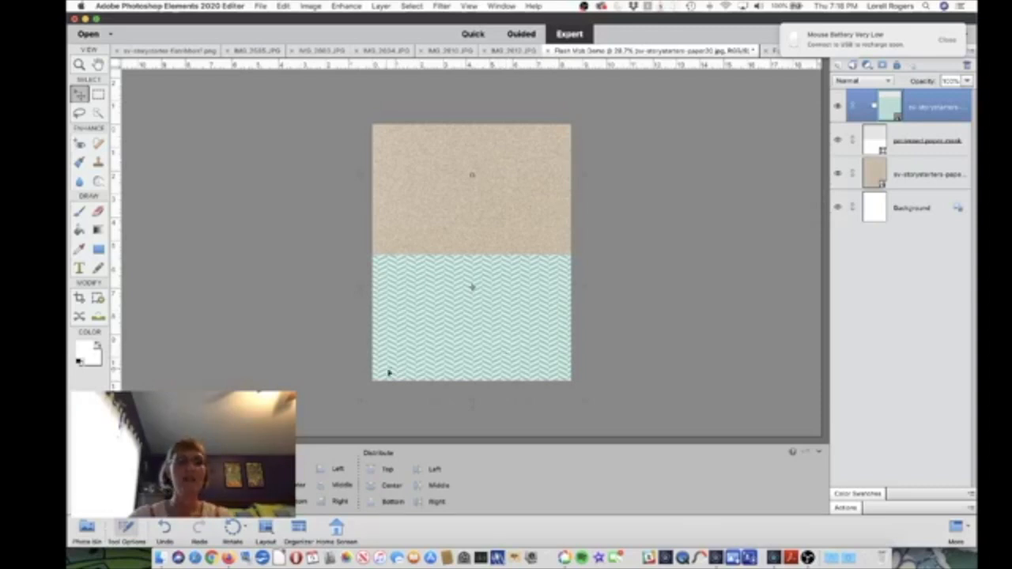
Step: Place the yellow polka-dot ribbon along the seam between the two papers, beneath the patterned paper mask layer
{"action": "left_click", "coordinate": [87, 528]}
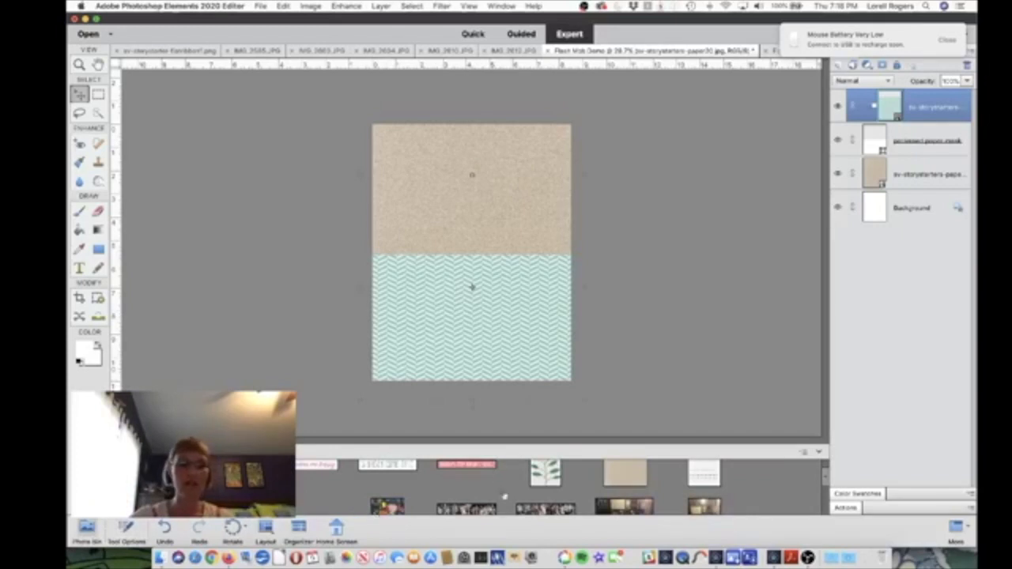
{"action": "scroll", "coordinate": [504, 495], "scroll_direction": "down", "scroll_amount": 5}
{"action": "scroll", "coordinate": [502, 491], "scroll_direction": "up", "scroll_amount": 3}
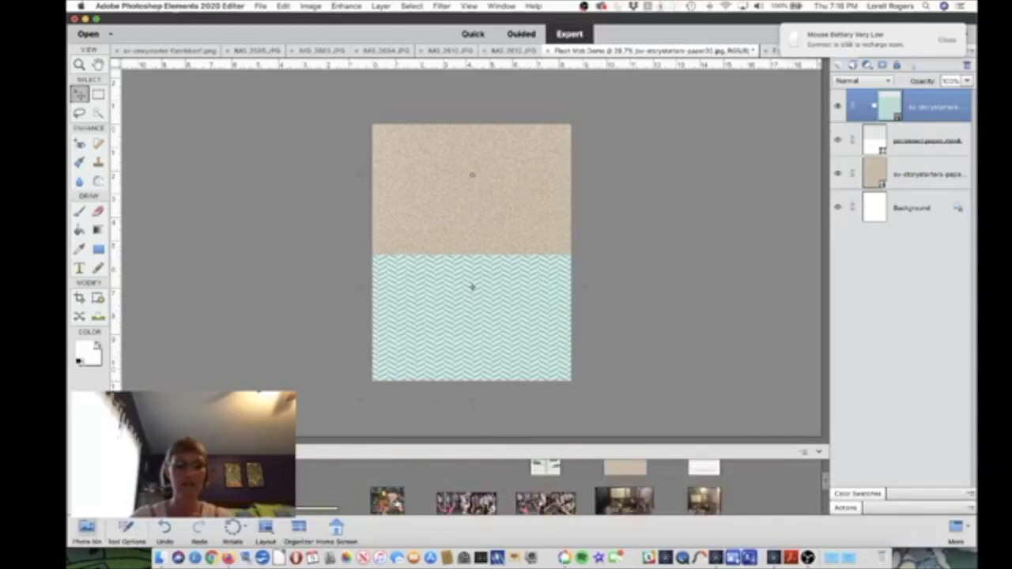
{"action": "left_click_drag", "start_coordinate": [324, 511], "coordinate": [458, 251]}
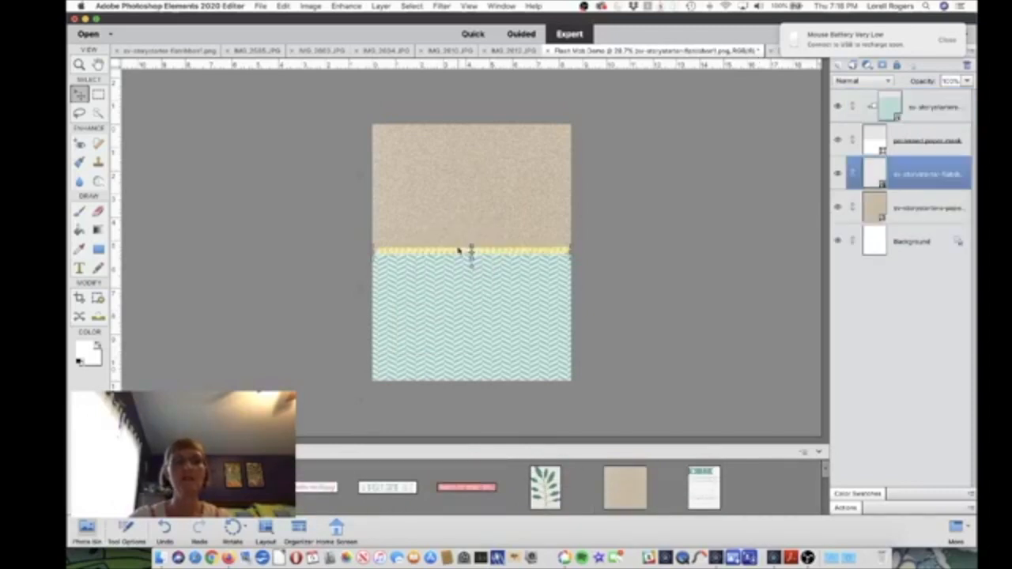
{"action": "scroll", "coordinate": [462, 243], "scroll_direction": "up", "scroll_amount": 5}
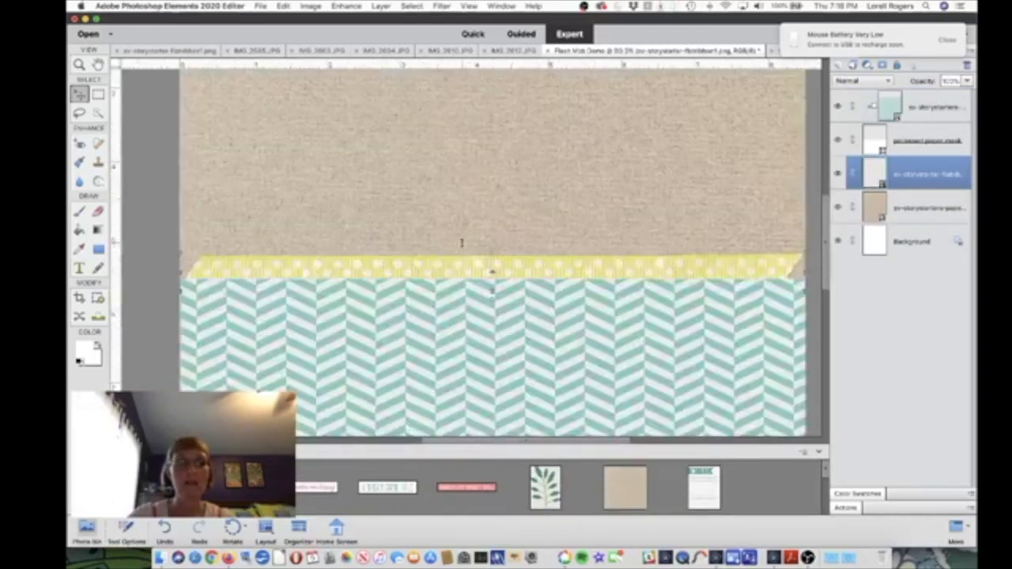
{"action": "scroll", "coordinate": [461, 242], "scroll_direction": "down", "scroll_amount": 2}
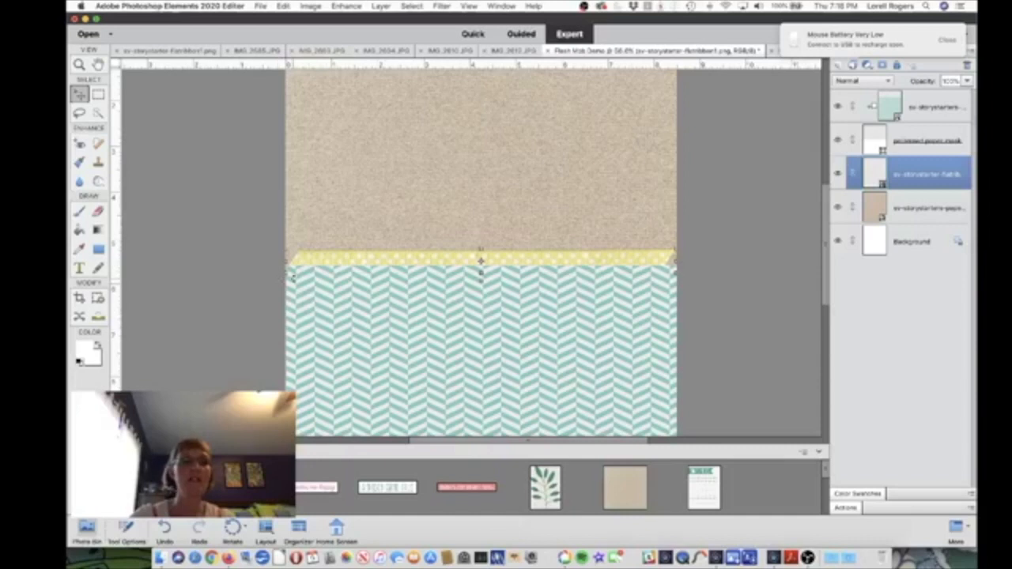
Step: Enlarge the yellow polka-dot ribbon past both page edges and move its layer above the teal chevron paper
{"action": "left_click_drag", "start_coordinate": [283, 271], "coordinate": [219, 298]}
{"action": "left_click_drag", "start_coordinate": [672, 277], "coordinate": [707, 282]}
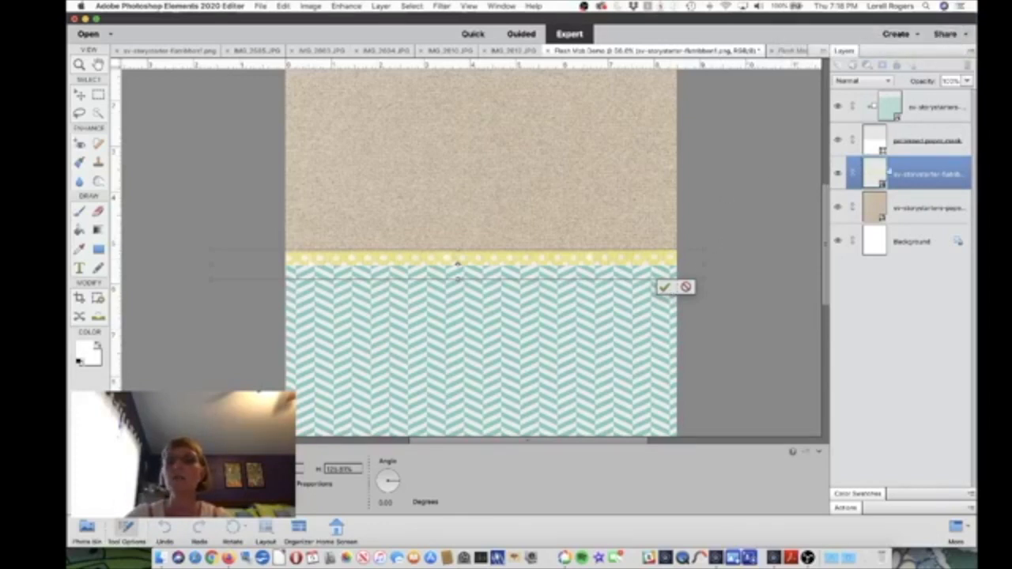
{"action": "left_click", "coordinate": [665, 288]}
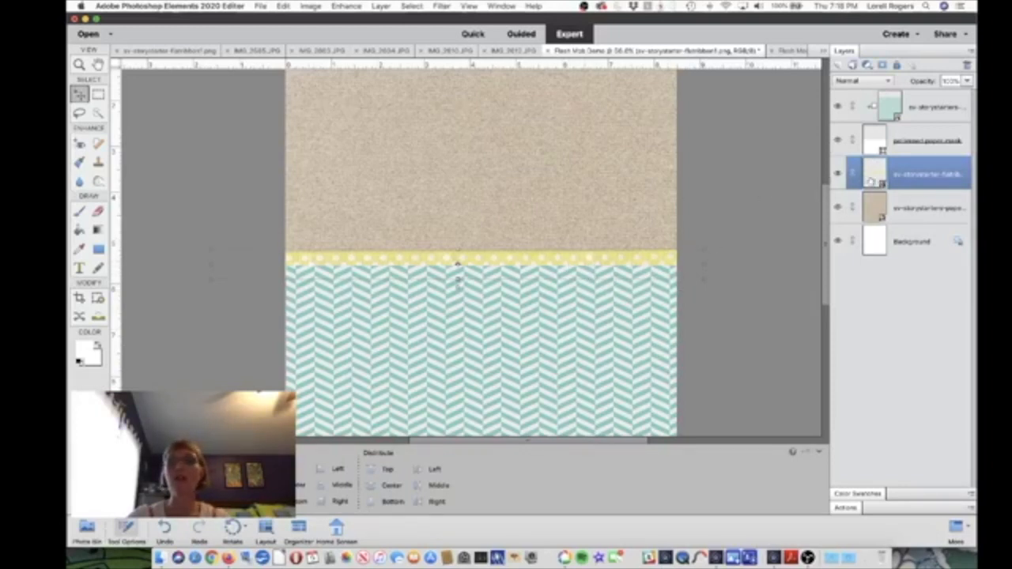
{"action": "left_click_drag", "start_coordinate": [869, 182], "coordinate": [873, 107]}
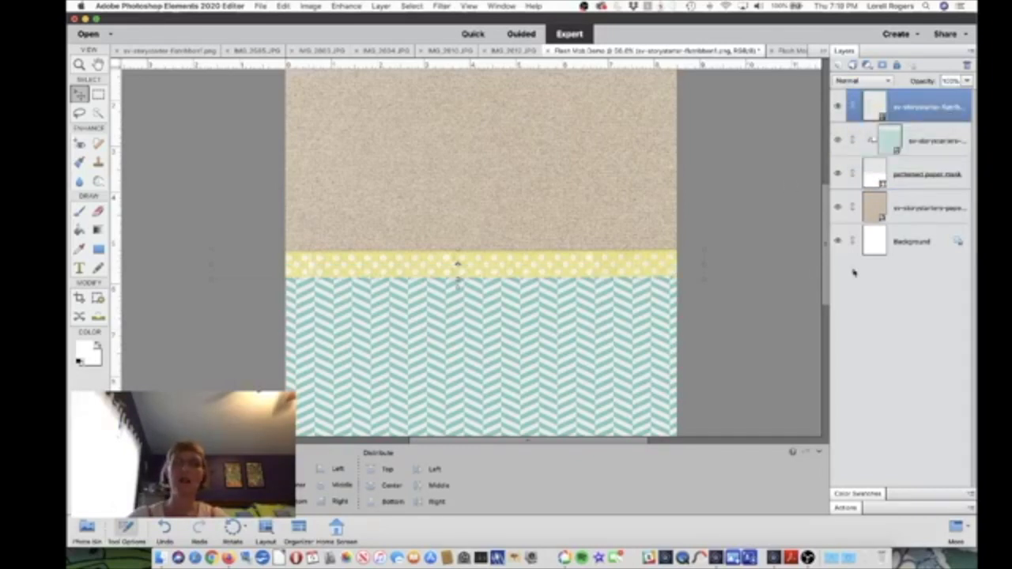
{"action": "left_click_drag", "start_coordinate": [504, 271], "coordinate": [503, 271]}
Step: Add the white three-opening frame to the page and bring its layer to the front
{"action": "scroll", "coordinate": [436, 362], "scroll_direction": "down", "scroll_amount": 5}
{"action": "scroll", "coordinate": [436, 361], "scroll_direction": "down", "scroll_amount": 1}
{"action": "left_click", "coordinate": [86, 529]}
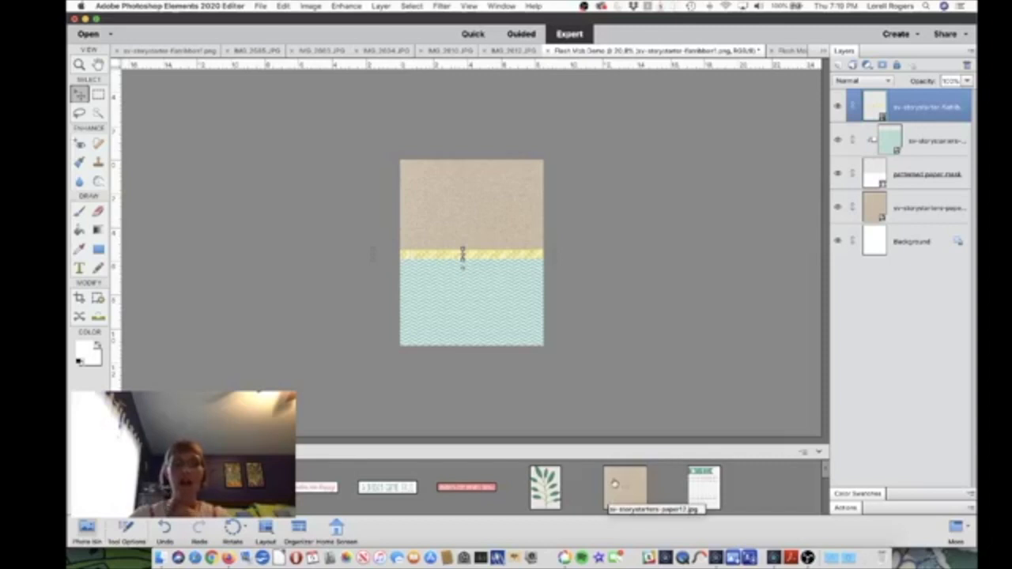
{"action": "scroll", "coordinate": [614, 484], "scroll_direction": "down", "scroll_amount": 5}
{"action": "scroll", "coordinate": [614, 484], "scroll_direction": "up", "scroll_amount": 3}
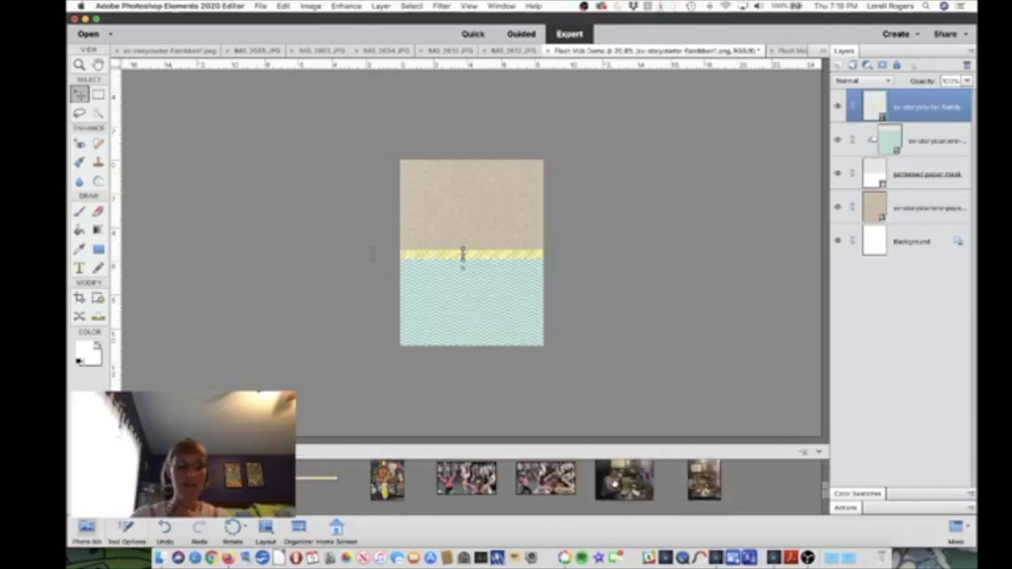
{"action": "left_click_drag", "start_coordinate": [624, 478], "coordinate": [459, 247]}
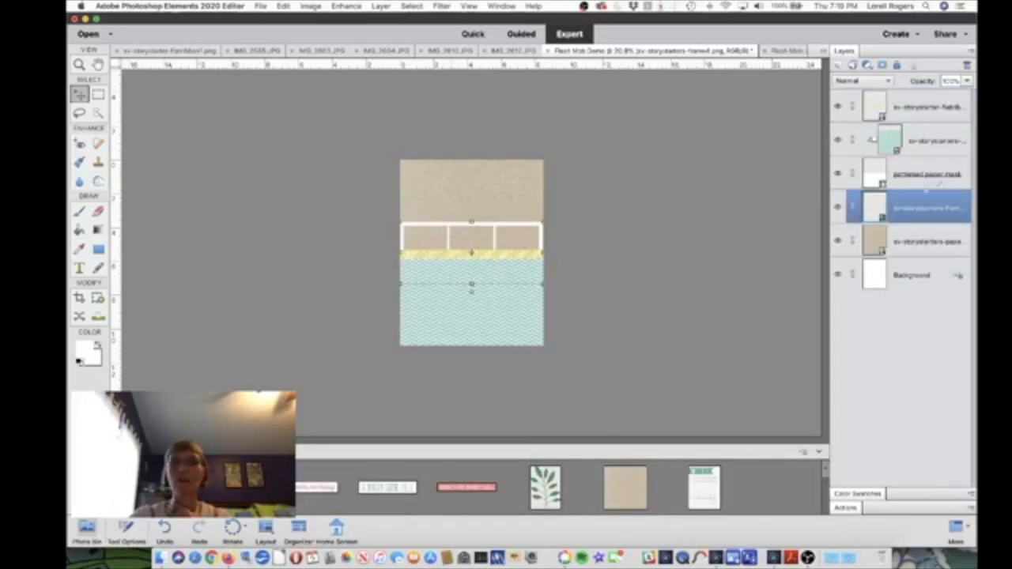
{"action": "key", "text": "super+shift+bracketright"}
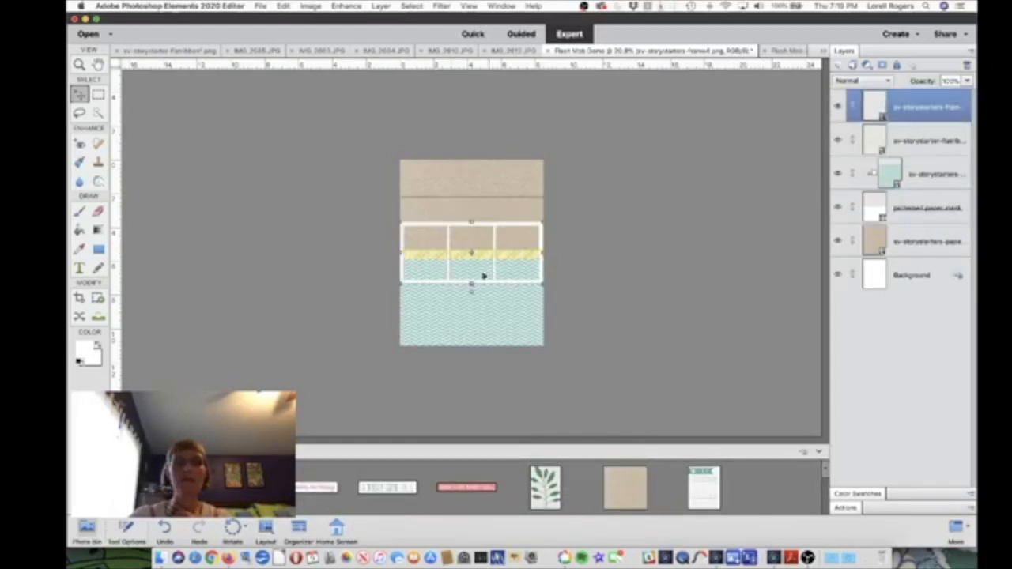
Step: Shrink the three-opening frame slightly and rotate it 90 degrees so its openings stack vertically
{"action": "left_click_drag", "start_coordinate": [545, 289], "coordinate": [522, 274]}
{"action": "left_click", "coordinate": [484, 285]}
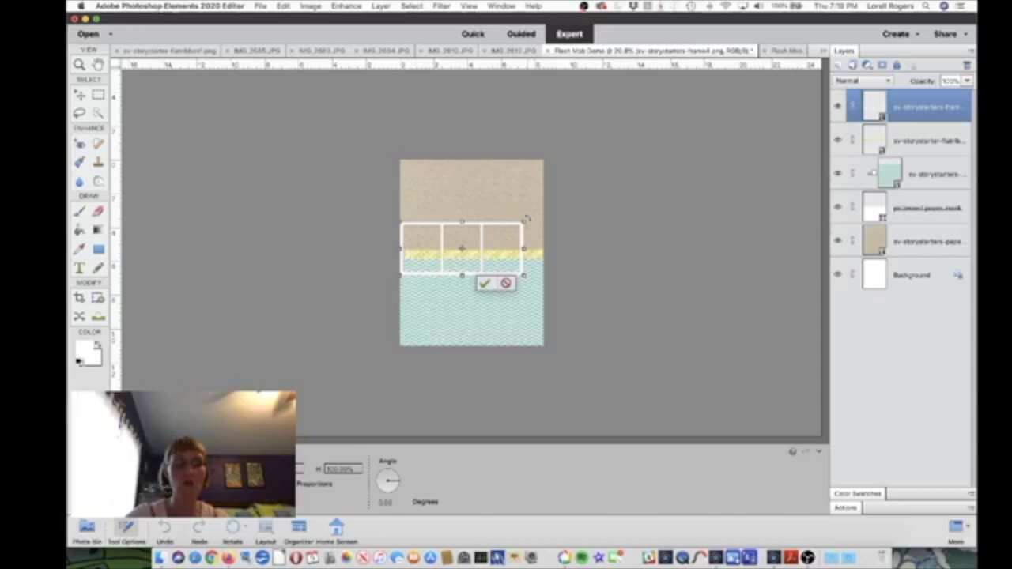
{"action": "left_click_drag", "start_coordinate": [527, 220], "coordinate": [490, 300]}
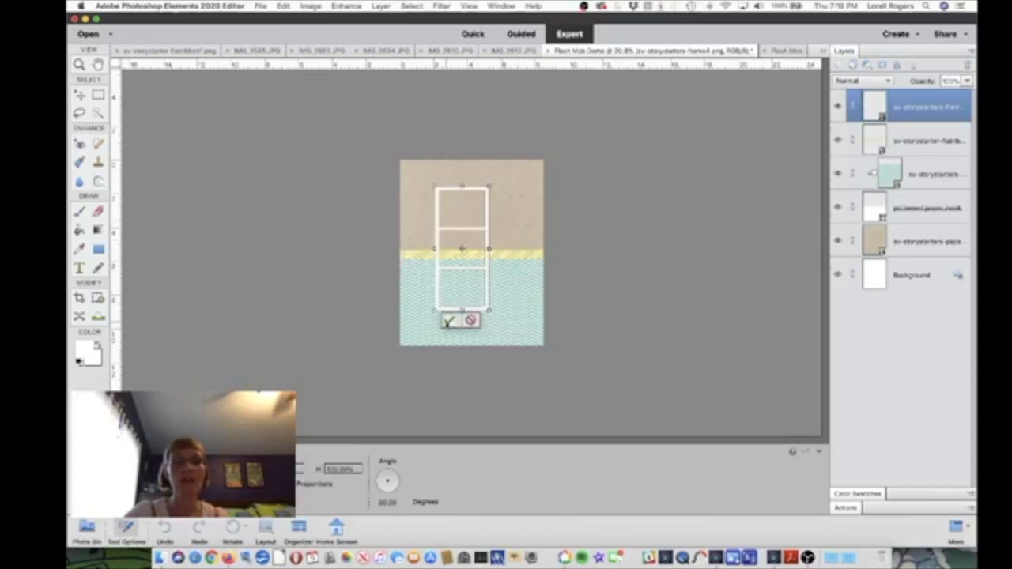
{"action": "left_click", "coordinate": [448, 320]}
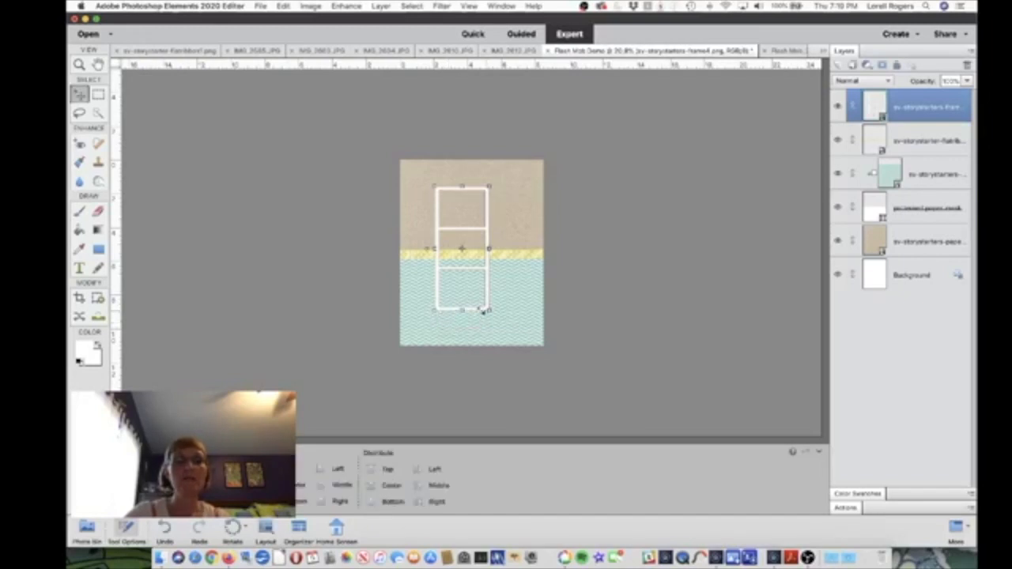
Step: Adjust the vertical frame's size and place it on the left half of the page, straddling the ribbon
{"action": "left_click_drag", "start_coordinate": [489, 312], "coordinate": [478, 292]}
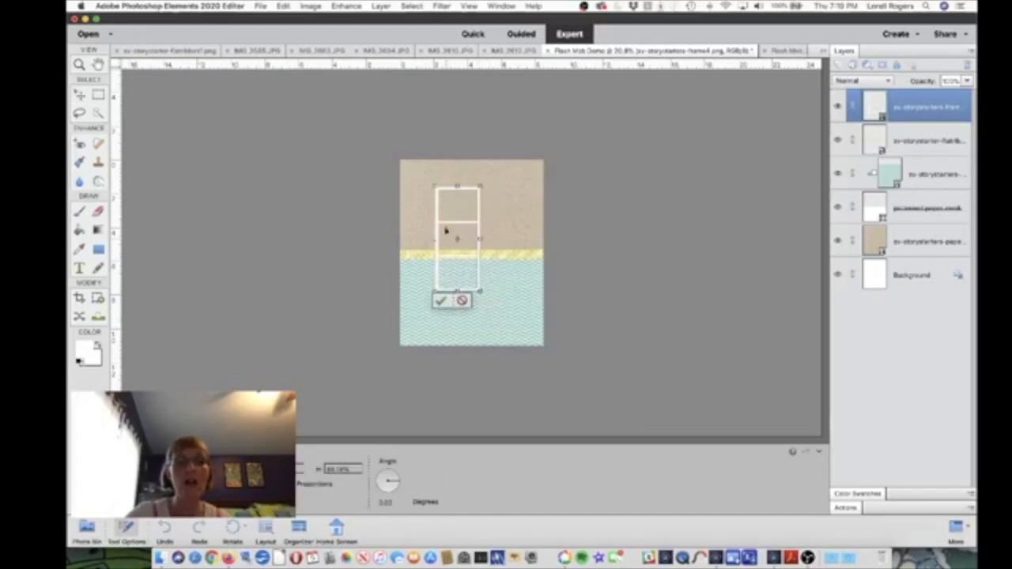
{"action": "left_click_drag", "start_coordinate": [440, 224], "coordinate": [419, 229]}
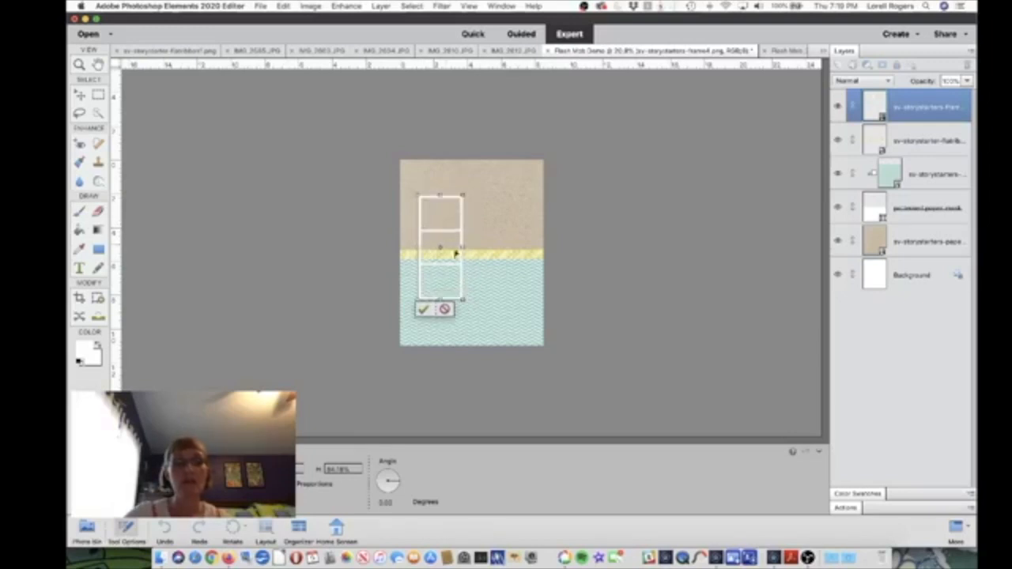
{"action": "left_click", "coordinate": [423, 309]}
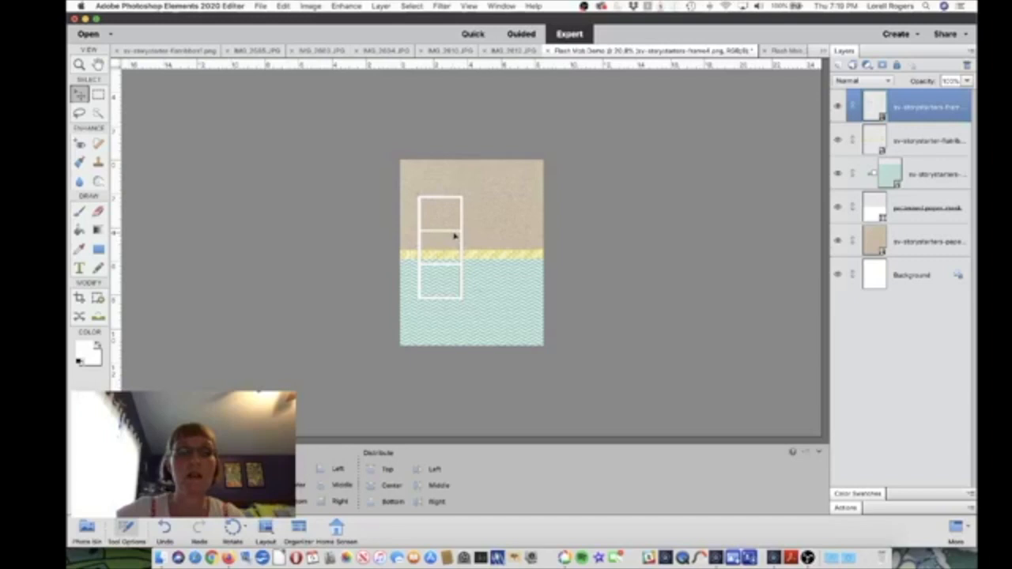
{"action": "left_click_drag", "start_coordinate": [462, 299], "coordinate": [469, 312]}
{"action": "left_click_drag", "start_coordinate": [421, 274], "coordinate": [422, 264]}
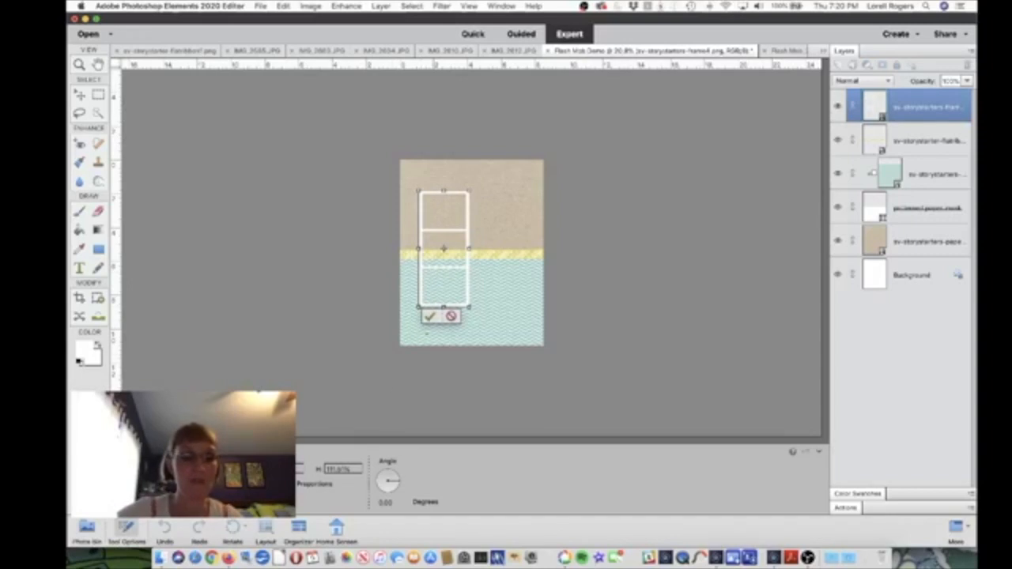
{"action": "left_click", "coordinate": [430, 316]}
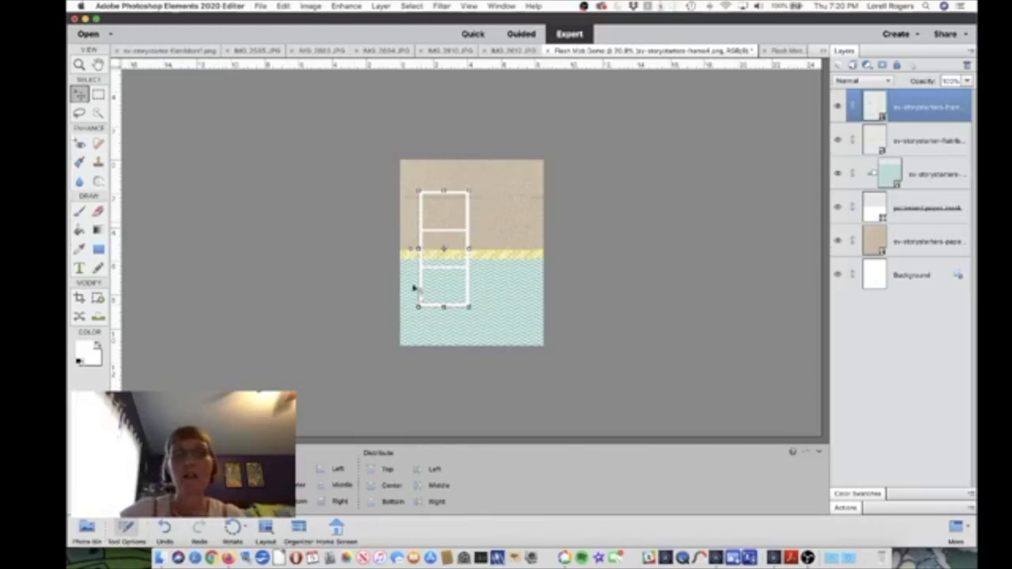
Step: Add a layer between the ribbon and the frame and draw a white rectangle on it behind the frame's top opening
{"action": "left_click", "coordinate": [874, 142]}
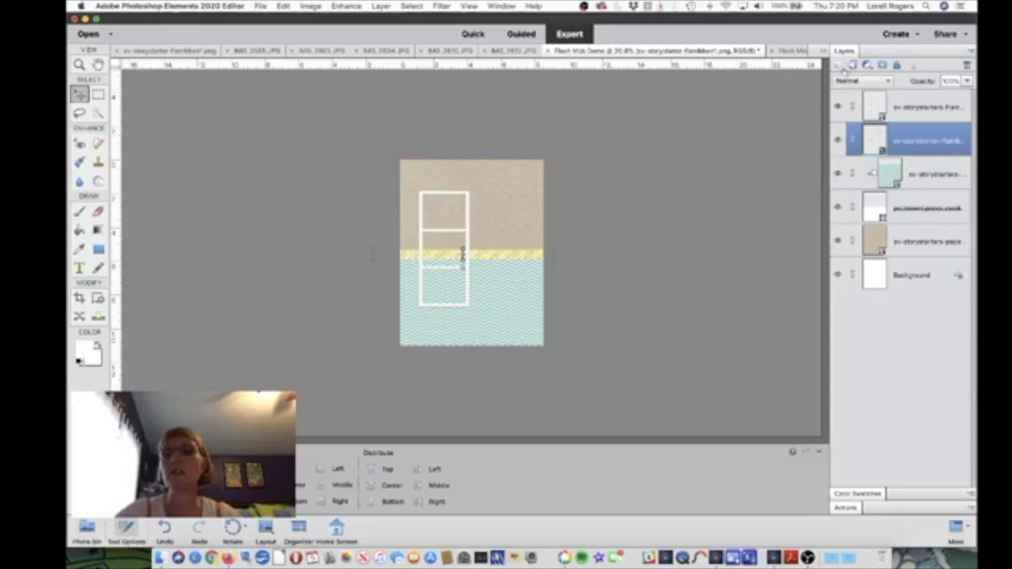
{"action": "left_click", "coordinate": [838, 66]}
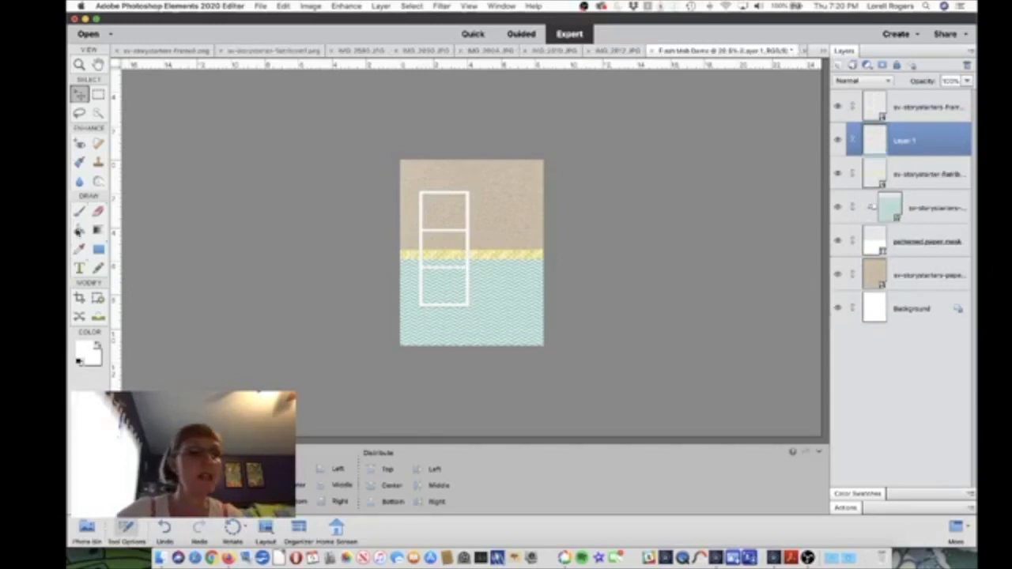
{"action": "left_click", "coordinate": [99, 95]}
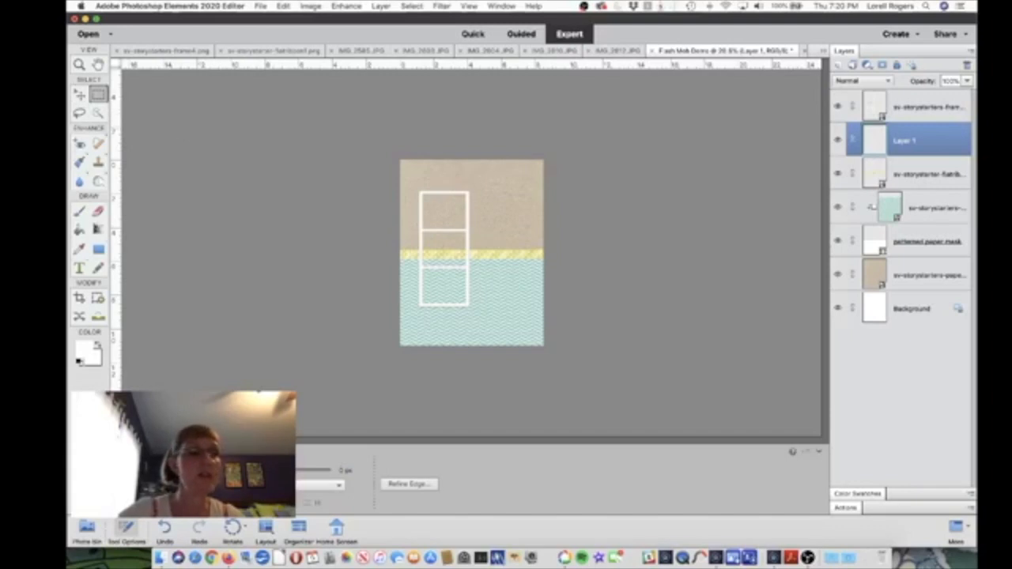
{"action": "left_click", "coordinate": [98, 249]}
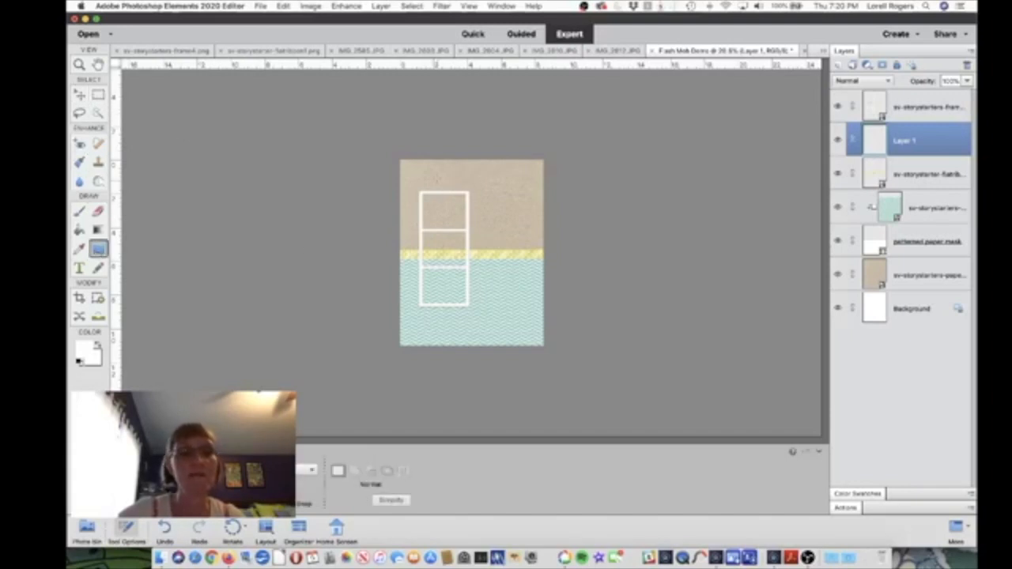
{"action": "scroll", "coordinate": [449, 208], "scroll_direction": "up", "scroll_amount": 5}
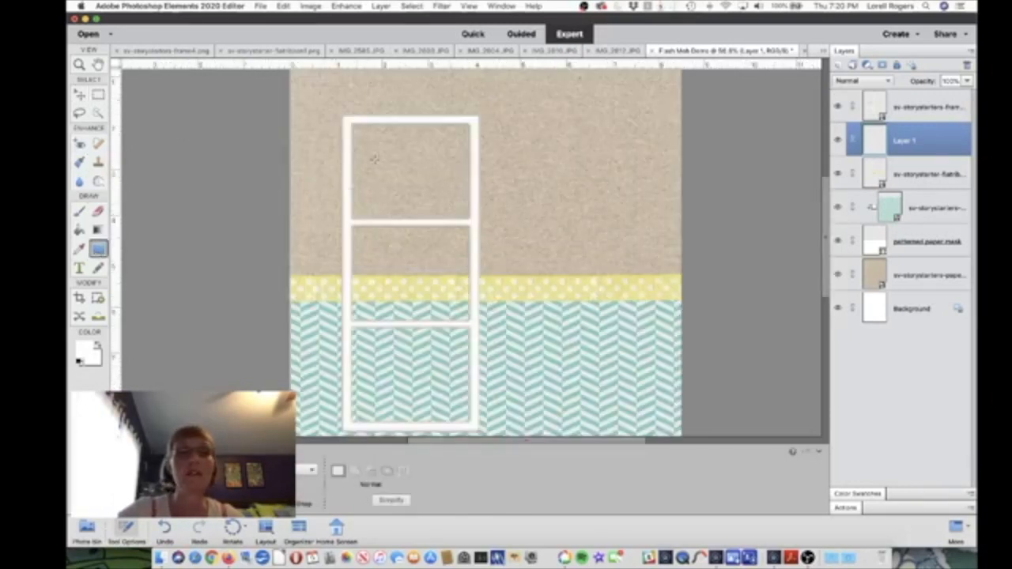
{"action": "left_click_drag", "start_coordinate": [345, 121], "coordinate": [474, 223]}
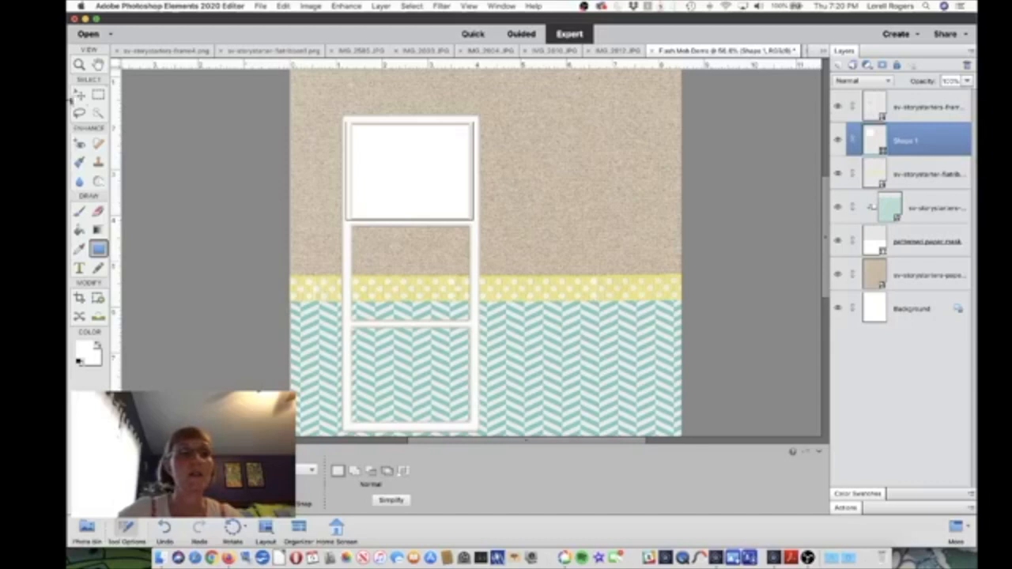
{"action": "left_click", "coordinate": [79, 94]}
{"action": "left_click", "coordinate": [697, 245]}
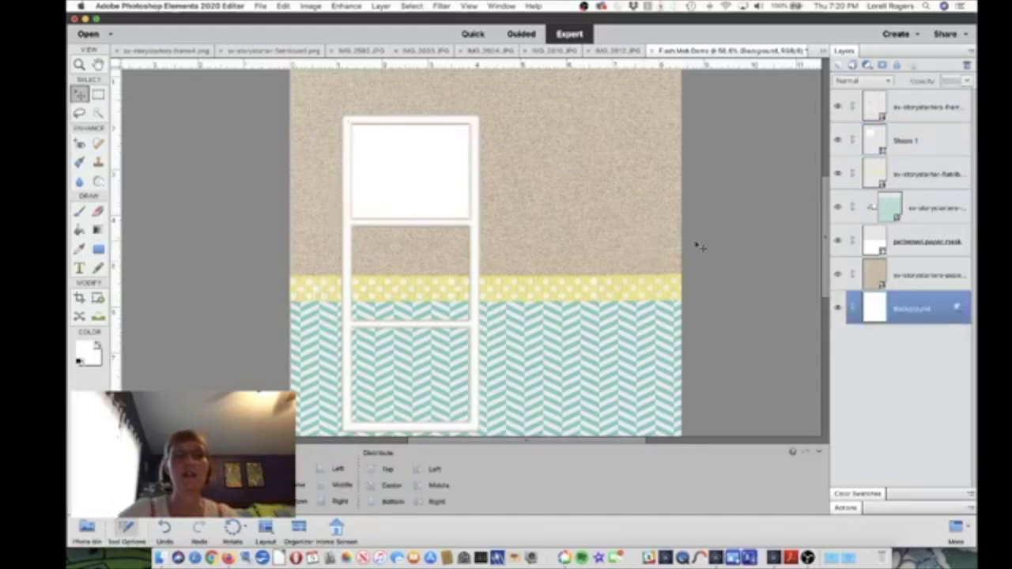
Step: Set the foreground color to a warm gray (hue 0, saturation 10%, brightness 55%) and fill the rectangle with it
{"action": "left_click", "coordinate": [398, 183]}
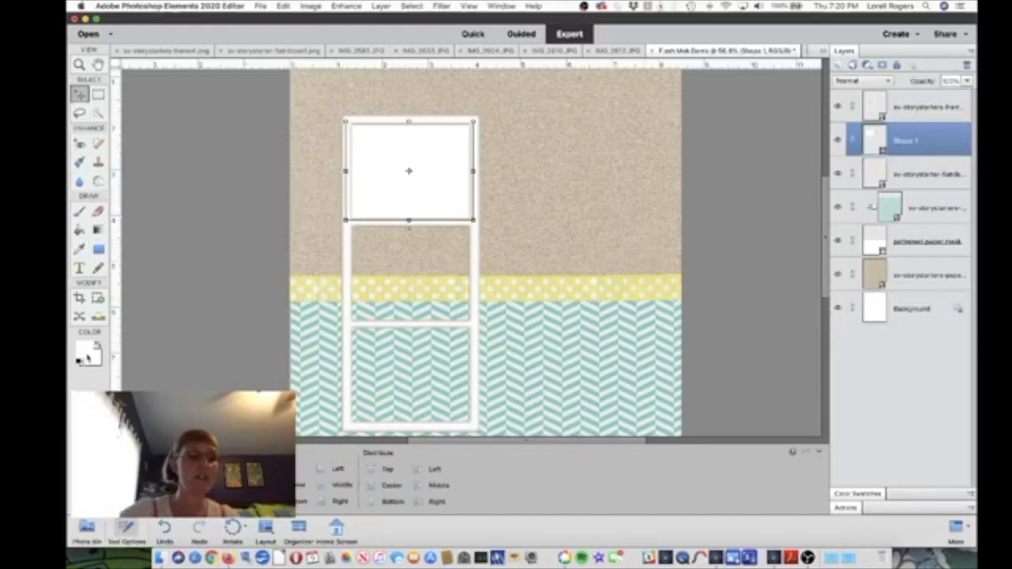
{"action": "left_click", "coordinate": [86, 356]}
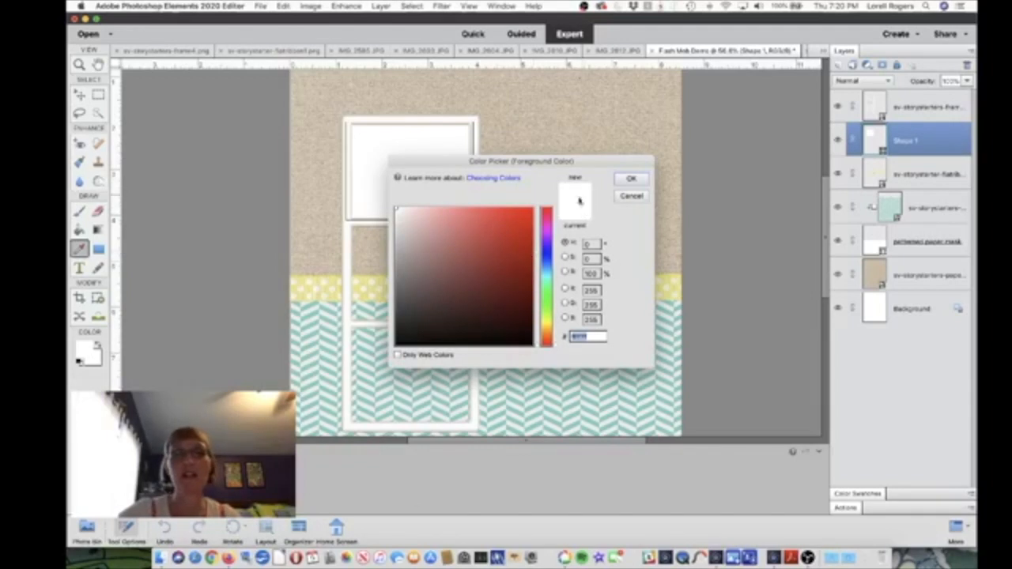
{"action": "left_click", "coordinate": [409, 269]}
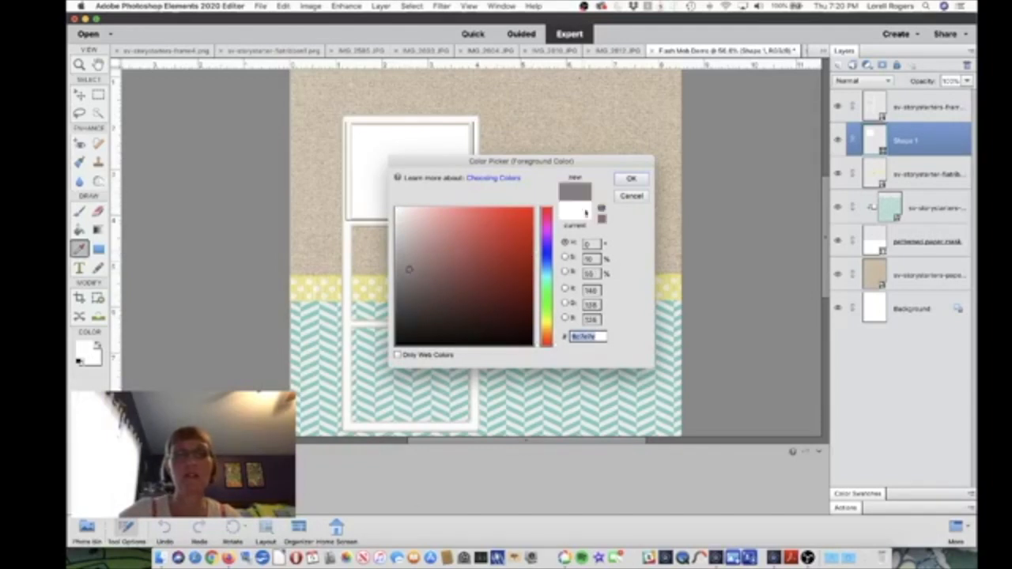
{"action": "left_click", "coordinate": [631, 179]}
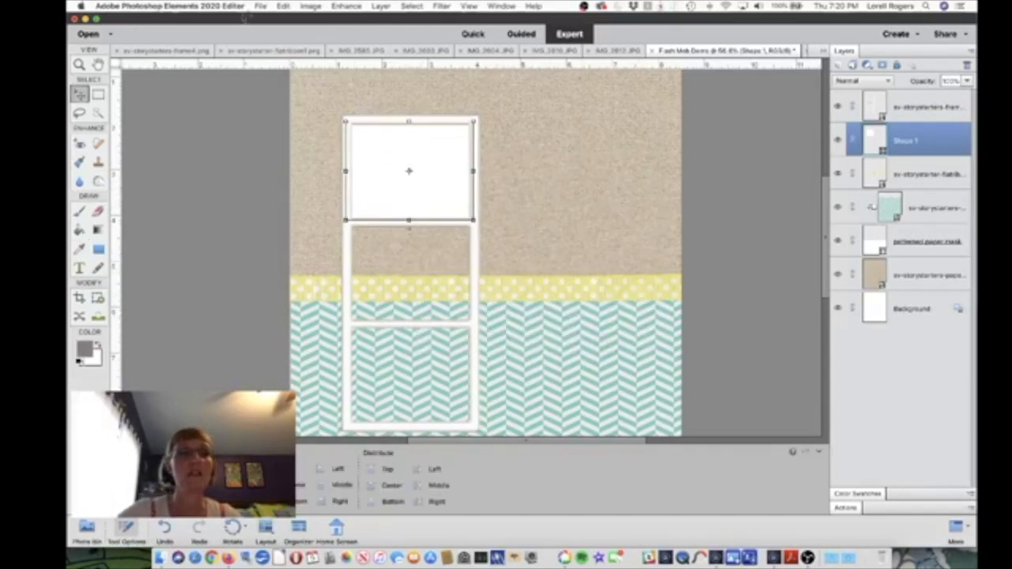
{"action": "left_click", "coordinate": [282, 6]}
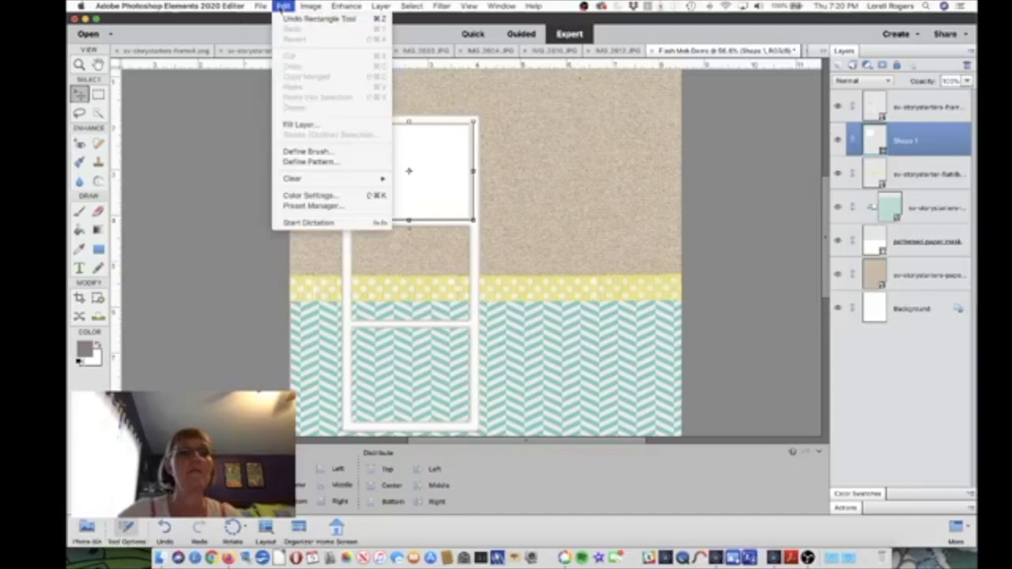
{"action": "left_click", "coordinate": [300, 125]}
{"action": "left_click", "coordinate": [488, 242]}
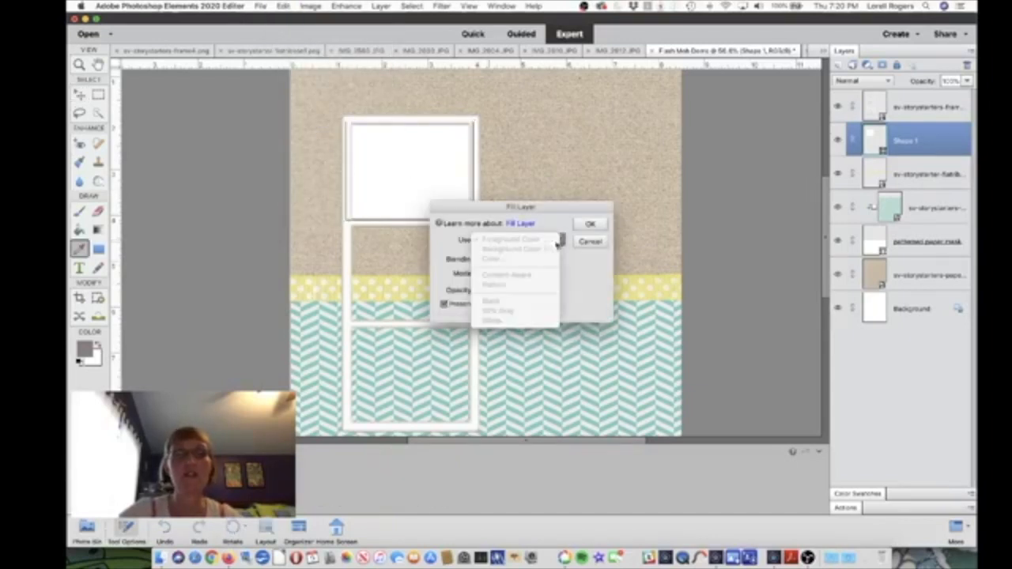
{"action": "left_click", "coordinate": [590, 224]}
{"action": "left_click", "coordinate": [590, 224]}
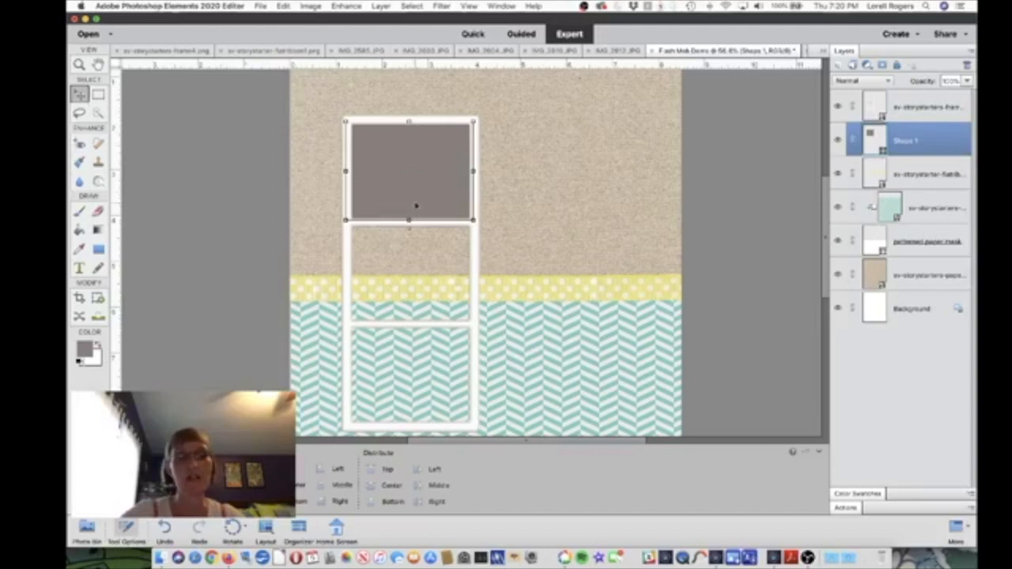
Step: Duplicate the gray rectangle twice, placing the copies behind the frame's middle and bottom openings
{"action": "left_click_drag", "start_coordinate": [415, 205], "coordinate": [413, 277]}
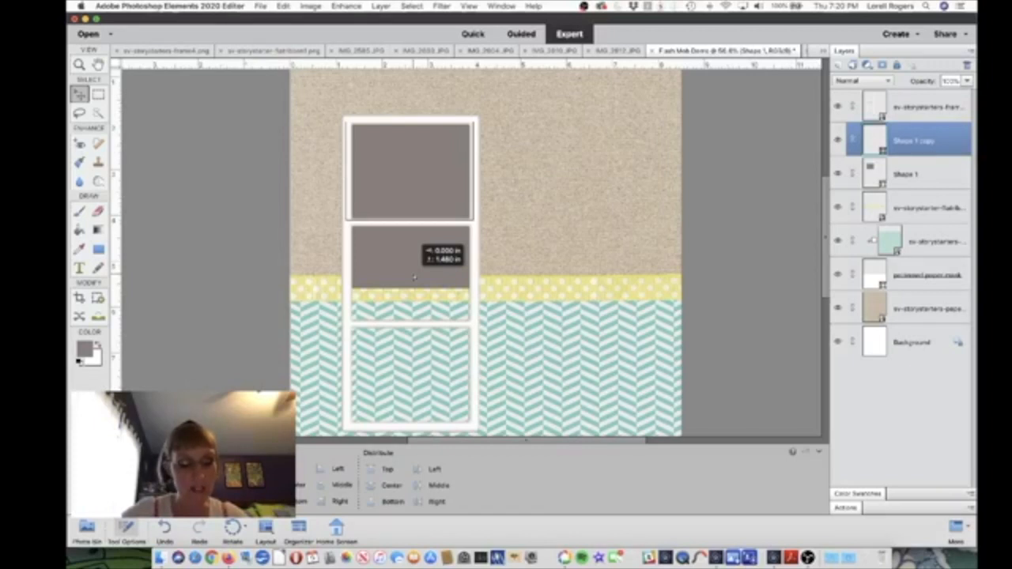
{"action": "left_click_drag", "start_coordinate": [413, 277], "coordinate": [416, 307]}
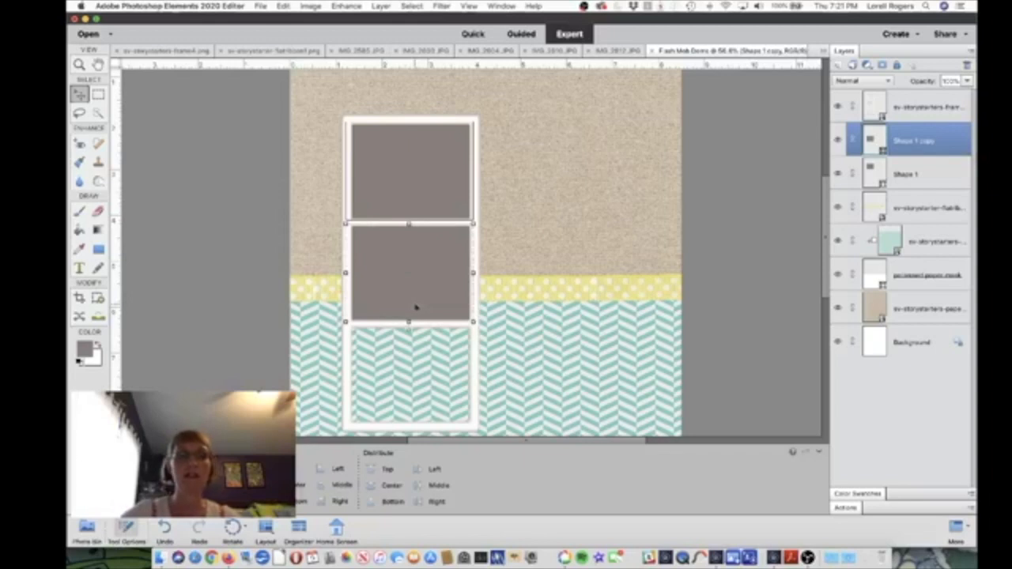
{"action": "scroll", "coordinate": [478, 215], "scroll_direction": "down", "scroll_amount": 4}
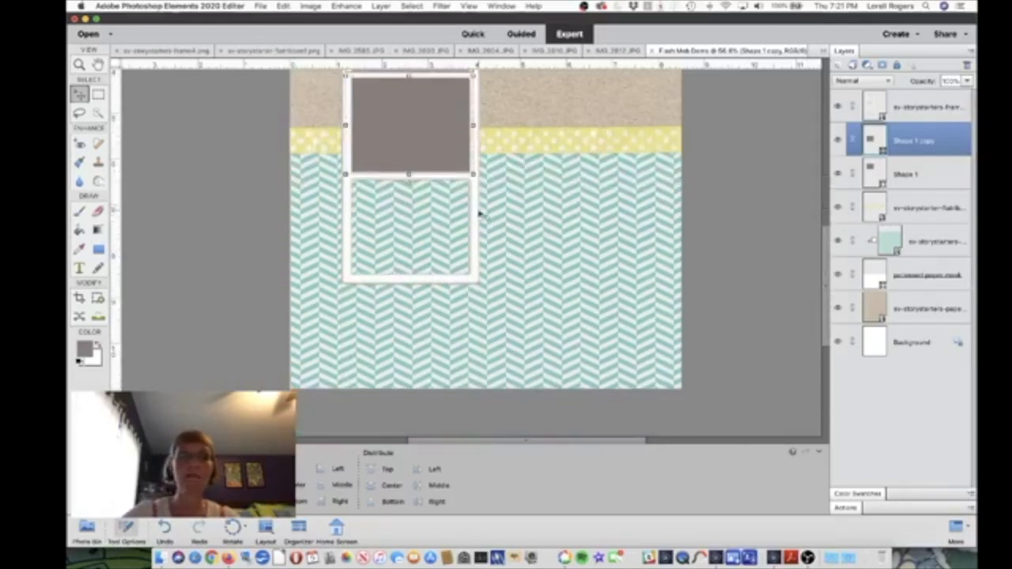
{"action": "left_click_drag", "start_coordinate": [390, 157], "coordinate": [388, 255], "text": "alt"}
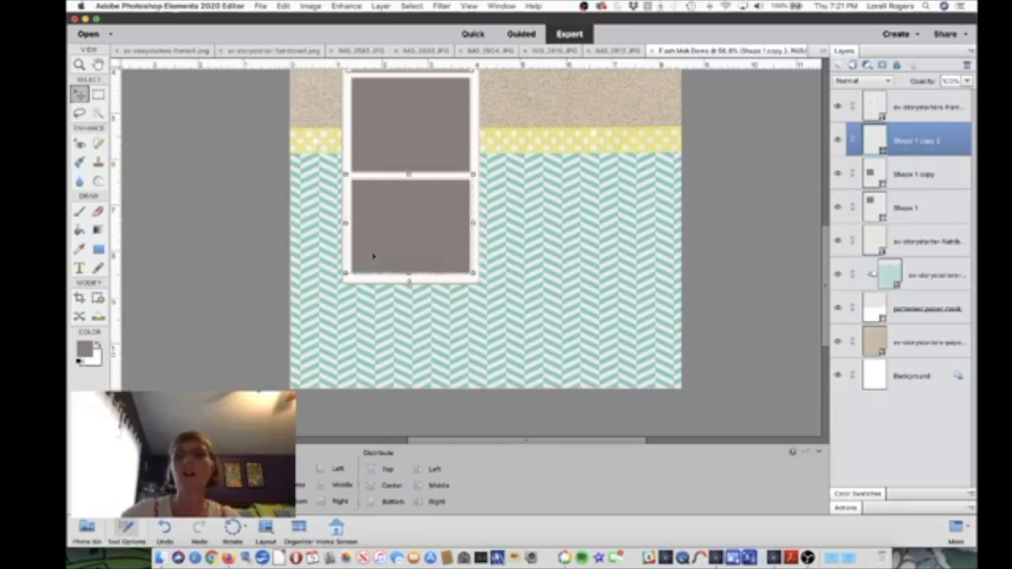
{"action": "scroll", "coordinate": [653, 159], "scroll_direction": "down", "scroll_amount": 5}
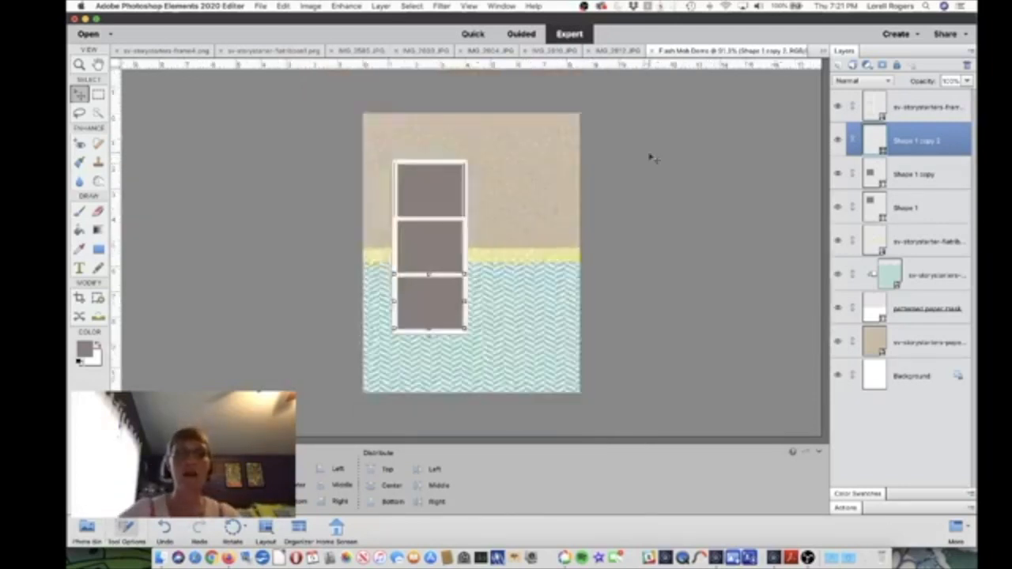
{"action": "scroll", "coordinate": [653, 159], "scroll_direction": "down", "scroll_amount": 3}
{"action": "scroll", "coordinate": [653, 159], "scroll_direction": "up", "scroll_amount": 1}
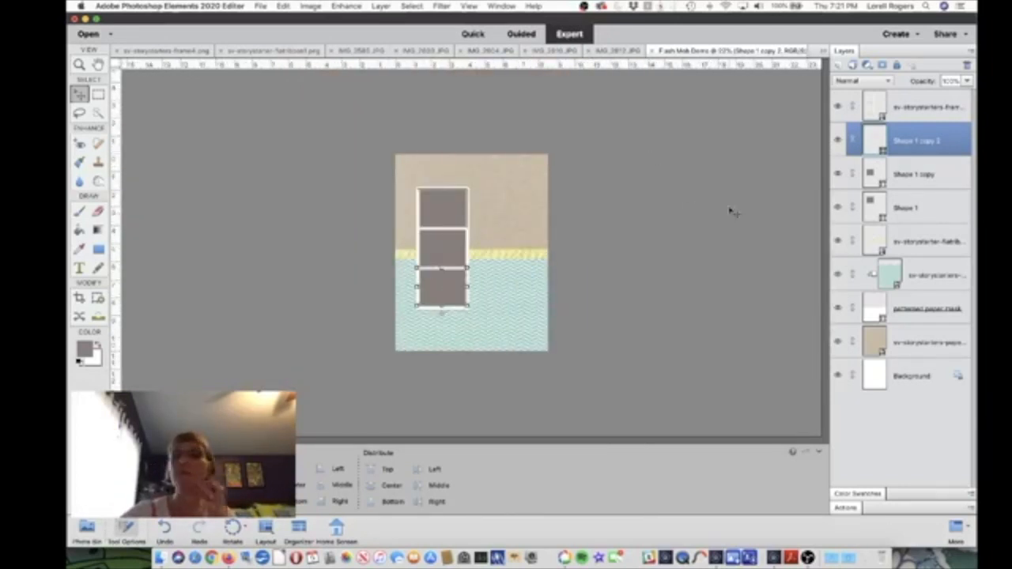
Step: Rename the three gray rectangle layers behind the frame as top mask, center mask and bottom mask
{"action": "left_click", "coordinate": [910, 210]}
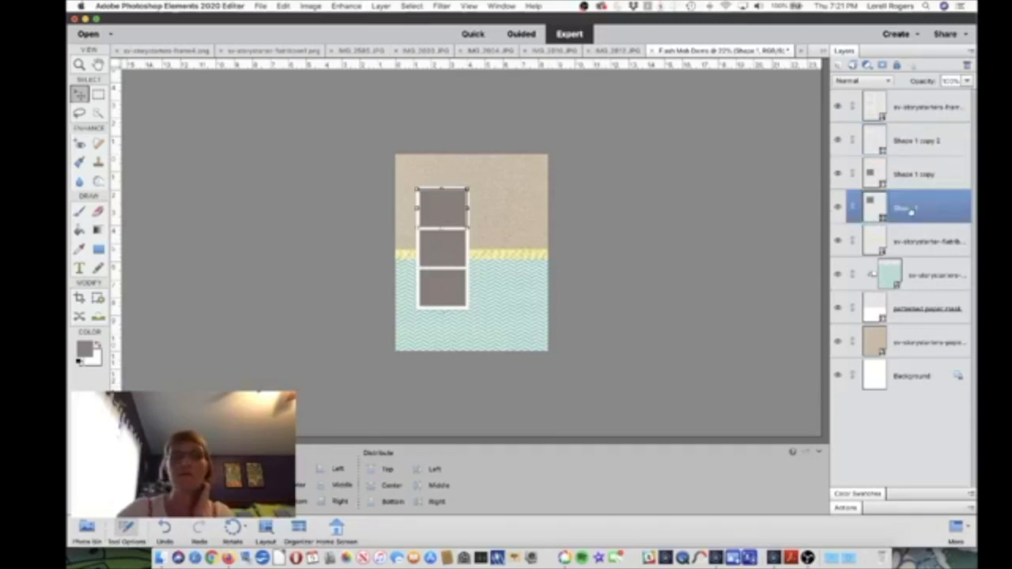
{"action": "double_click", "coordinate": [911, 210]}
{"action": "type", "text": "php mask"}
{"action": "key", "text": "Return"}
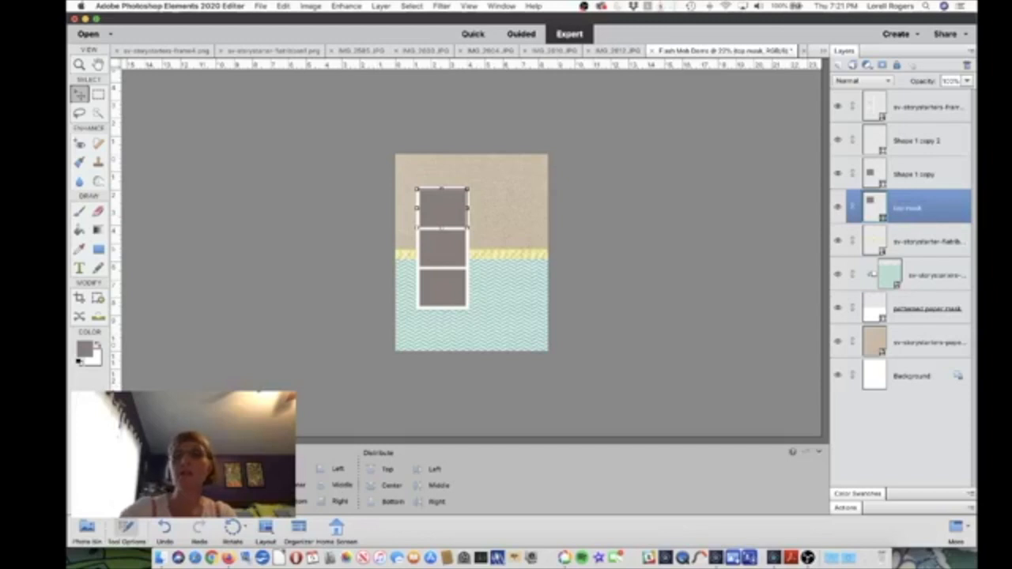
{"action": "left_click", "coordinate": [903, 184]}
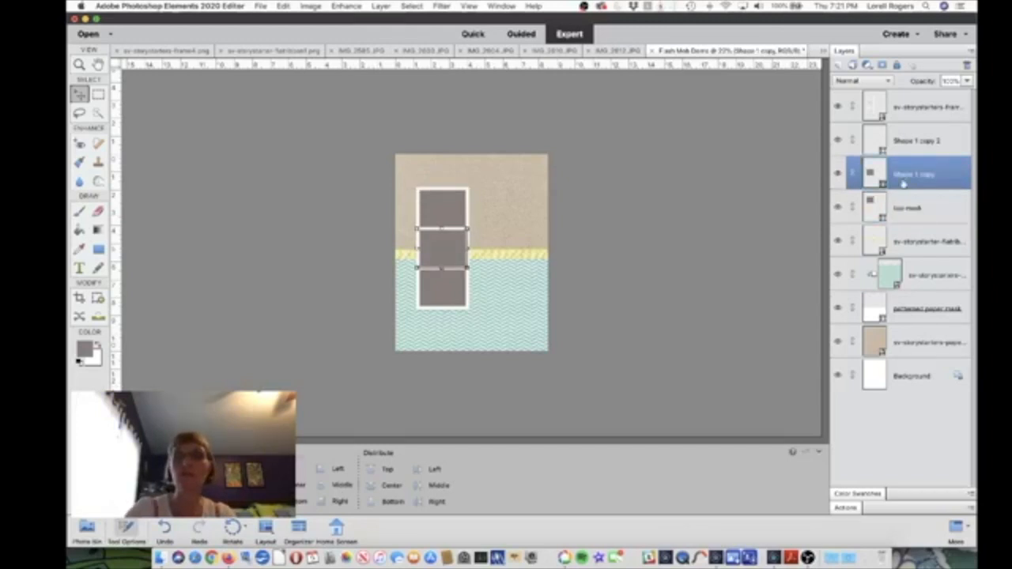
{"action": "key", "text": "c"}
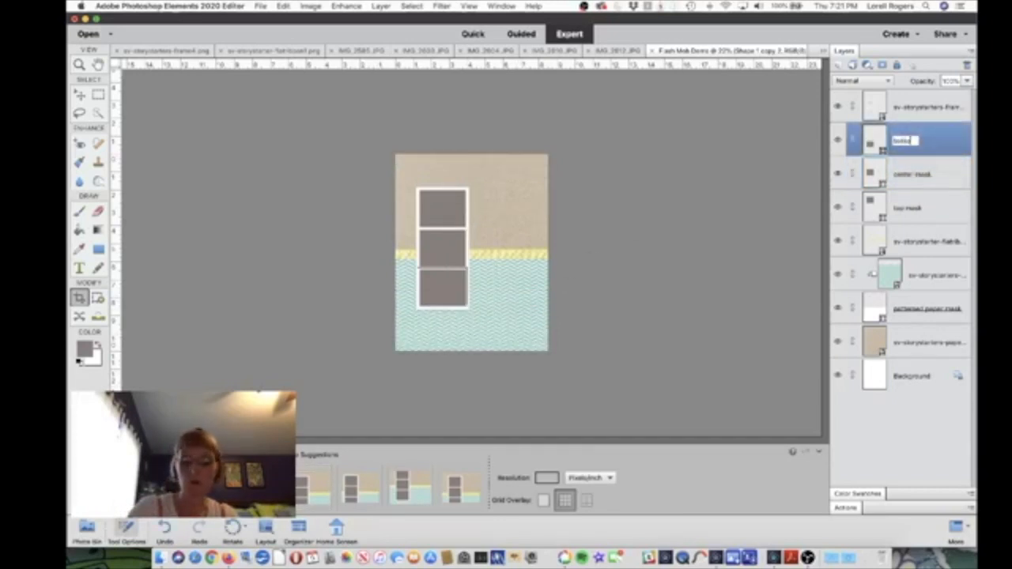
{"action": "type", "text": "m mask"}
{"action": "key", "text": "Return"}
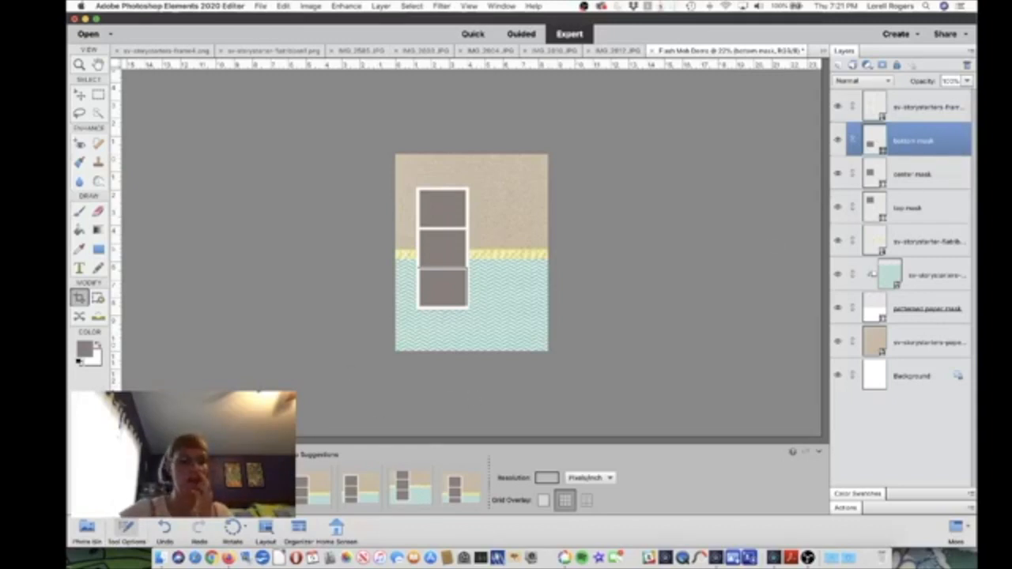
Step: Open the mural photo IMG_2585.JPG to check its shape, and return to the Flash Mob Demo layout
{"action": "left_click", "coordinate": [86, 528]}
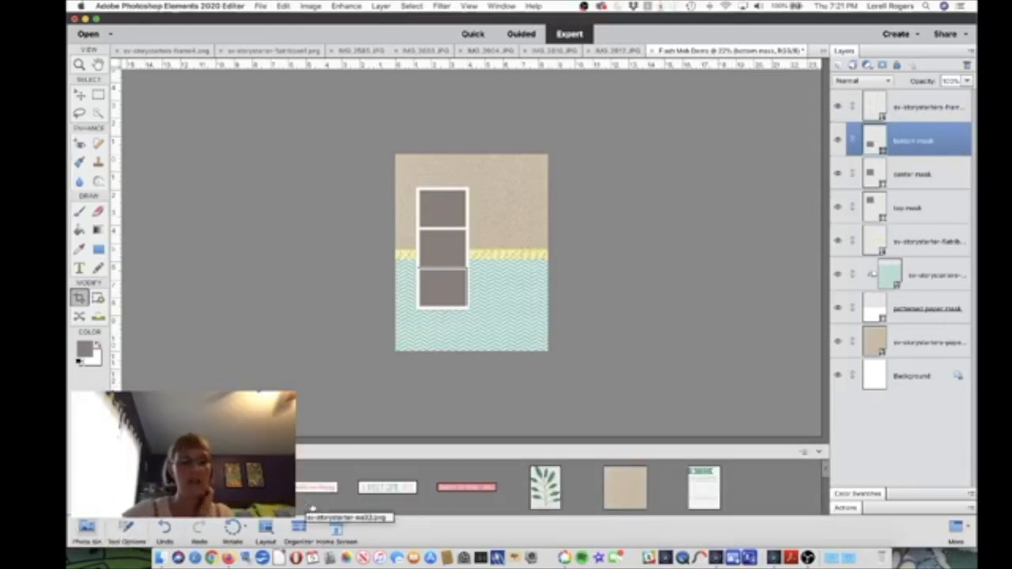
{"action": "scroll", "coordinate": [310, 507], "scroll_direction": "down", "scroll_amount": 5}
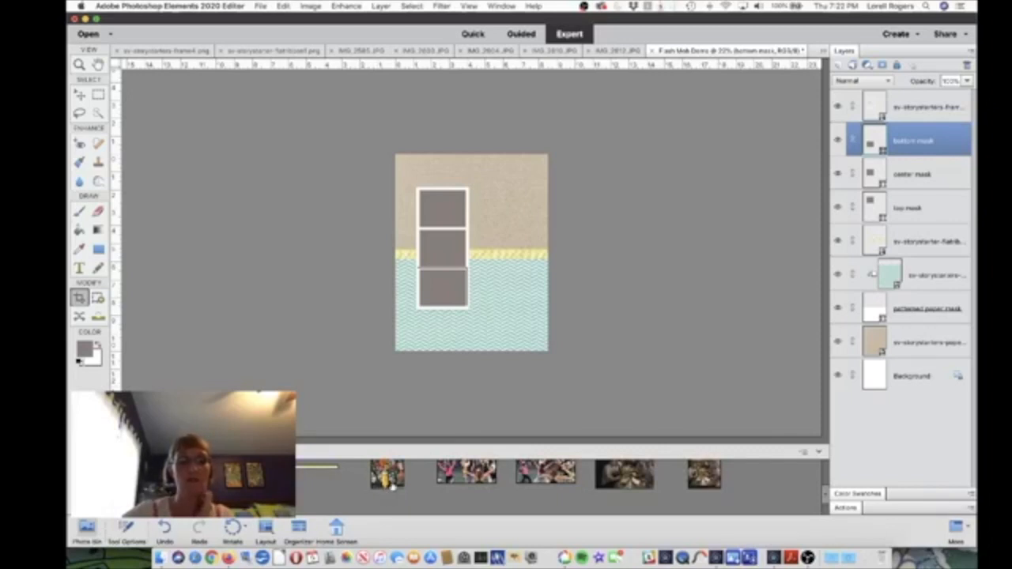
{"action": "left_click", "coordinate": [389, 478]}
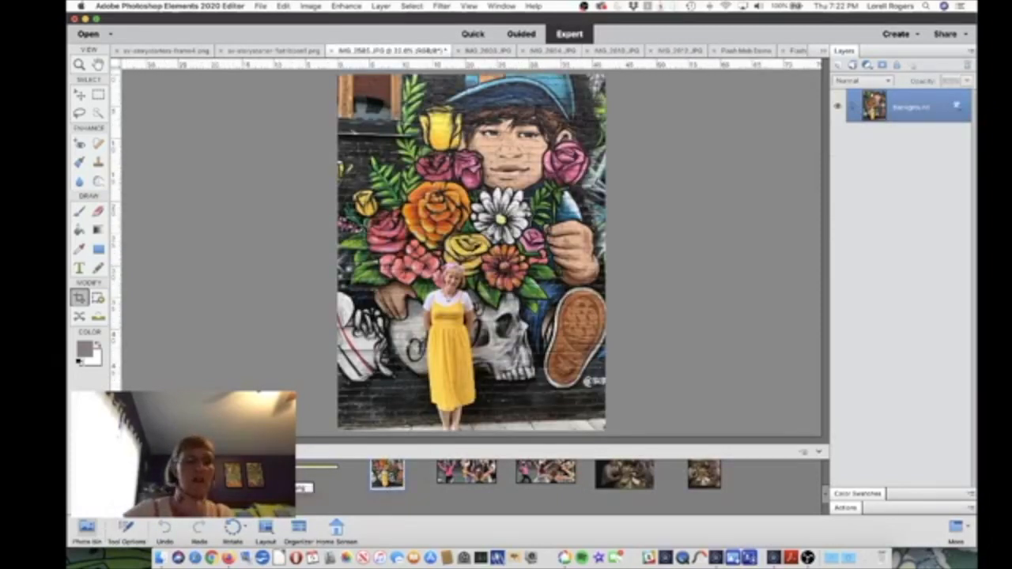
{"action": "scroll", "coordinate": [554, 484], "scroll_direction": "down", "scroll_amount": 2}
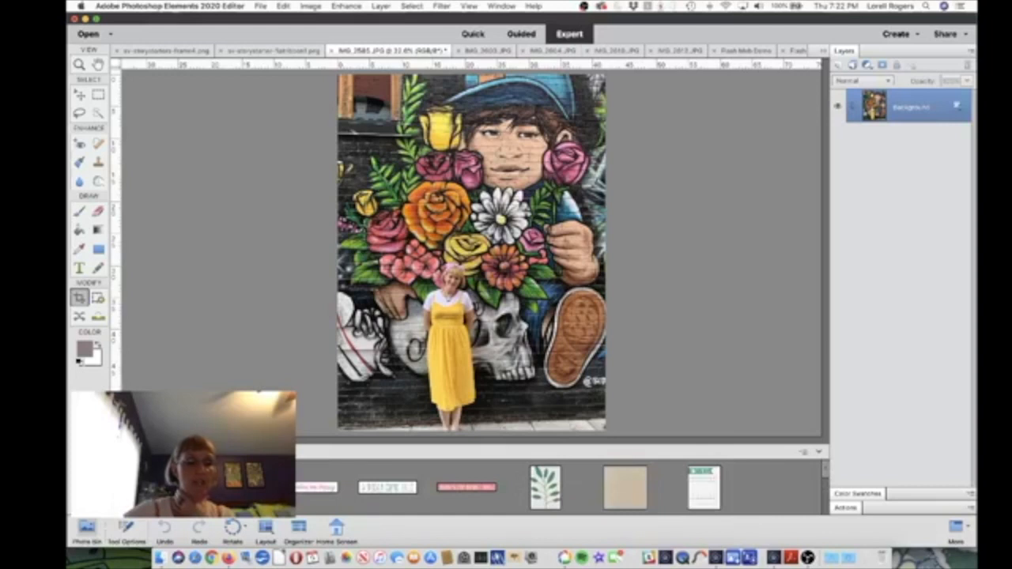
{"action": "left_click", "coordinate": [745, 51]}
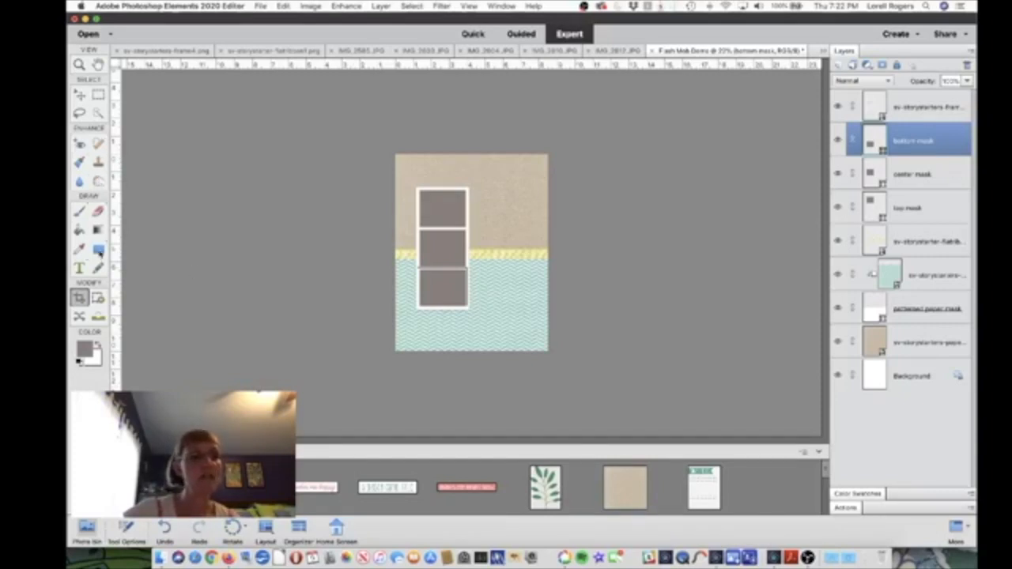
Step: Draw a tall gray rectangle beside the vertical frame, widened to tuck behind the frame's right side and shortened at its lower edge
{"action": "left_click", "coordinate": [98, 250]}
{"action": "left_click_drag", "start_coordinate": [458, 216], "coordinate": [531, 328]}
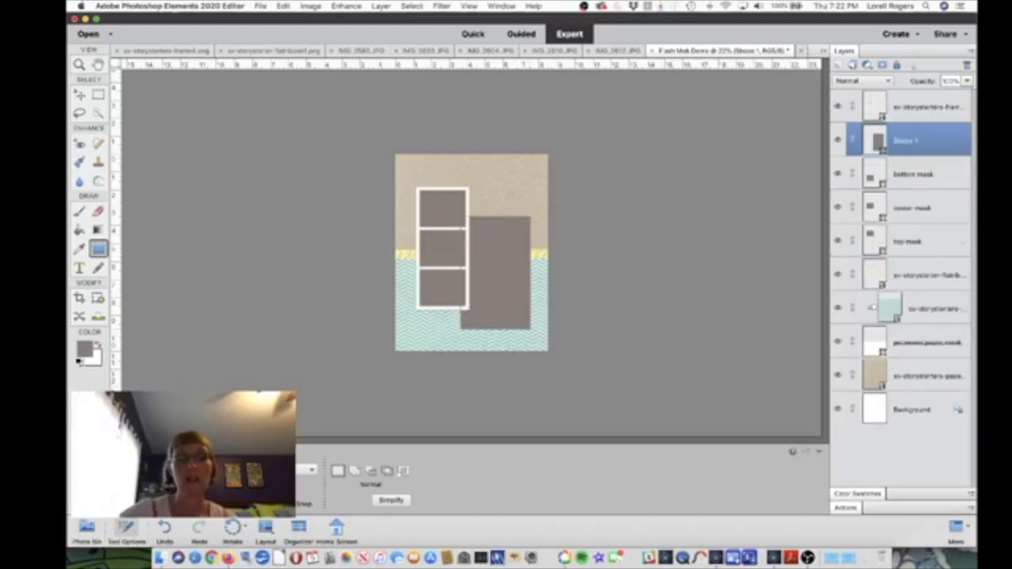
{"action": "left_click", "coordinate": [79, 94]}
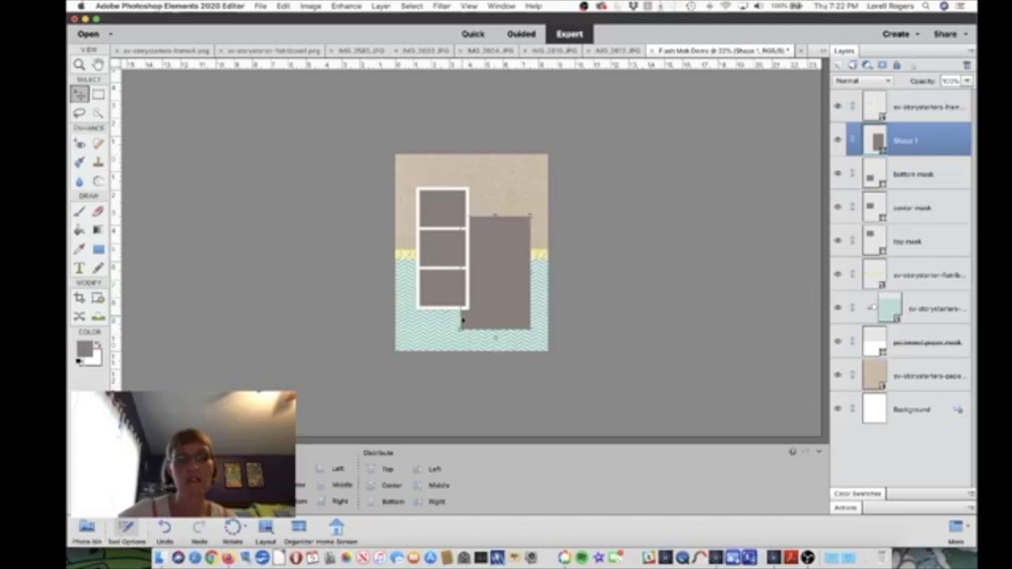
{"action": "left_click_drag", "start_coordinate": [459, 315], "coordinate": [451, 316]}
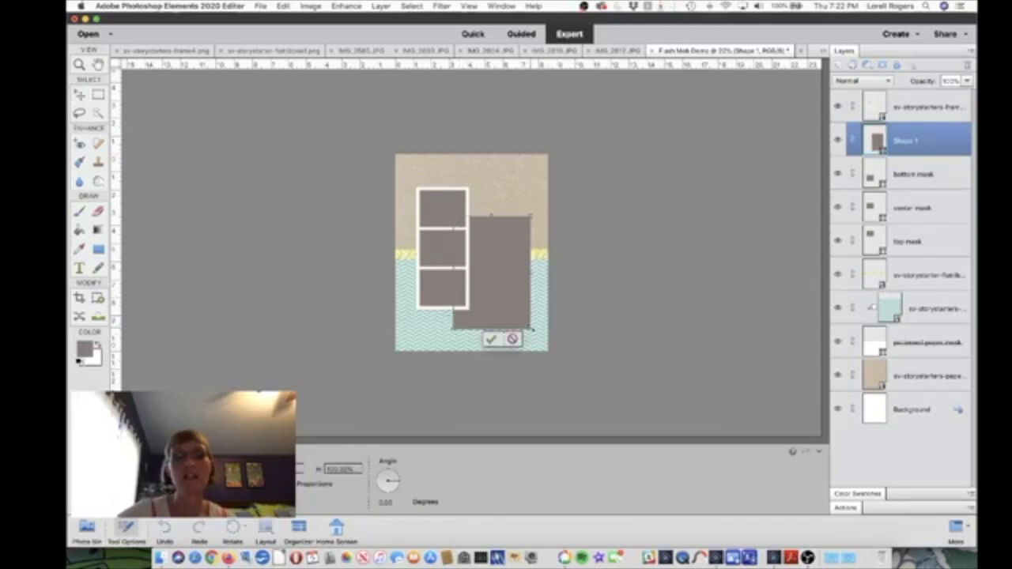
{"action": "left_click_drag", "start_coordinate": [531, 331], "coordinate": [528, 319]}
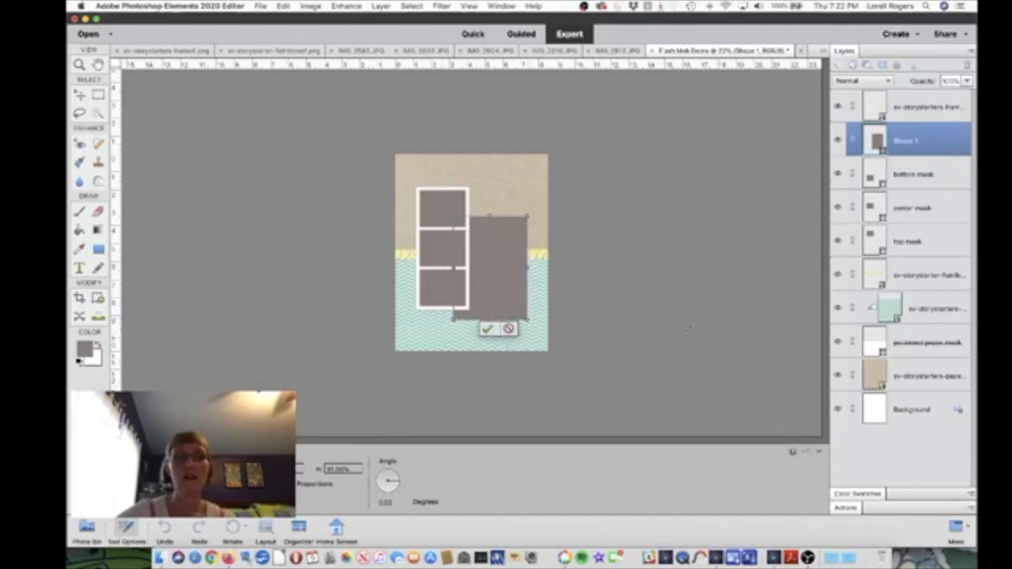
{"action": "left_click", "coordinate": [487, 330]}
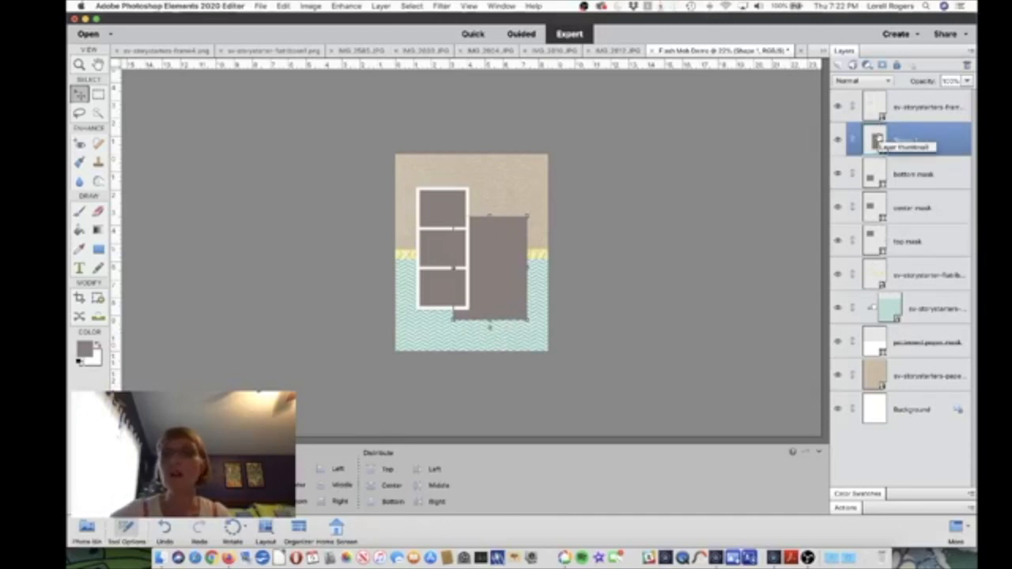
Step: Move the frame layer below the large rectangle's layer in the stack
{"action": "left_click_drag", "start_coordinate": [884, 116], "coordinate": [879, 142]}
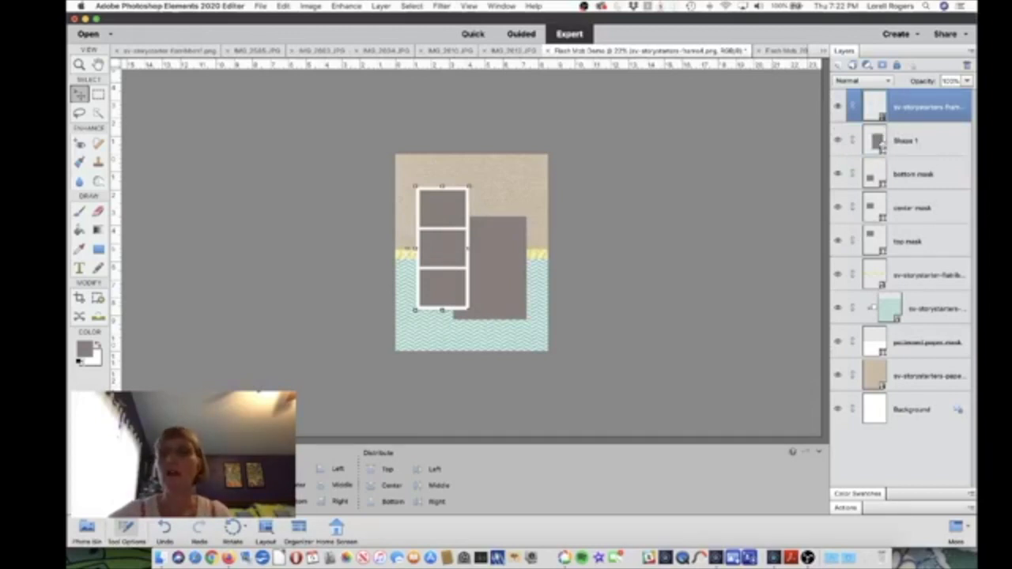
{"action": "left_click_drag", "start_coordinate": [880, 114], "coordinate": [879, 144]}
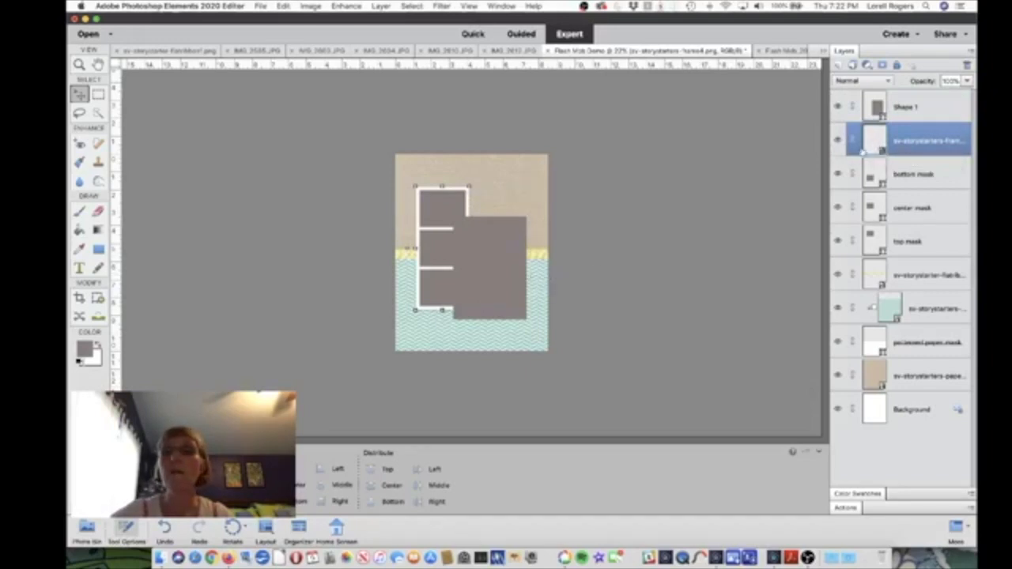
{"action": "mouse_move", "coordinate": [863, 151]}
{"action": "left_mouse_down"}
{"action": "mouse_move", "coordinate": [868, 115]}
{"action": "mouse_move", "coordinate": [862, 140]}
{"action": "left_mouse_up"}
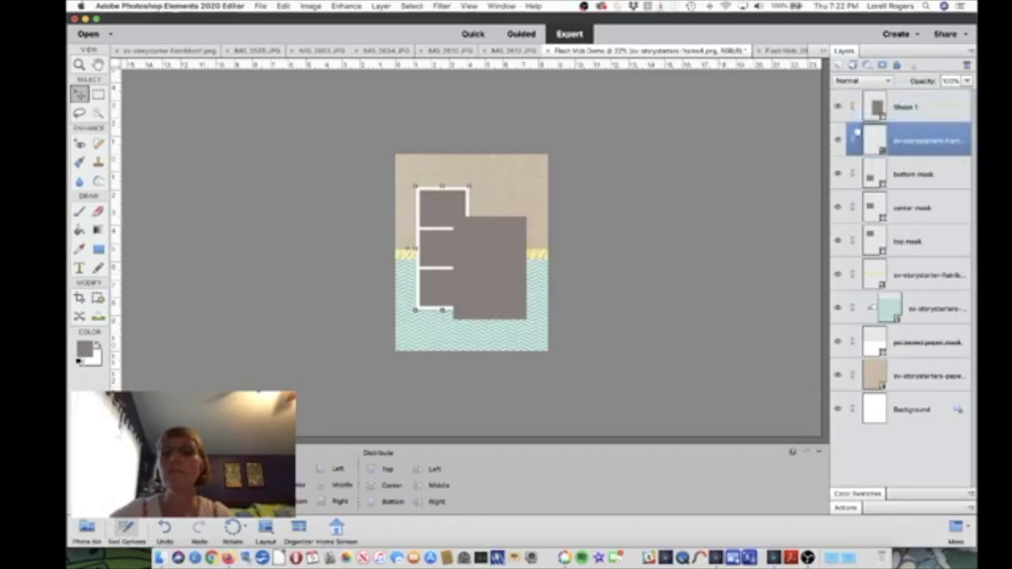
Step: Hide the large rectangle and shrink the vertical frame slightly
{"action": "left_click", "coordinate": [838, 108]}
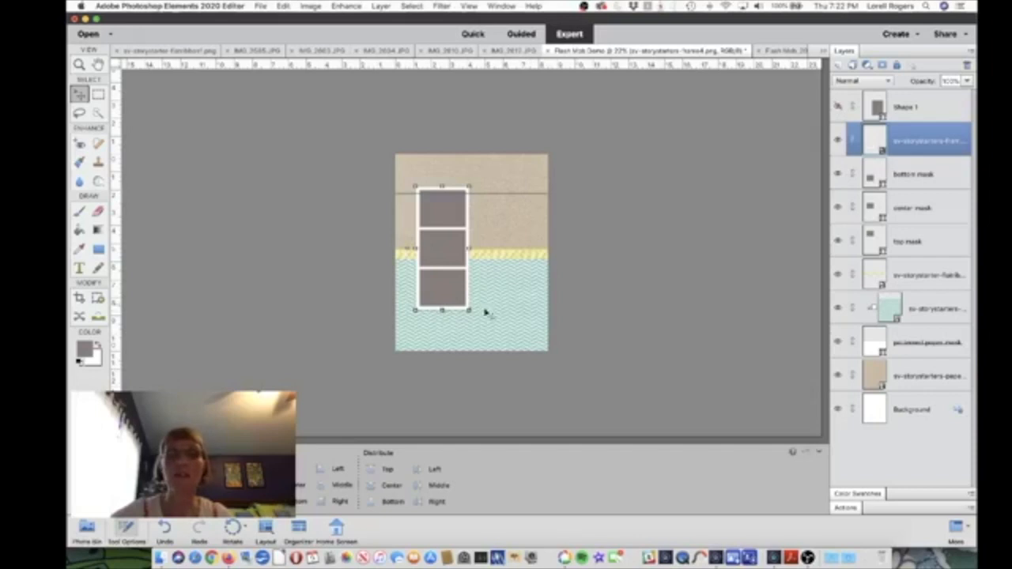
{"action": "left_click_drag", "start_coordinate": [470, 311], "coordinate": [468, 307]}
{"action": "left_click", "coordinate": [430, 318]}
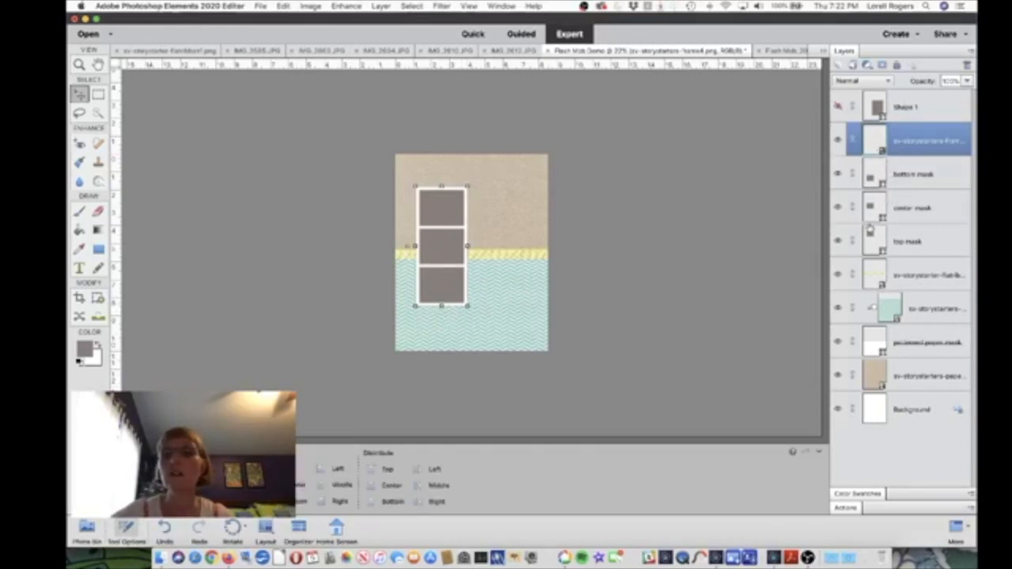
Step: Select the frame together with its three mask layers and enlarge them slightly as one
{"action": "left_click", "coordinate": [872, 235], "text": "shift"}
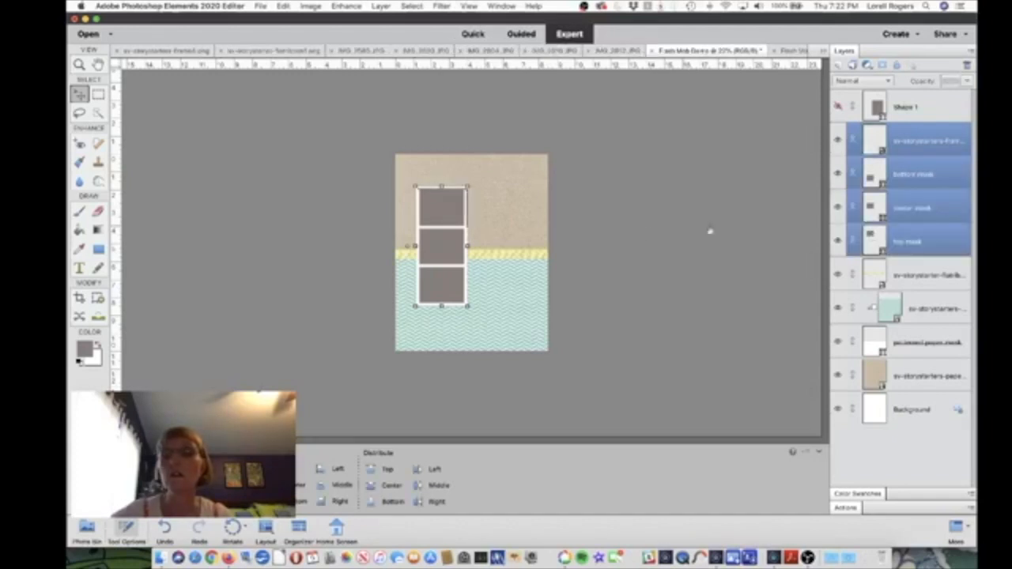
{"action": "left_click_drag", "start_coordinate": [469, 304], "coordinate": [469, 306]}
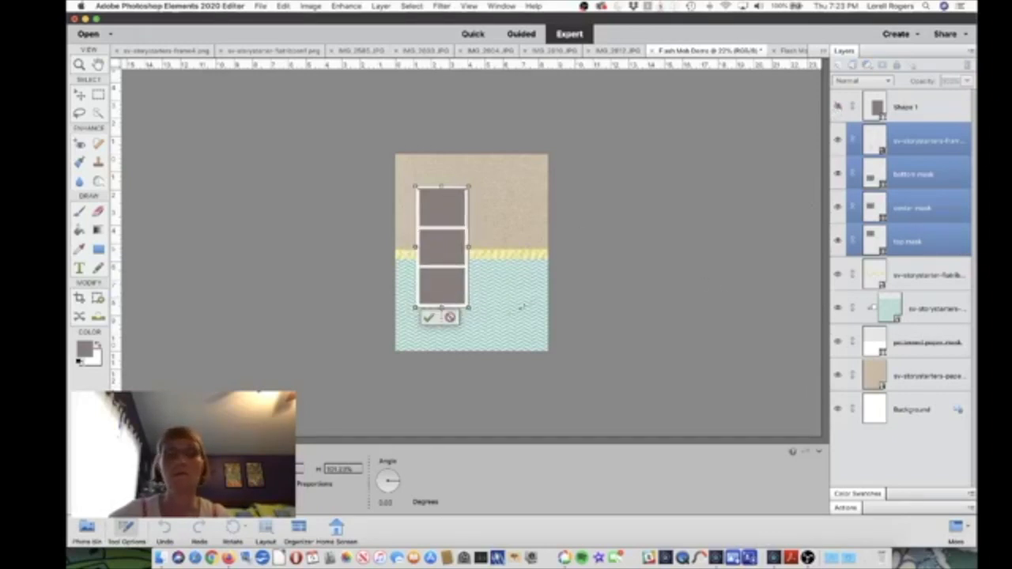
{"action": "key", "text": "Return"}
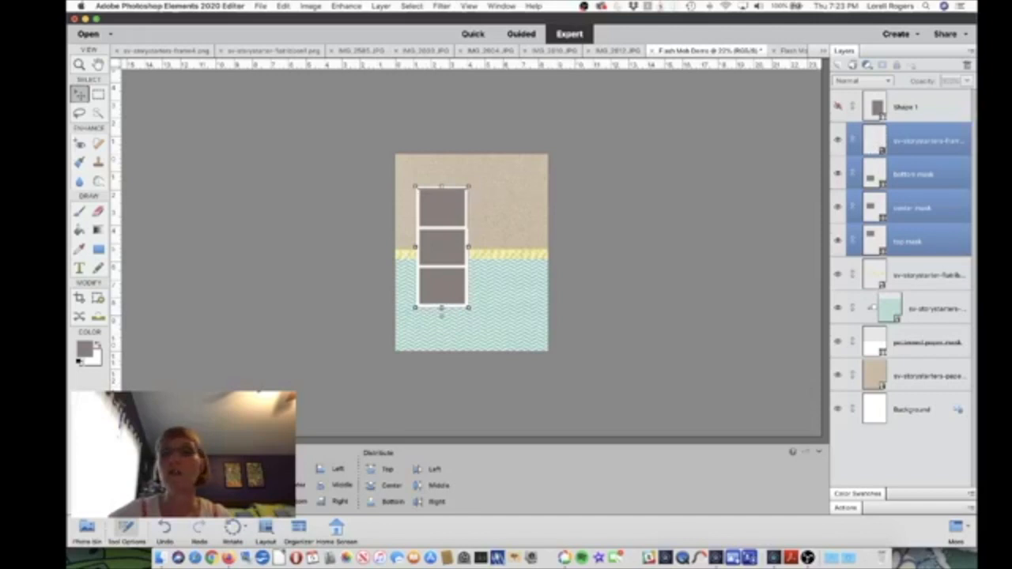
Step: Show the large rectangle, move its layer beneath the three masks and shift it slightly farther behind the frame
{"action": "left_click", "coordinate": [839, 106]}
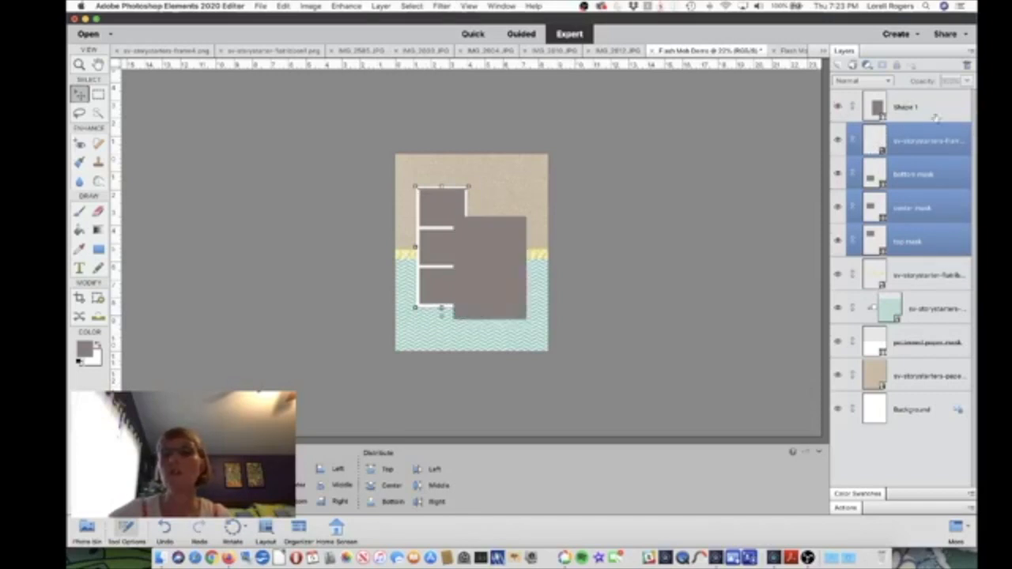
{"action": "left_click_drag", "start_coordinate": [877, 115], "coordinate": [879, 247]}
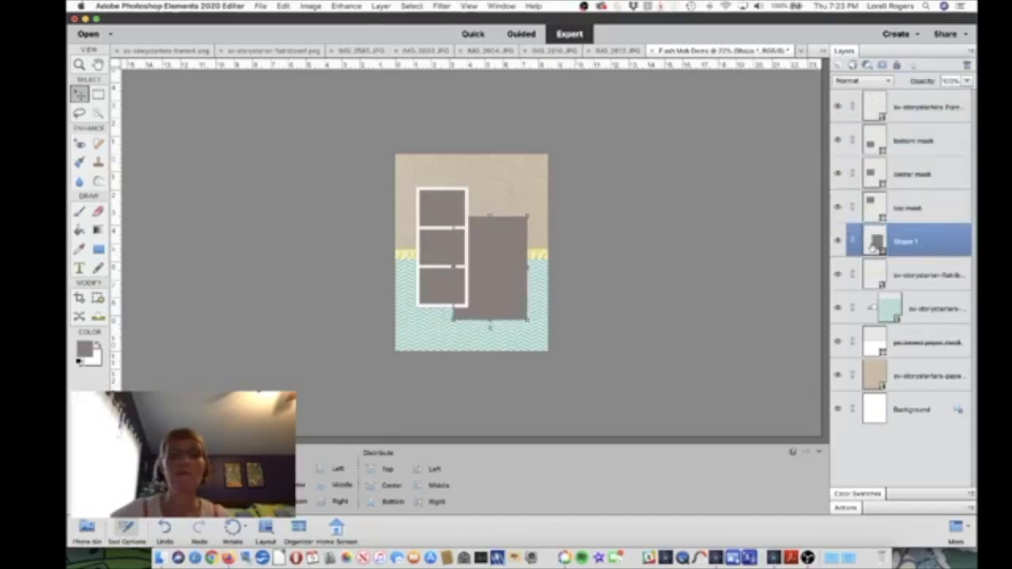
{"action": "mouse_move", "coordinate": [498, 272]}
{"action": "left_mouse_down"}
{"action": "mouse_move", "coordinate": [486, 271]}
{"action": "mouse_move", "coordinate": [517, 267]}
{"action": "left_mouse_up"}
{"action": "left_click", "coordinate": [478, 329]}
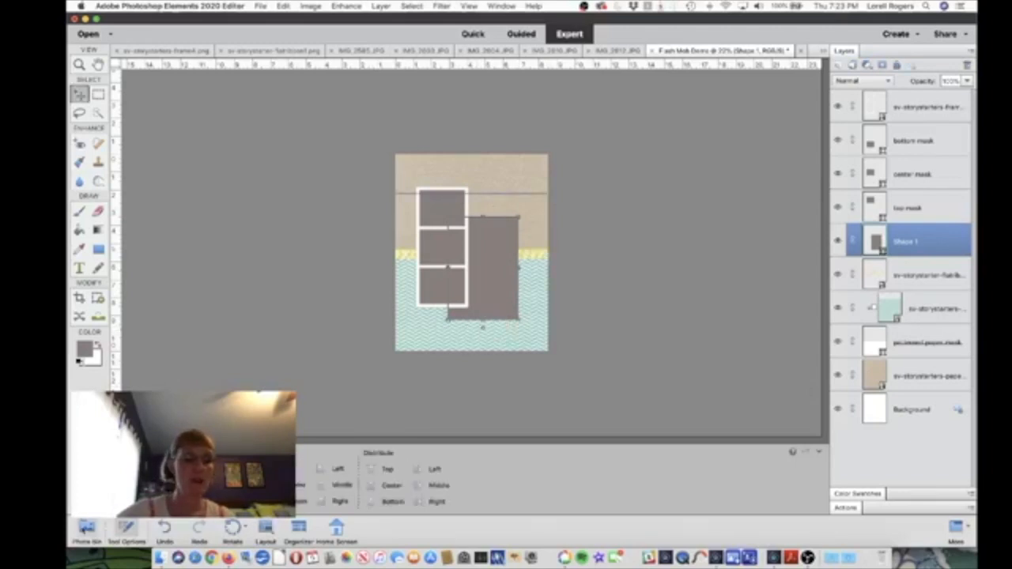
Step: Place the mural photo IMG_2585.JPG on the layout directly above the large rectangle's layer
{"action": "left_click", "coordinate": [87, 528]}
{"action": "scroll", "coordinate": [360, 506], "scroll_direction": "down", "scroll_amount": 2}
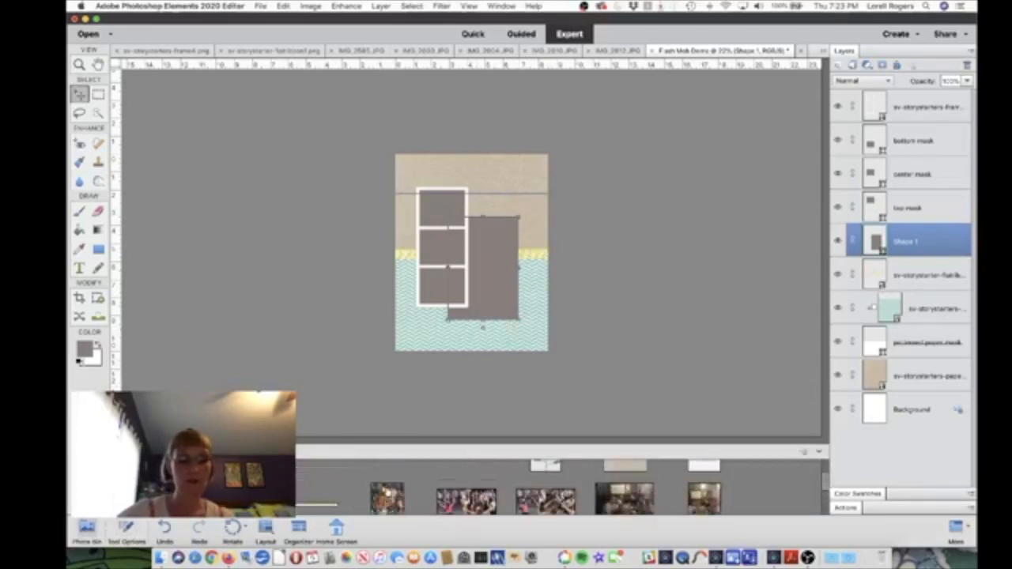
{"action": "left_click_drag", "start_coordinate": [385, 506], "coordinate": [510, 265]}
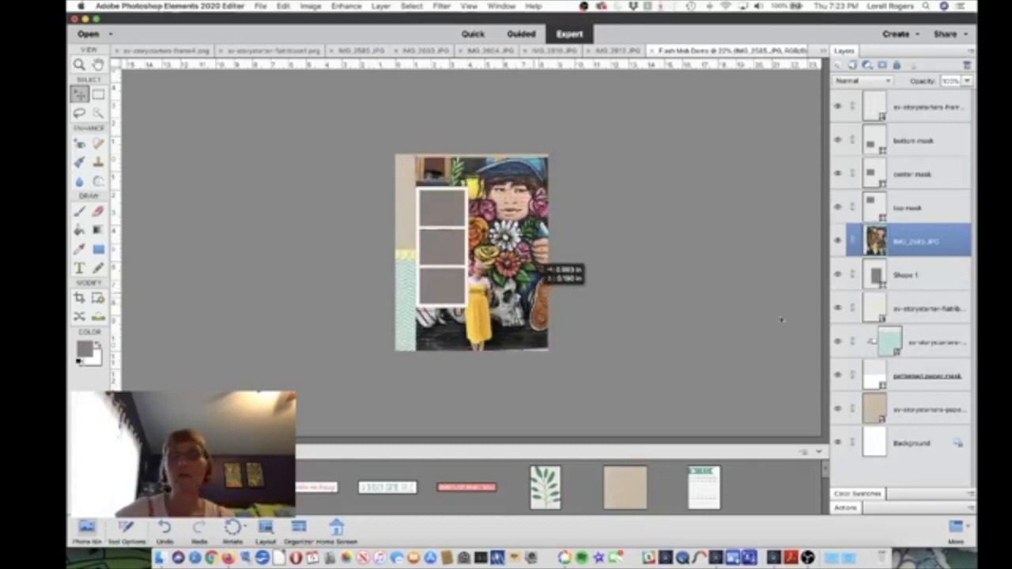
Step: Rename the large rectangle's layer focal mask and clip the mural photo to it
{"action": "double_click", "coordinate": [909, 277]}
{"action": "type", "text": "focal mask"}
{"action": "key", "text": "Return"}
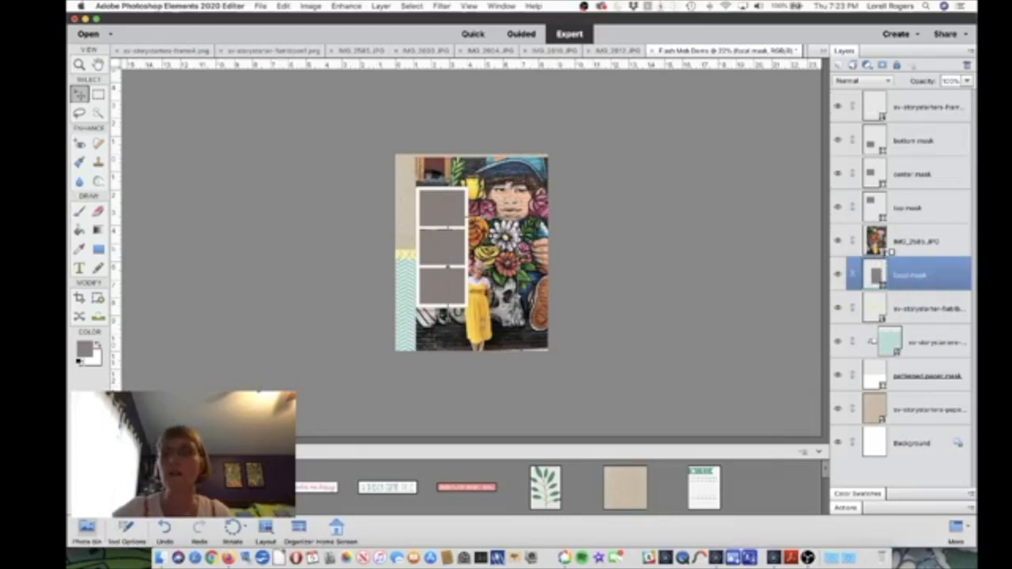
{"action": "left_click", "coordinate": [877, 264], "text": "alt"}
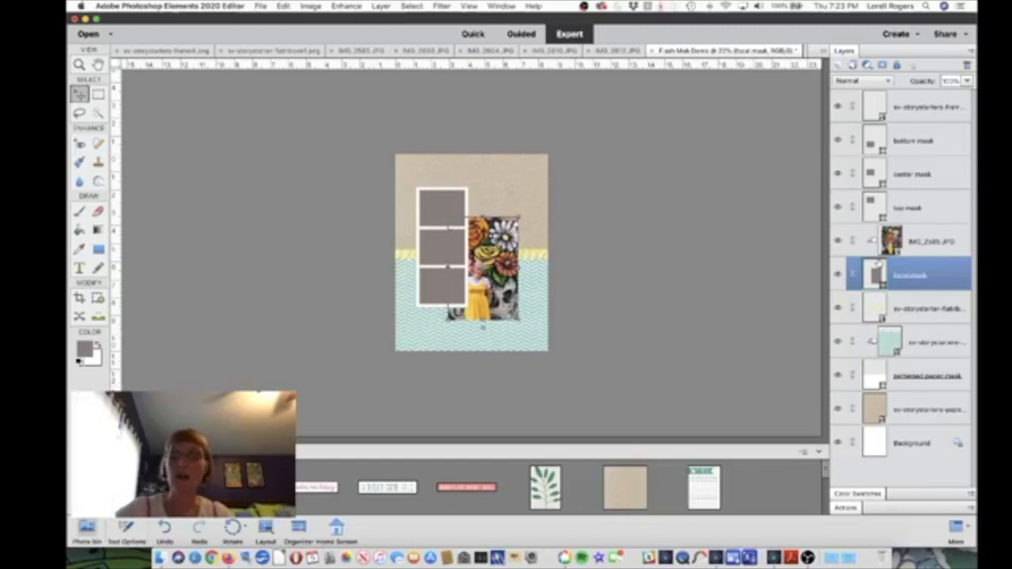
Step: Scale down the clipped mural photo and position it so the woman in the yellow dress stands fully inside the focal mask
{"action": "left_click_drag", "start_coordinate": [484, 284], "coordinate": [502, 271]}
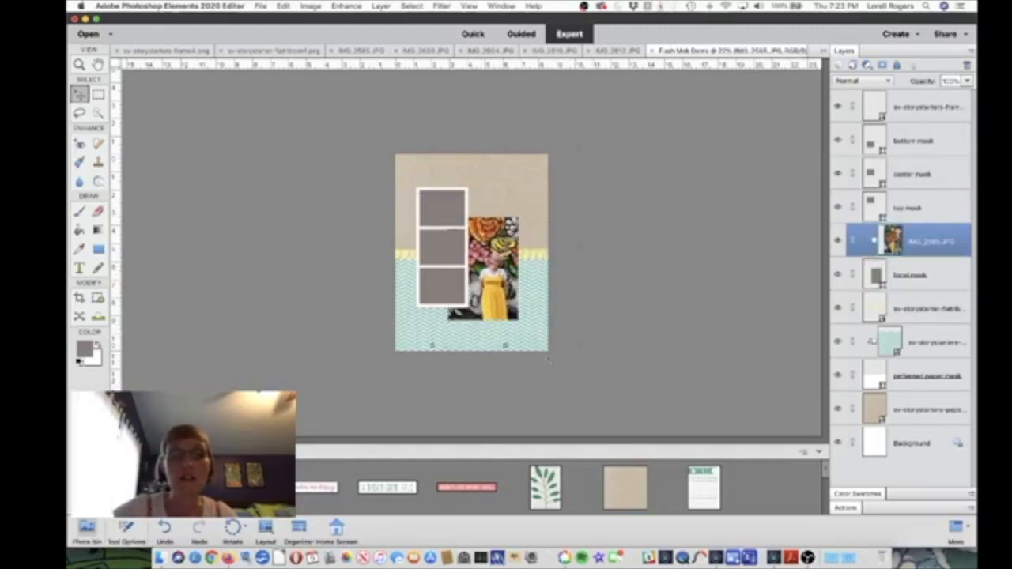
{"action": "left_click_drag", "start_coordinate": [580, 346], "coordinate": [557, 332]}
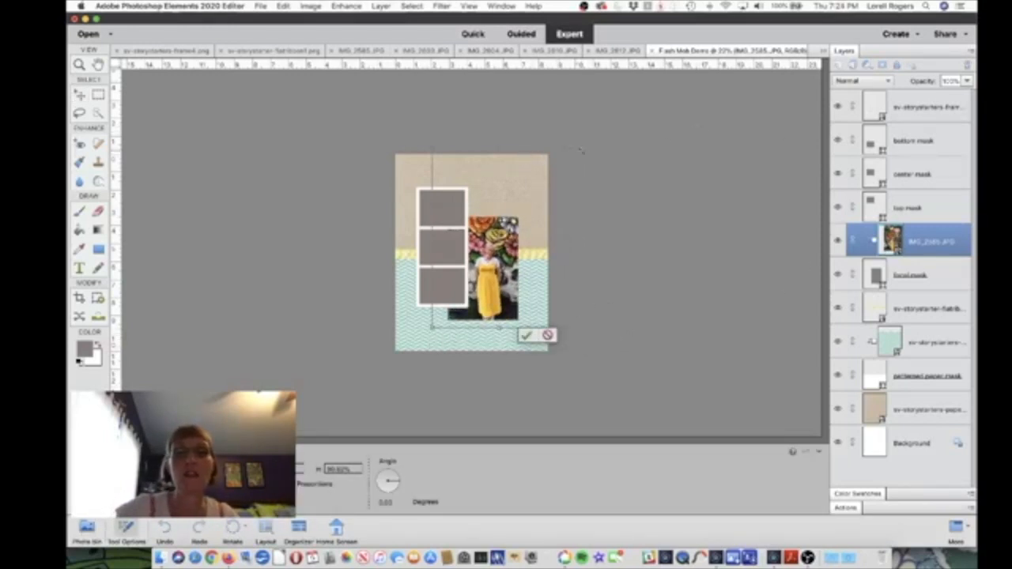
{"action": "left_click_drag", "start_coordinate": [566, 147], "coordinate": [551, 203]}
{"action": "left_click_drag", "start_coordinate": [495, 266], "coordinate": [505, 266]}
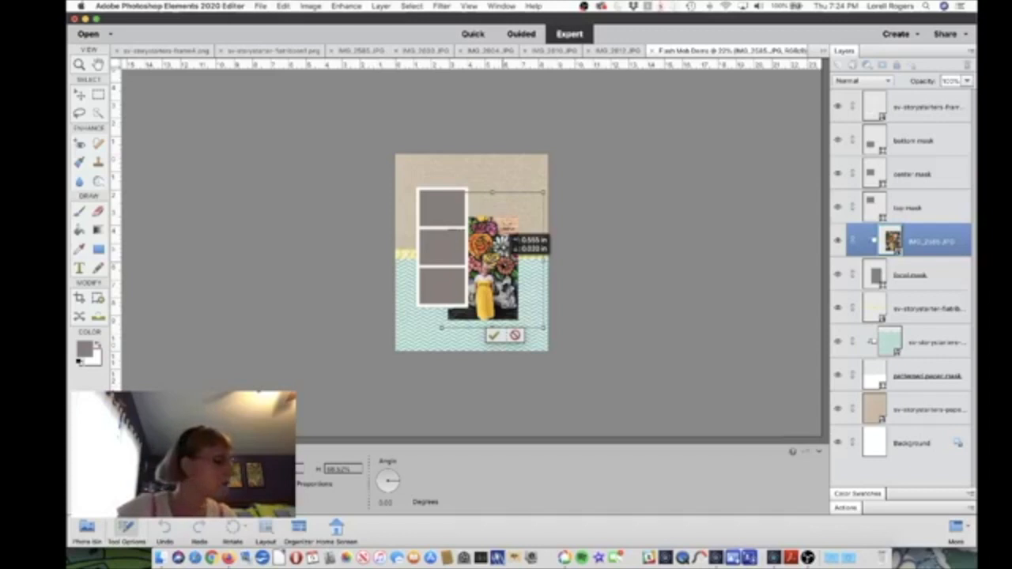
{"action": "left_click_drag", "start_coordinate": [505, 267], "coordinate": [506, 266]}
{"action": "left_click", "coordinate": [504, 335]}
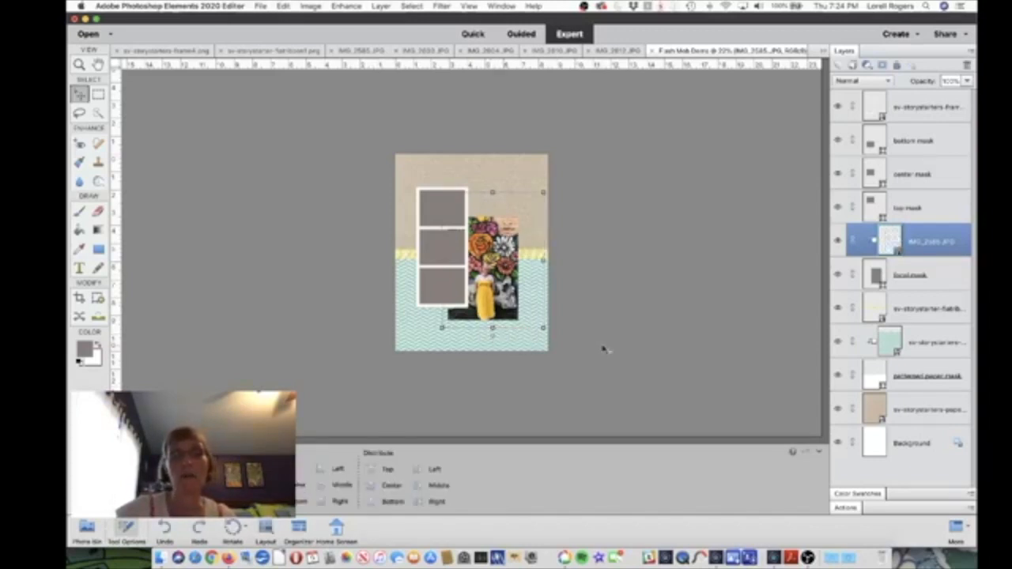
{"action": "left_click", "coordinate": [658, 219]}
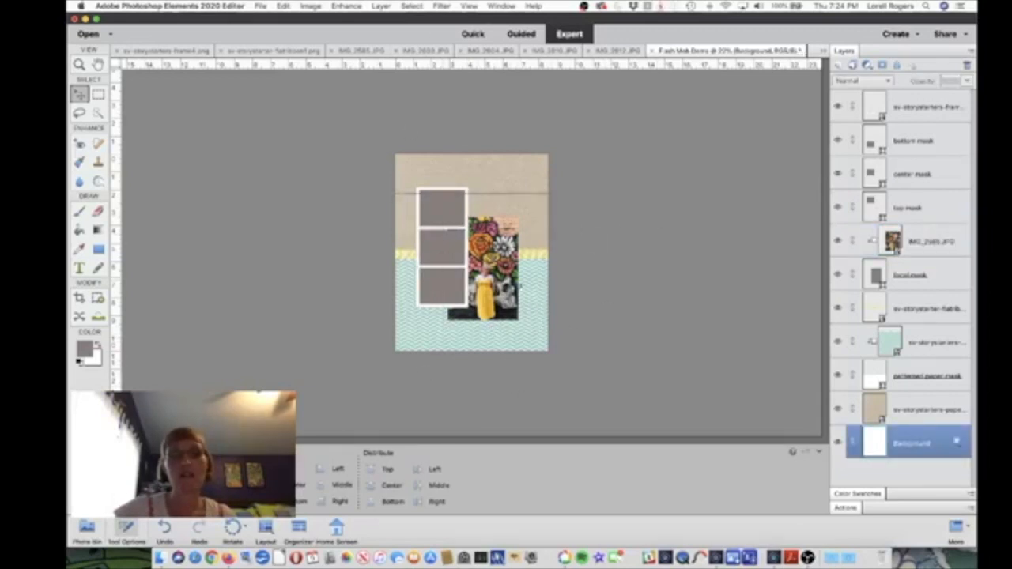
Step: Add a new layer above the ribbon's layer and make a rectangular selection about 4.6 x 6.2 inches, slightly larger than the mural photo
{"action": "left_click", "coordinate": [879, 304]}
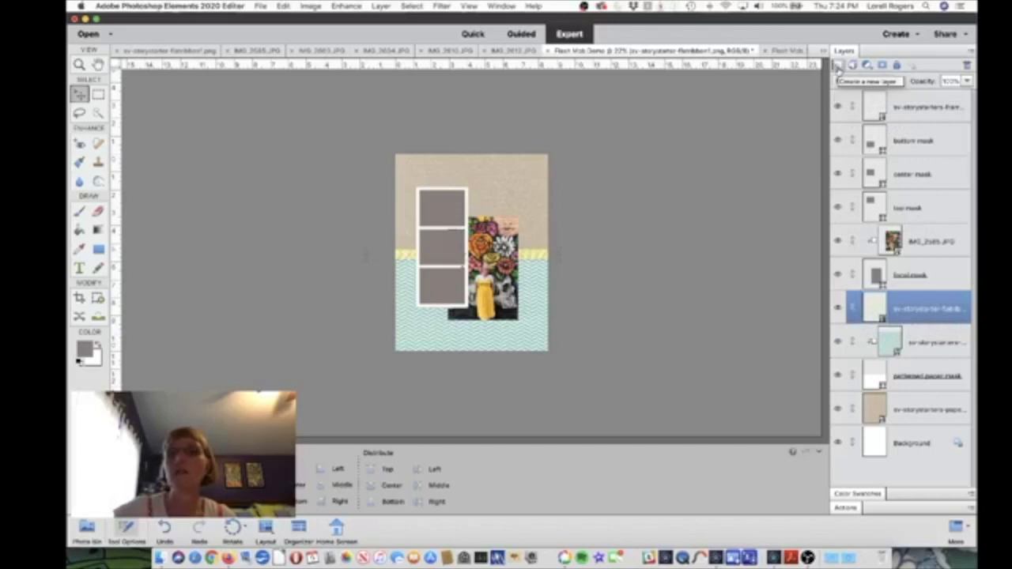
{"action": "left_click", "coordinate": [836, 66]}
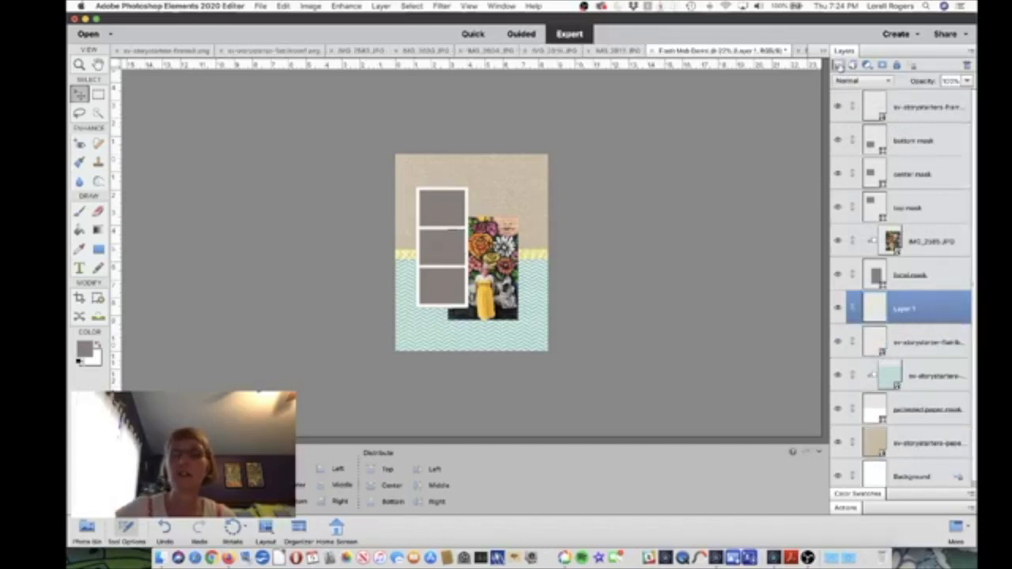
{"action": "left_click", "coordinate": [98, 95]}
{"action": "left_click_drag", "start_coordinate": [452, 211], "coordinate": [520, 318]}
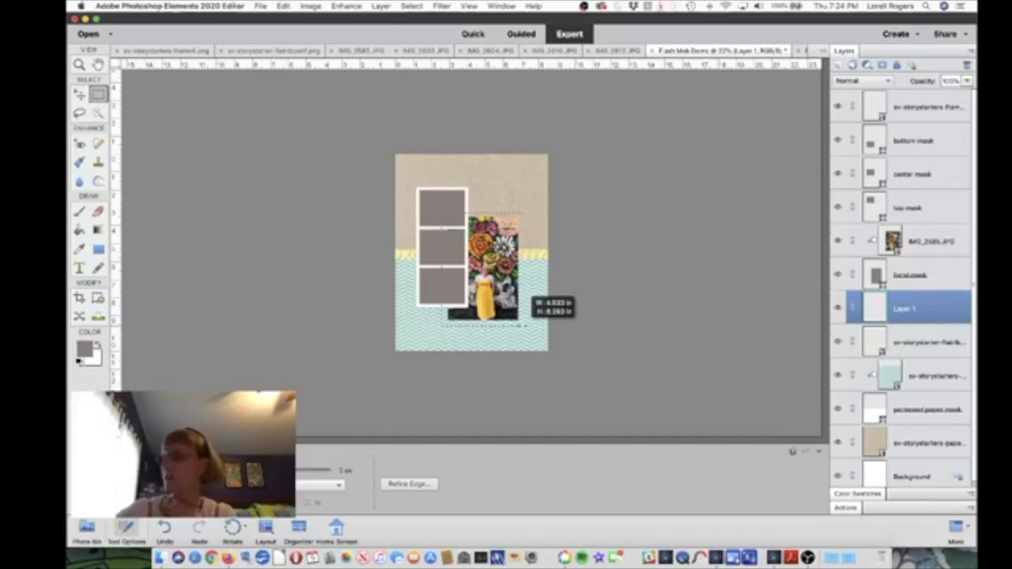
{"action": "left_click_drag", "start_coordinate": [521, 319], "coordinate": [523, 324]}
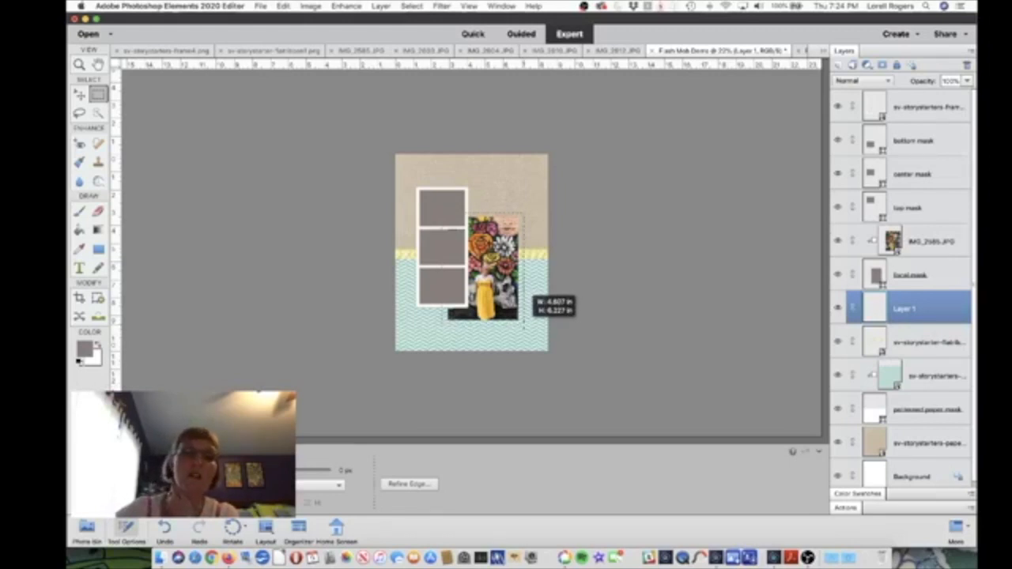
{"action": "left_click_drag", "start_coordinate": [523, 324], "coordinate": [523, 324]}
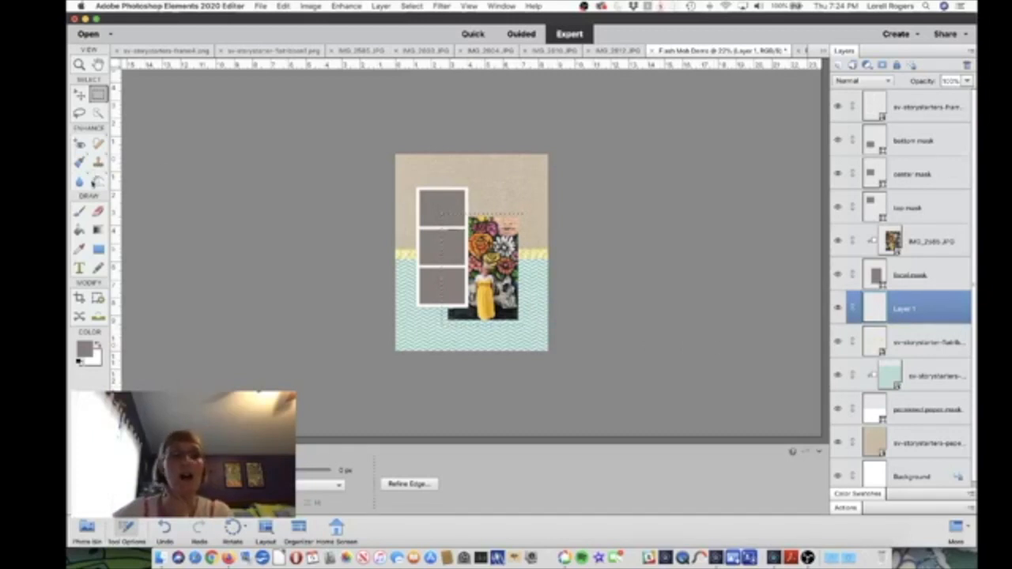
Step: Try to fill the selection with the foreground color while Preserve Transparency is on
{"action": "left_click", "coordinate": [282, 6]}
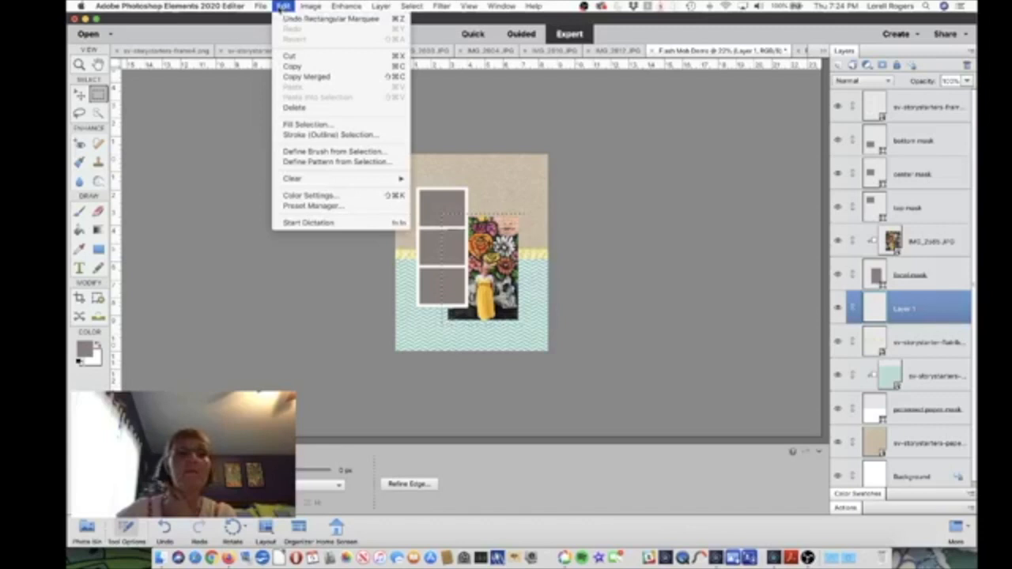
{"action": "left_click", "coordinate": [290, 125]}
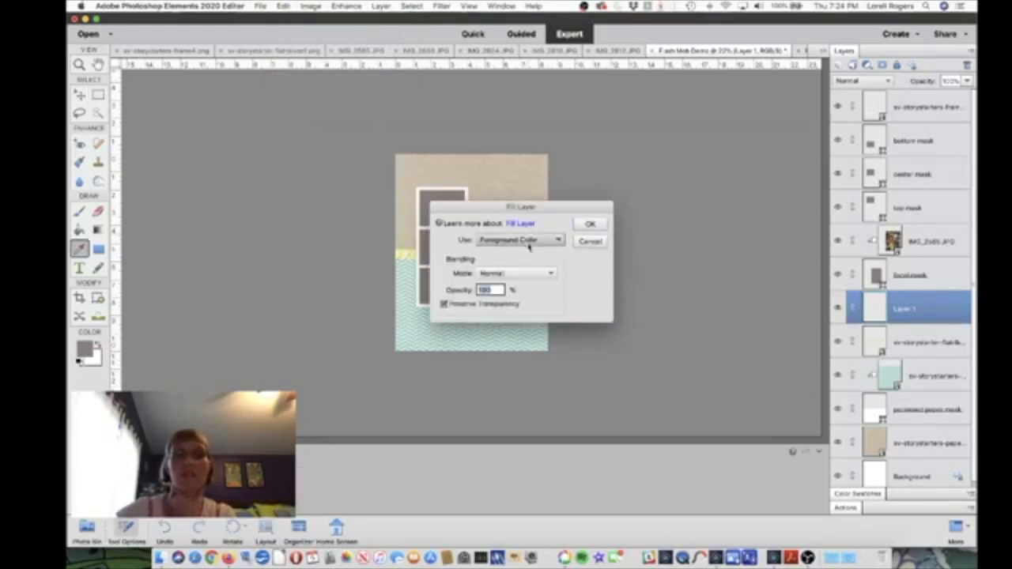
{"action": "left_click", "coordinate": [558, 240]}
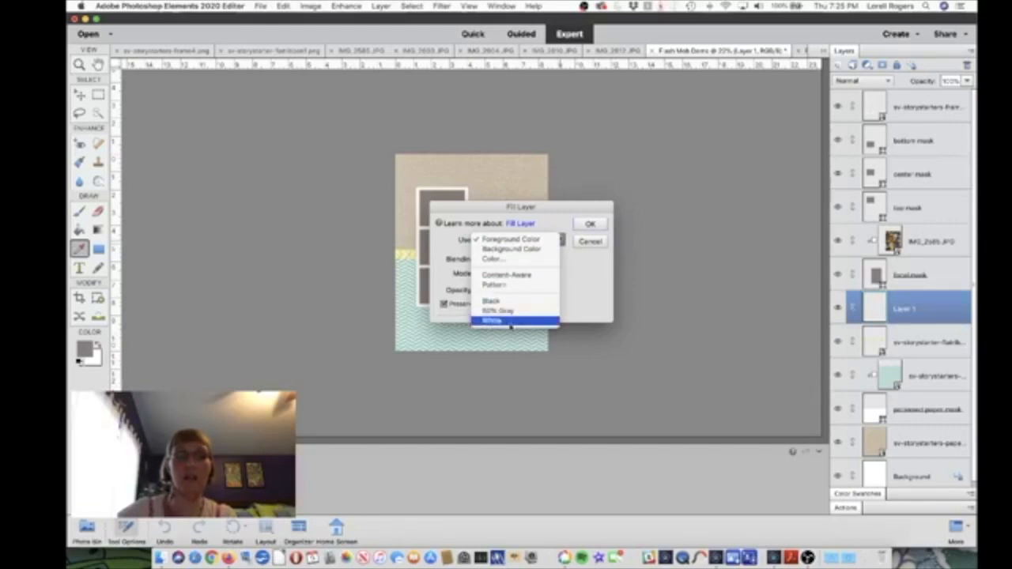
{"action": "left_click", "coordinate": [588, 227]}
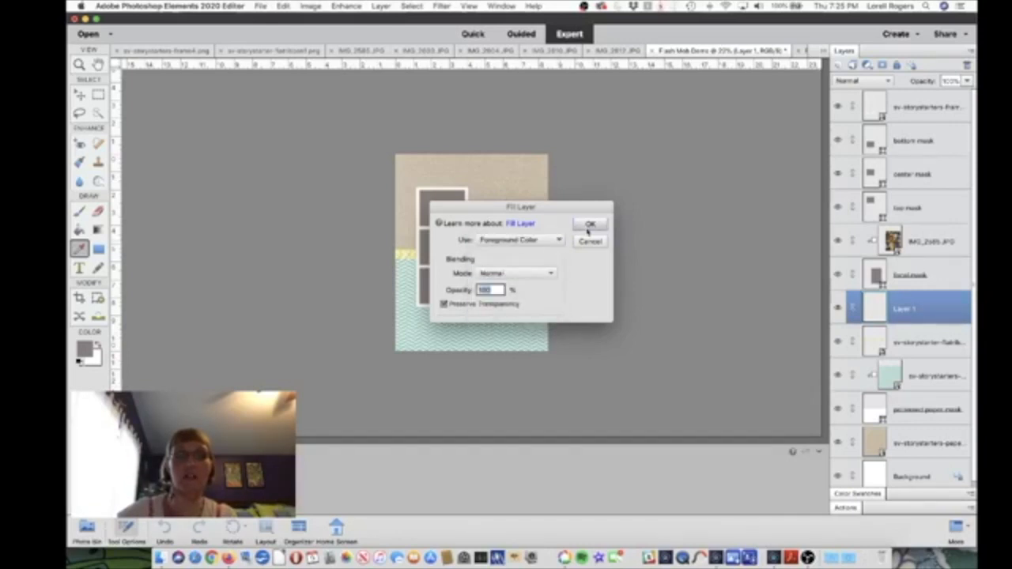
{"action": "left_click", "coordinate": [587, 226]}
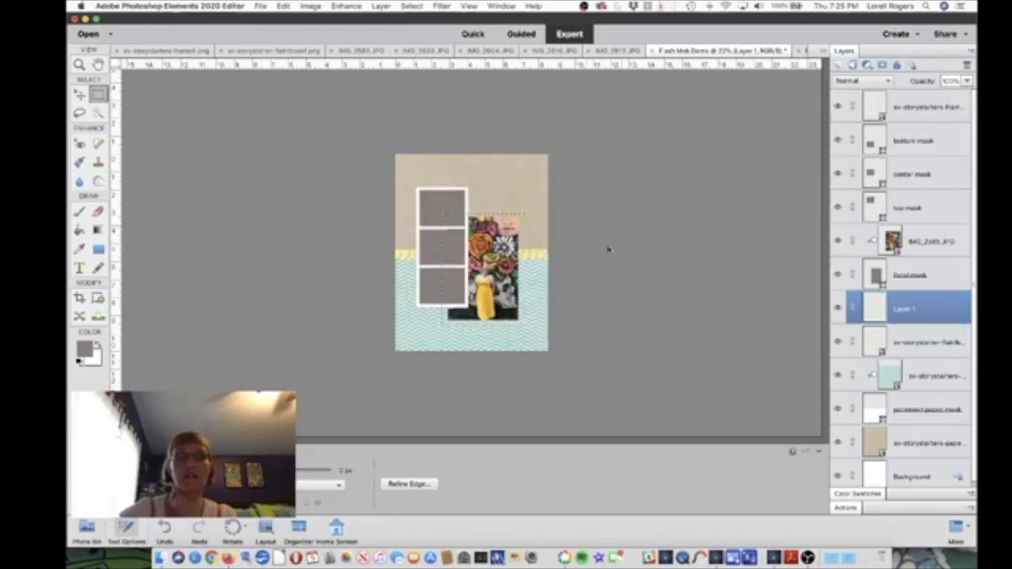
Step: Fill the selection on the new layer with the foreground color at 100% opacity, with Preserve Transparency off
{"action": "left_click", "coordinate": [282, 6]}
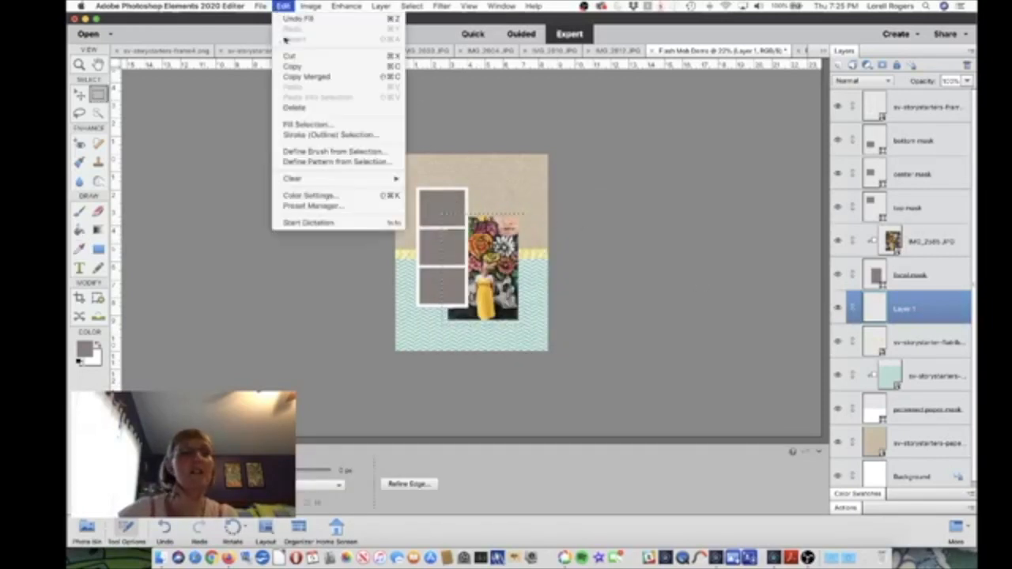
{"action": "left_click", "coordinate": [304, 124]}
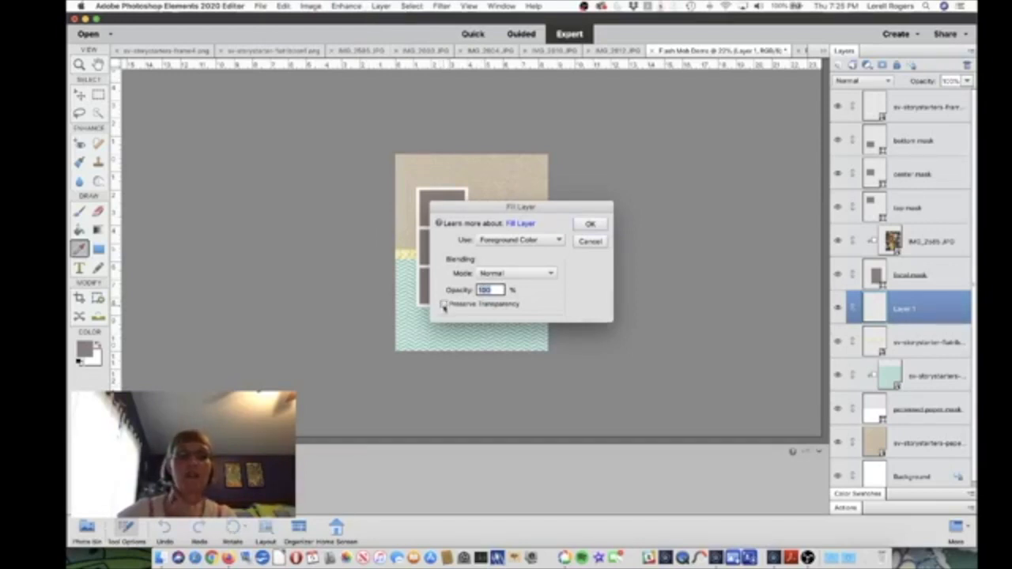
{"action": "left_click", "coordinate": [586, 227]}
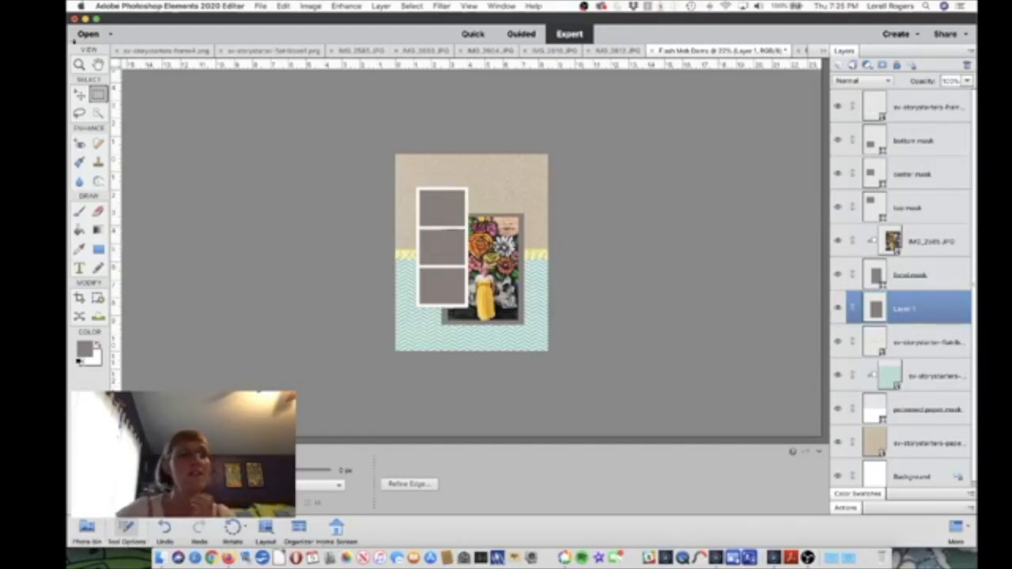
Step: Resize the gray rectangle behind the mural photo by adjusting its edges to leave an even border around the photo
{"action": "left_click", "coordinate": [79, 95]}
{"action": "scroll", "coordinate": [459, 325], "scroll_direction": "up", "scroll_amount": 3}
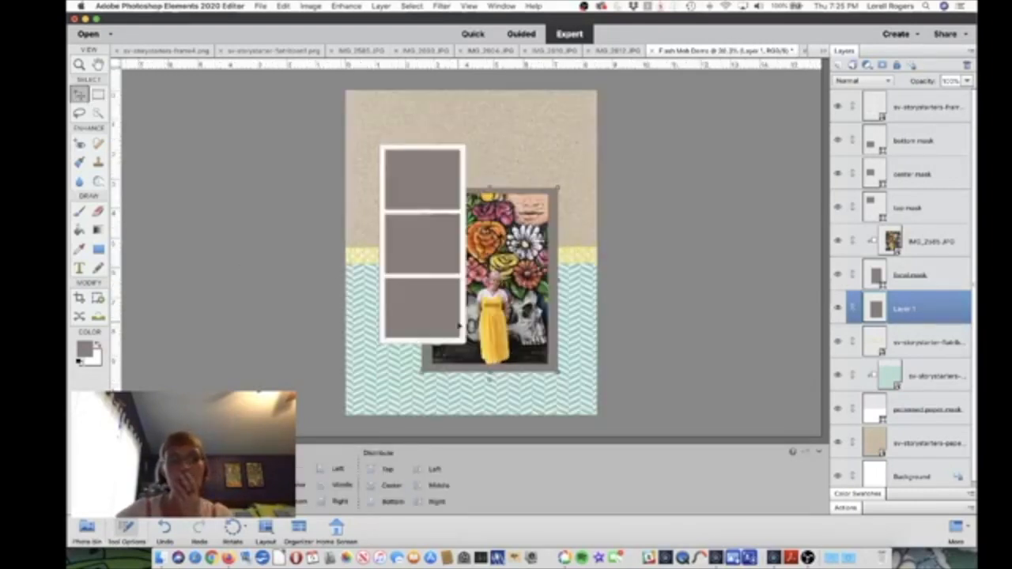
{"action": "left_click_drag", "start_coordinate": [422, 370], "coordinate": [423, 370]}
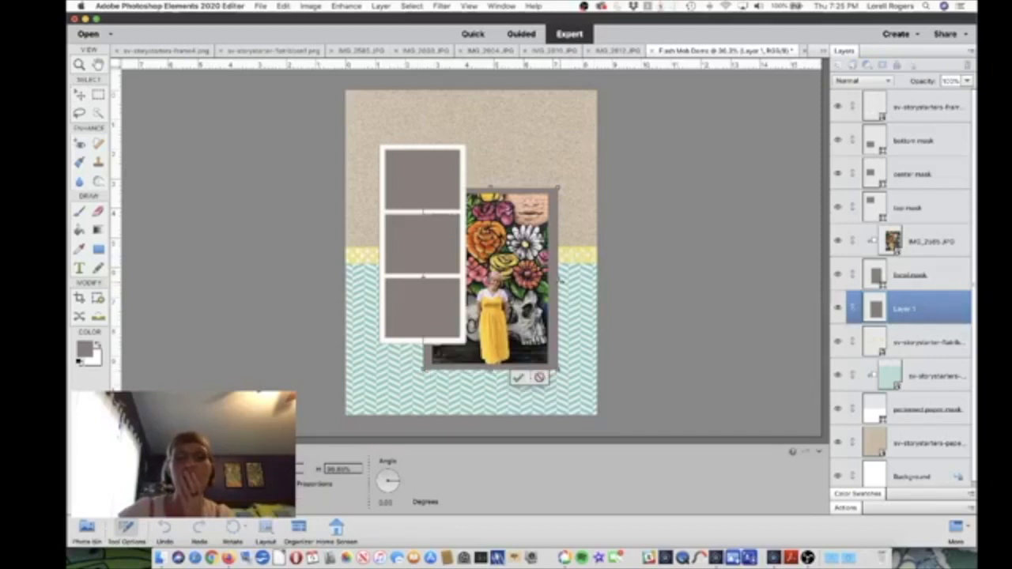
{"action": "left_click_drag", "start_coordinate": [559, 281], "coordinate": [554, 279]}
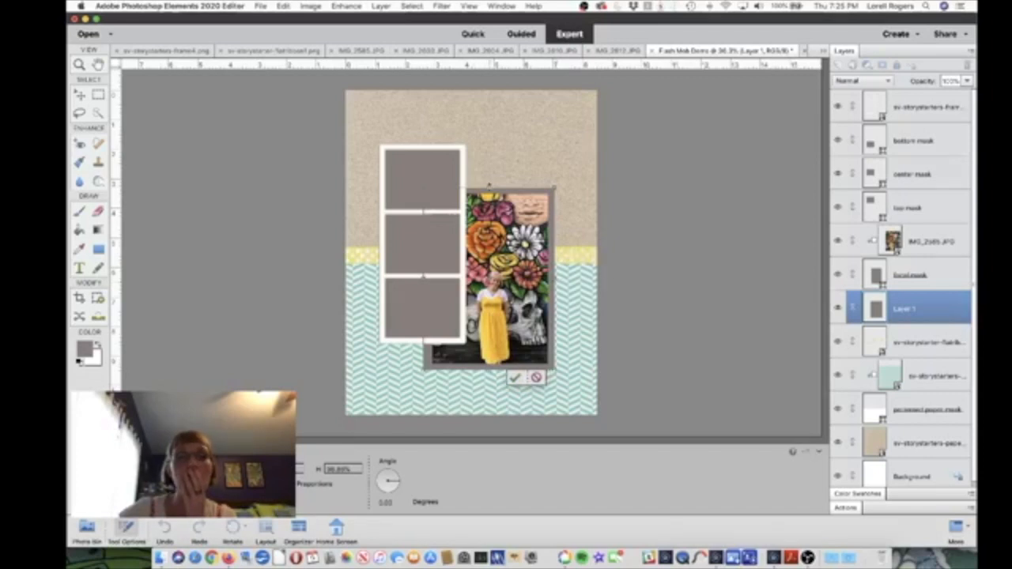
{"action": "left_click_drag", "start_coordinate": [488, 185], "coordinate": [488, 186]}
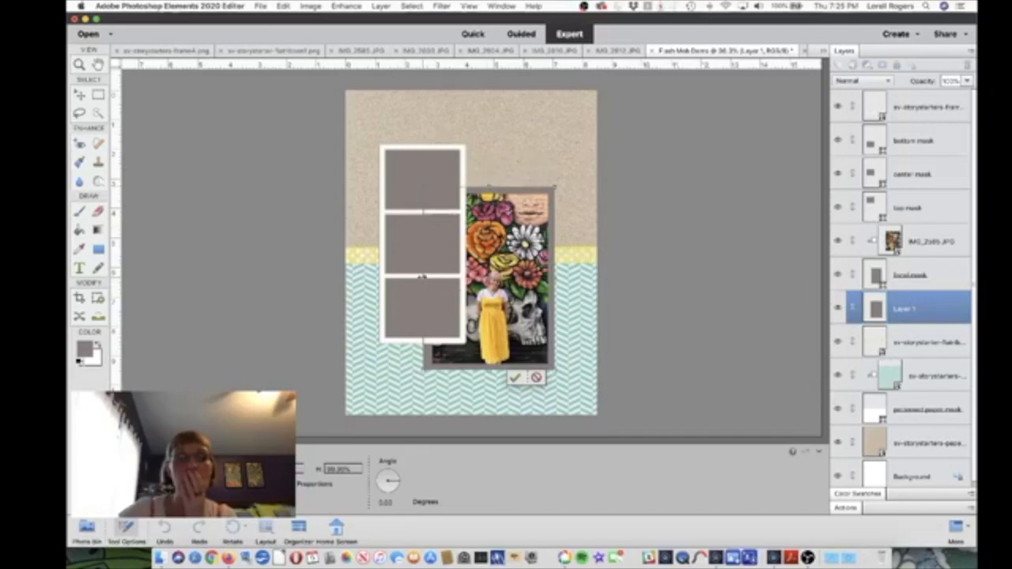
{"action": "left_click_drag", "start_coordinate": [423, 277], "coordinate": [425, 278]}
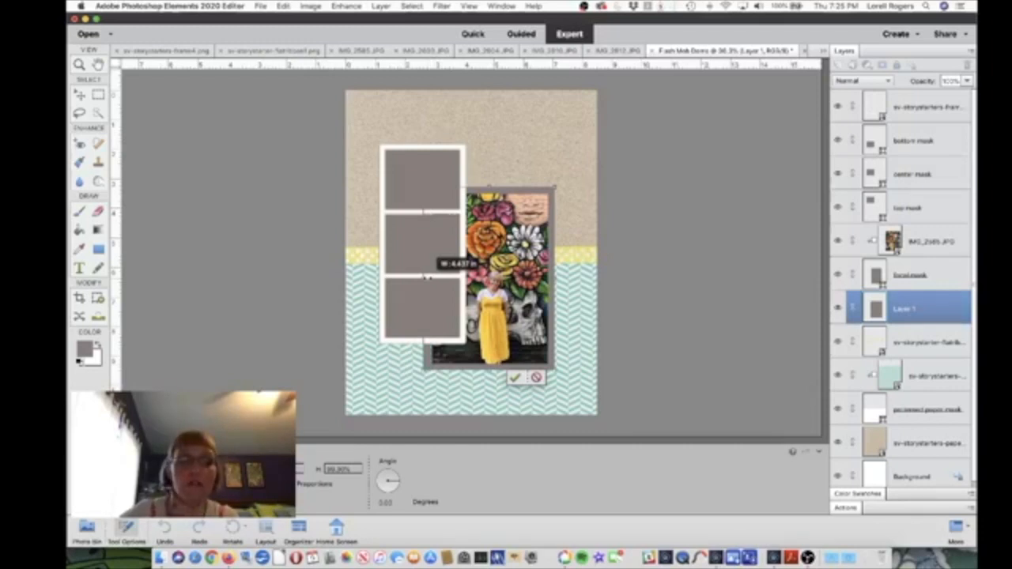
{"action": "left_click_drag", "start_coordinate": [427, 278], "coordinate": [424, 278]}
{"action": "scroll", "coordinate": [456, 330], "scroll_direction": "up", "scroll_amount": 2}
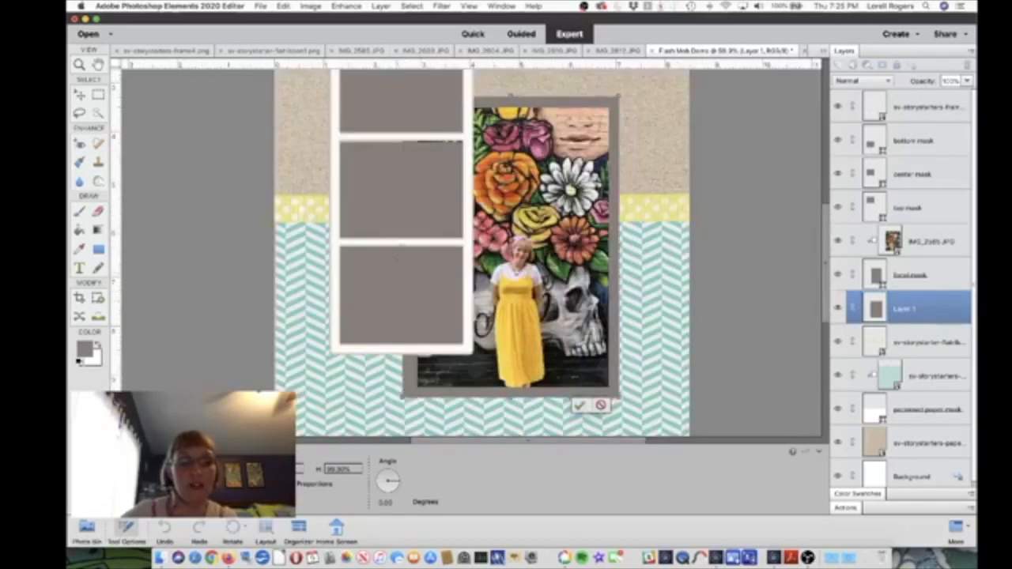
{"action": "left_click_drag", "start_coordinate": [404, 247], "coordinate": [407, 249]}
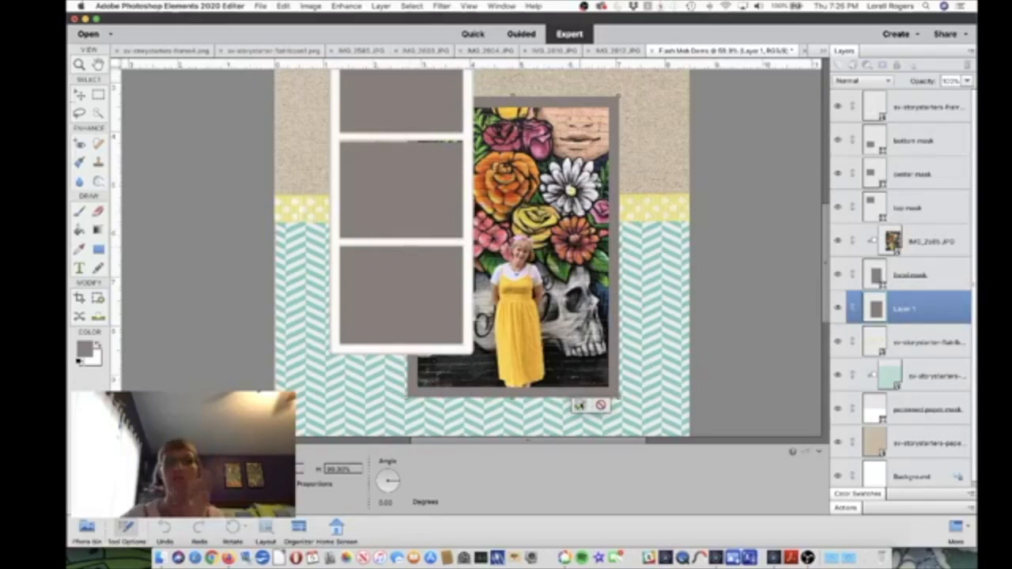
{"action": "left_click", "coordinate": [579, 404]}
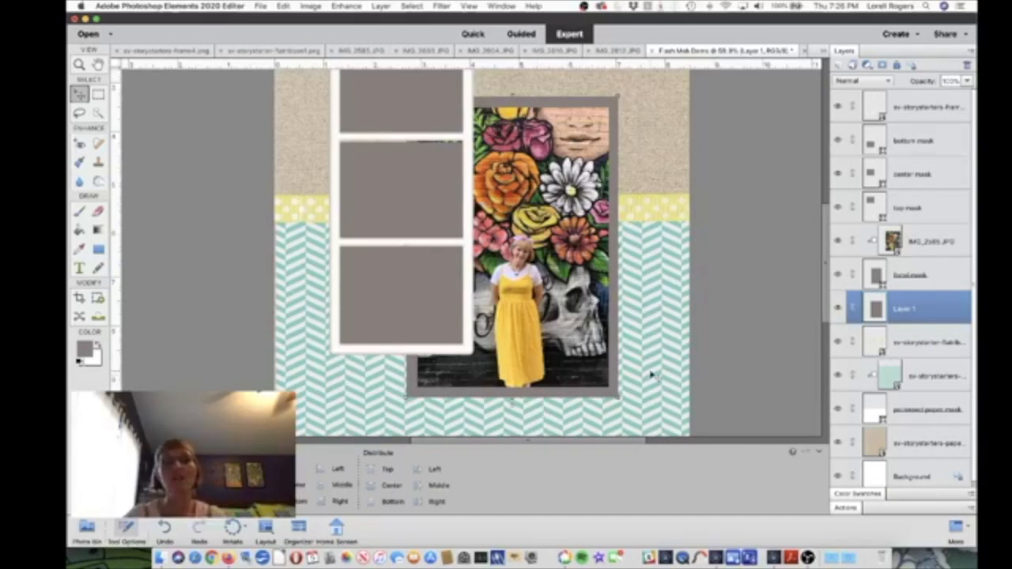
Step: Rename the gray rectangle's layer mat around focal picture
{"action": "scroll", "coordinate": [649, 375], "scroll_direction": "down", "scroll_amount": 5}
{"action": "scroll", "coordinate": [650, 375], "scroll_direction": "up", "scroll_amount": 5}
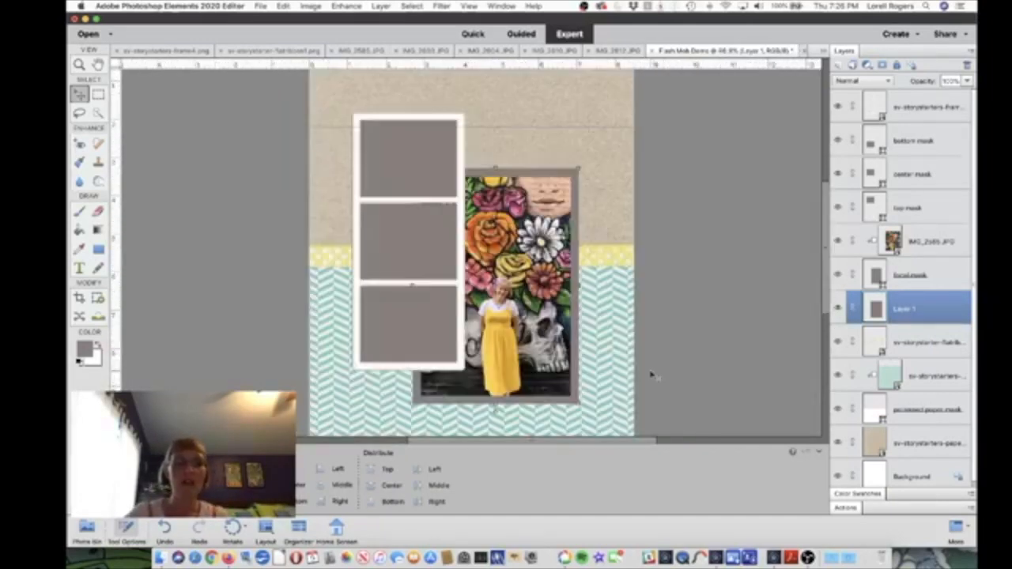
{"action": "double_click", "coordinate": [903, 308]}
{"action": "type", "text": "mat"}
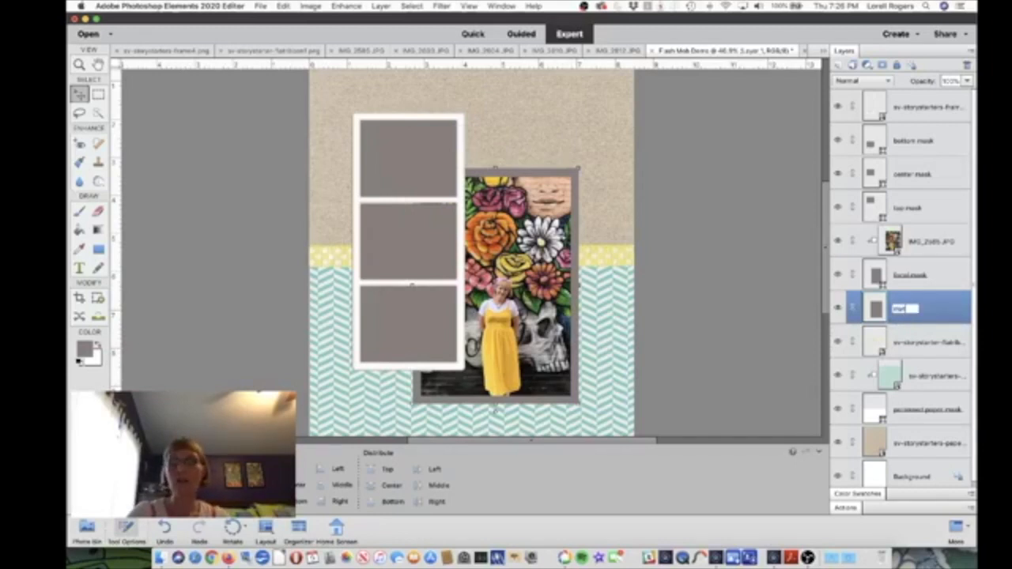
{"action": "type", "text": " around"}
{"action": "key", "text": "BackSpace"}
{"action": "key", "text": "BackSpace"}
{"action": "key", "text": "BackSpace"}
{"action": "key", "text": "BackSpace"}
{"action": "type", "text": "round focal picture"}
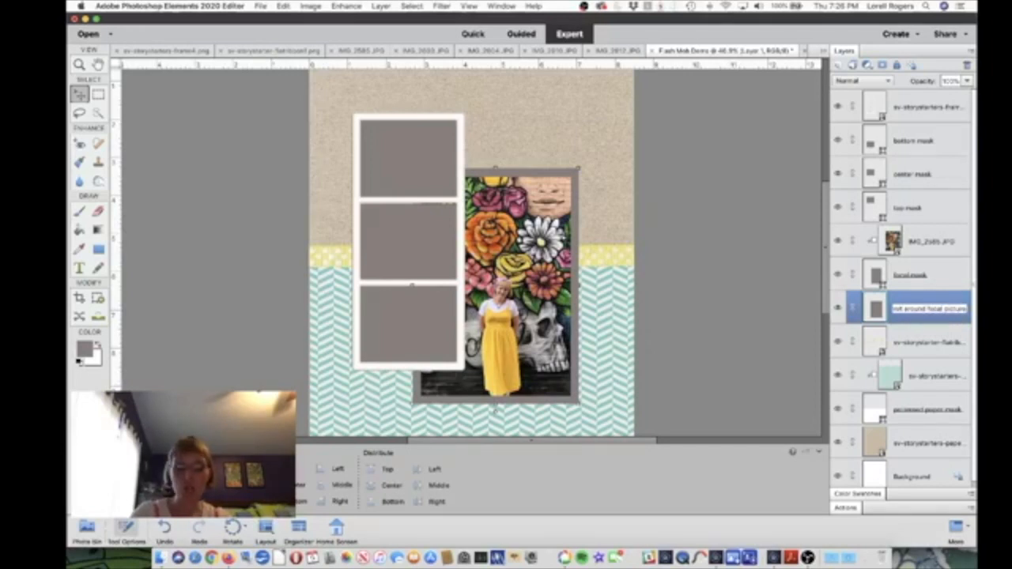
{"action": "key", "text": "Return"}
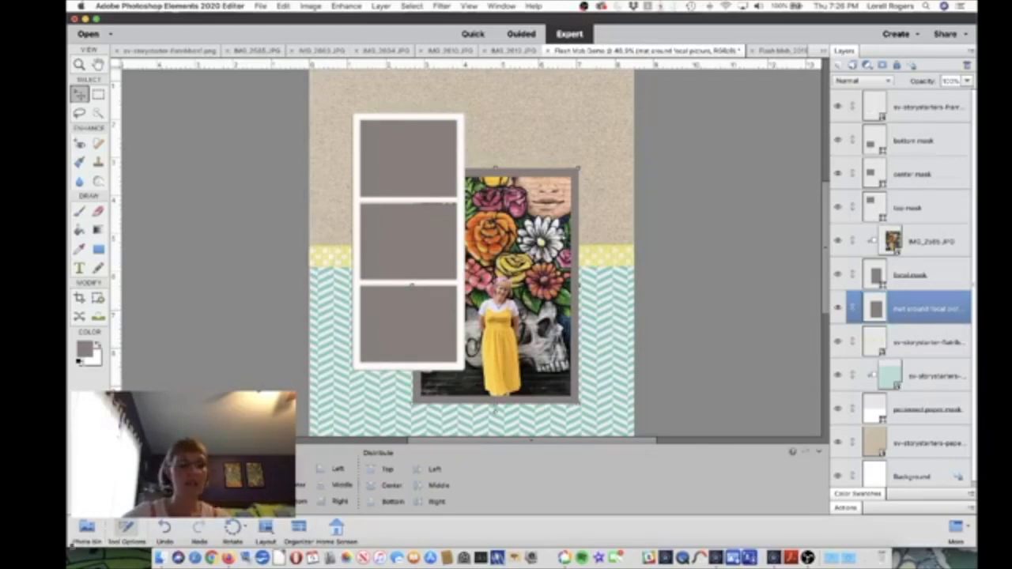
Step: Switch to Picasa, find the pink paper in the sv-storystarters-papers2 folder and open it in Photoshop Elements
{"action": "left_click", "coordinate": [86, 529]}
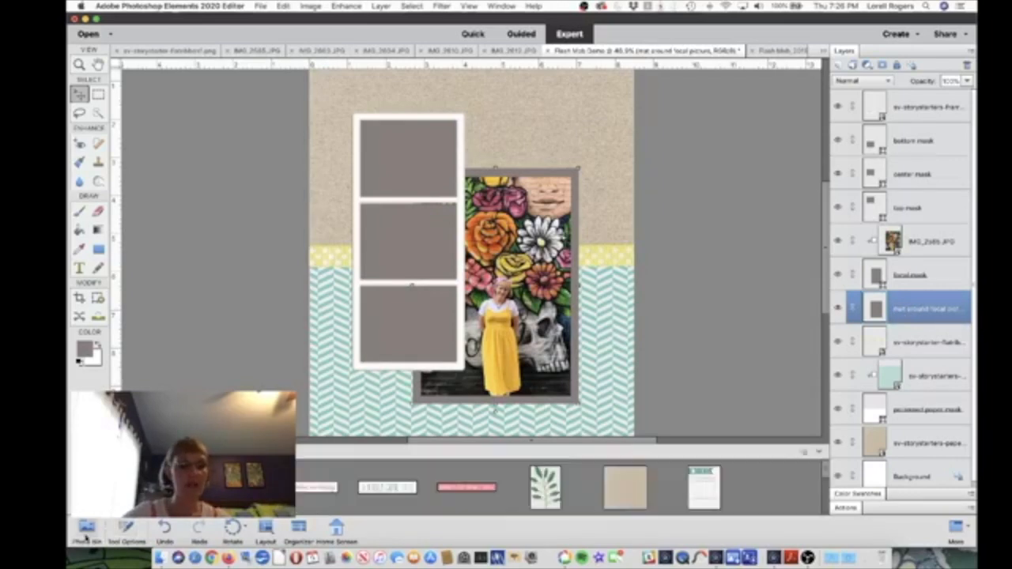
{"action": "left_click", "coordinate": [565, 557]}
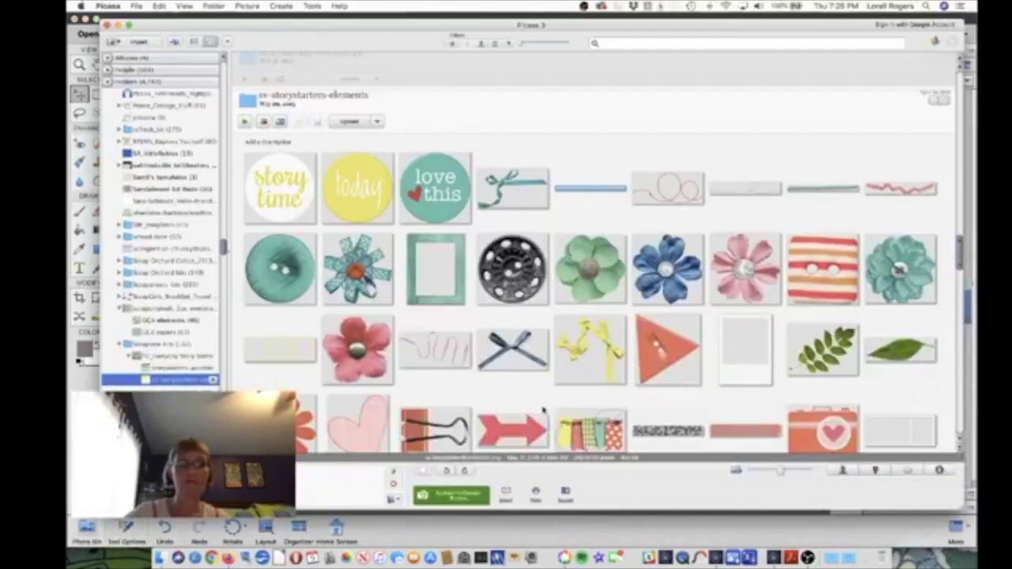
{"action": "scroll", "coordinate": [542, 409], "scroll_direction": "down", "scroll_amount": 5}
{"action": "scroll", "coordinate": [542, 408], "scroll_direction": "down", "scroll_amount": 5}
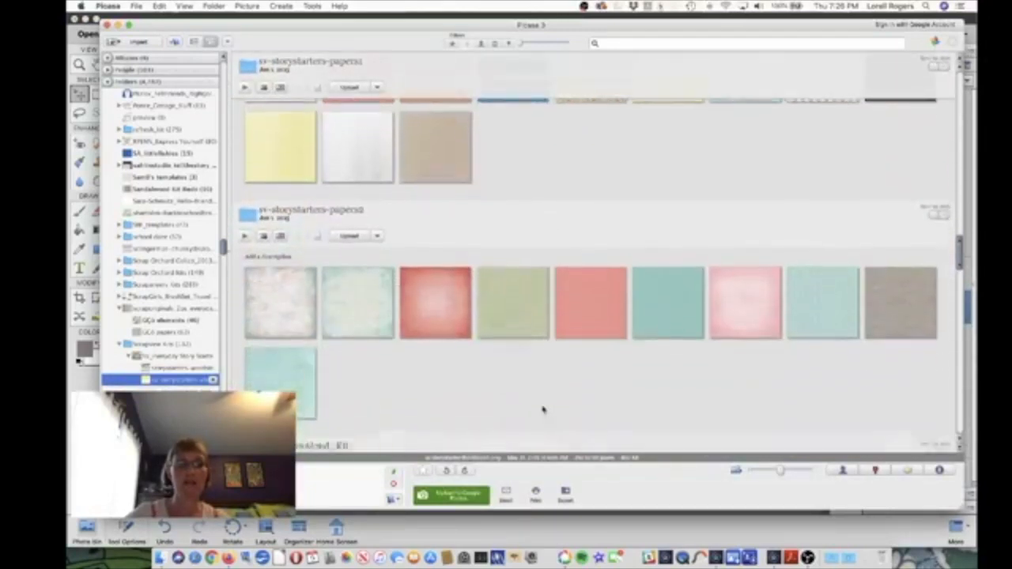
{"action": "left_click", "coordinate": [746, 314]}
{"action": "key", "text": "shift+super+o"}
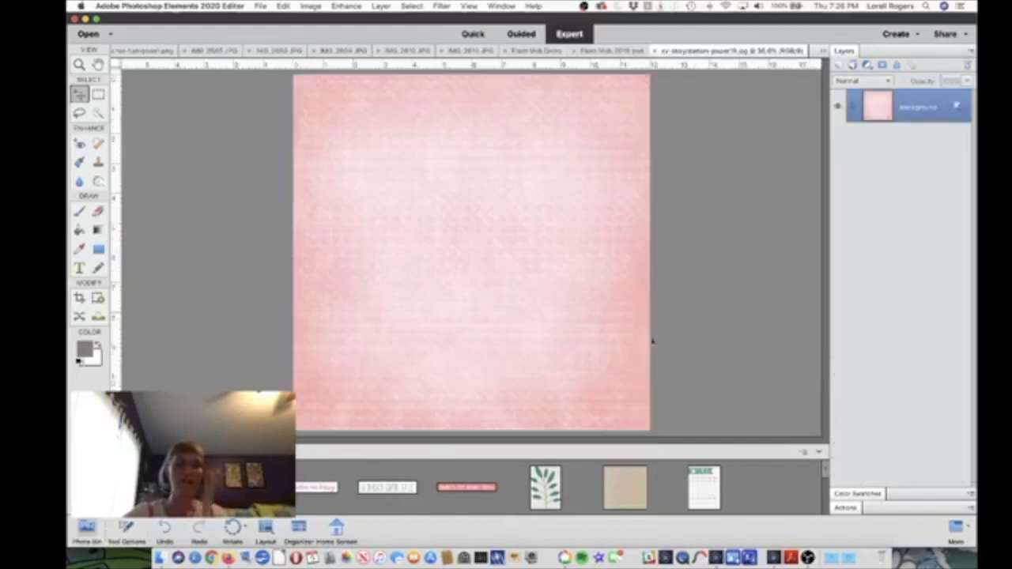
Step: Place the pink paper on the Flash Mob Demo layout directly above the mat around focal picture layer and clip it to that mat
{"action": "left_click", "coordinate": [536, 51]}
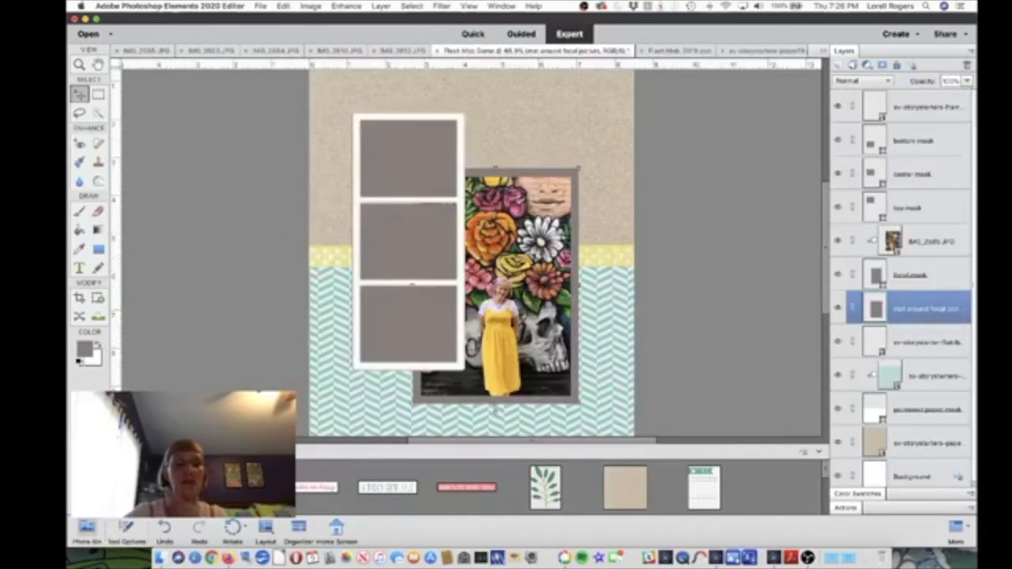
{"action": "scroll", "coordinate": [517, 504], "scroll_direction": "down", "scroll_amount": 2}
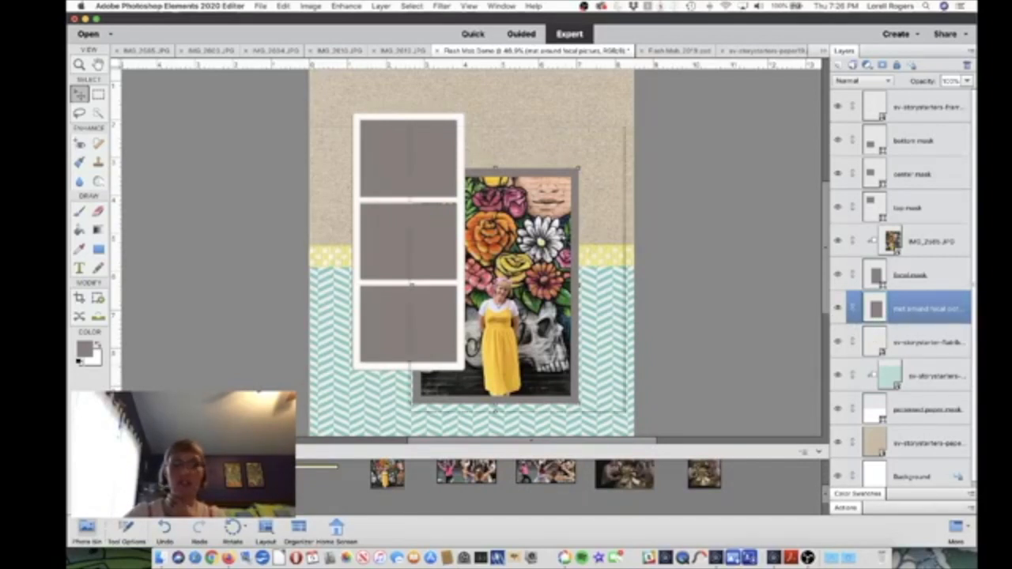
{"action": "left_click_drag", "start_coordinate": [261, 473], "coordinate": [530, 263]}
{"action": "left_click_drag", "start_coordinate": [587, 330], "coordinate": [589, 346]}
{"action": "left_click_drag", "start_coordinate": [886, 242], "coordinate": [872, 310]}
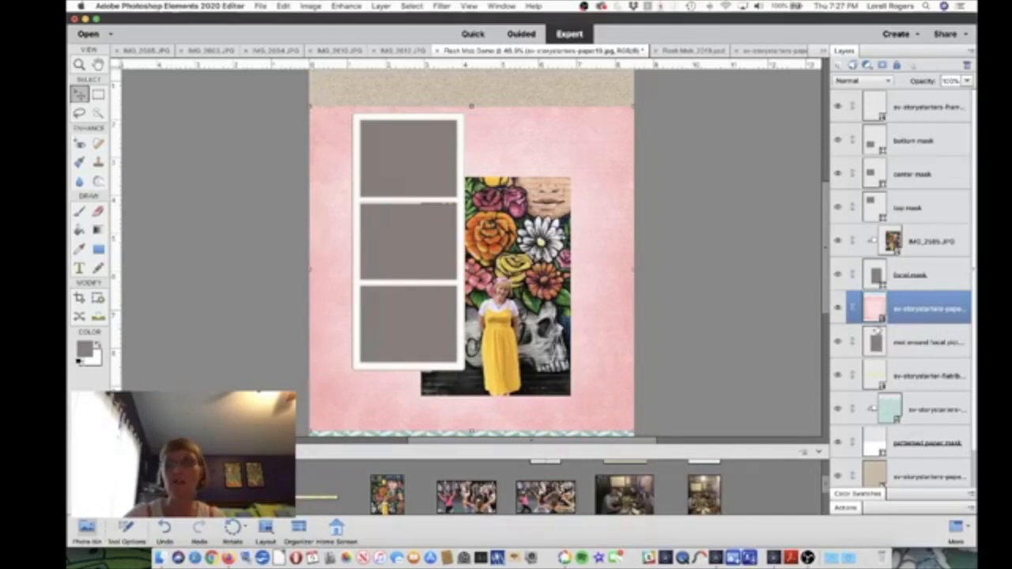
{"action": "left_click", "coordinate": [875, 319], "text": "alt"}
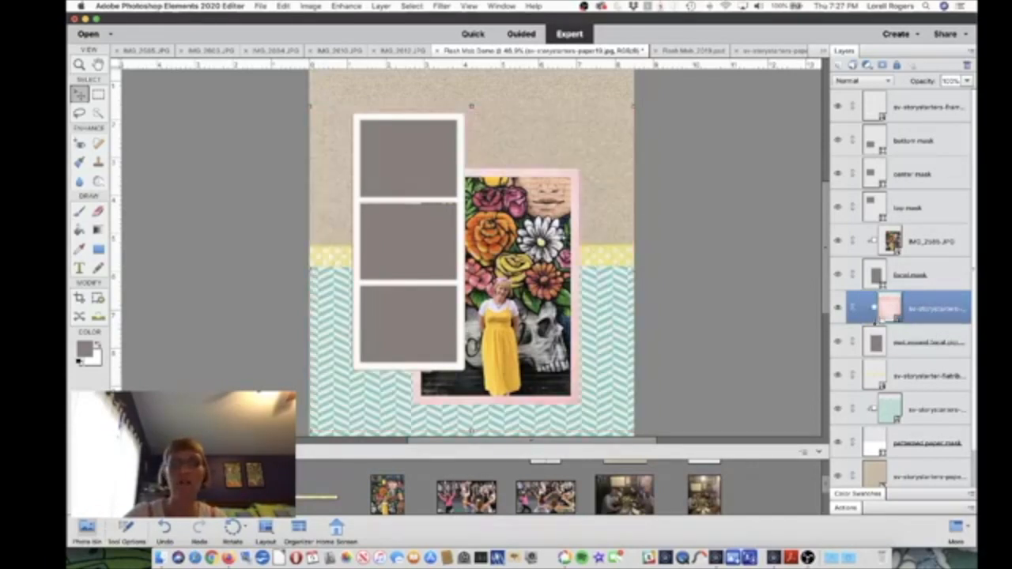
{"action": "key", "text": "super+minus"}
{"action": "key", "text": "super+plus"}
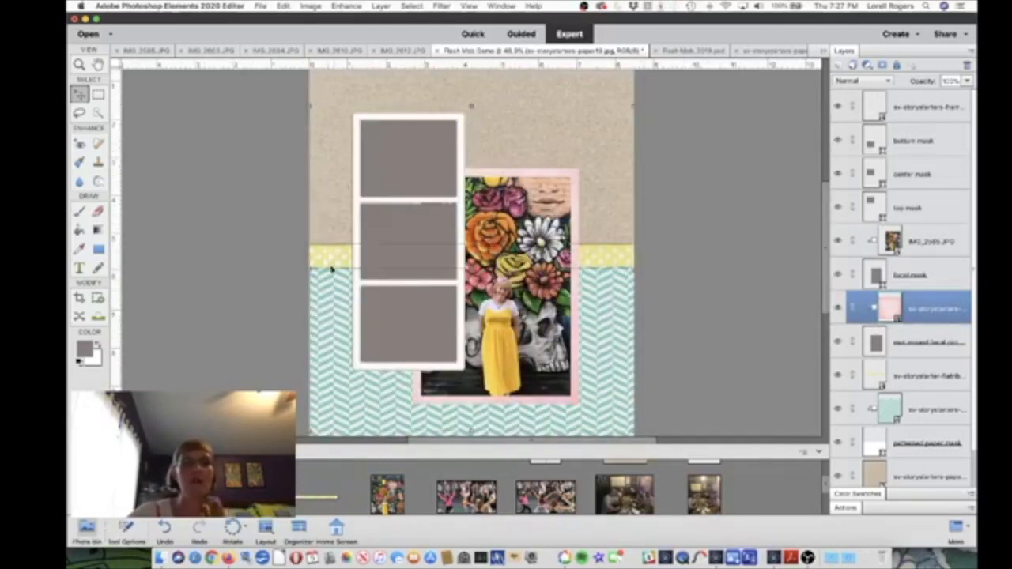
Step: Stretch the center mask slightly upward so it fills the frame's middle opening
{"action": "left_click", "coordinate": [381, 235]}
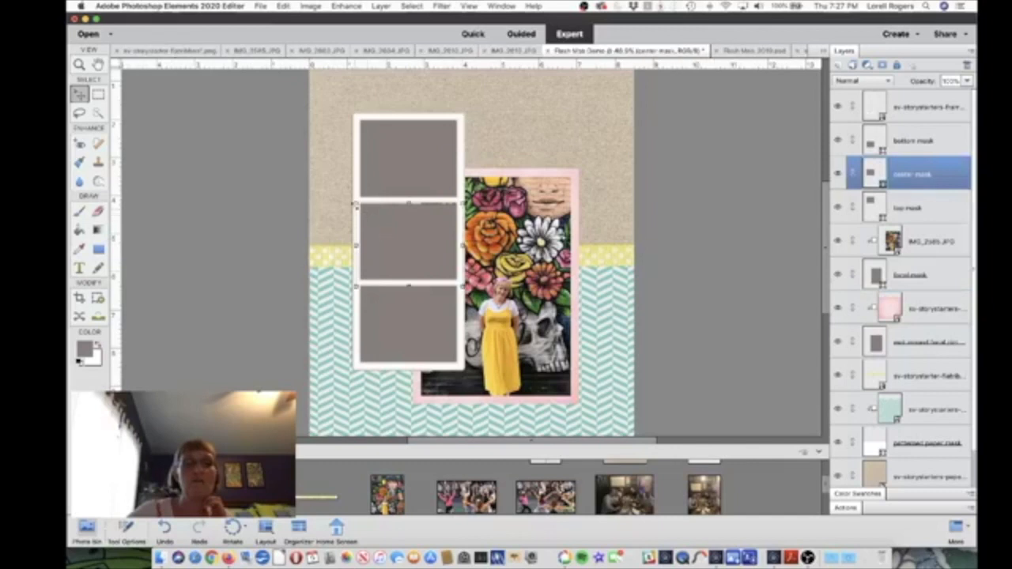
{"action": "left_click_drag", "start_coordinate": [355, 204], "coordinate": [355, 200]}
{"action": "left_click_drag", "start_coordinate": [354, 201], "coordinate": [355, 202]}
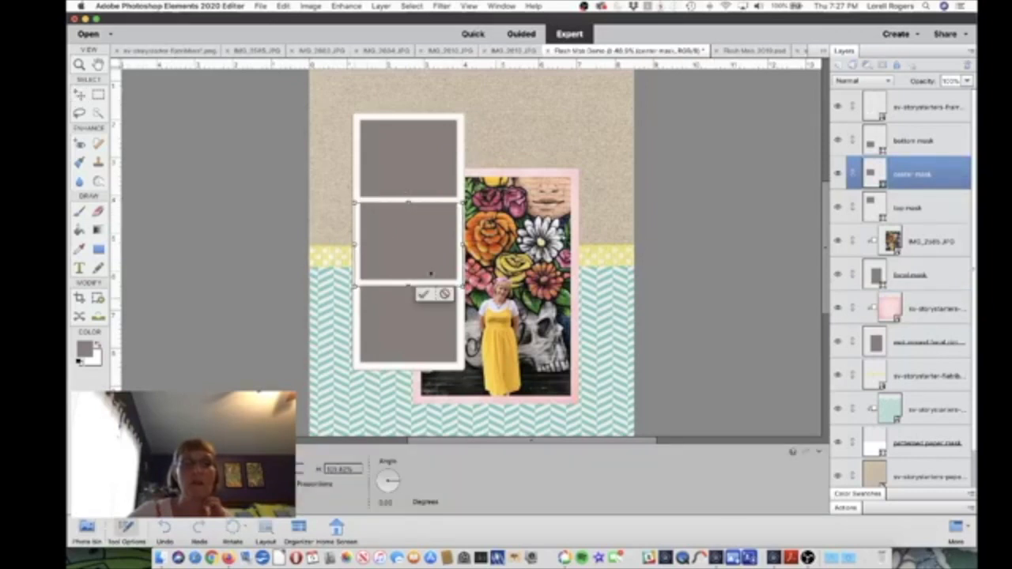
{"action": "left_click", "coordinate": [423, 294]}
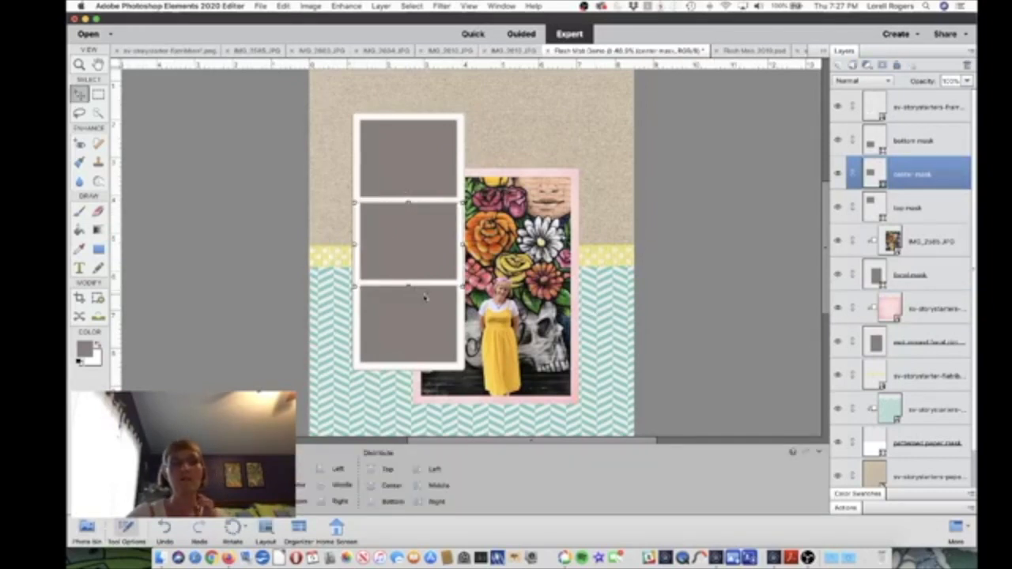
Step: Add the dance photo IMG_2603.JPG to the layout directly above the top mask layer
{"action": "key", "text": "ctrl+minus"}
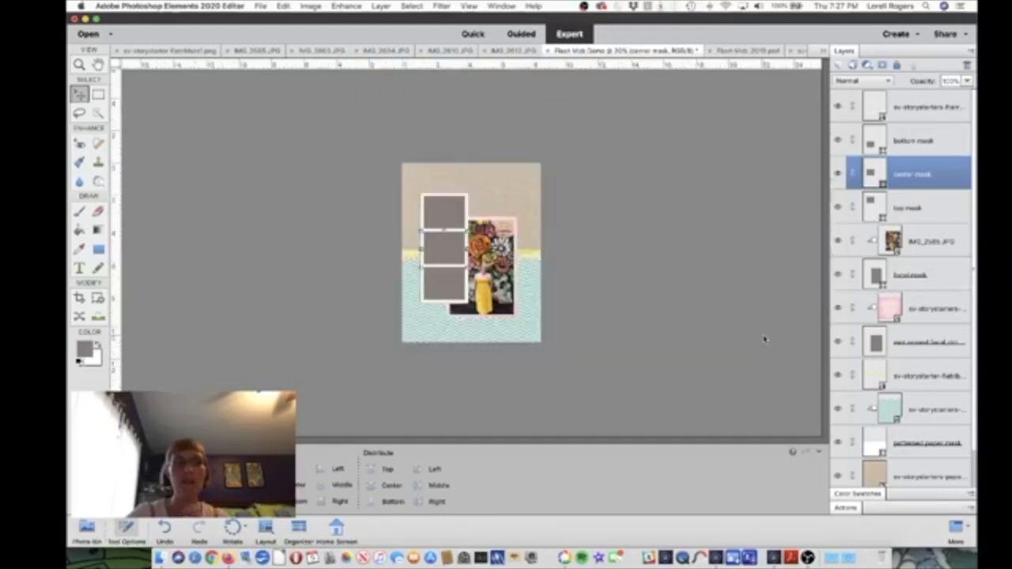
{"action": "left_click", "coordinate": [87, 528]}
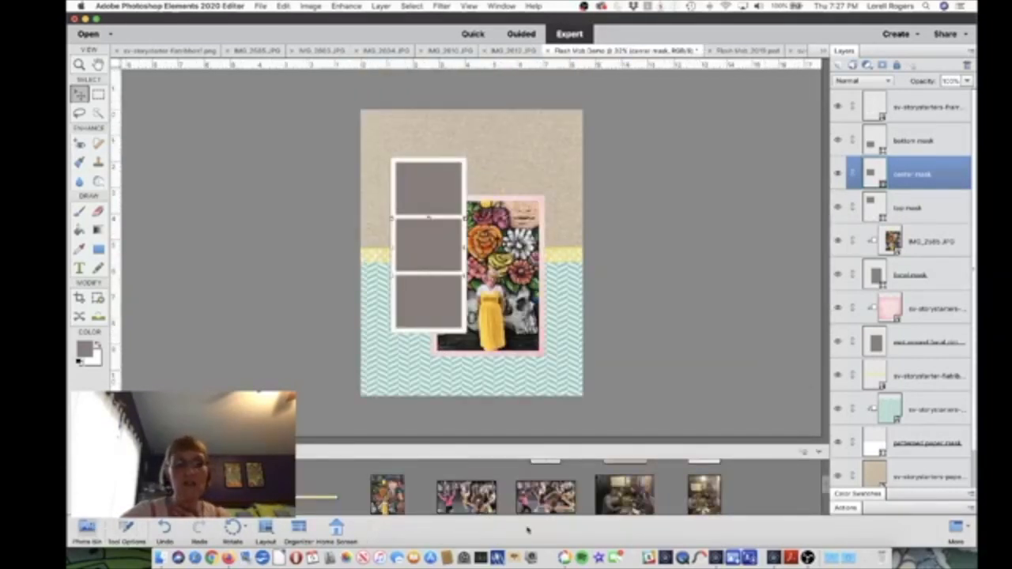
{"action": "left_click_drag", "start_coordinate": [481, 503], "coordinate": [459, 502]}
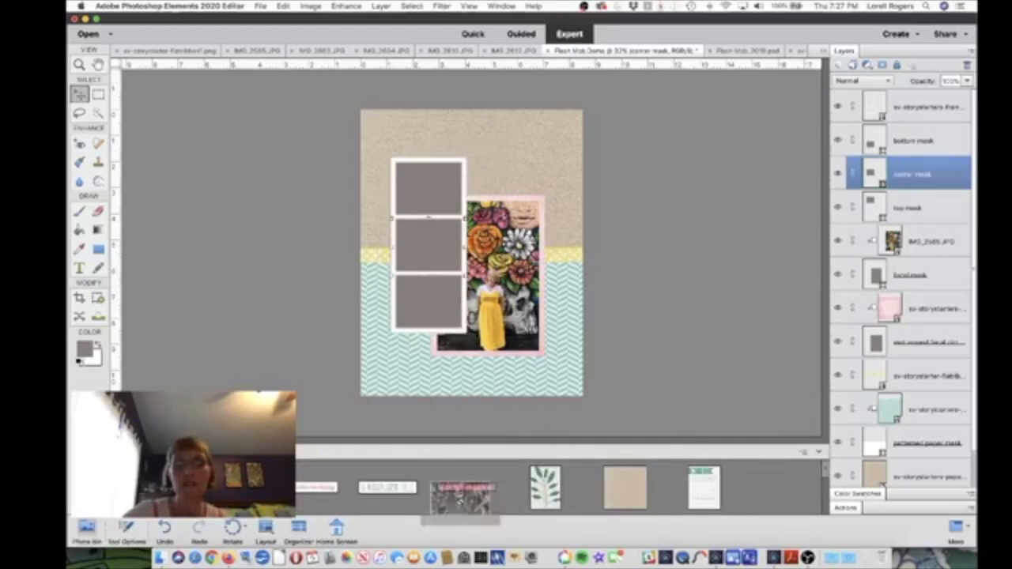
{"action": "left_click", "coordinate": [419, 195]}
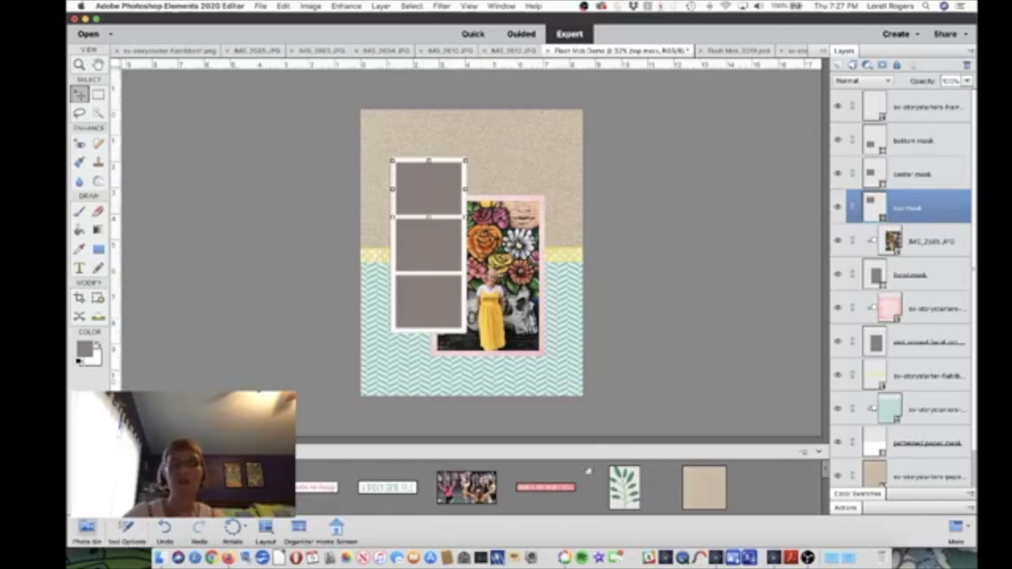
{"action": "left_click_drag", "start_coordinate": [474, 497], "coordinate": [429, 183]}
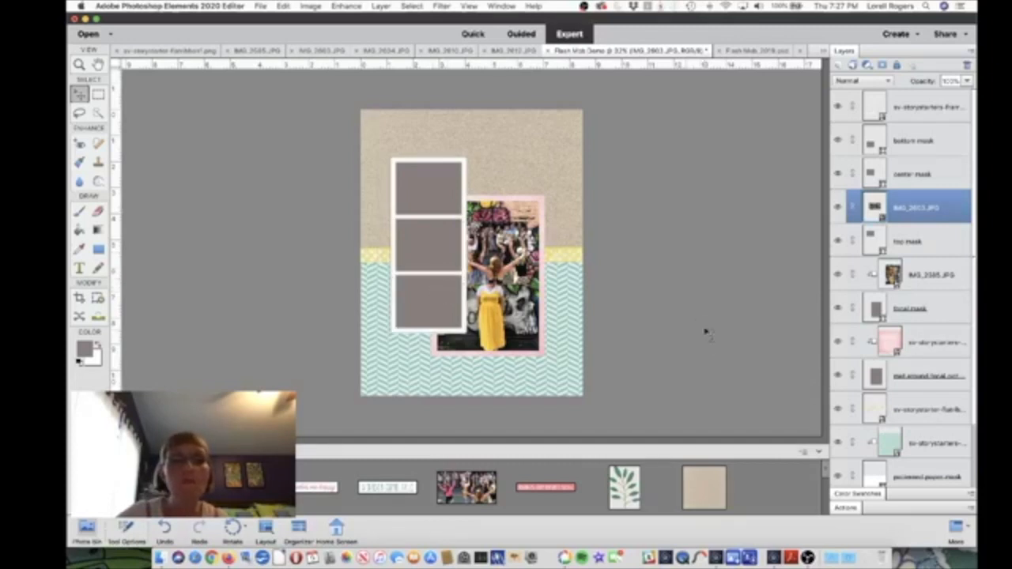
Step: Bring the IMG_2603.JPG layer to the front and move the photo over the frame's top opening
{"action": "mouse_move", "coordinate": [876, 213]}
{"action": "left_mouse_down"}
{"action": "mouse_move", "coordinate": [872, 227]}
{"action": "mouse_move", "coordinate": [874, 207]}
{"action": "left_mouse_up"}
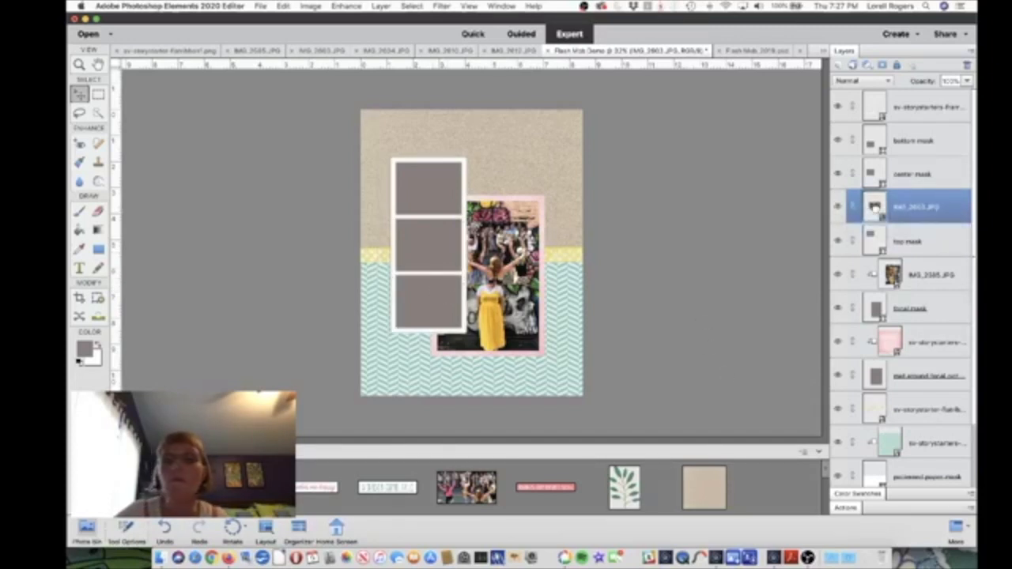
{"action": "left_click", "coordinate": [387, 5]}
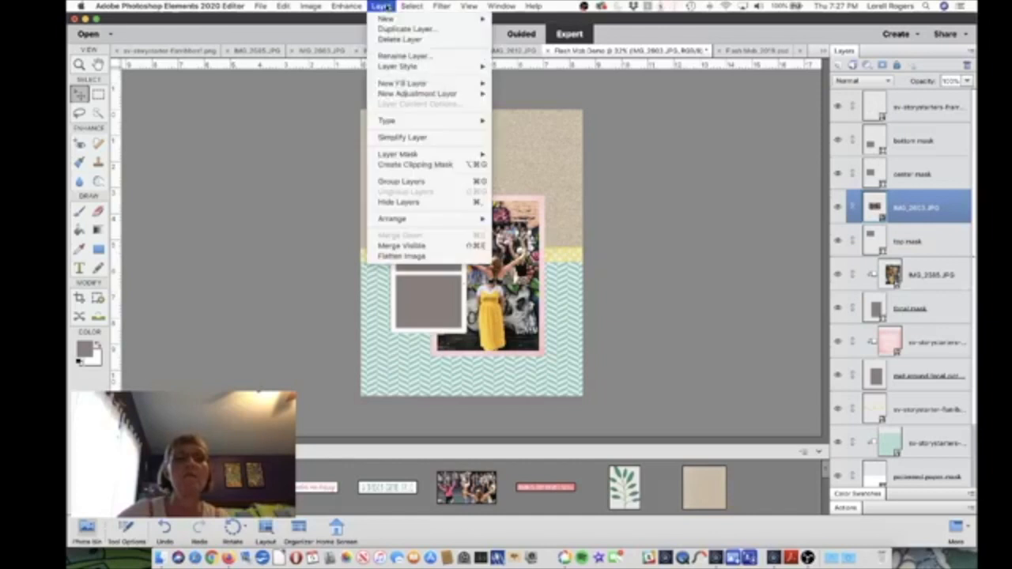
{"action": "mouse_move", "coordinate": [393, 219]}
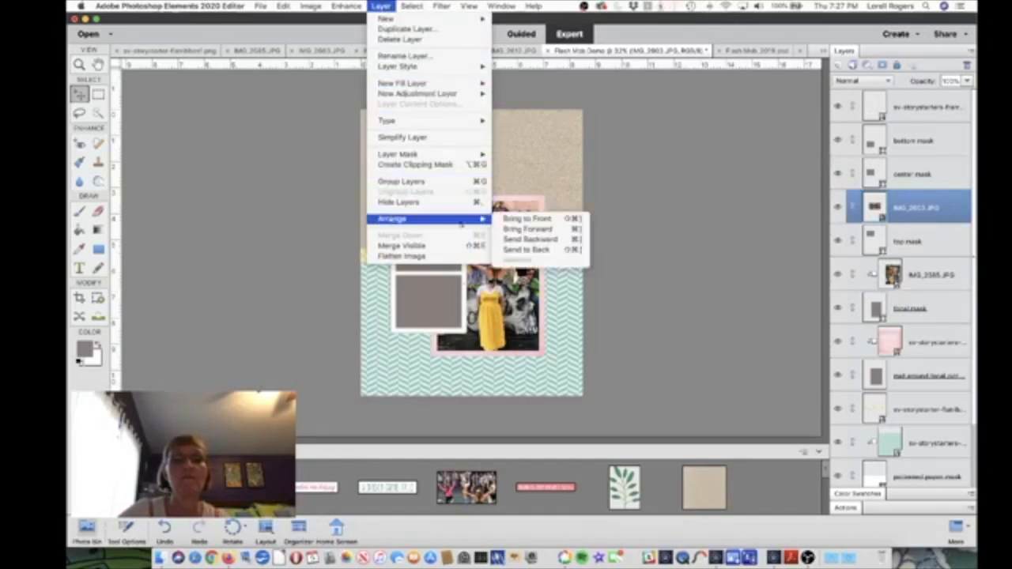
{"action": "left_click", "coordinate": [526, 218]}
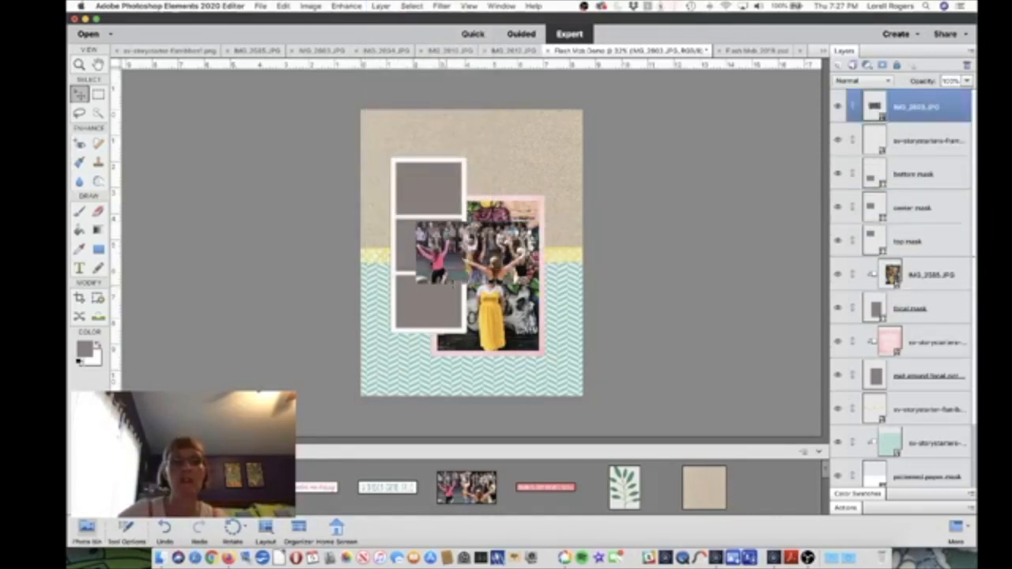
{"action": "left_click_drag", "start_coordinate": [443, 253], "coordinate": [407, 194]}
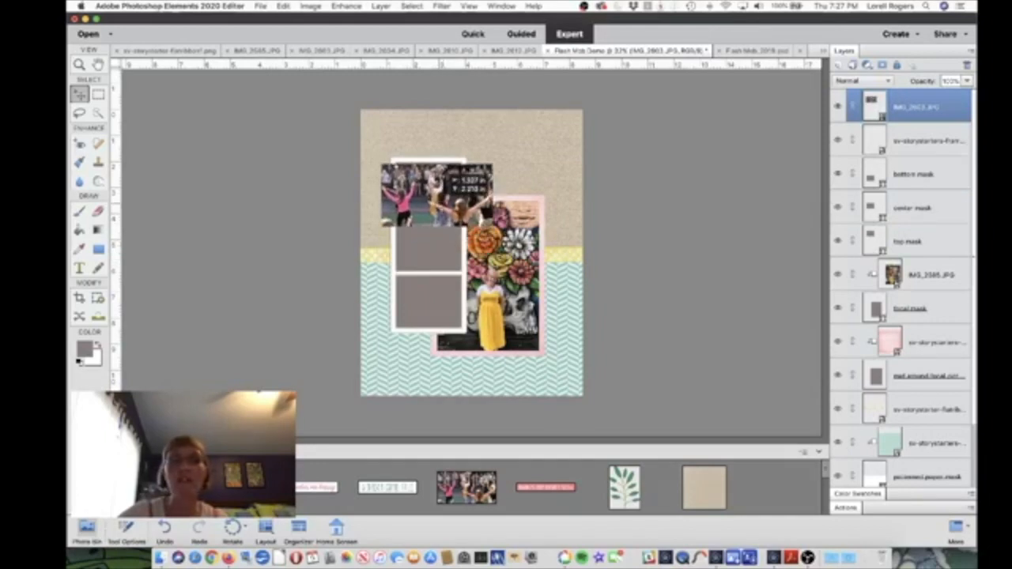
Step: Move the IMG_2603.JPG layer directly above the top mask, center the photo in the opening and clip it to that mask
{"action": "left_click_drag", "start_coordinate": [880, 108], "coordinate": [885, 213]}
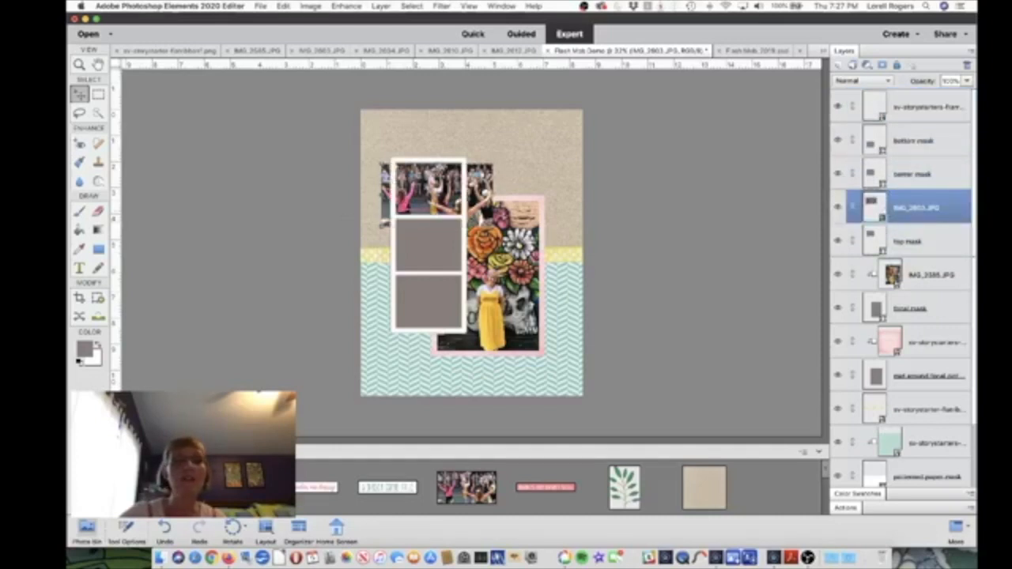
{"action": "left_click_drag", "start_coordinate": [433, 190], "coordinate": [429, 187]}
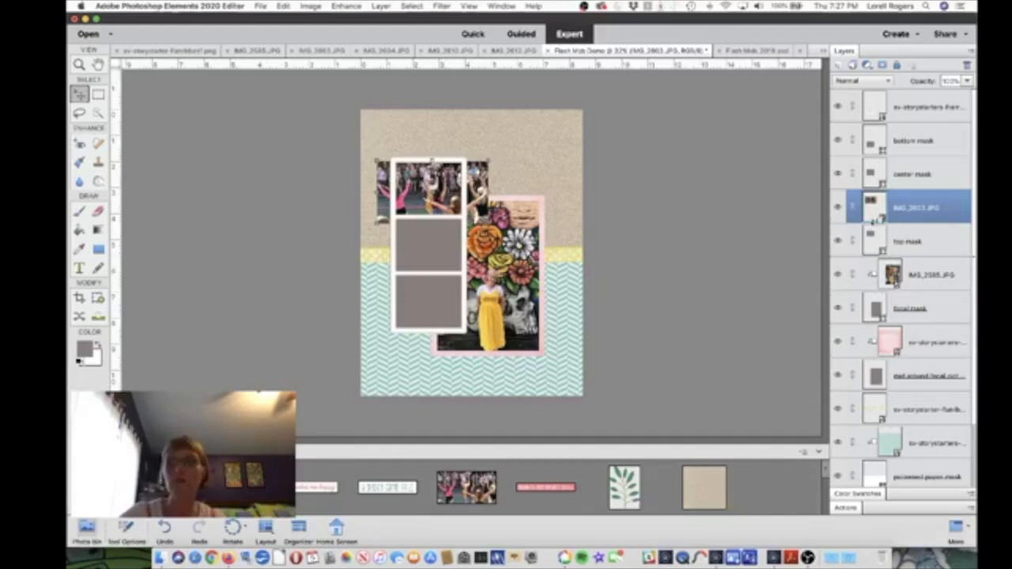
{"action": "left_click", "coordinate": [873, 223], "text": "alt"}
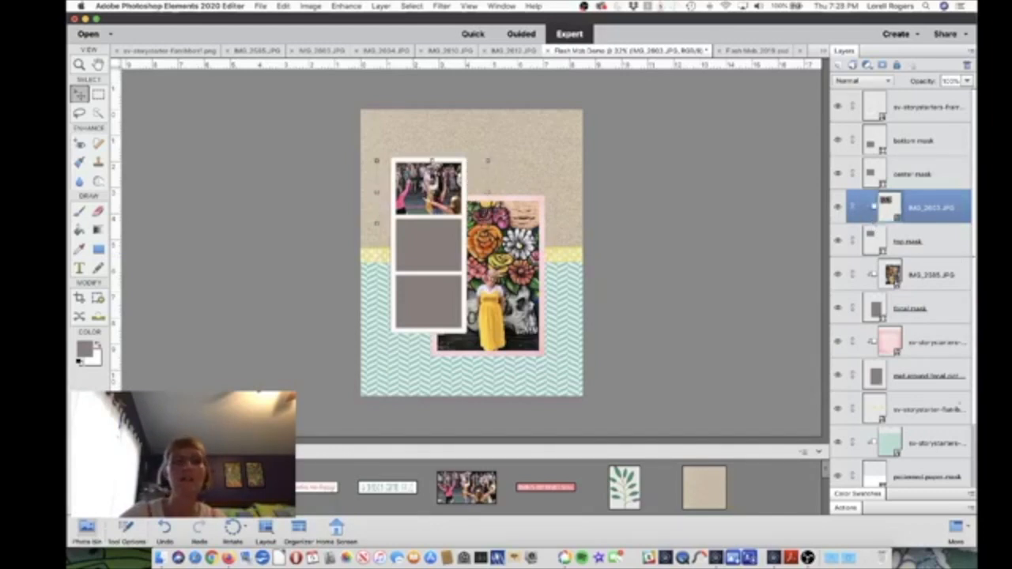
Step: Enlarge the clipped IMG_2603.JPG photo slightly and reposition it within the top opening
{"action": "left_click_drag", "start_coordinate": [377, 224], "coordinate": [373, 226]}
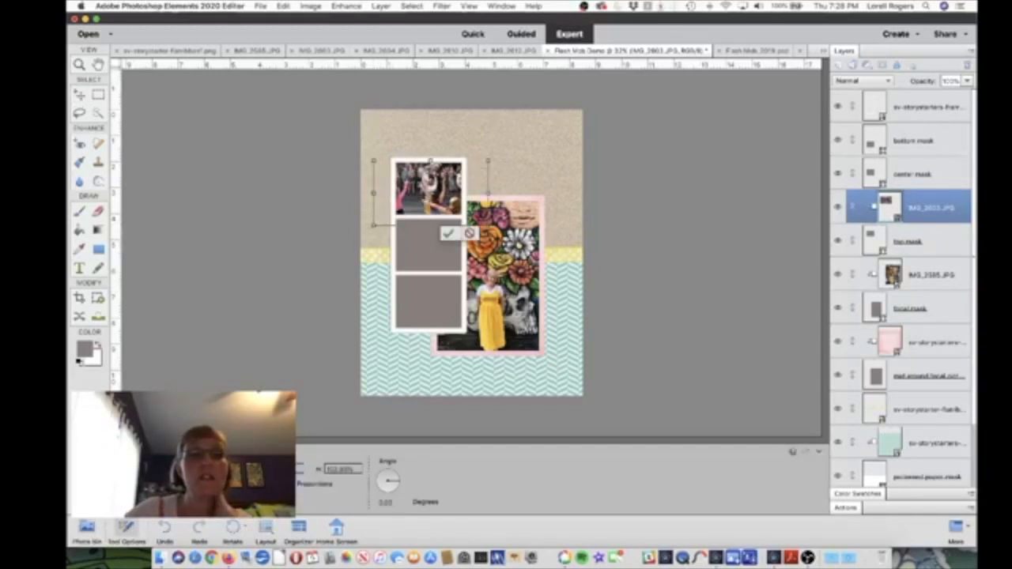
{"action": "left_click_drag", "start_coordinate": [486, 161], "coordinate": [490, 156]}
{"action": "left_click_drag", "start_coordinate": [437, 180], "coordinate": [433, 181]}
{"action": "left_click", "coordinate": [449, 230]}
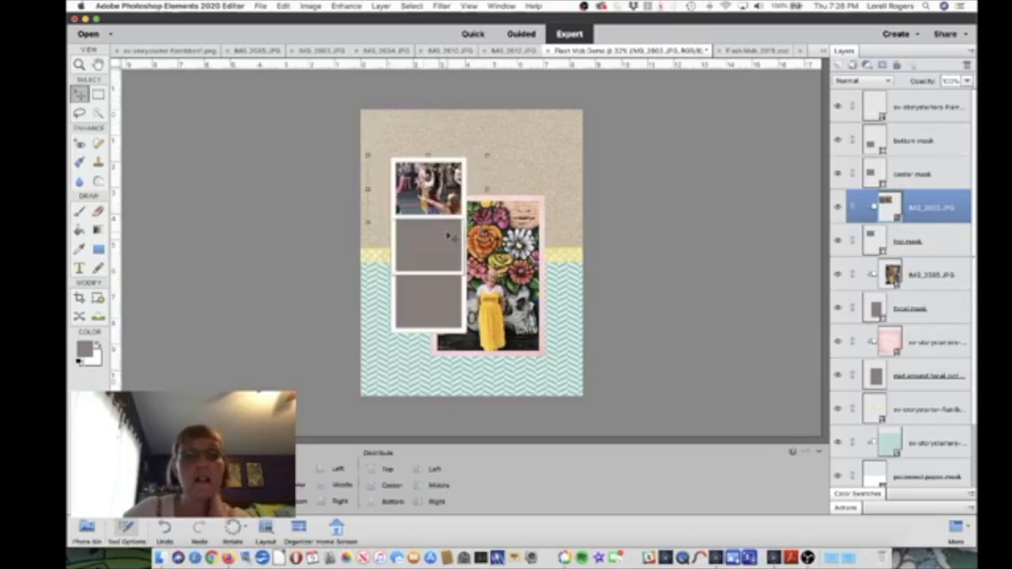
Step: Examine the dance photo IMG_2604.JPG at full size, then return to the Flash Mob Demo layout
{"action": "left_click", "coordinate": [87, 528]}
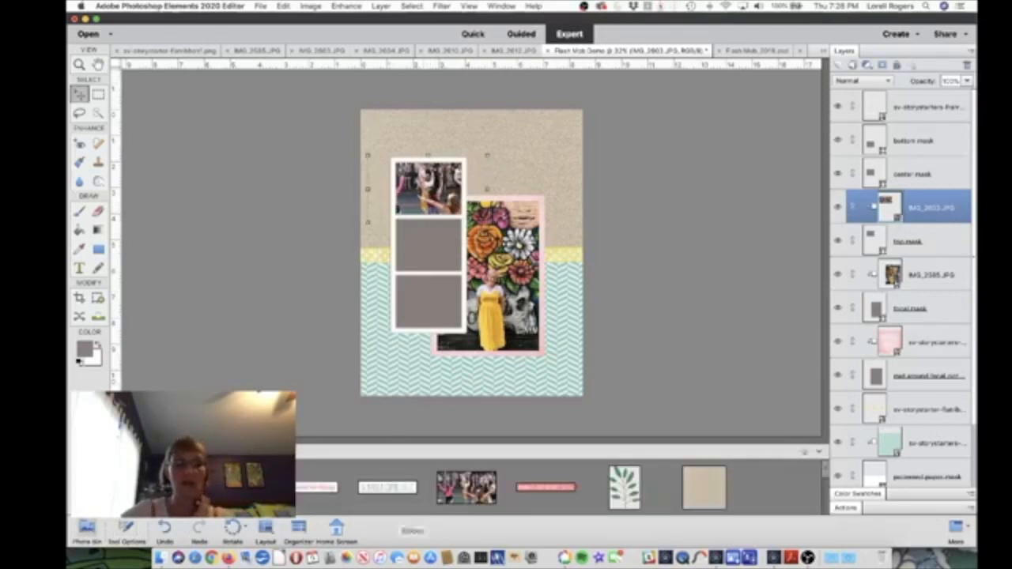
{"action": "scroll", "coordinate": [577, 503], "scroll_direction": "down", "scroll_amount": 5}
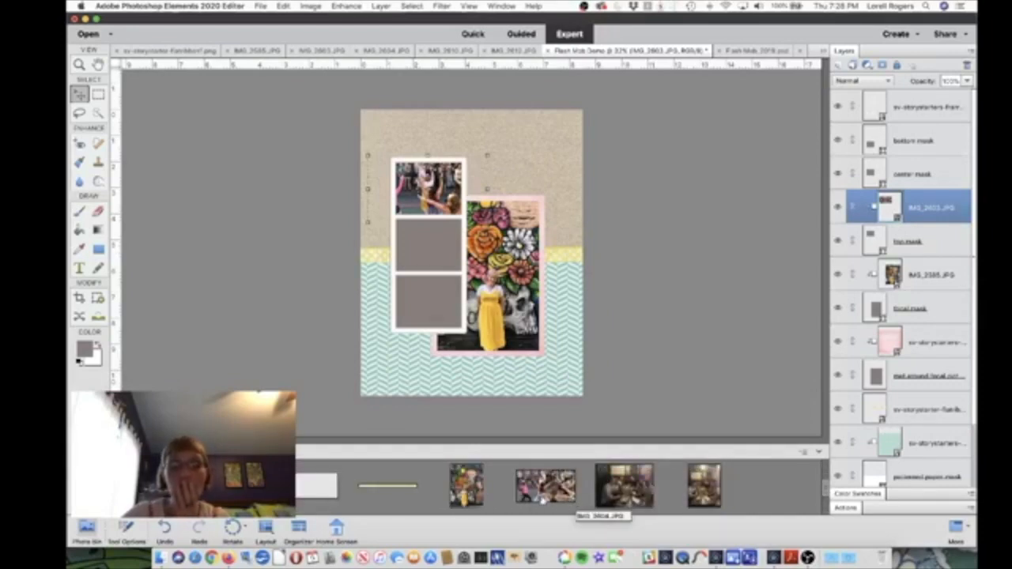
{"action": "left_click", "coordinate": [545, 503]}
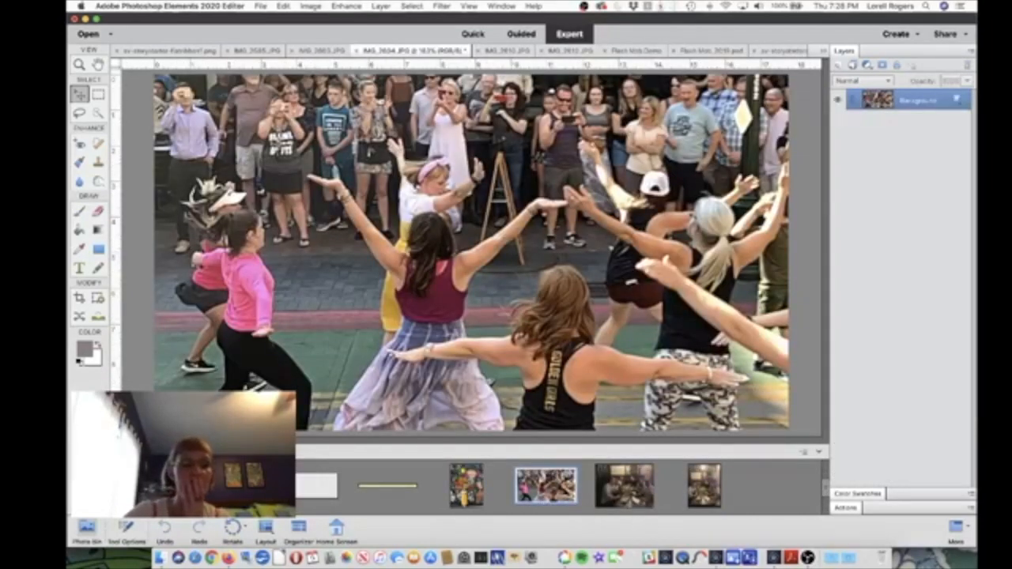
{"action": "scroll", "coordinate": [553, 486], "scroll_direction": "up", "scroll_amount": 5}
{"action": "left_click", "coordinate": [636, 50]}
{"action": "scroll", "coordinate": [521, 514], "scroll_direction": "down", "scroll_amount": 3}
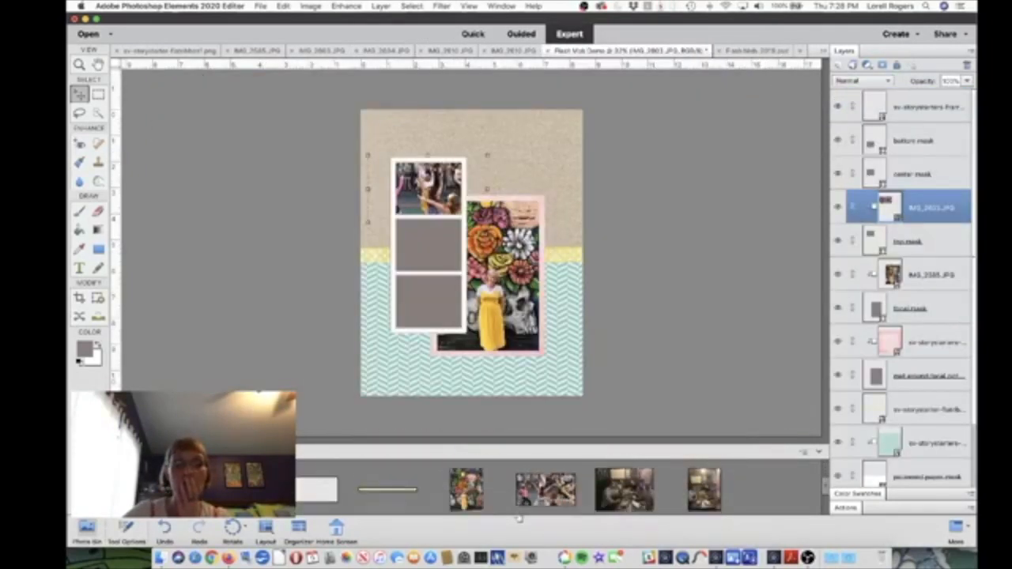
Step: Place IMG_2604.JPG directly above the center mask, over the middle opening, and clip it to that mask
{"action": "left_click", "coordinate": [430, 250]}
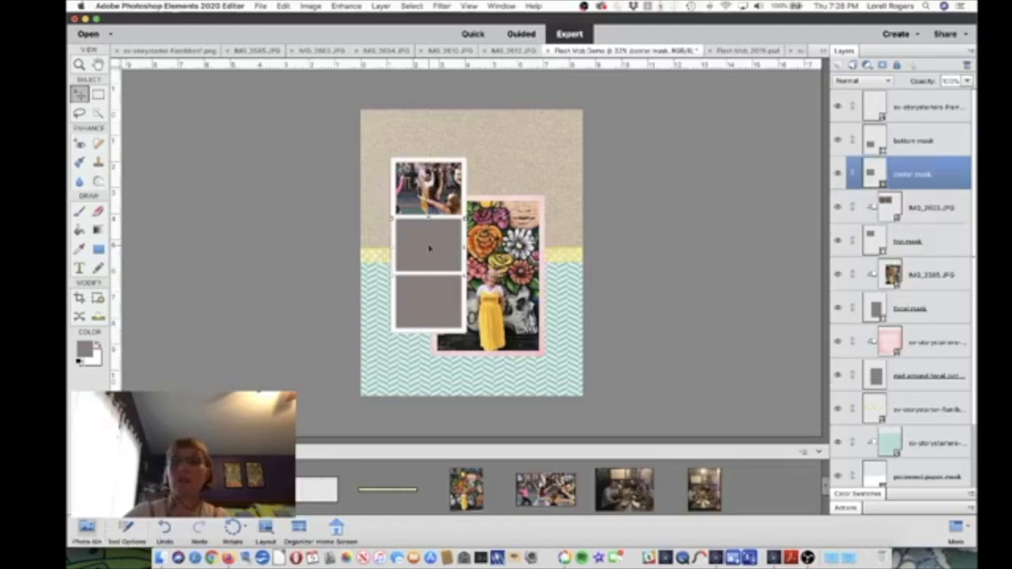
{"action": "left_click_drag", "start_coordinate": [551, 492], "coordinate": [398, 236]}
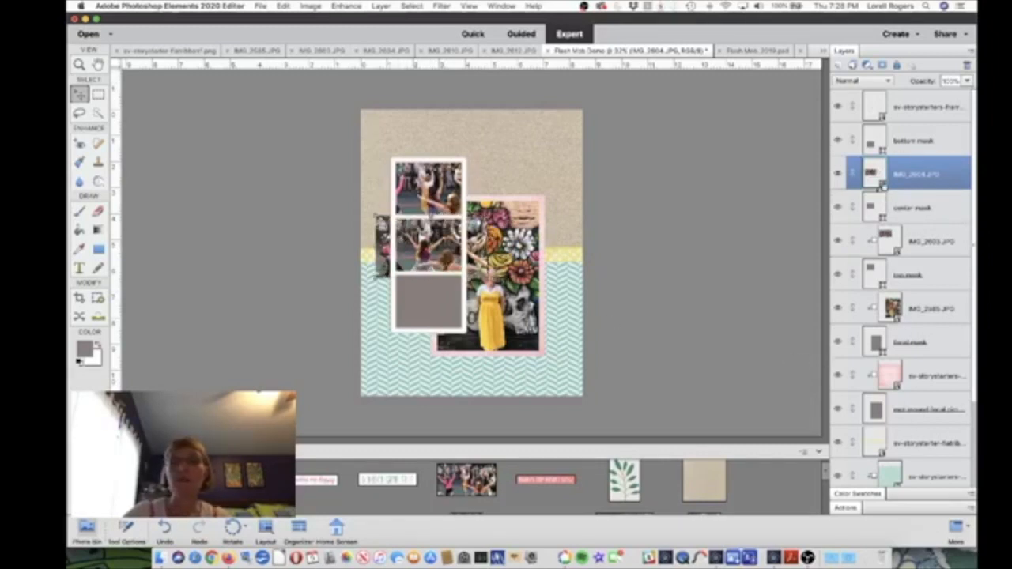
{"action": "left_click", "coordinate": [880, 184], "text": "alt"}
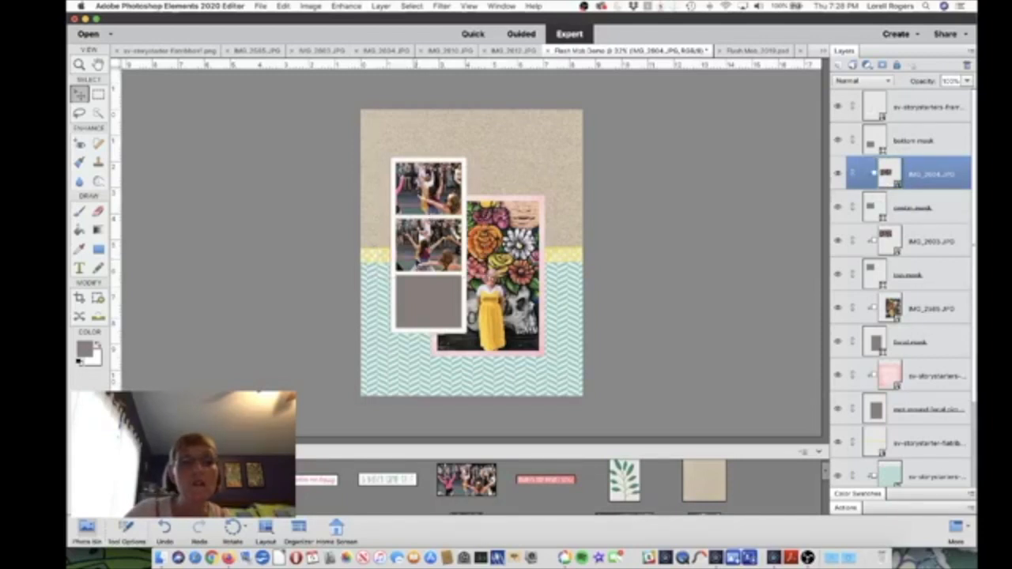
Step: Resize the clipped IMG_2604.JPG photo slightly and shift it within the frame's middle opening
{"action": "left_click_drag", "start_coordinate": [373, 280], "coordinate": [375, 279]}
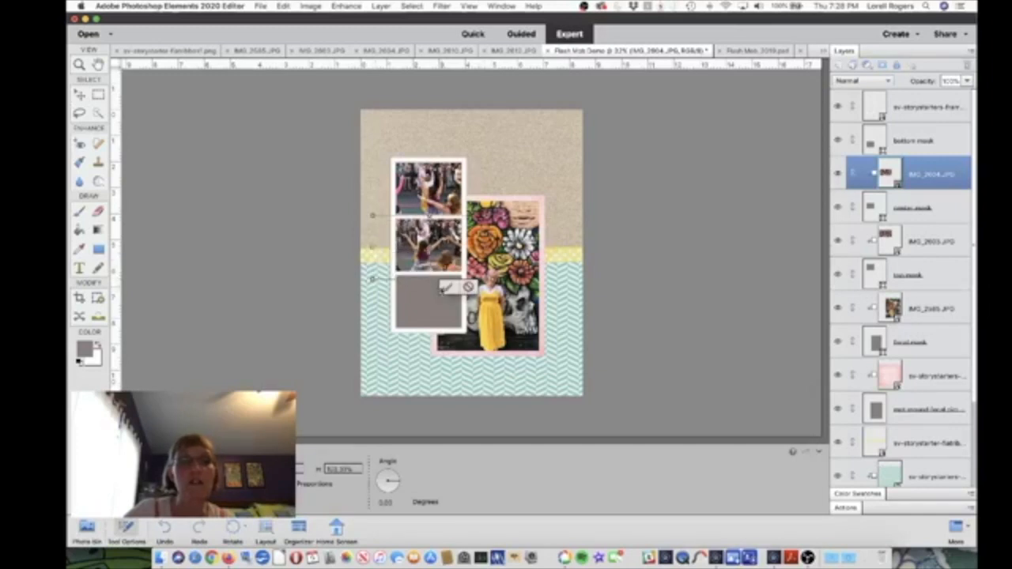
{"action": "left_click", "coordinate": [448, 288]}
{"action": "left_click_drag", "start_coordinate": [441, 258], "coordinate": [444, 258]}
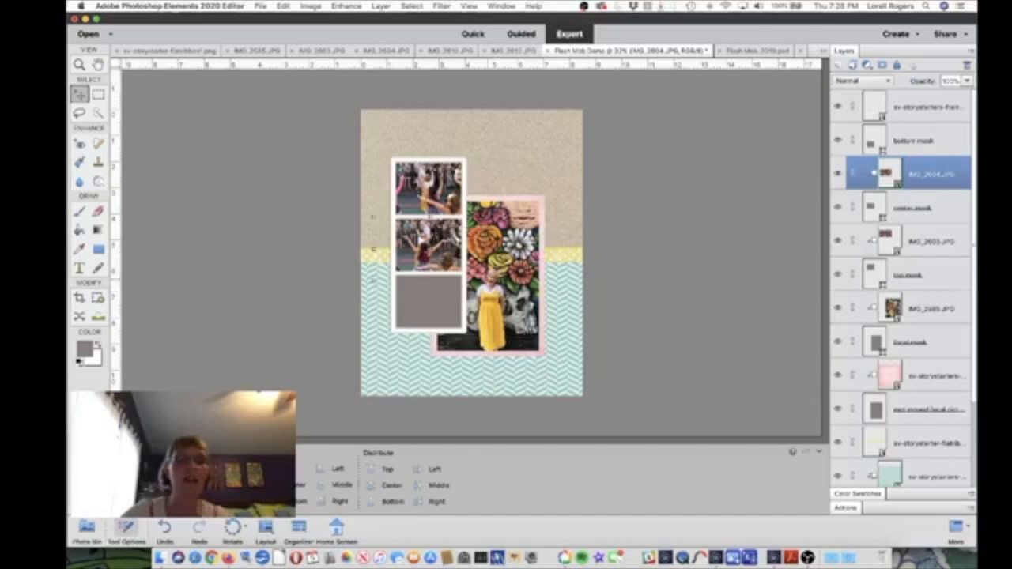
Step: Compare the restaurant photos IMG_2610.JPG and IMG_2612.JPG at full size, then return to the Flash Mob Demo layout
{"action": "left_click", "coordinate": [87, 528]}
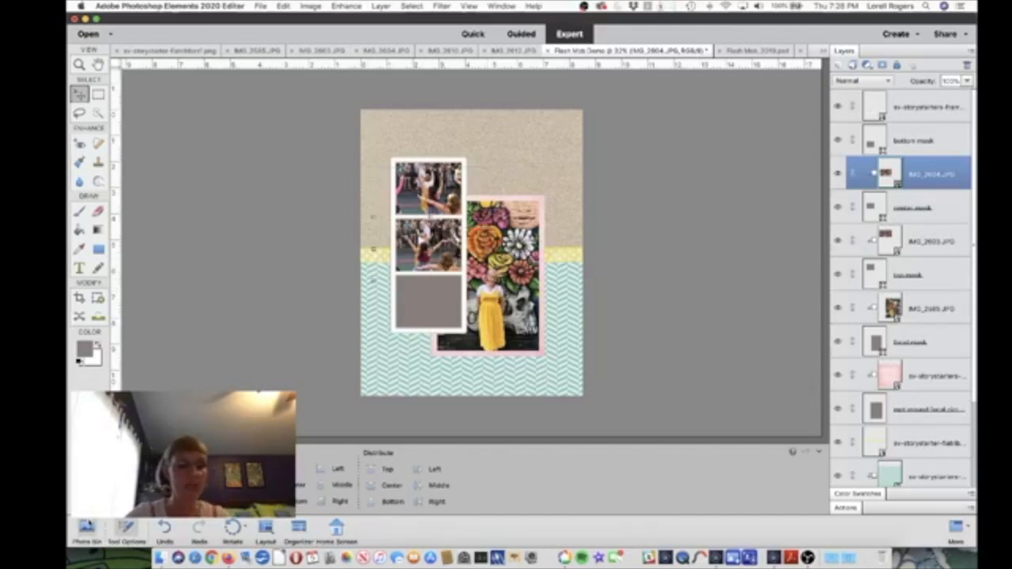
{"action": "scroll", "coordinate": [507, 516], "scroll_direction": "down", "scroll_amount": 5}
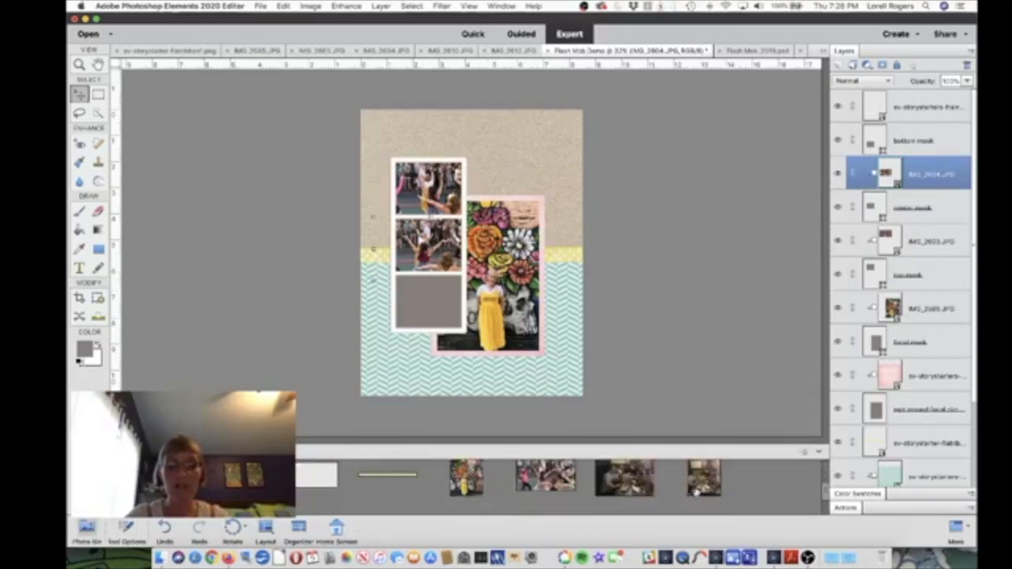
{"action": "double_click", "coordinate": [631, 490]}
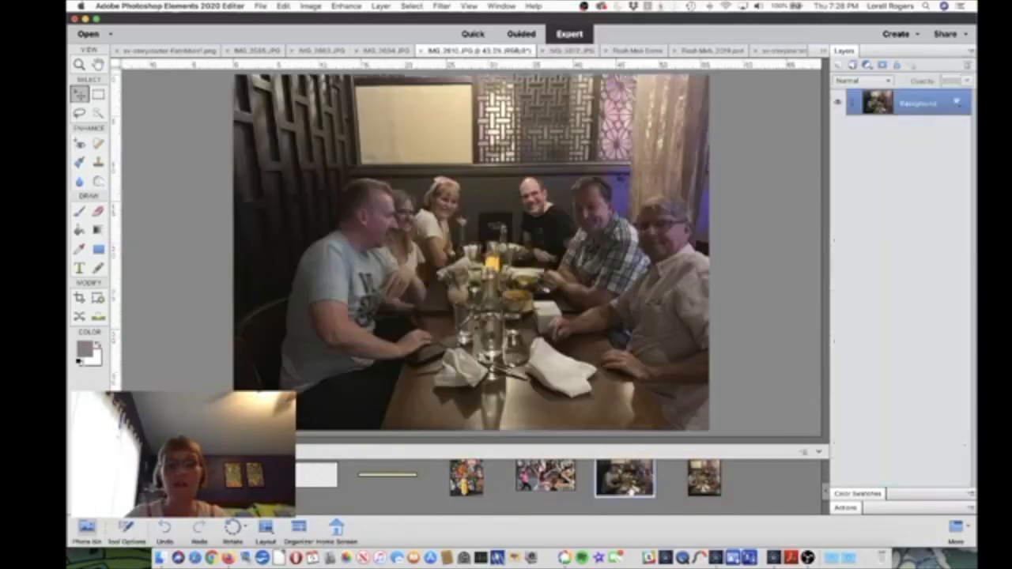
{"action": "double_click", "coordinate": [702, 493]}
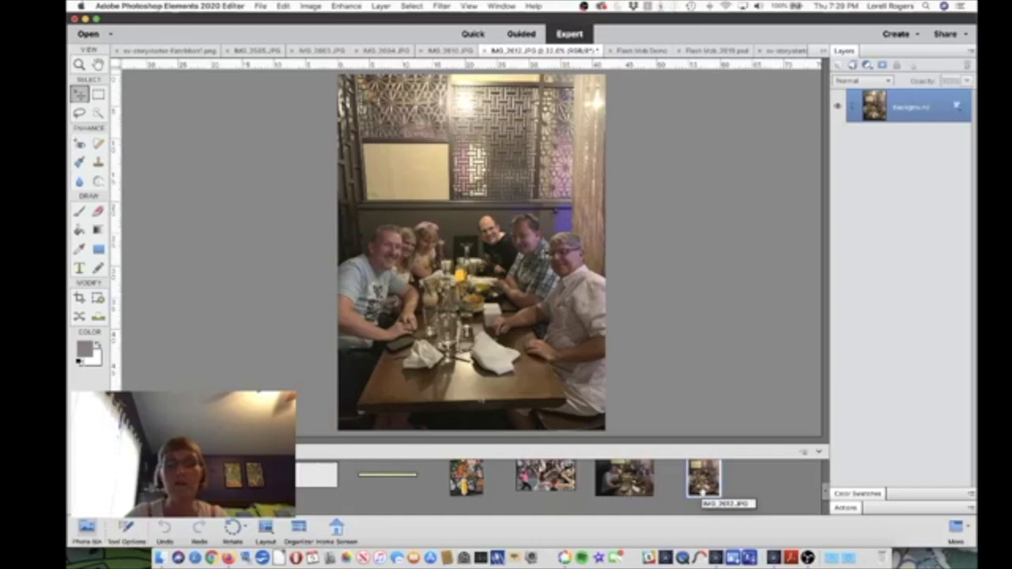
{"action": "scroll", "coordinate": [311, 481], "scroll_direction": "down", "scroll_amount": 2}
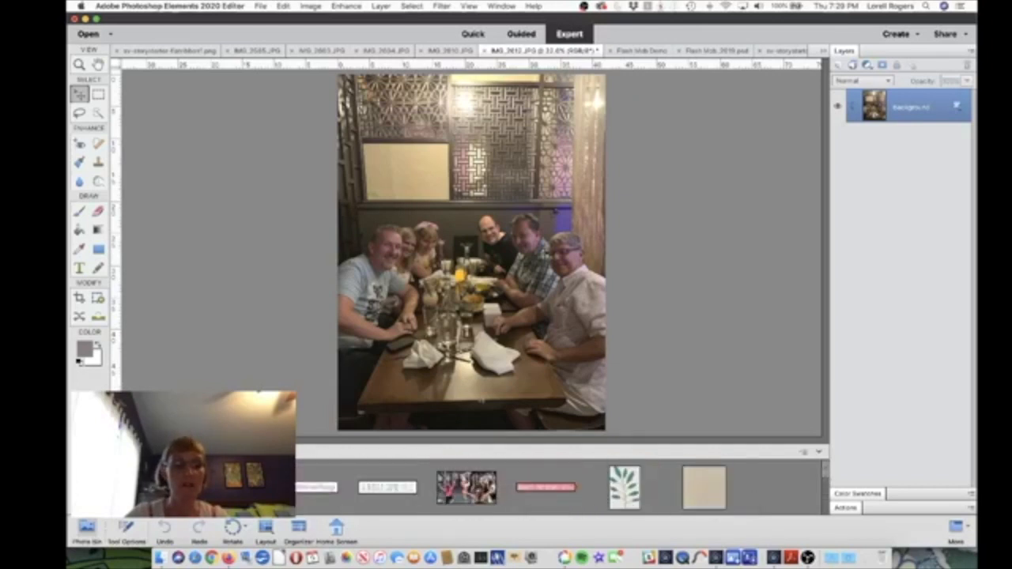
{"action": "left_click", "coordinate": [642, 51]}
{"action": "scroll", "coordinate": [704, 490], "scroll_direction": "down", "scroll_amount": 3}
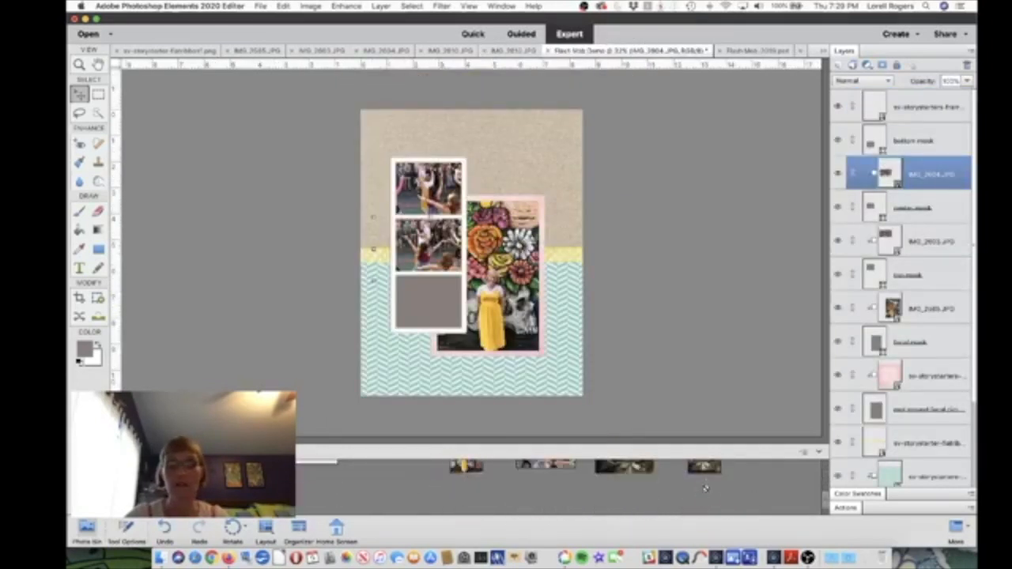
Step: Add the restaurant photo IMG_2612.JPG to the layout directly above the bottom mask layer
{"action": "left_click", "coordinate": [425, 306]}
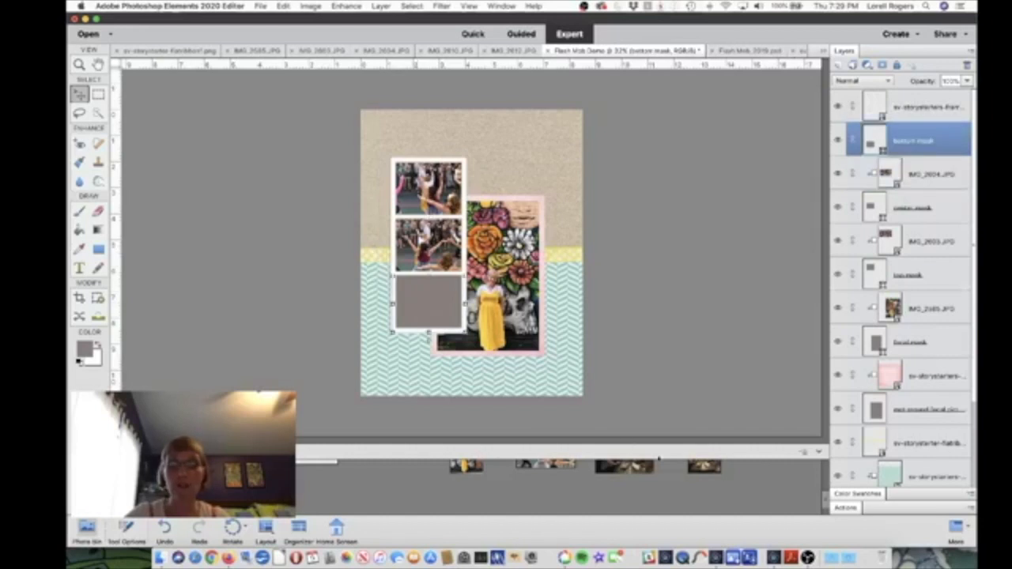
{"action": "scroll", "coordinate": [687, 478], "scroll_direction": "up", "scroll_amount": 2}
{"action": "left_click_drag", "start_coordinate": [702, 494], "coordinate": [425, 292]}
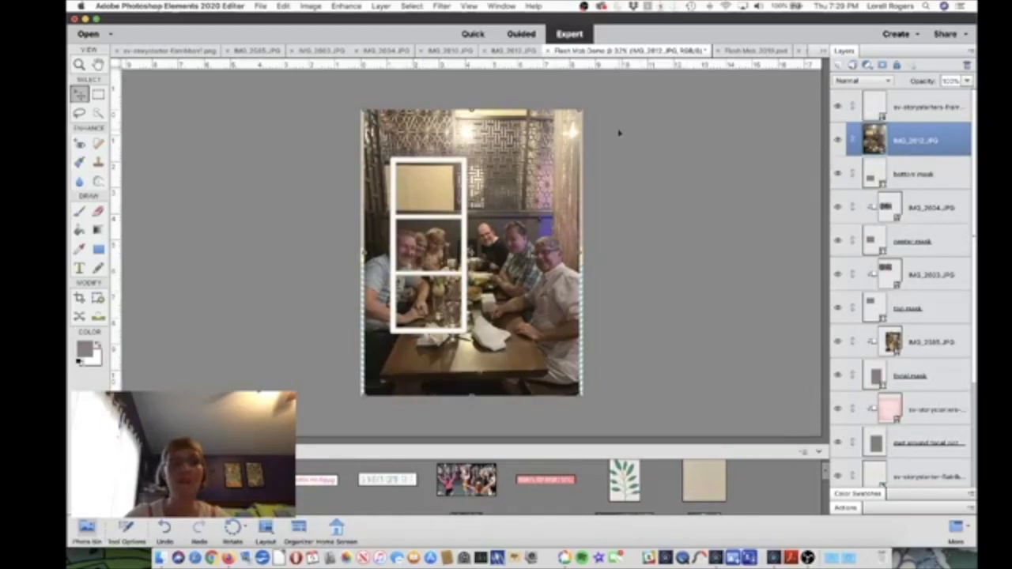
Step: Scale IMG_2612.JPG down over the frame's bottom opening and clip it to the bottom mask
{"action": "left_click_drag", "start_coordinate": [581, 111], "coordinate": [471, 252]}
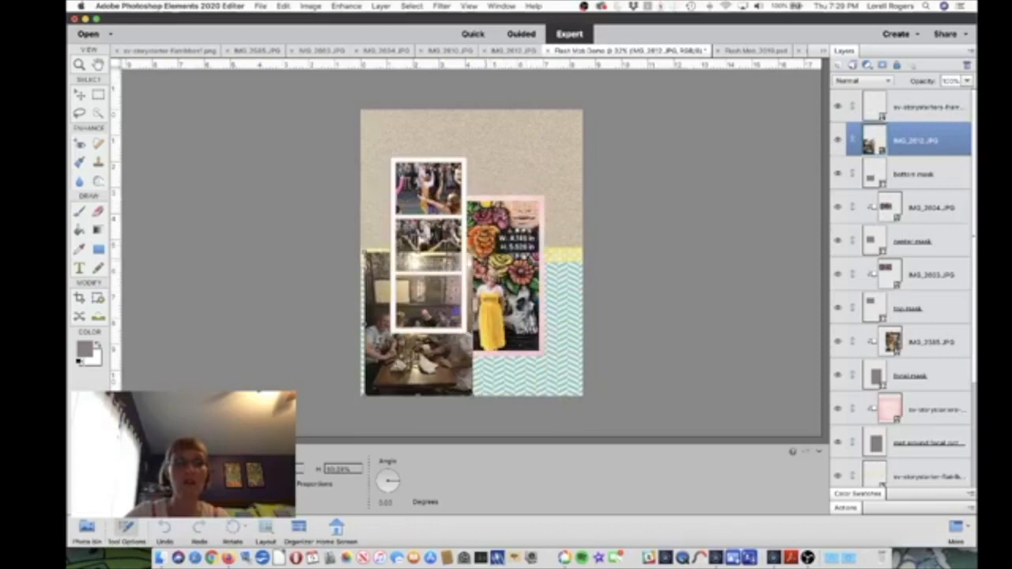
{"action": "left_click_drag", "start_coordinate": [414, 312], "coordinate": [429, 289]}
{"action": "left_click_drag", "start_coordinate": [486, 373], "coordinate": [472, 353]}
{"action": "left_click", "coordinate": [433, 364]}
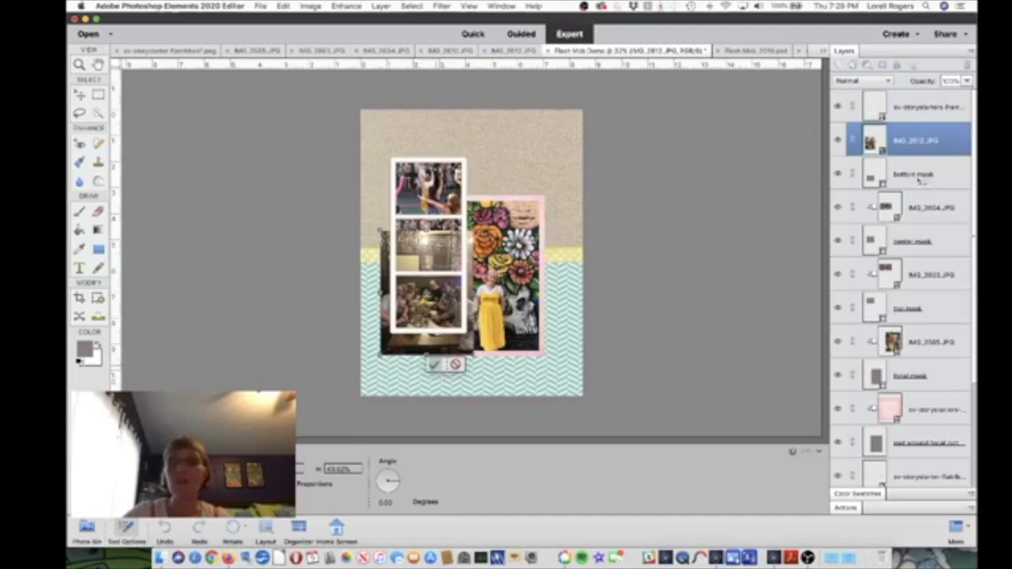
{"action": "key", "text": "ctrl+g"}
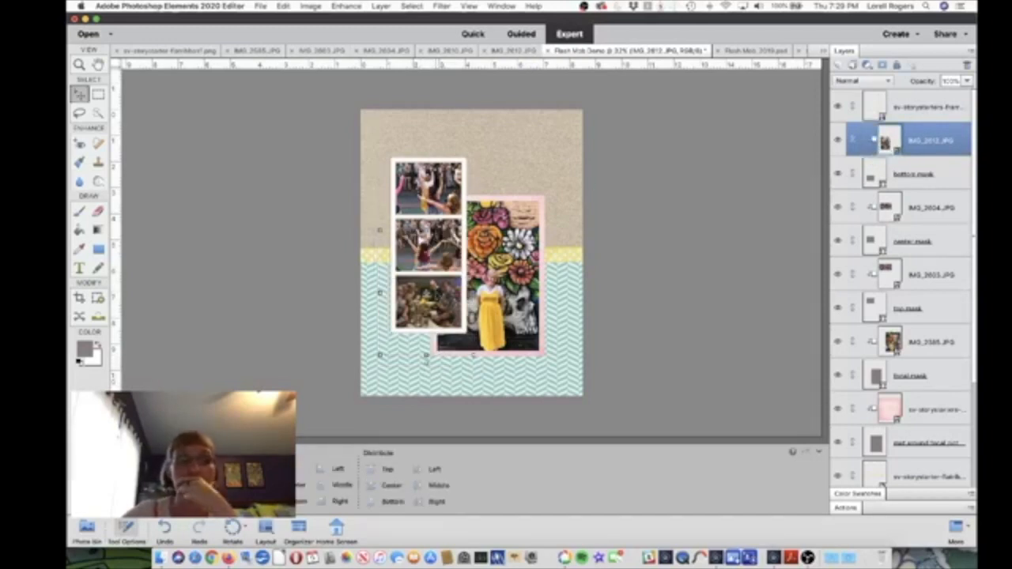
Step: Shrink the clipped IMG_2612.JPG photo slightly, nudge it sideways within the frame's bottom opening, and deselect it
{"action": "scroll", "coordinate": [436, 294], "scroll_direction": "up", "scroll_amount": 2}
{"action": "scroll", "coordinate": [437, 292], "scroll_direction": "down", "scroll_amount": 1}
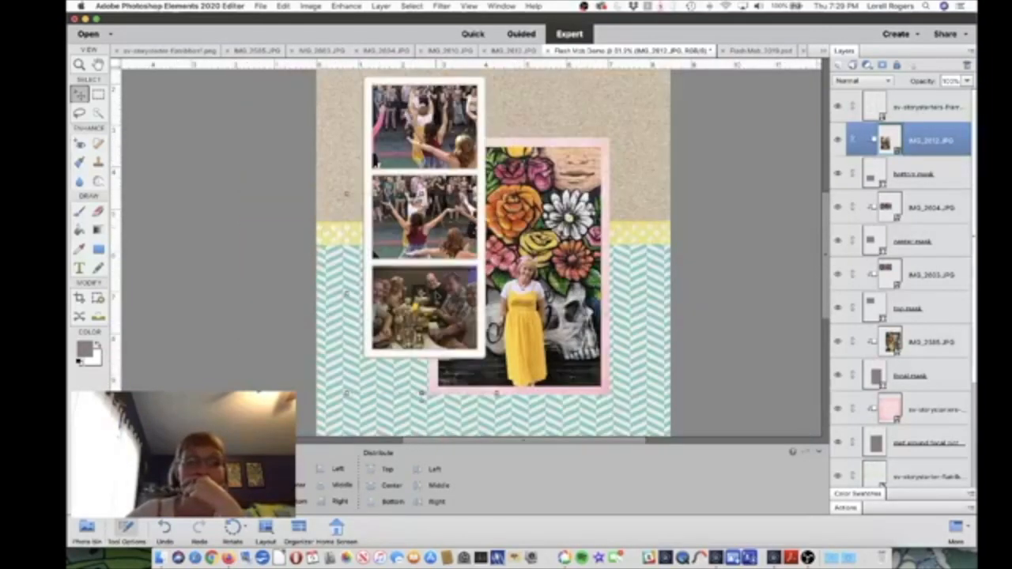
{"action": "mouse_move", "coordinate": [496, 392]}
{"action": "left_mouse_down"}
{"action": "mouse_move", "coordinate": [498, 352]}
{"action": "mouse_move", "coordinate": [486, 377]}
{"action": "left_mouse_up"}
{"action": "left_click_drag", "start_coordinate": [430, 320], "coordinate": [438, 326]}
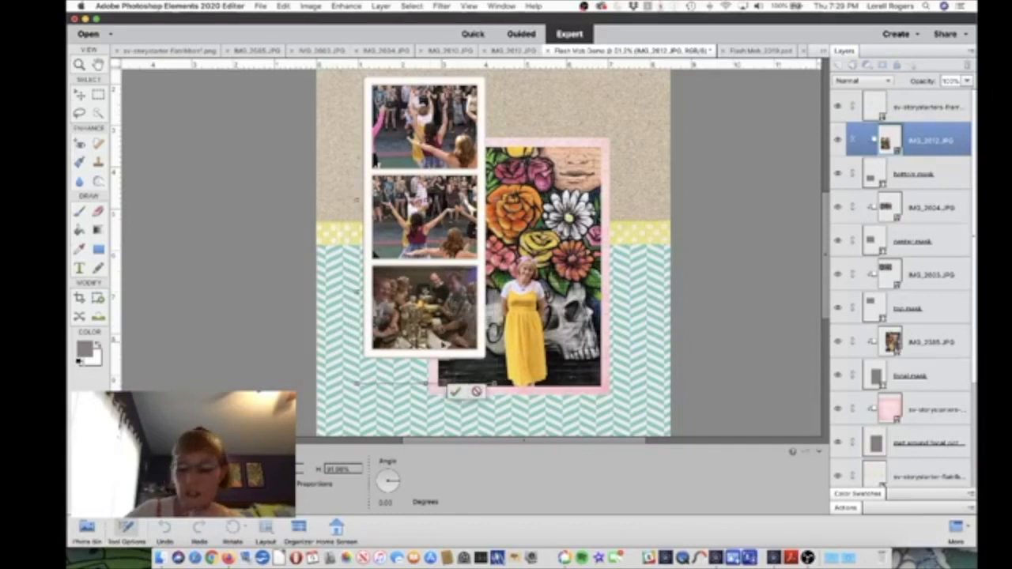
{"action": "key", "text": "Left"}
{"action": "key", "text": "Left"}
{"action": "key", "text": "Left"}
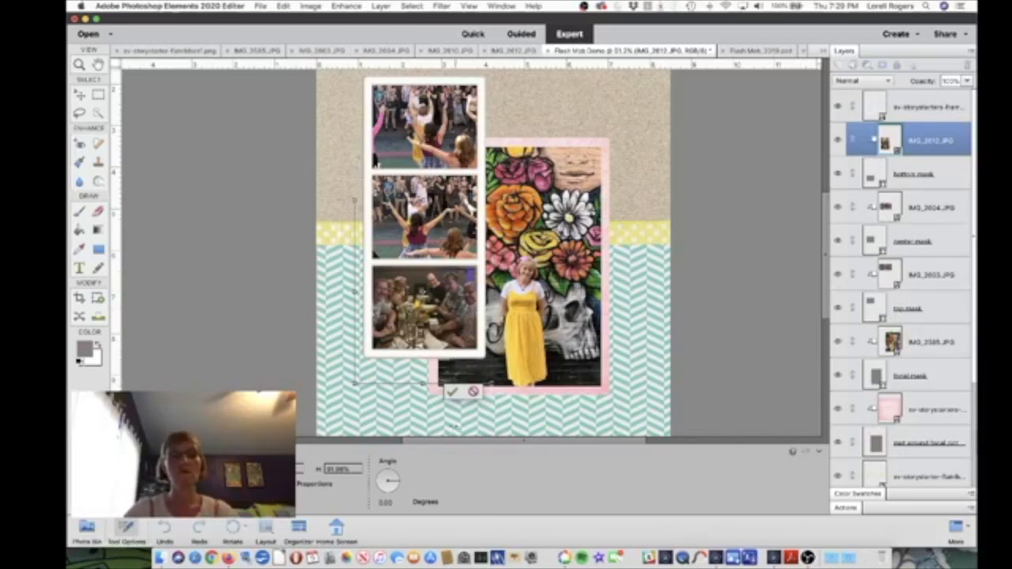
{"action": "left_click", "coordinate": [453, 393]}
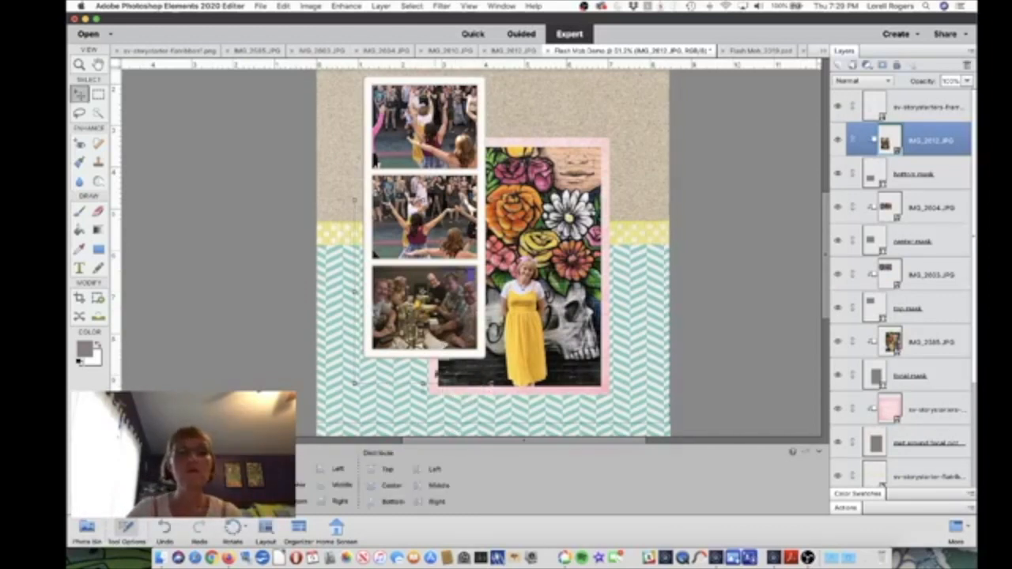
{"action": "left_click", "coordinate": [707, 333]}
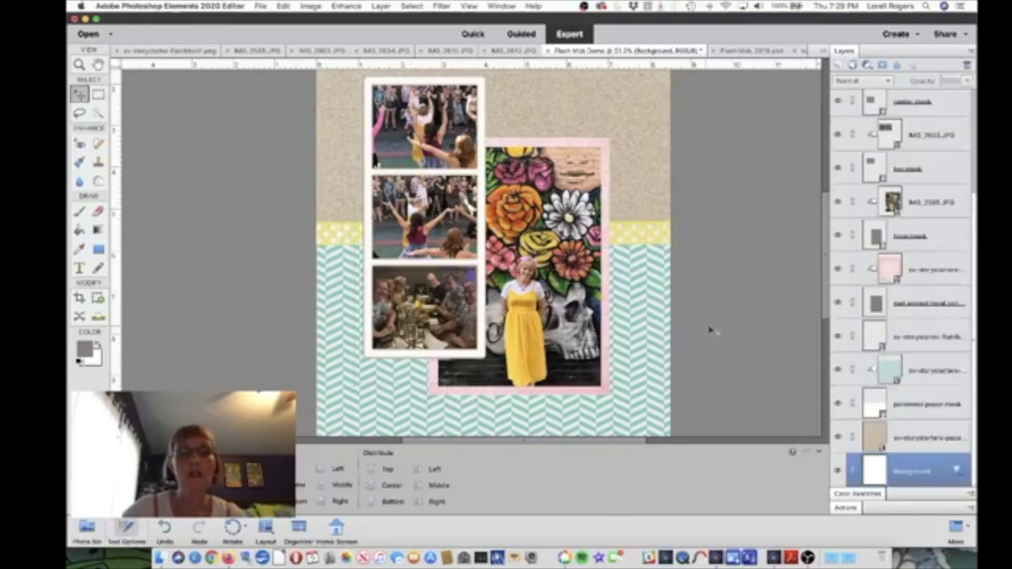
Step: Review the finished Flash Mob 2019 layout for reference, then return to the Flash Mob Demo layout
{"action": "key", "text": "ctrl+0"}
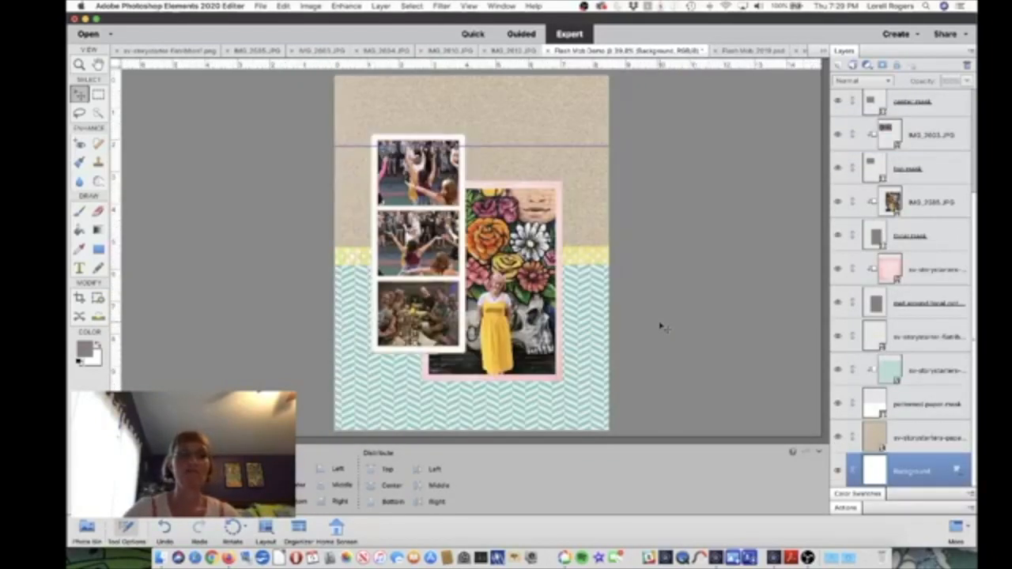
{"action": "left_click", "coordinate": [86, 531]}
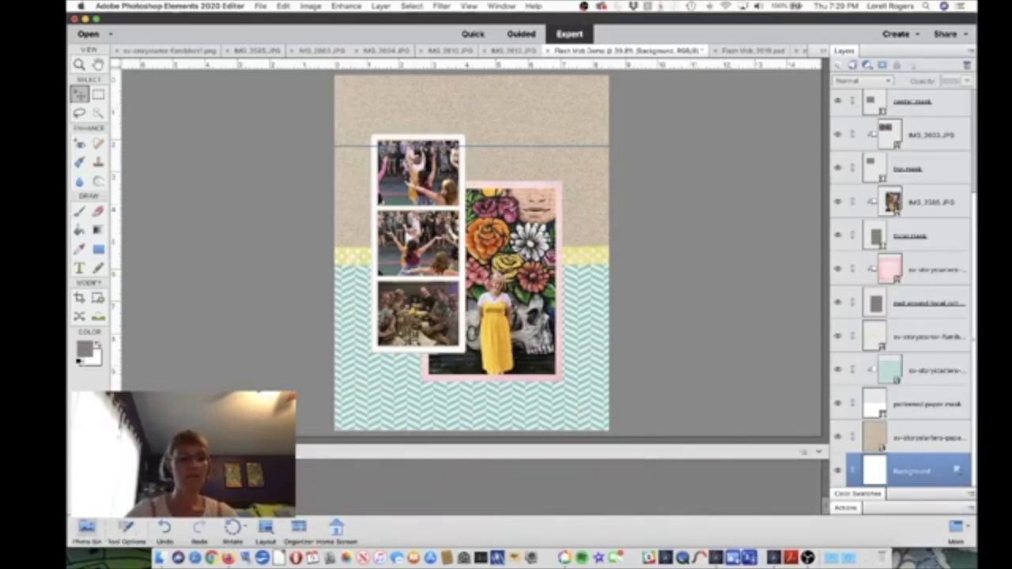
{"action": "left_click", "coordinate": [751, 50]}
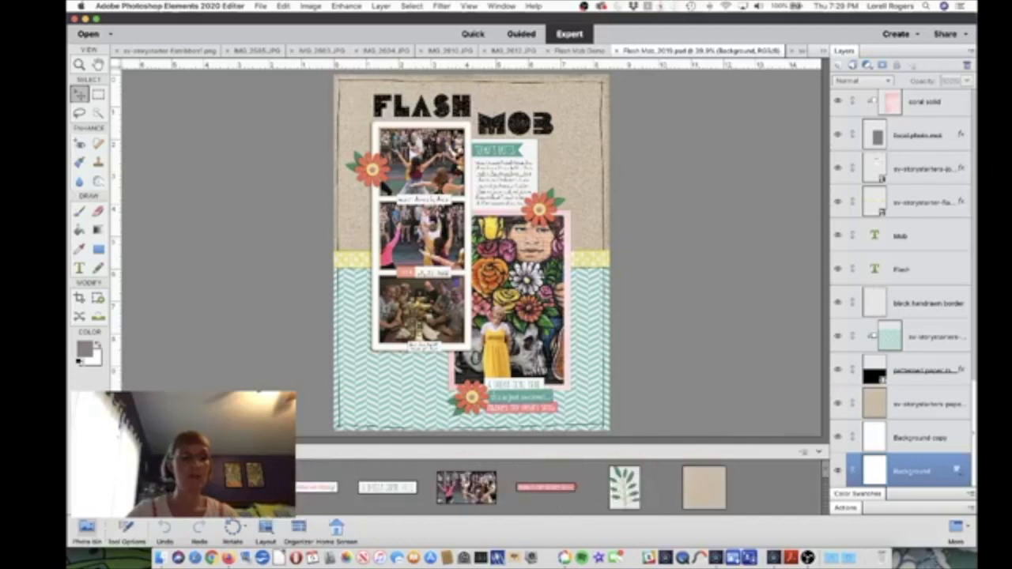
{"action": "left_click", "coordinate": [579, 50]}
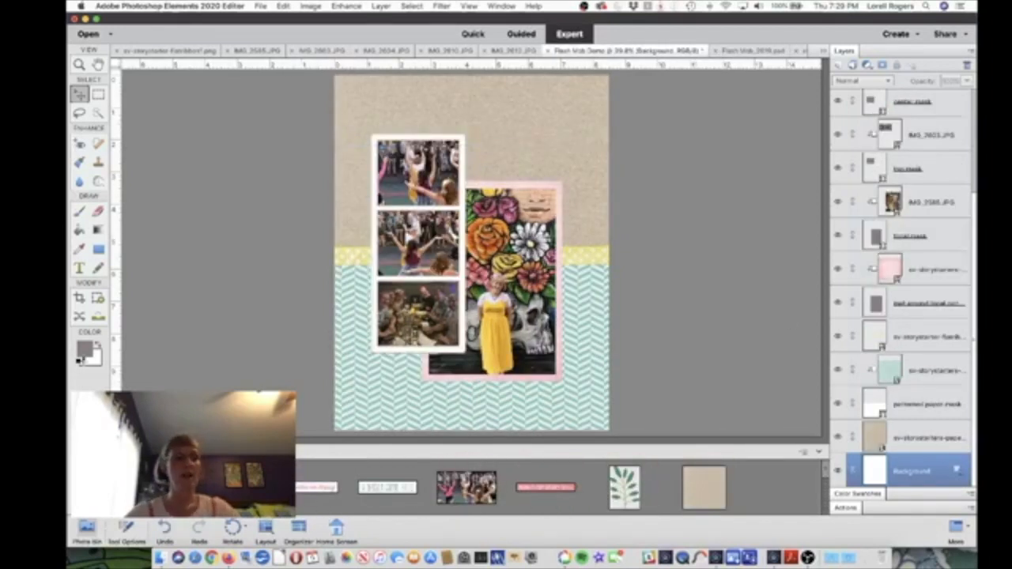
Step: Set the Type tool to 60 pt text in black, keeping the current font
{"action": "left_click", "coordinate": [79, 269]}
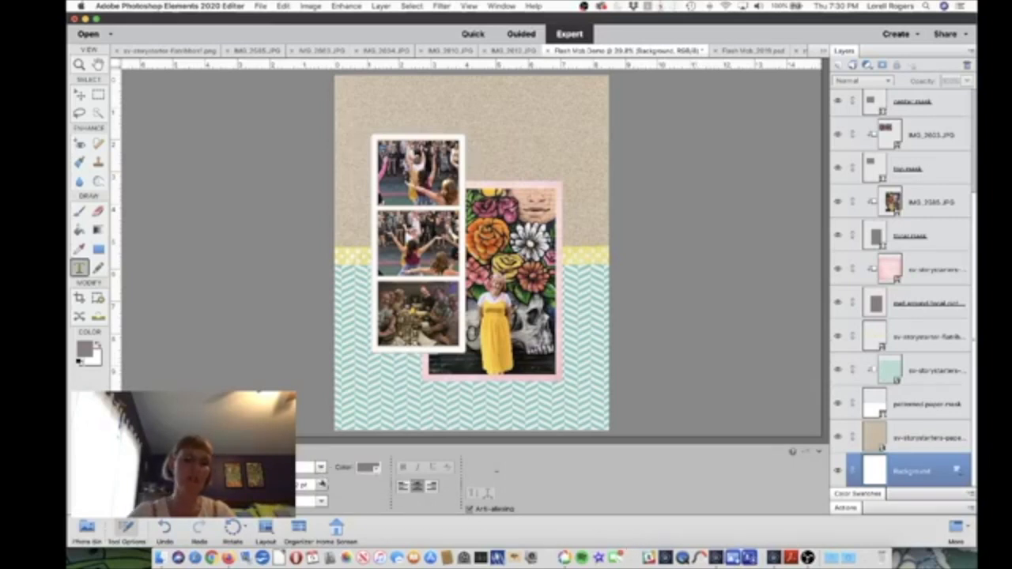
{"action": "left_click", "coordinate": [321, 484]}
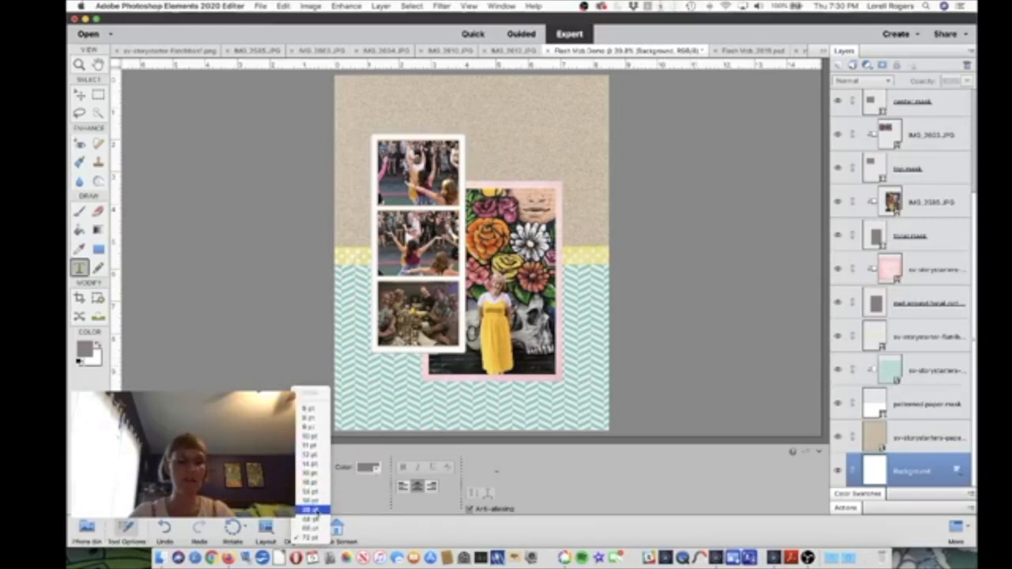
{"action": "left_click", "coordinate": [314, 528]}
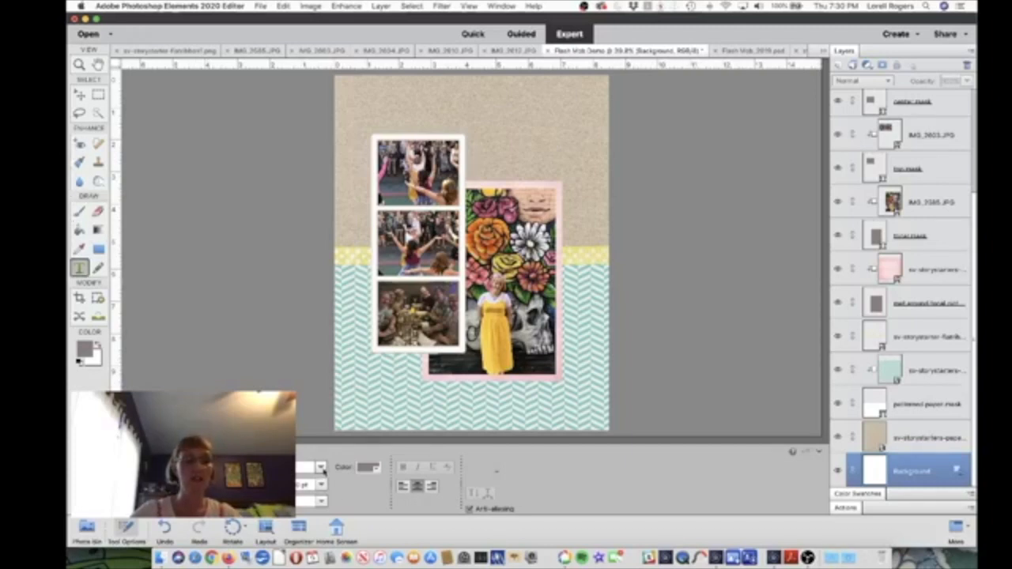
{"action": "left_click", "coordinate": [322, 468]}
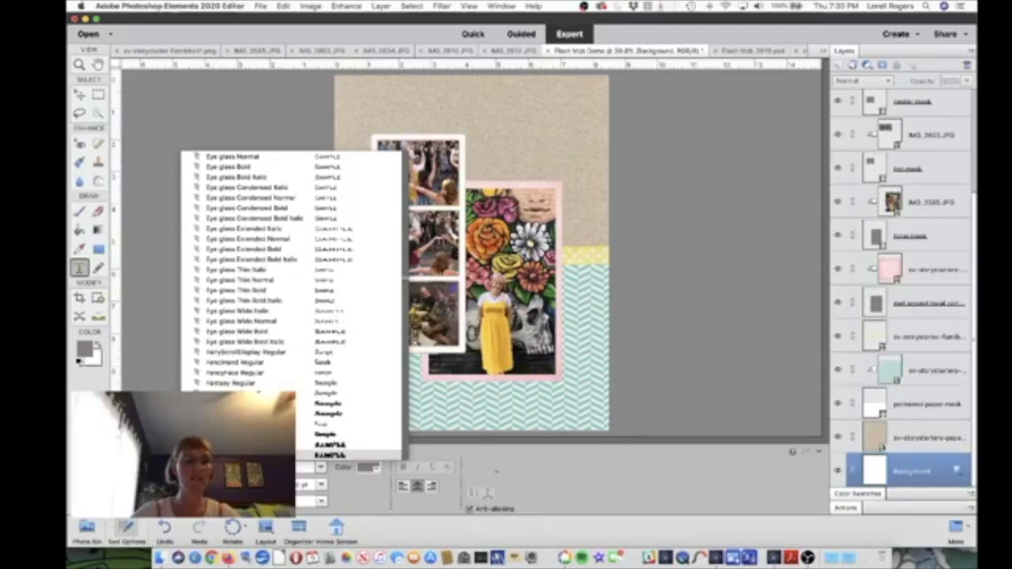
{"action": "left_click", "coordinate": [350, 491]}
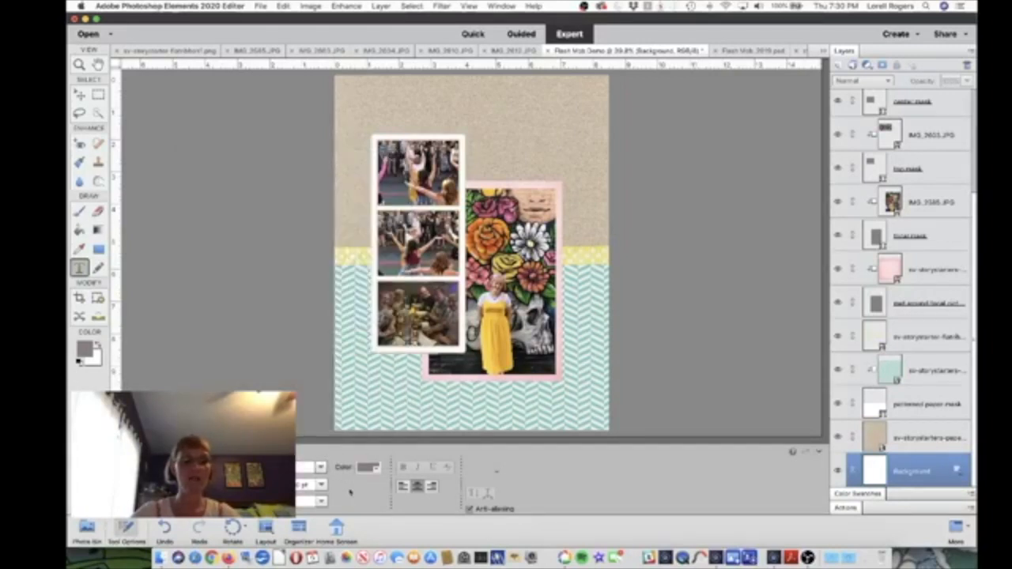
{"action": "left_click", "coordinate": [368, 467]}
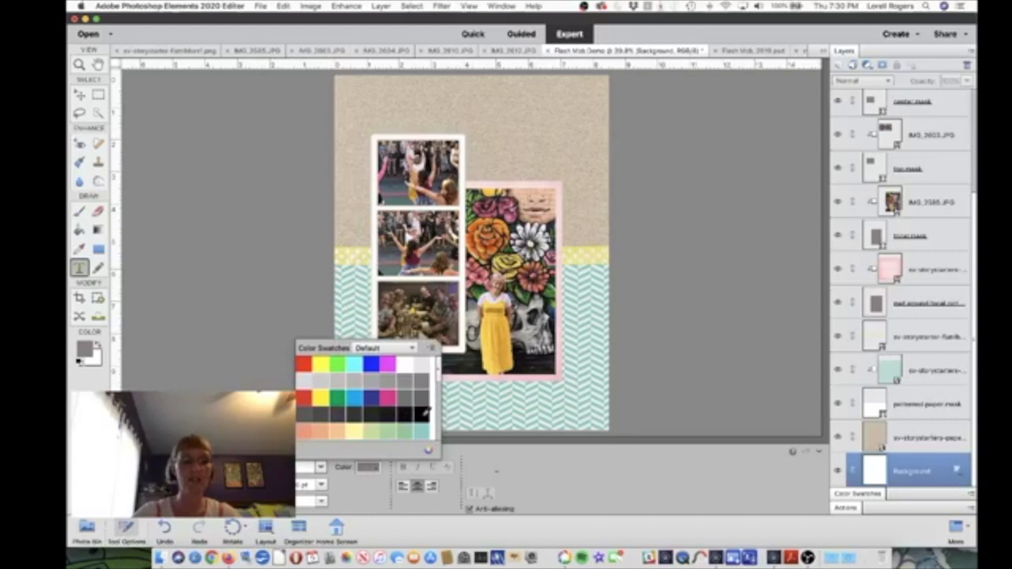
{"action": "left_click", "coordinate": [421, 414]}
{"action": "left_click", "coordinate": [334, 499]}
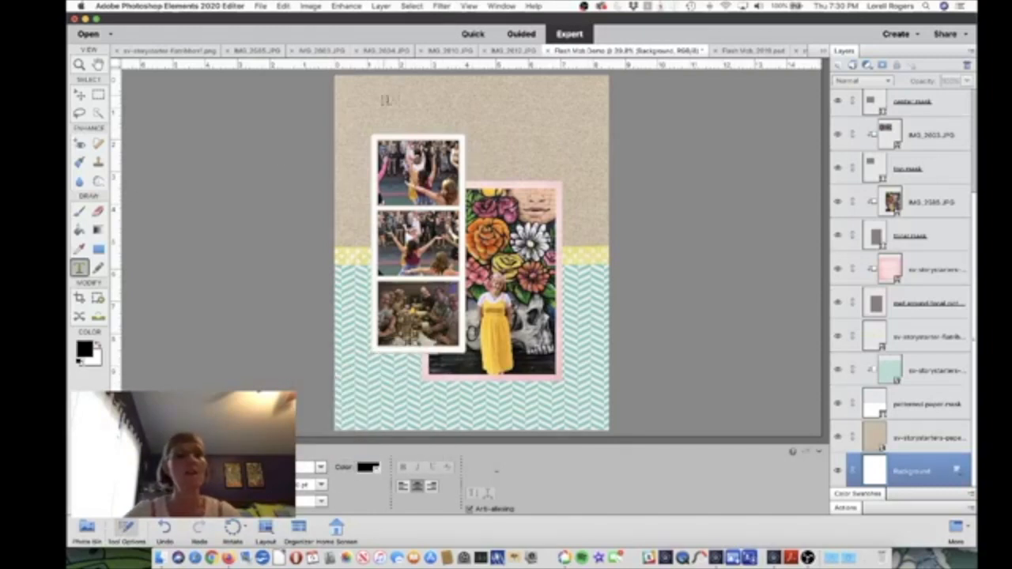
Step: Add the title text "flash" in a text box about 4.4 x 1.5 inches near the top of the page
{"action": "left_click_drag", "start_coordinate": [373, 102], "coordinate": [515, 155]}
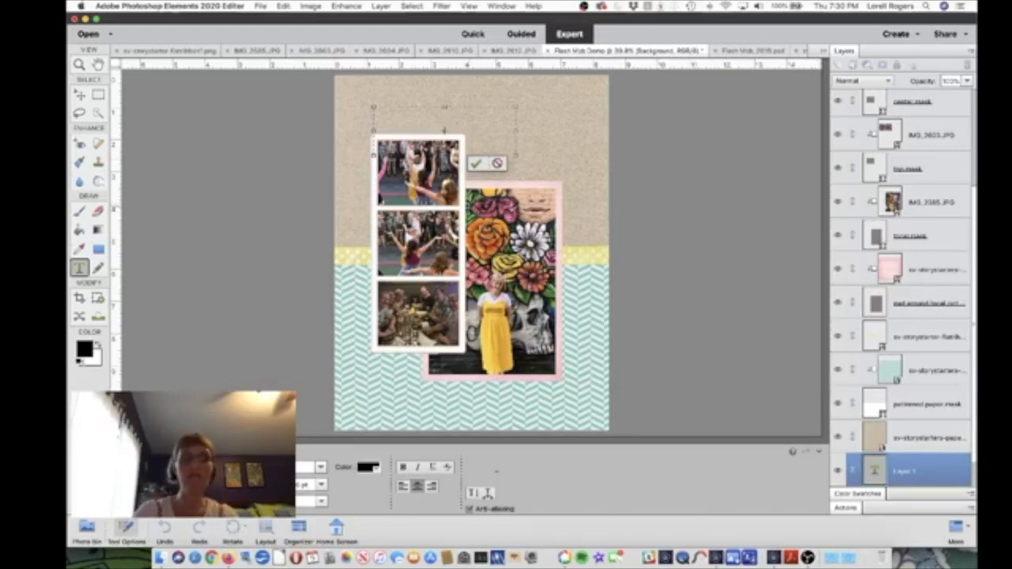
{"action": "left_click", "coordinate": [475, 163]}
{"action": "key", "text": "v"}
Step: Move the flash text layer up the layer stack, above the background papers
{"action": "left_click", "coordinate": [382, 7]}
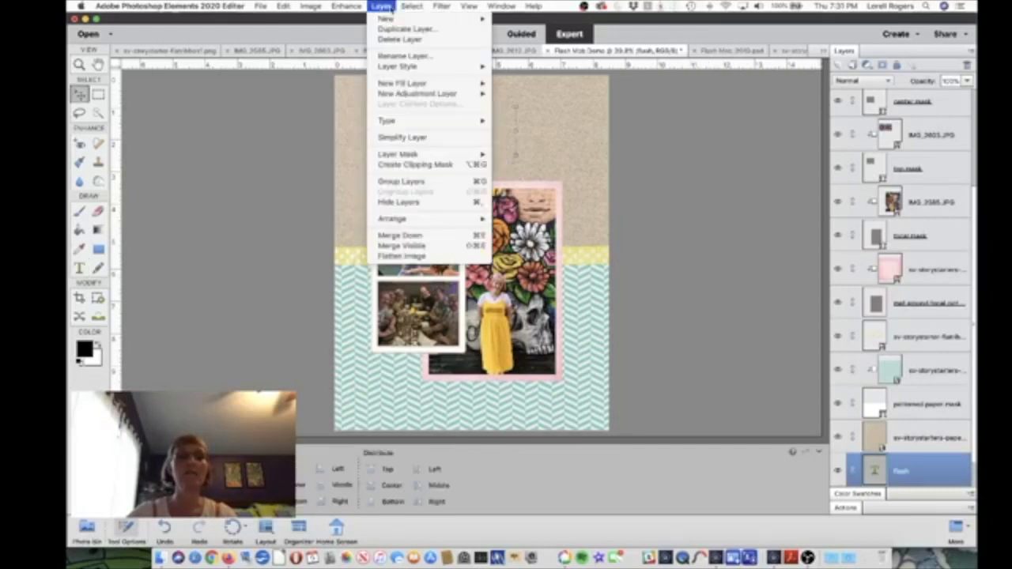
Step: Bring the FLASH title layer to the front and move it just above the three-photo strip
{"action": "mouse_move", "coordinate": [412, 218]}
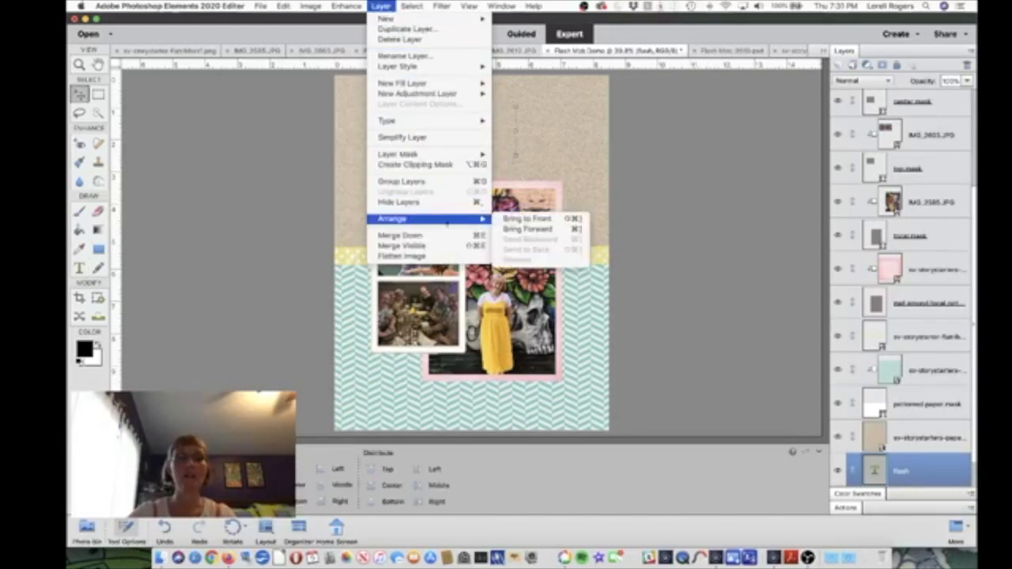
{"action": "left_click", "coordinate": [513, 220]}
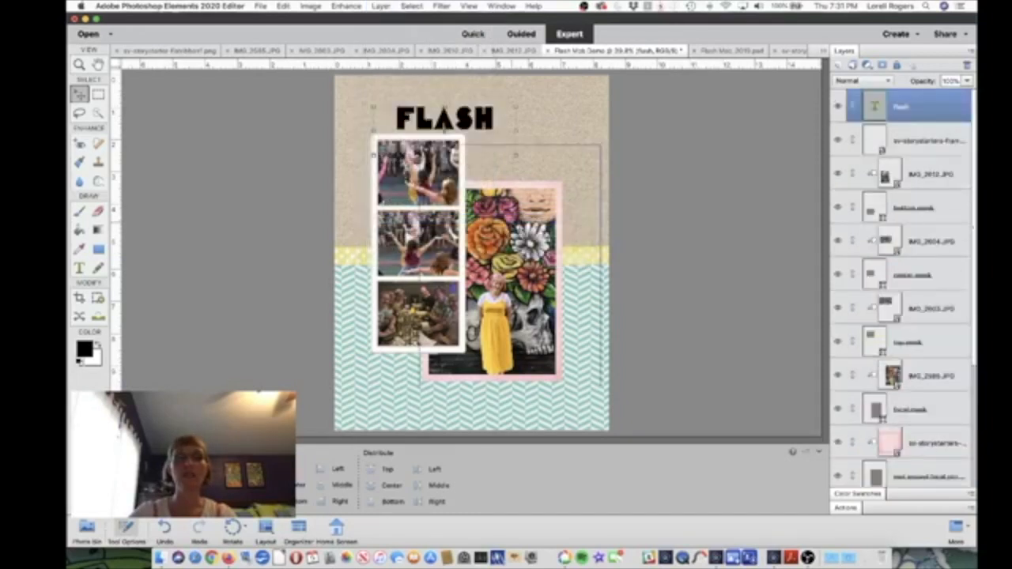
{"action": "left_click_drag", "start_coordinate": [444, 117], "coordinate": [420, 113]}
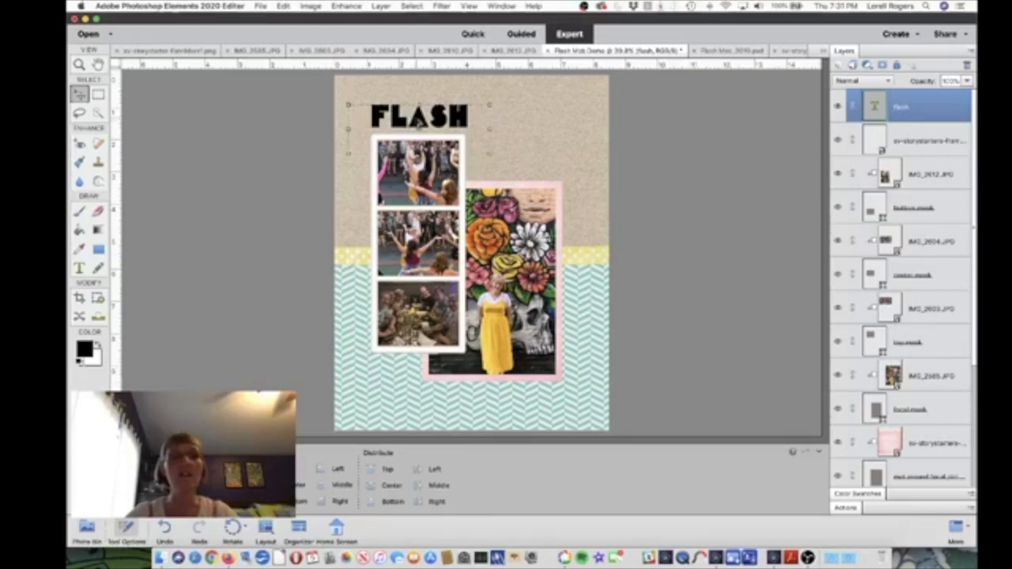
Step: Duplicate the FLASH title, change the copy's text to MOB and place it above the large mural photo
{"action": "left_click_drag", "start_coordinate": [419, 119], "coordinate": [514, 164]}
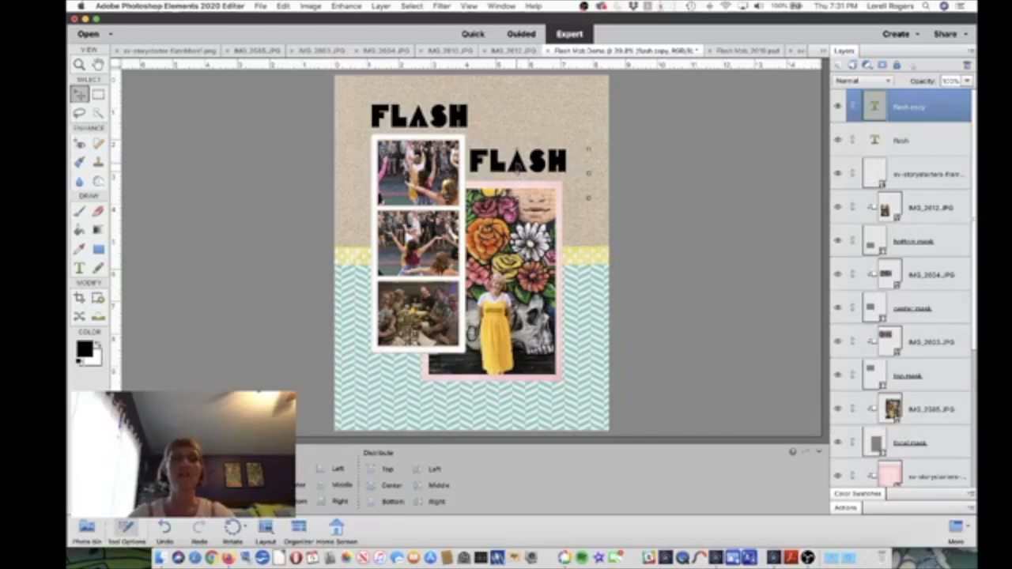
{"action": "double_click", "coordinate": [517, 165]}
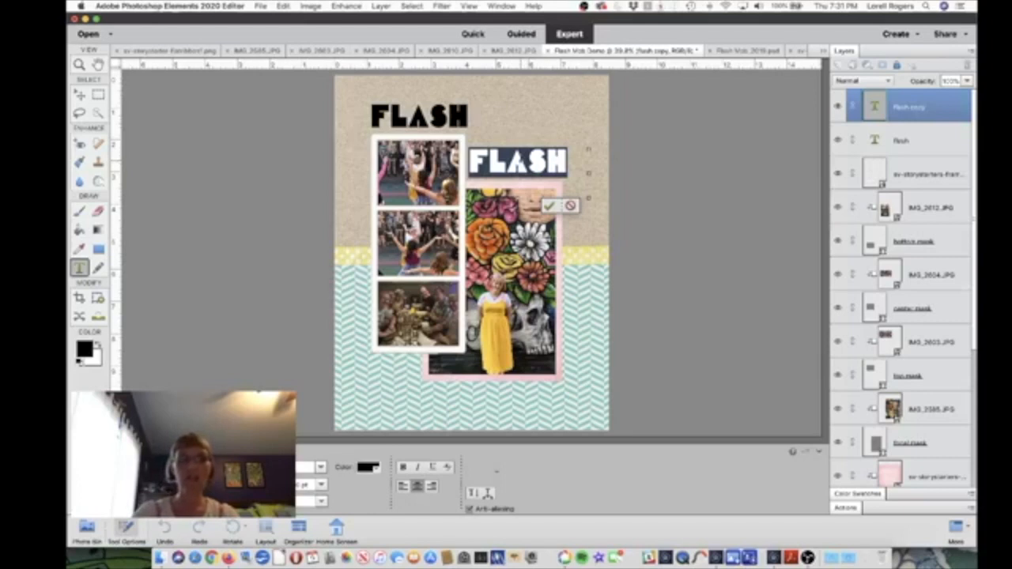
{"action": "type", "text": "MOB"}
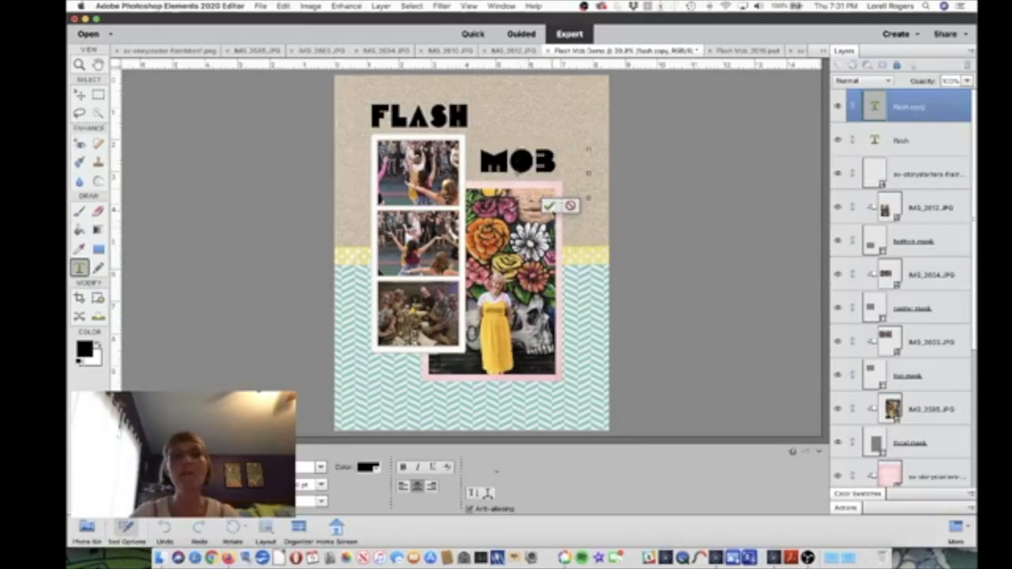
{"action": "left_click", "coordinate": [548, 206]}
{"action": "key", "text": "v"}
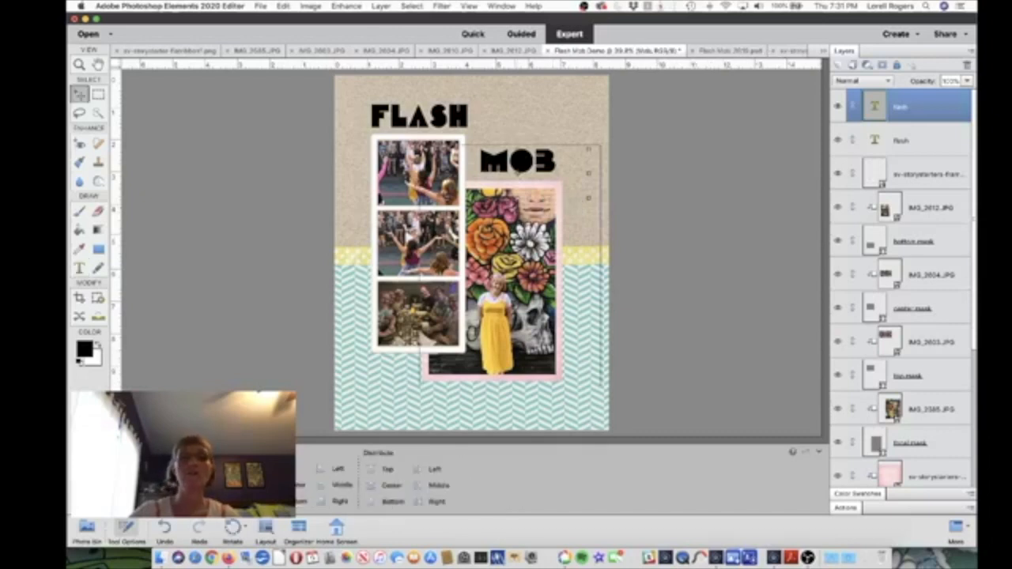
{"action": "left_click_drag", "start_coordinate": [503, 167], "coordinate": [493, 162]}
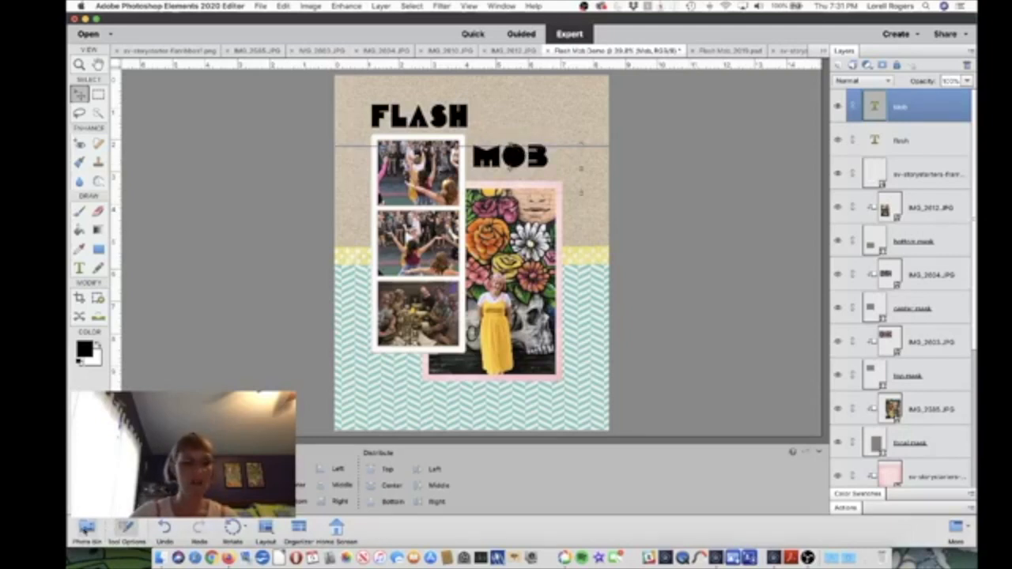
Step: Check the finished Flash Mob 2019 layout for reference and move the demo page's MOB title into the page's upper right corner
{"action": "left_click", "coordinate": [87, 528]}
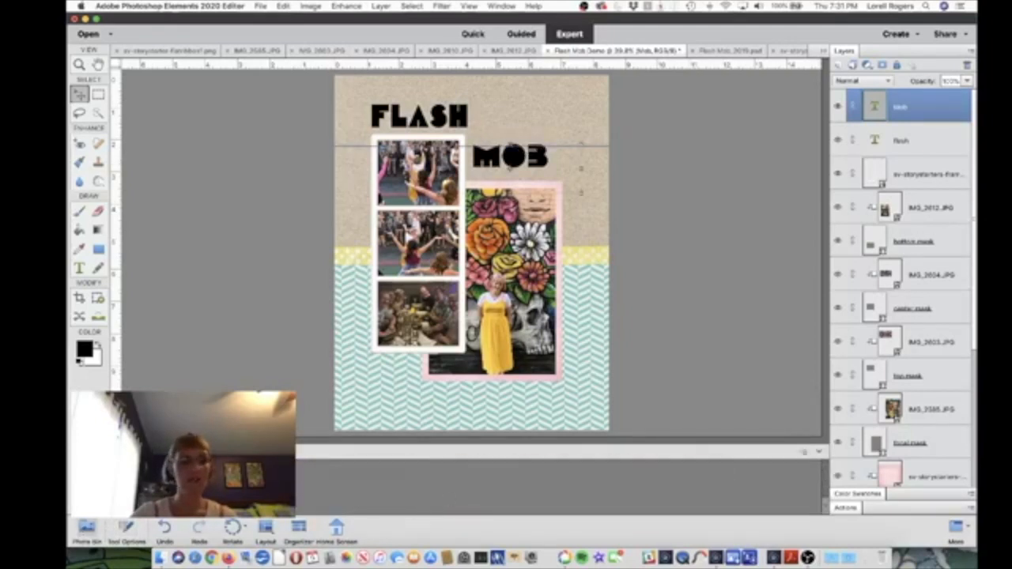
{"action": "left_click", "coordinate": [729, 50]}
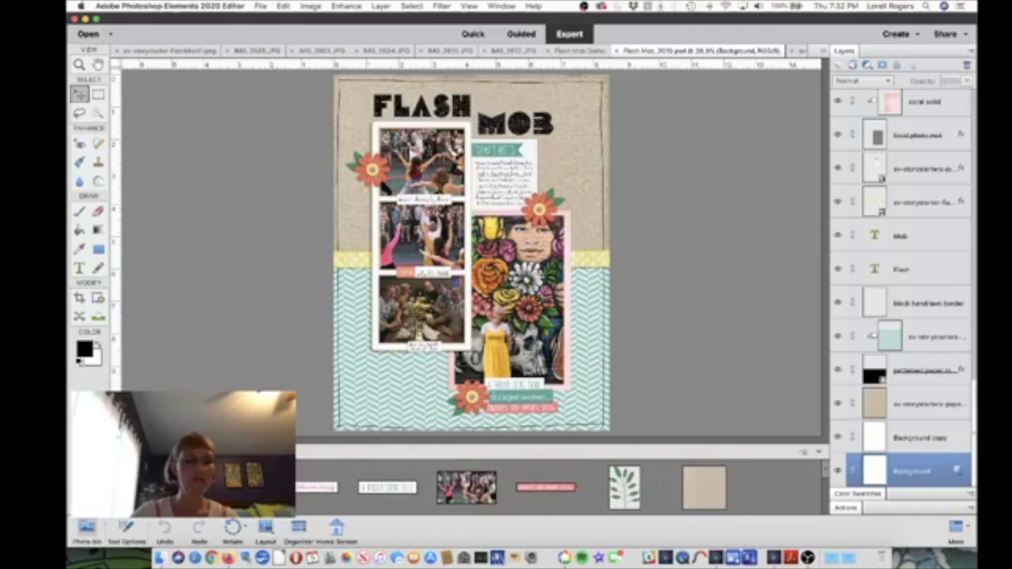
{"action": "left_click", "coordinate": [579, 51]}
{"action": "left_click_drag", "start_coordinate": [510, 156], "coordinate": [564, 96]}
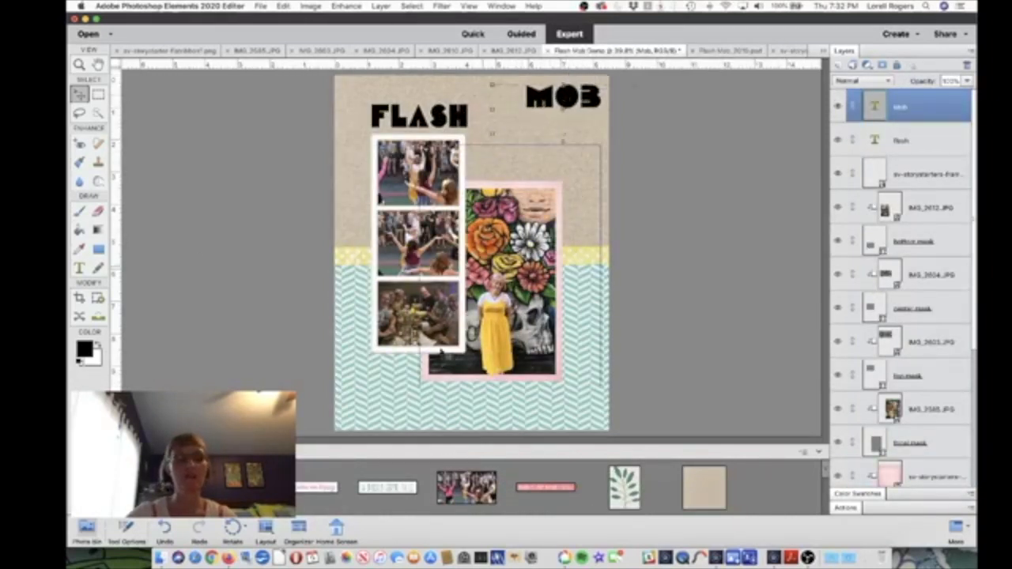
Step: Add the Today's Notes journal card from the open files to the page, layered directly above the kraft background paper
{"action": "scroll", "coordinate": [441, 495], "scroll_direction": "down", "scroll_amount": 3}
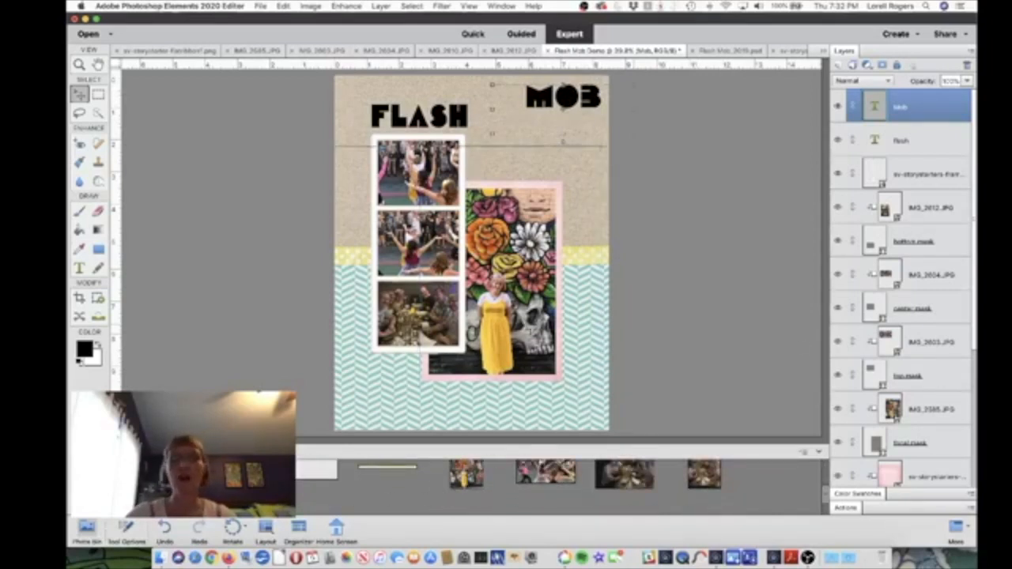
{"action": "scroll", "coordinate": [882, 427], "scroll_direction": "down", "scroll_amount": 1}
{"action": "scroll", "coordinate": [879, 429], "scroll_direction": "down", "scroll_amount": 5}
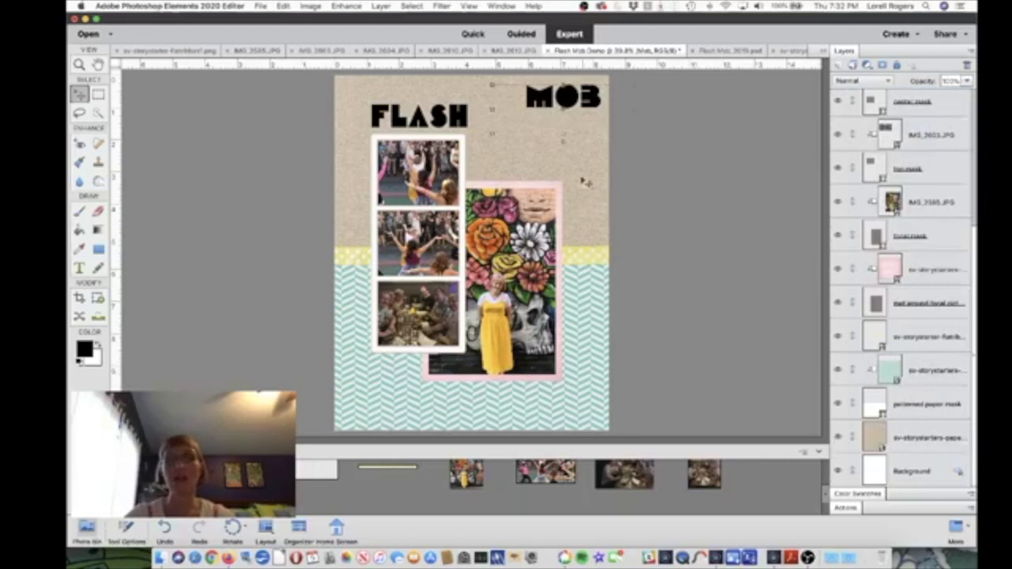
{"action": "left_click", "coordinate": [522, 191]}
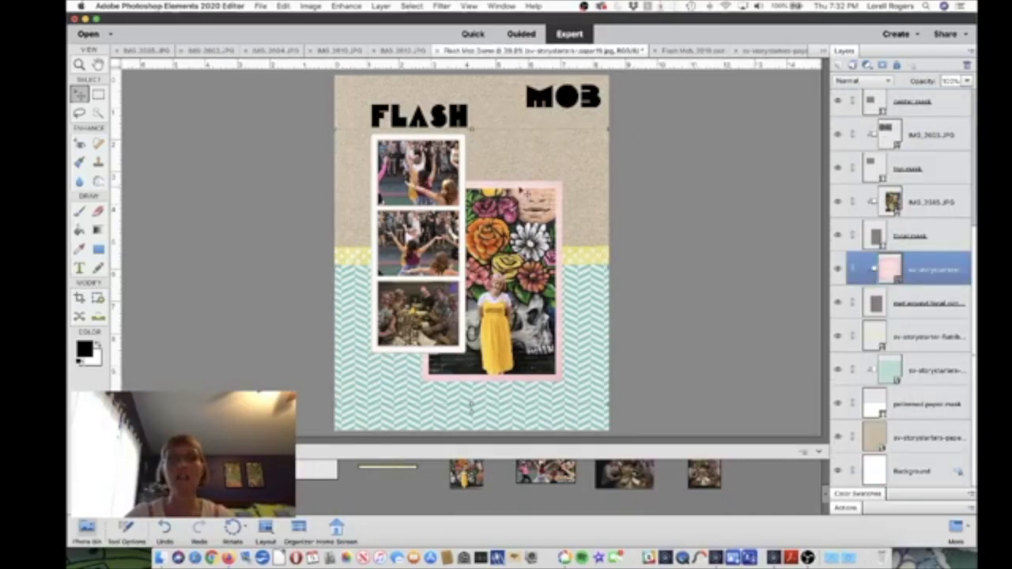
{"action": "left_click", "coordinate": [880, 335]}
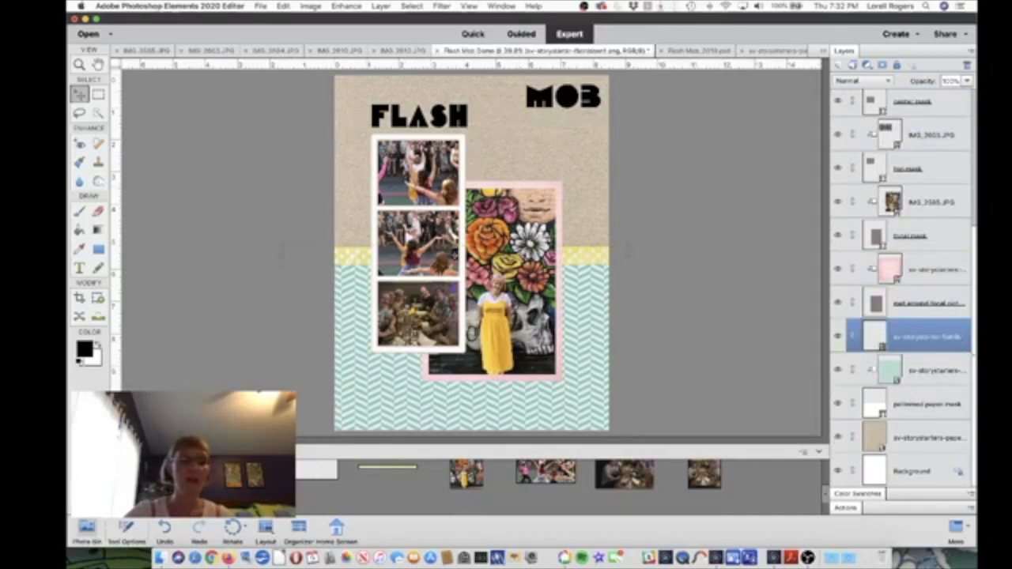
{"action": "left_click_drag", "start_coordinate": [316, 469], "coordinate": [493, 157]}
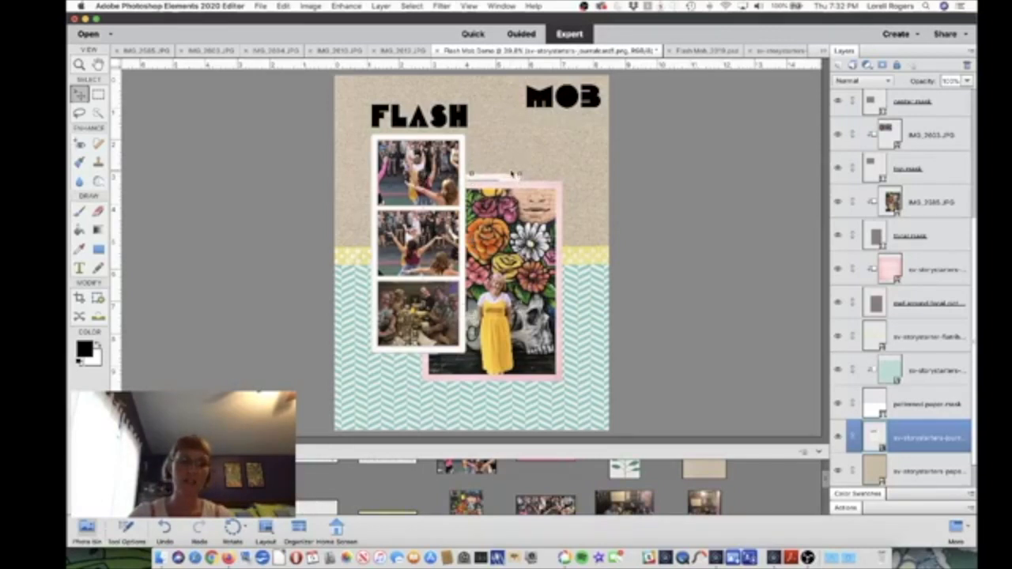
Step: Shrink the journal card to about 72% and fit it beside the photo strip above the mural photo
{"action": "left_click_drag", "start_coordinate": [509, 182], "coordinate": [503, 149]}
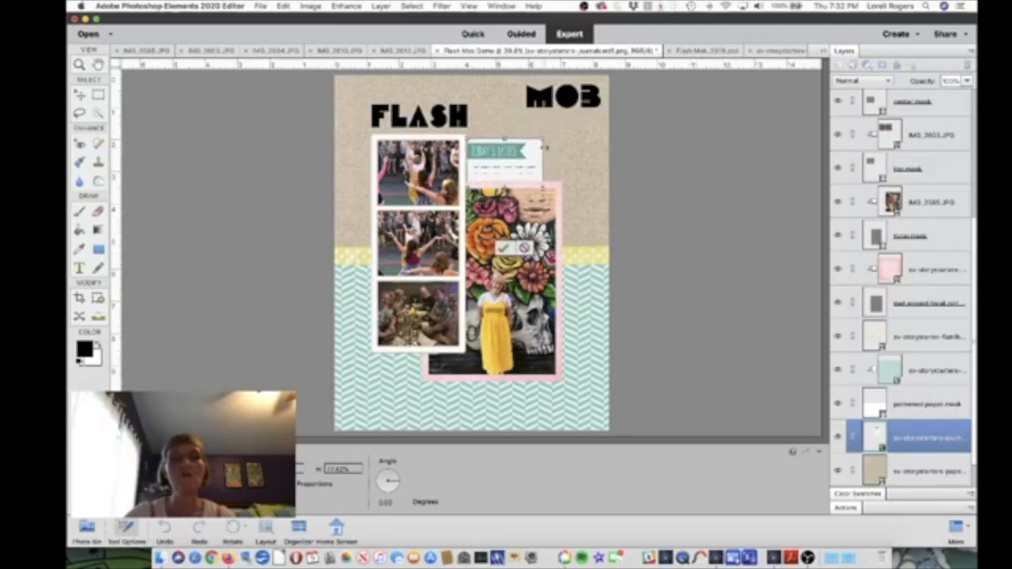
{"action": "left_click_drag", "start_coordinate": [543, 140], "coordinate": [537, 145]}
{"action": "left_click_drag", "start_coordinate": [501, 174], "coordinate": [498, 167]}
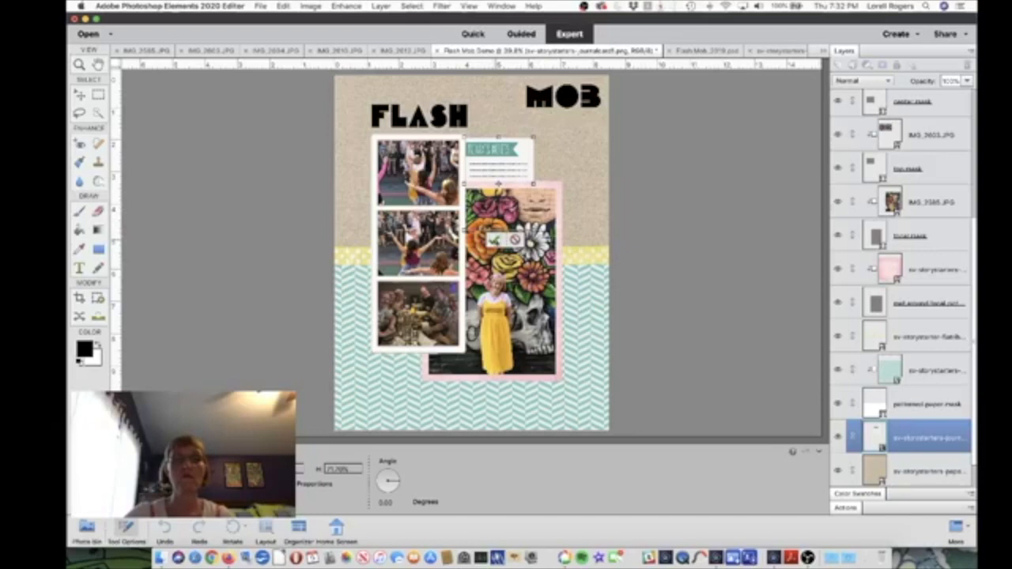
{"action": "left_click", "coordinate": [495, 241]}
Step: Scale the mural photo together with its mask, pink paper and mat layers down to about 92%
{"action": "left_click", "coordinate": [501, 305]}
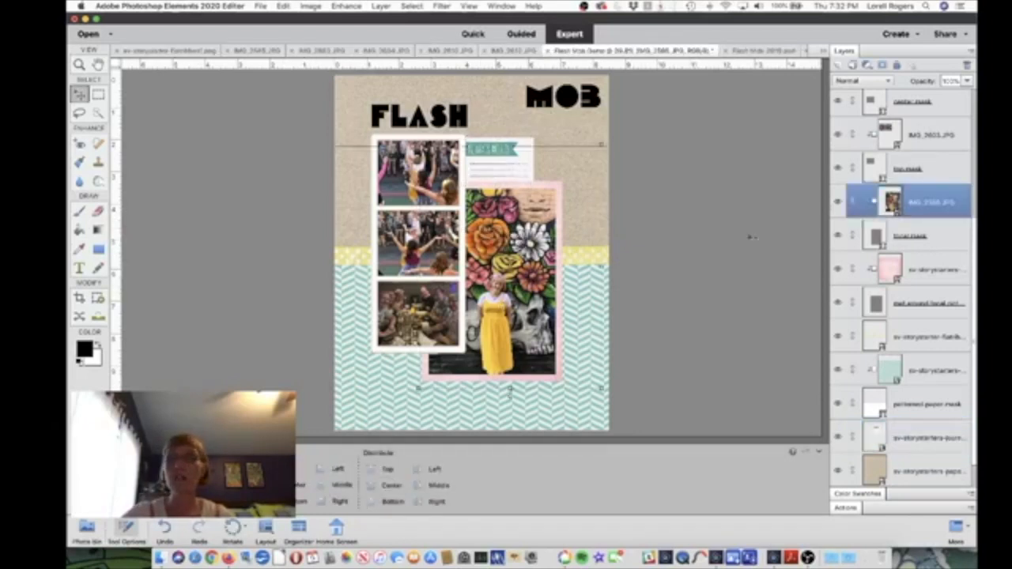
{"action": "left_click", "coordinate": [917, 302], "text": "shift"}
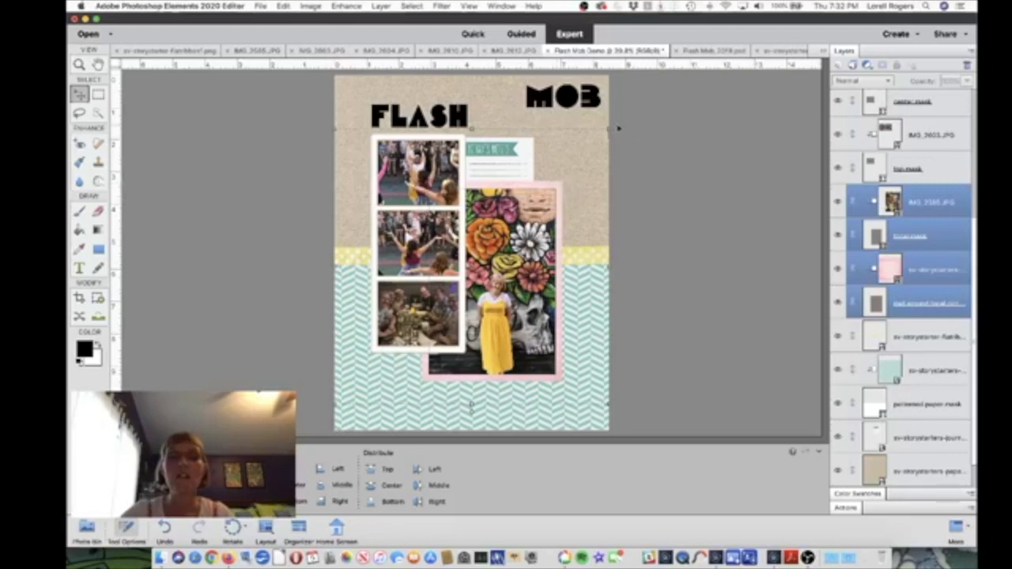
{"action": "left_click_drag", "start_coordinate": [606, 128], "coordinate": [589, 149]}
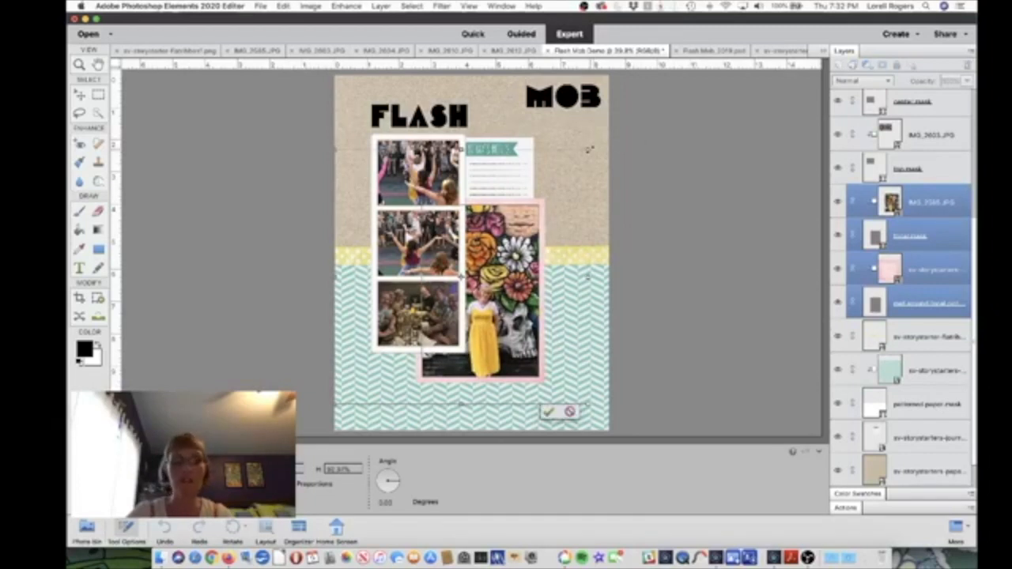
Step: Nudge the resized mural photo and its mat right and down to expose more of the journal card, and commit the transformation
{"action": "key", "text": "Right"}
{"action": "key", "text": "Right"}
{"action": "key", "text": "Right"}
{"action": "key", "text": "Right"}
{"action": "key", "text": "Right"}
{"action": "key", "text": "Right"}
{"action": "key", "text": "Right"}
{"action": "key", "text": "Right"}
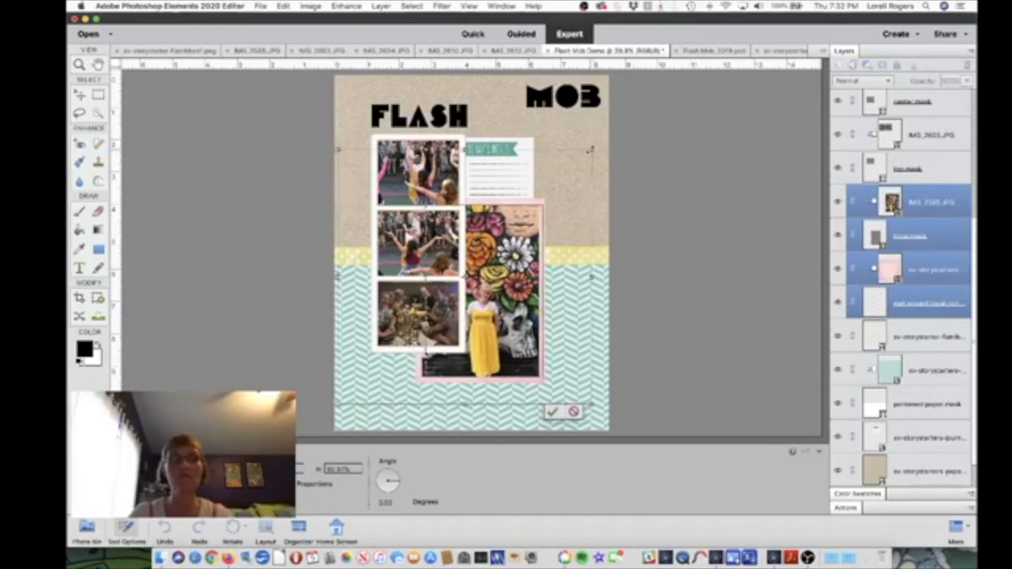
{"action": "key", "text": "Right"}
{"action": "key", "text": "Right"}
{"action": "key", "text": "Right"}
{"action": "key", "text": "Right"}
{"action": "key", "text": "Right"}
{"action": "key", "text": "Right"}
{"action": "key", "text": "Right"}
{"action": "key", "text": "Right"}
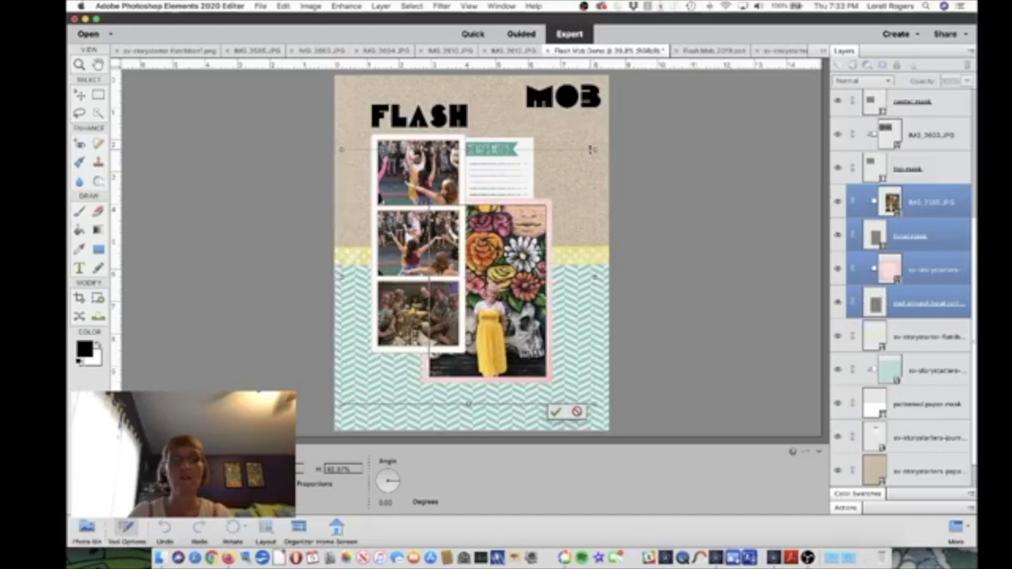
{"action": "key", "text": "Right"}
{"action": "key", "text": "Right"}
{"action": "key", "text": "Right"}
{"action": "key", "text": "Right"}
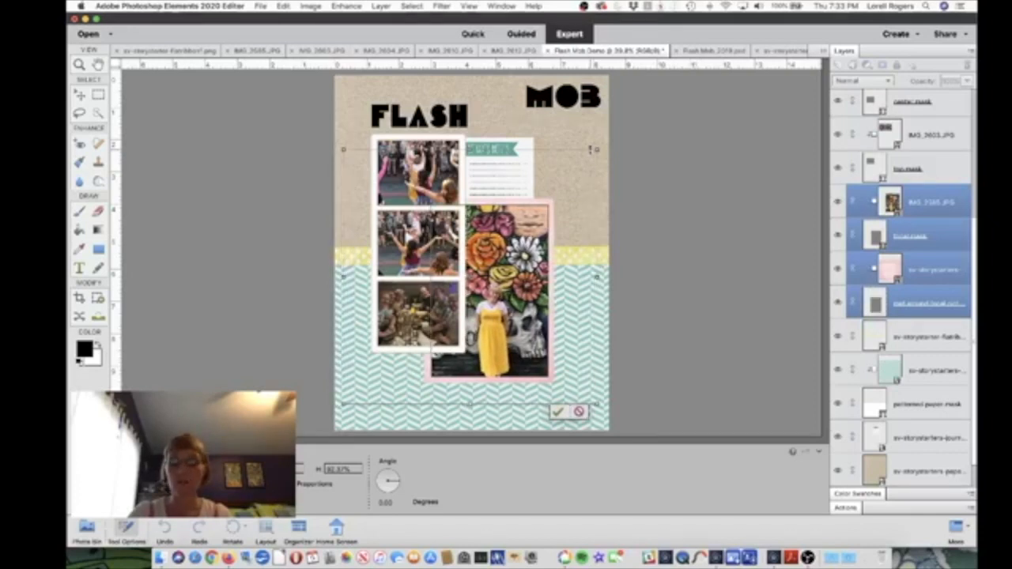
{"action": "key", "text": "Down"}
{"action": "key", "text": "Down"}
{"action": "key", "text": "Down"}
{"action": "key", "text": "Down"}
{"action": "key", "text": "Down"}
{"action": "key", "text": "Down"}
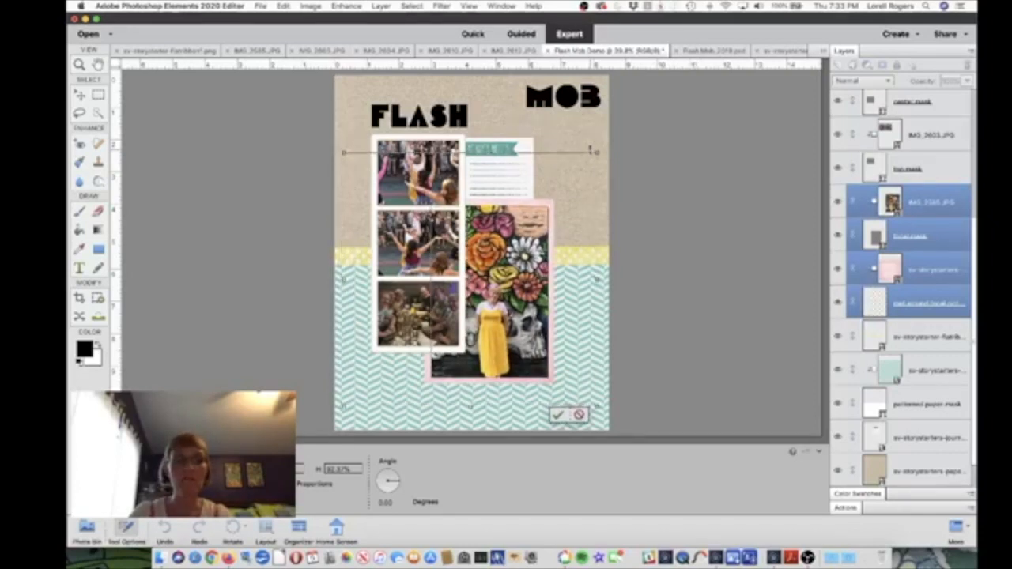
{"action": "key", "text": "Down"}
{"action": "key", "text": "Down"}
{"action": "key", "text": "Down"}
{"action": "key", "text": "Down"}
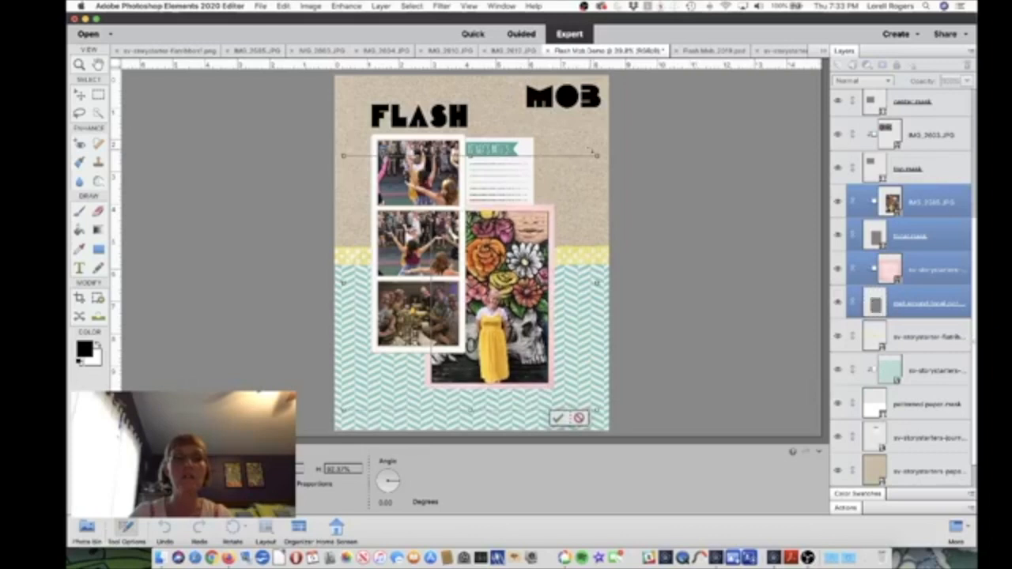
{"action": "key", "text": "Down"}
{"action": "key", "text": "Down"}
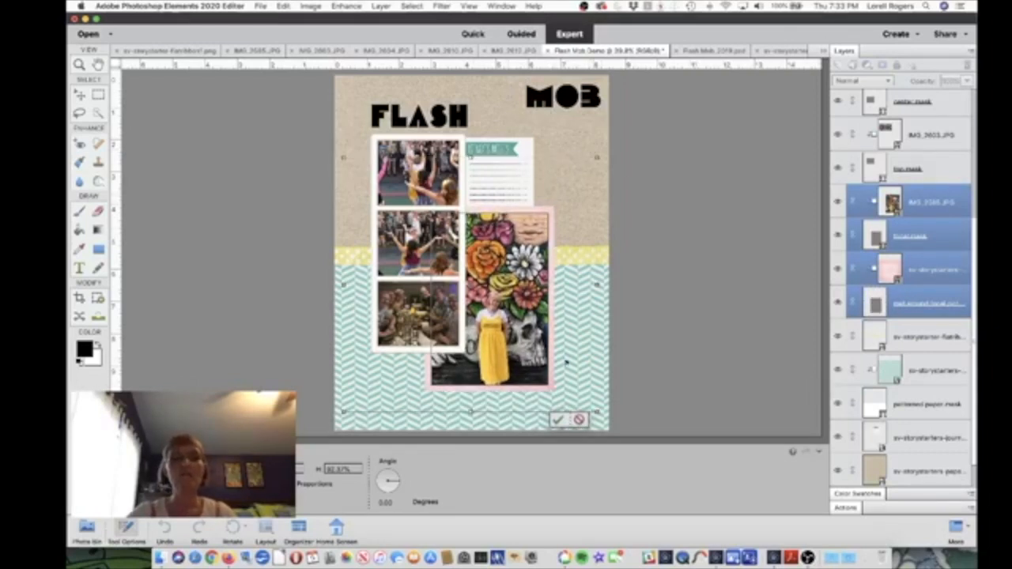
{"action": "left_click", "coordinate": [557, 420]}
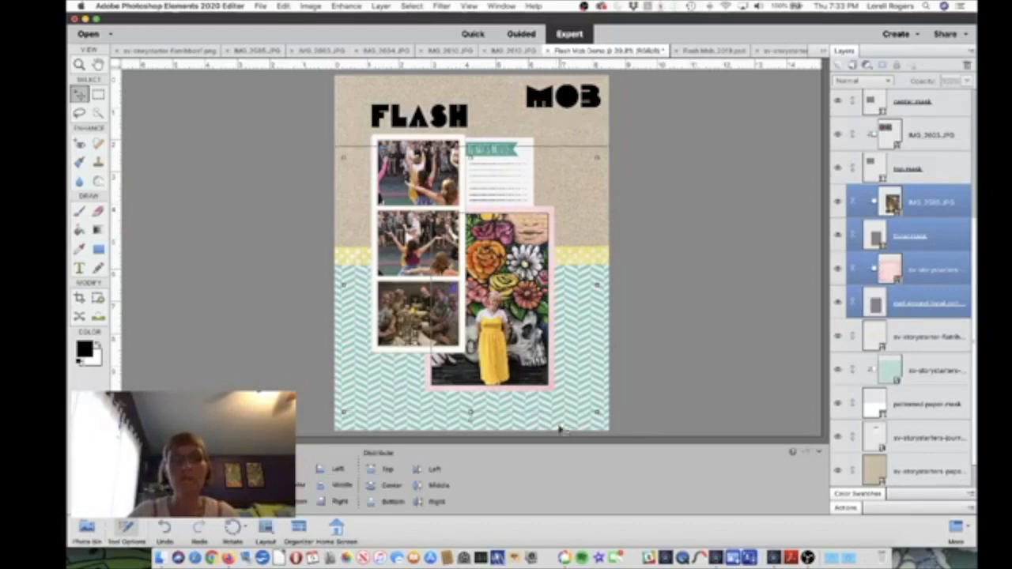
Step: Move the journal card slightly down toward the mural photo to leave room for the title above it
{"action": "left_click", "coordinate": [515, 179]}
{"action": "left_click_drag", "start_coordinate": [515, 179], "coordinate": [513, 185]}
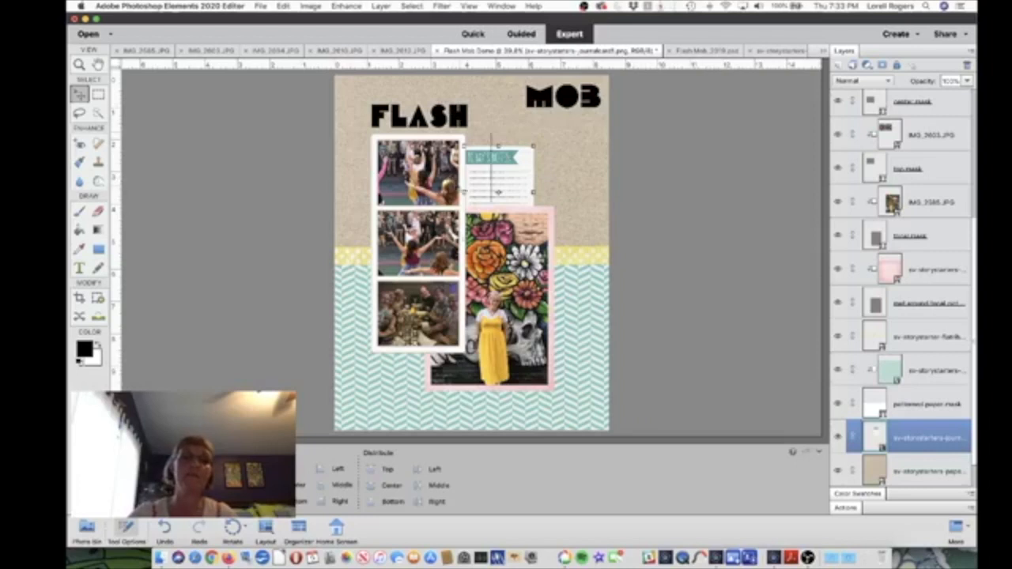
{"action": "key", "text": "Down"}
{"action": "key", "text": "Down"}
{"action": "key", "text": "Down"}
{"action": "key", "text": "Down"}
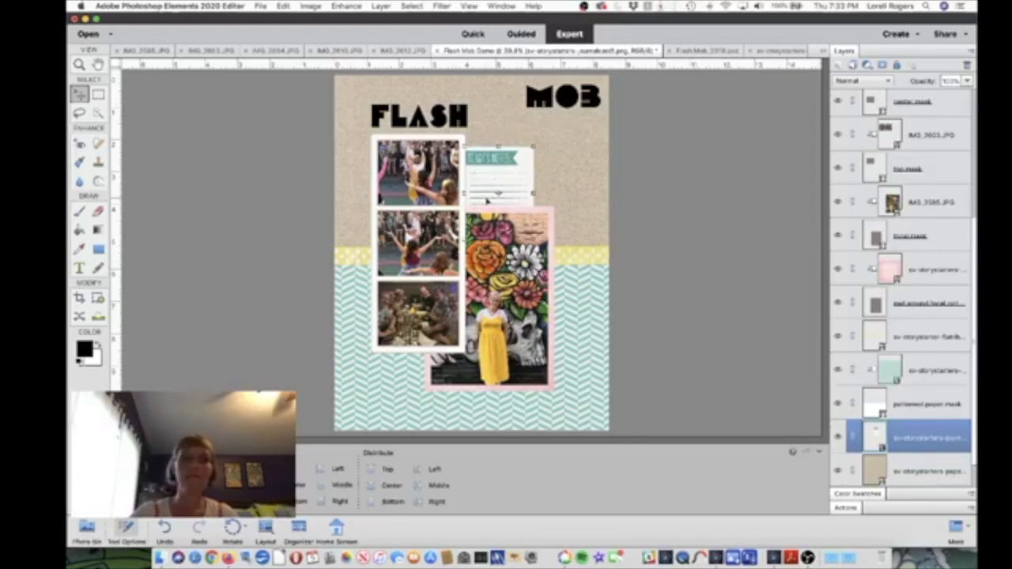
Step: Reposition FLASH just above the photo strip and MOB slightly lower beside it above the journal card, and deselect the title
{"action": "left_click_drag", "start_coordinate": [442, 117], "coordinate": [438, 121]}
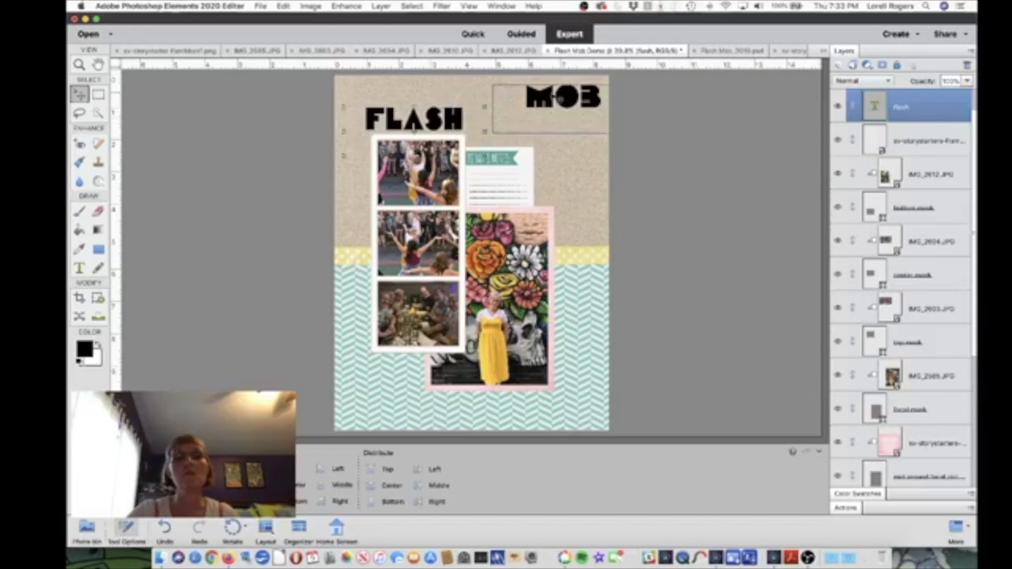
{"action": "left_click_drag", "start_coordinate": [547, 103], "coordinate": [484, 131]}
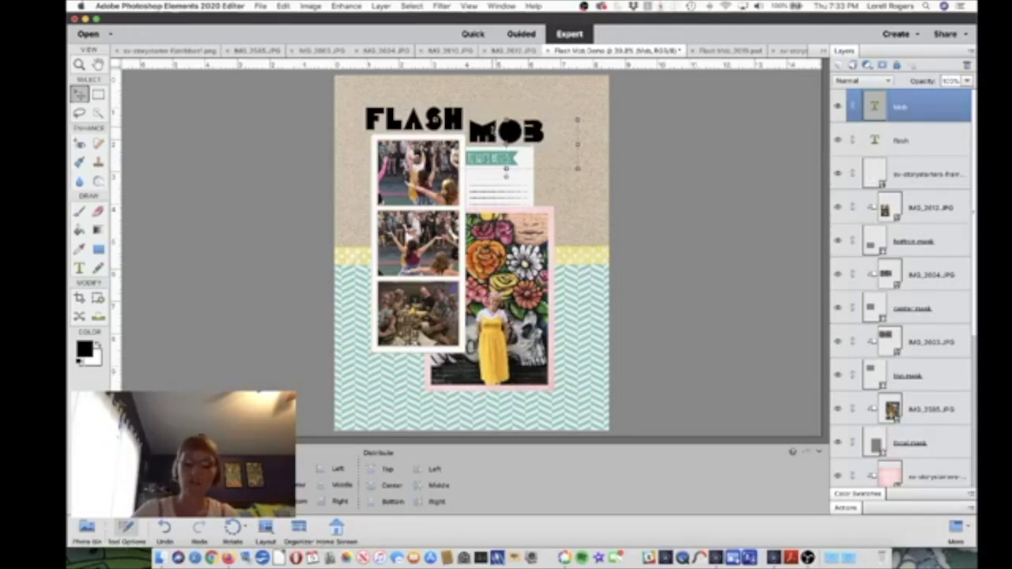
{"action": "left_click", "coordinate": [666, 245]}
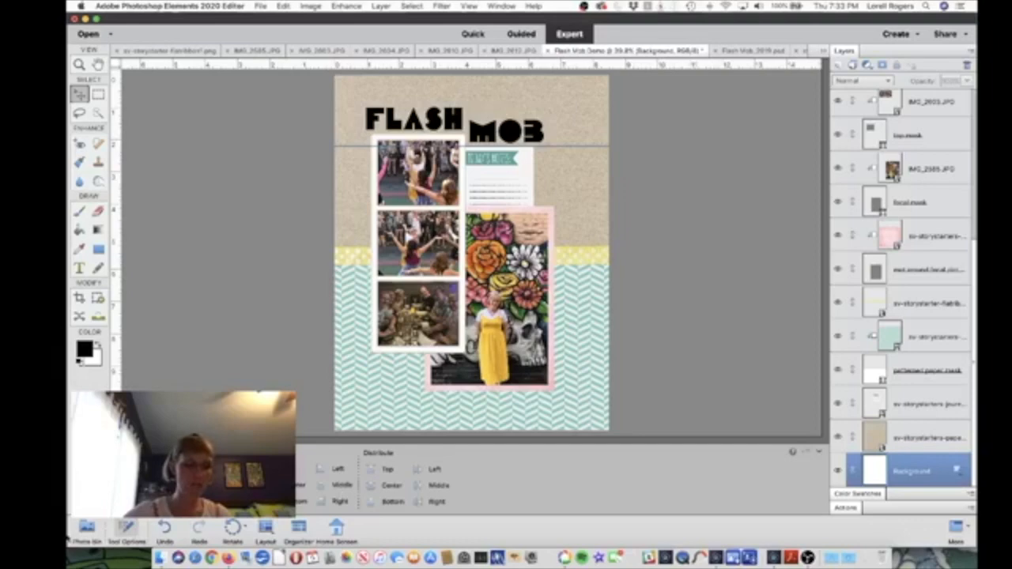
Step: Save the layered page as Flash Mob Demo.psd in the Digi LOs folder in Photoshop format
{"action": "left_click", "coordinate": [87, 527]}
{"action": "left_click", "coordinate": [87, 527]}
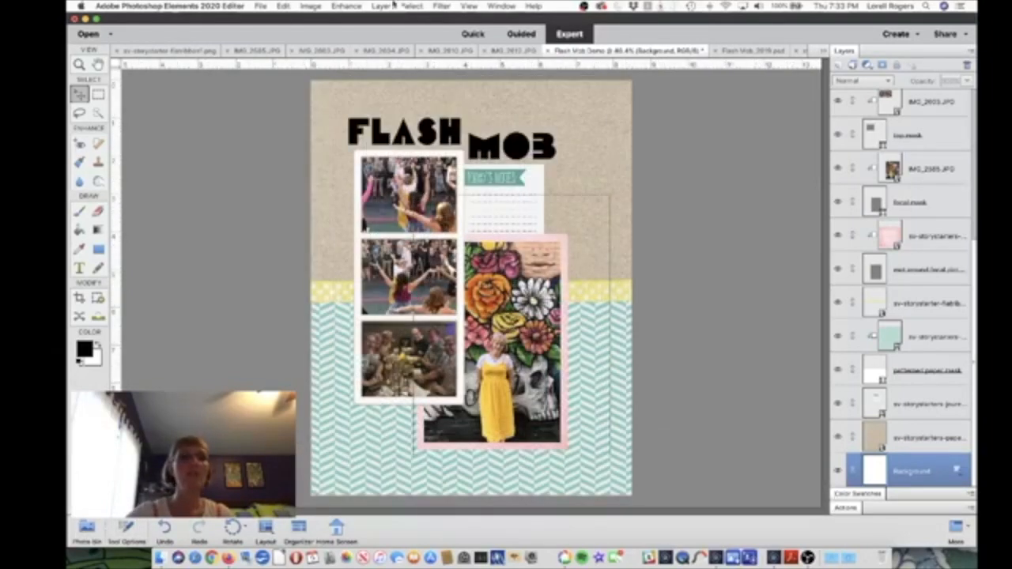
{"action": "left_click", "coordinate": [260, 6]}
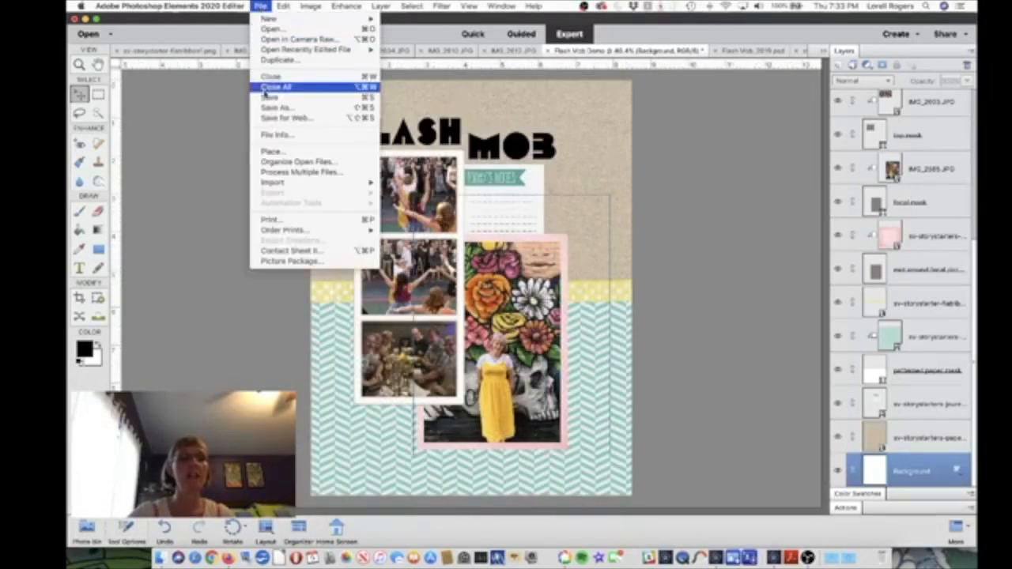
{"action": "left_click", "coordinate": [267, 97]}
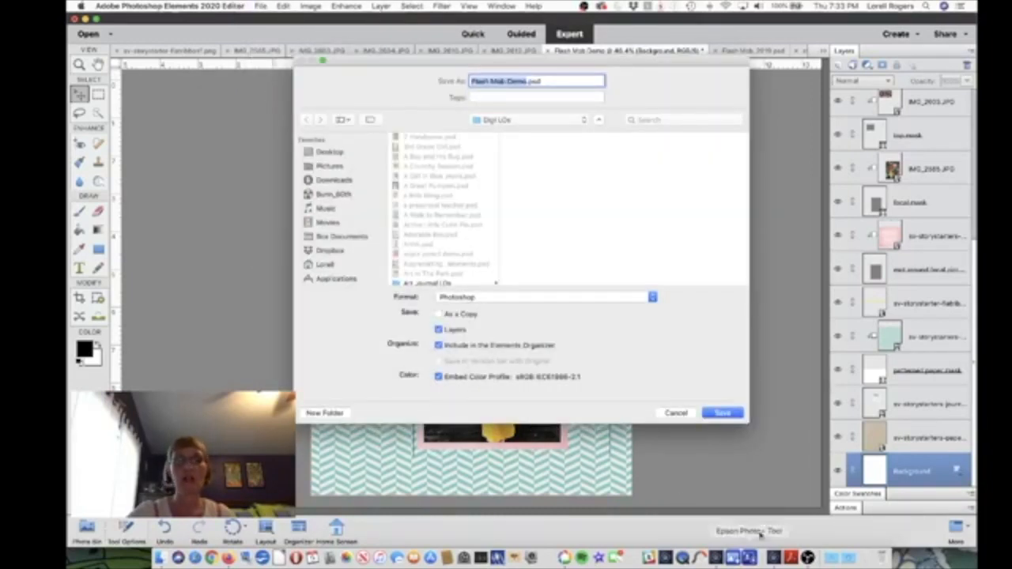
{"action": "left_click", "coordinate": [721, 414]}
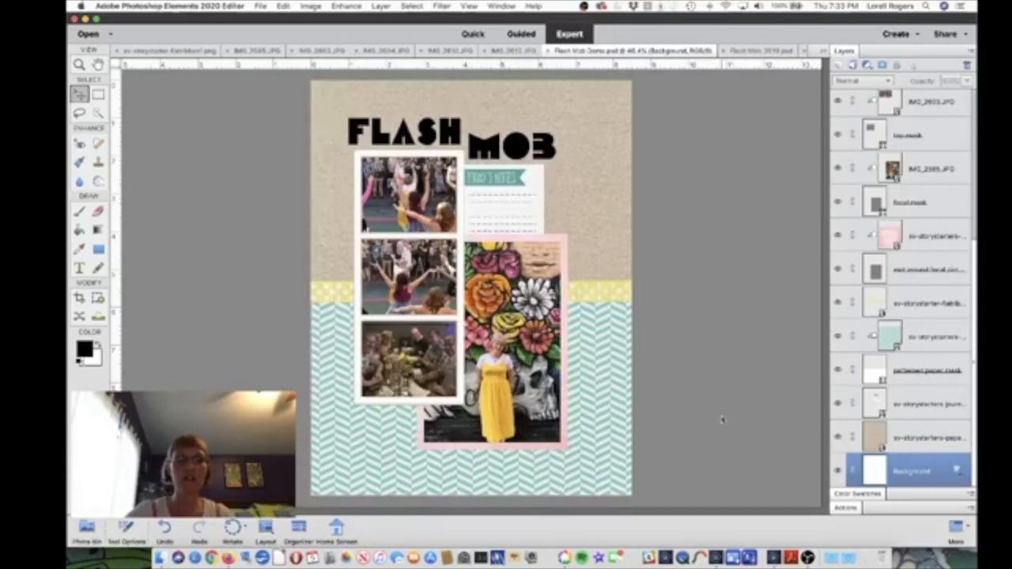
Step: Examine the finished Flash Mob_2019.psd page for its journaling and embellishments, and return to the journal card in the demo page
{"action": "scroll", "coordinate": [701, 414], "scroll_direction": "down", "scroll_amount": 5}
{"action": "scroll", "coordinate": [701, 414], "scroll_direction": "up", "scroll_amount": 5}
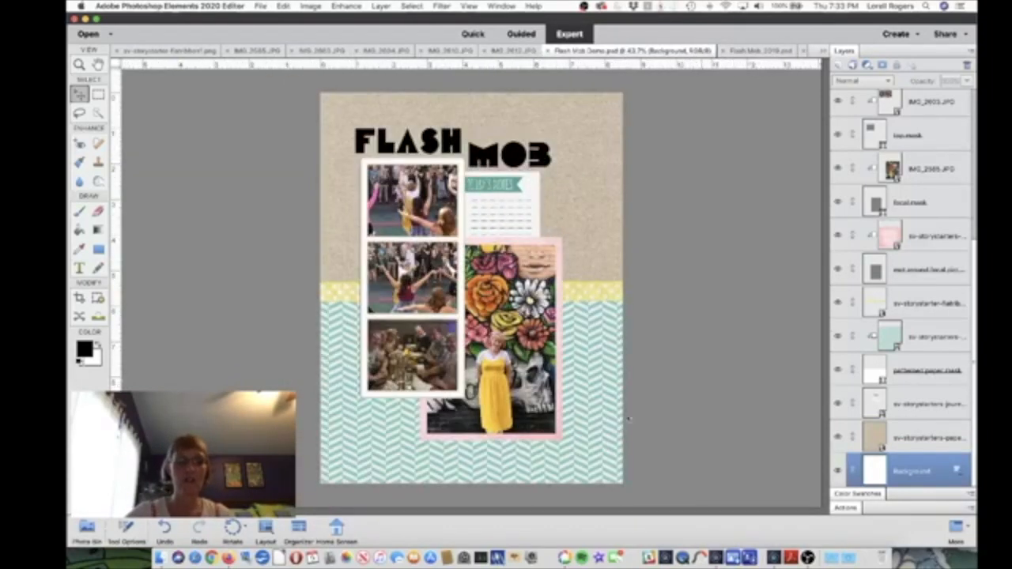
{"action": "left_click", "coordinate": [87, 528]}
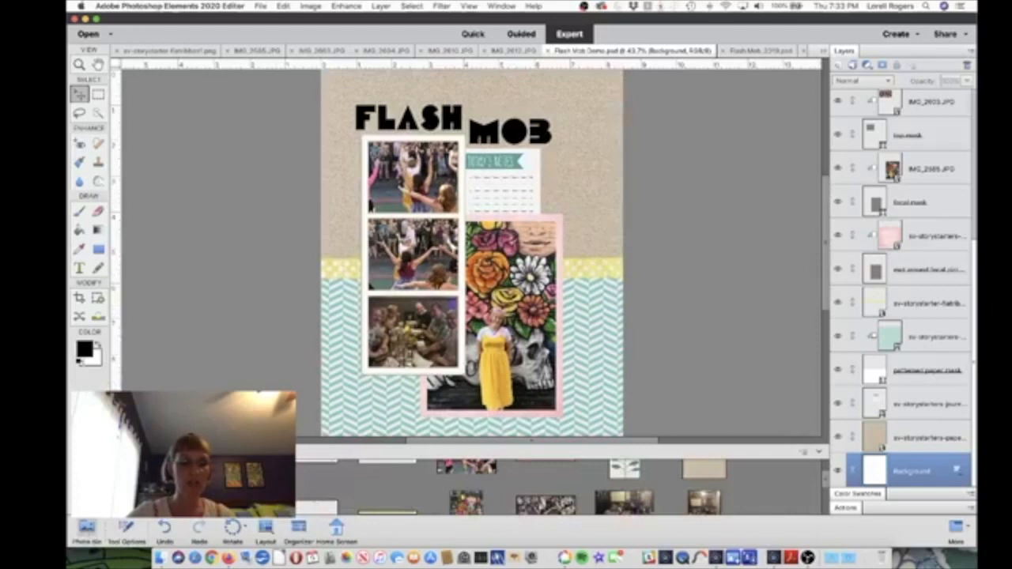
{"action": "scroll", "coordinate": [562, 487], "scroll_direction": "up", "scroll_amount": 1}
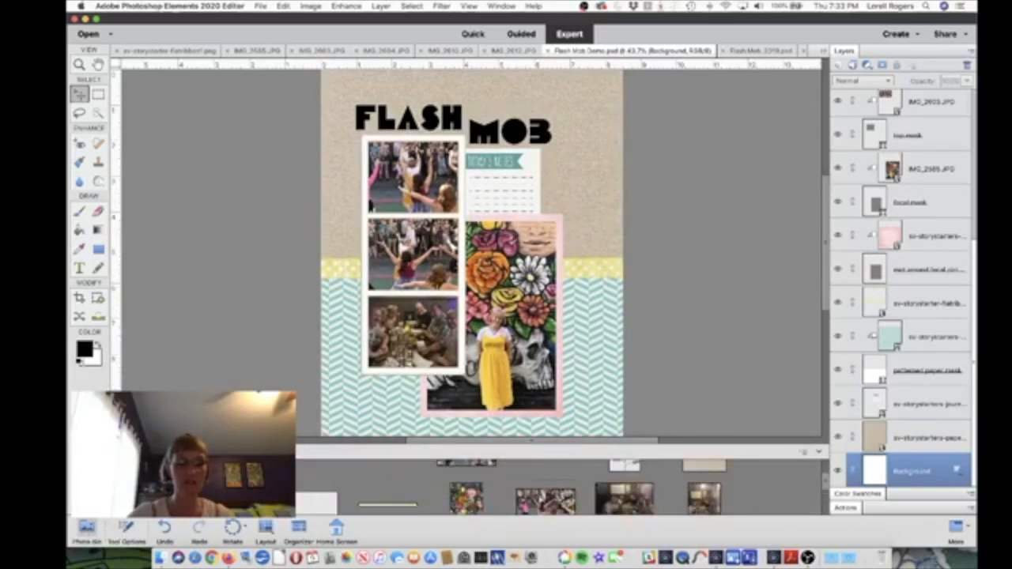
{"action": "scroll", "coordinate": [562, 487], "scroll_direction": "up", "scroll_amount": 2}
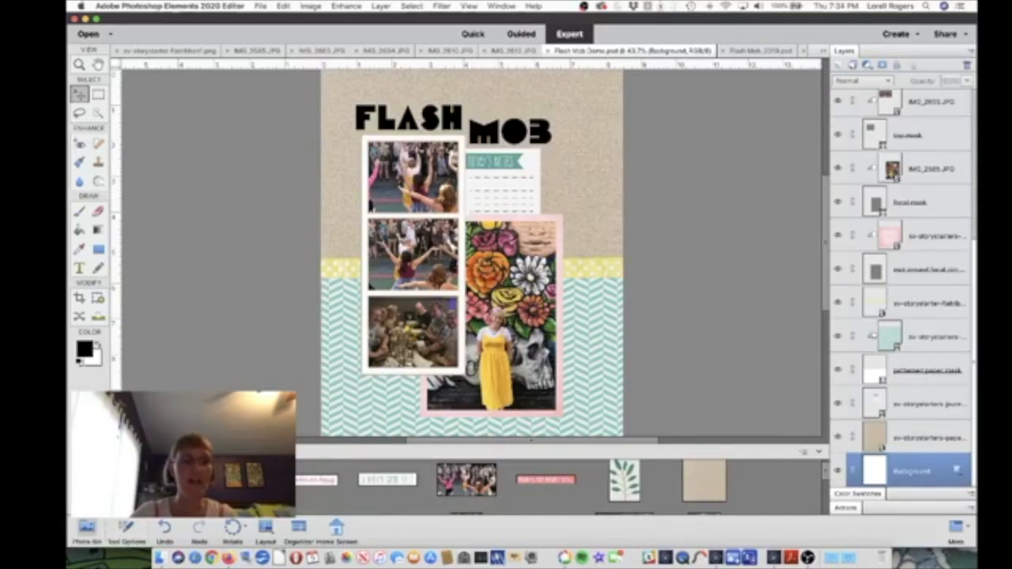
{"action": "scroll", "coordinate": [562, 482], "scroll_direction": "up", "scroll_amount": 3}
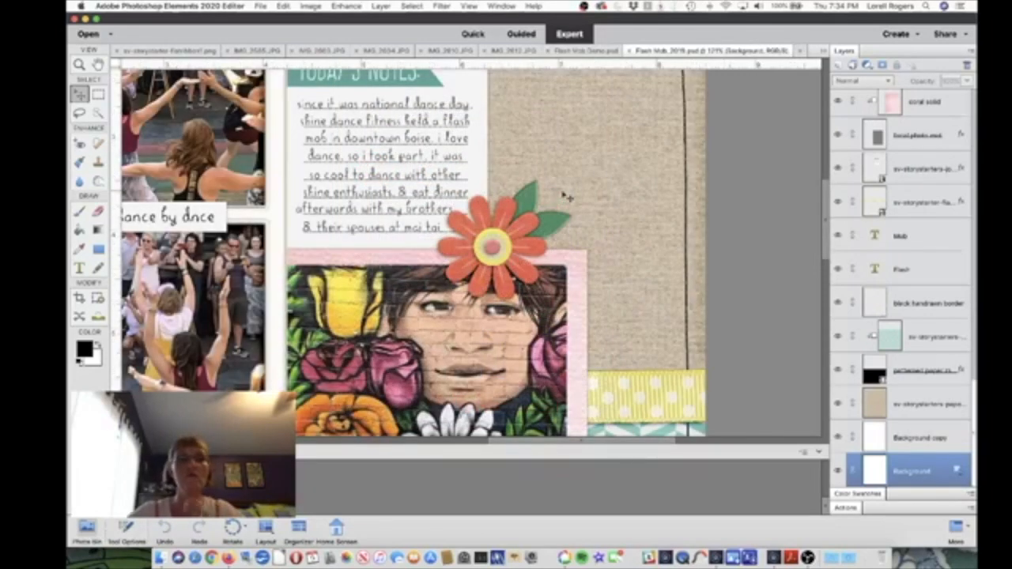
{"action": "scroll", "coordinate": [455, 134], "scroll_direction": "down", "scroll_amount": 2}
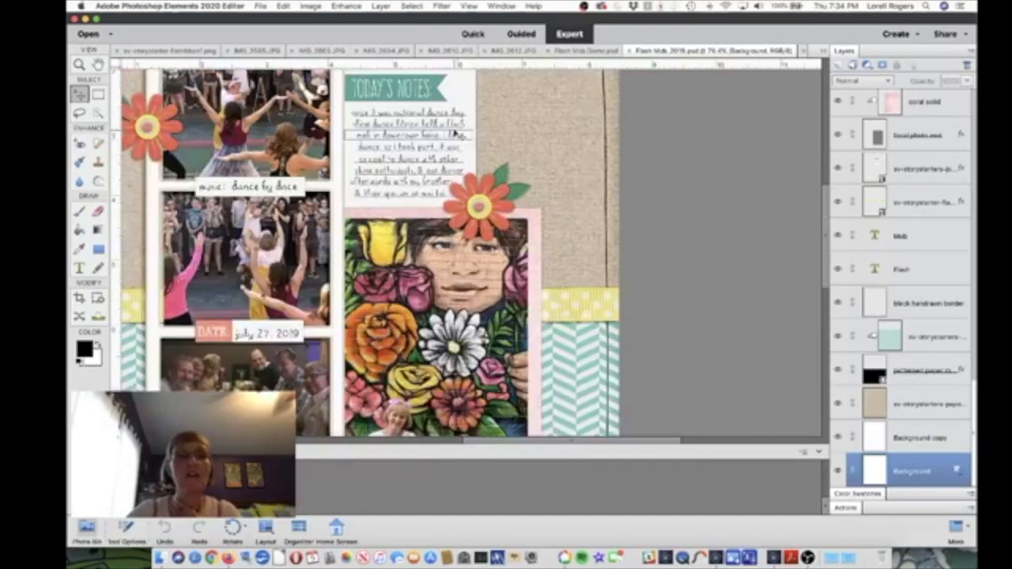
{"action": "scroll", "coordinate": [455, 136], "scroll_direction": "down", "scroll_amount": 5}
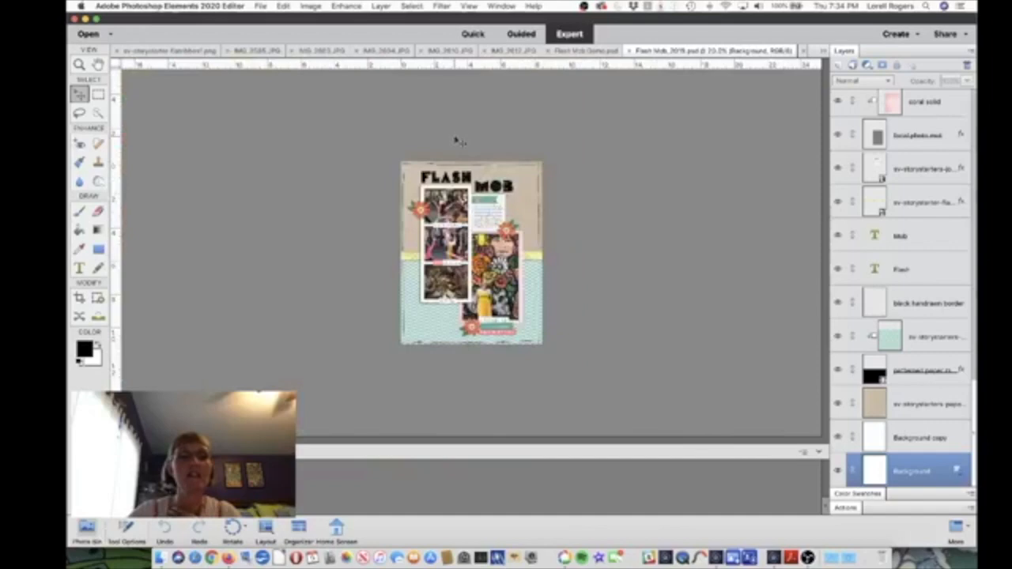
{"action": "scroll", "coordinate": [459, 140], "scroll_direction": "up", "scroll_amount": 3}
{"action": "scroll", "coordinate": [463, 143], "scroll_direction": "up", "scroll_amount": 1}
{"action": "scroll", "coordinate": [359, 230], "scroll_direction": "down", "scroll_amount": 3}
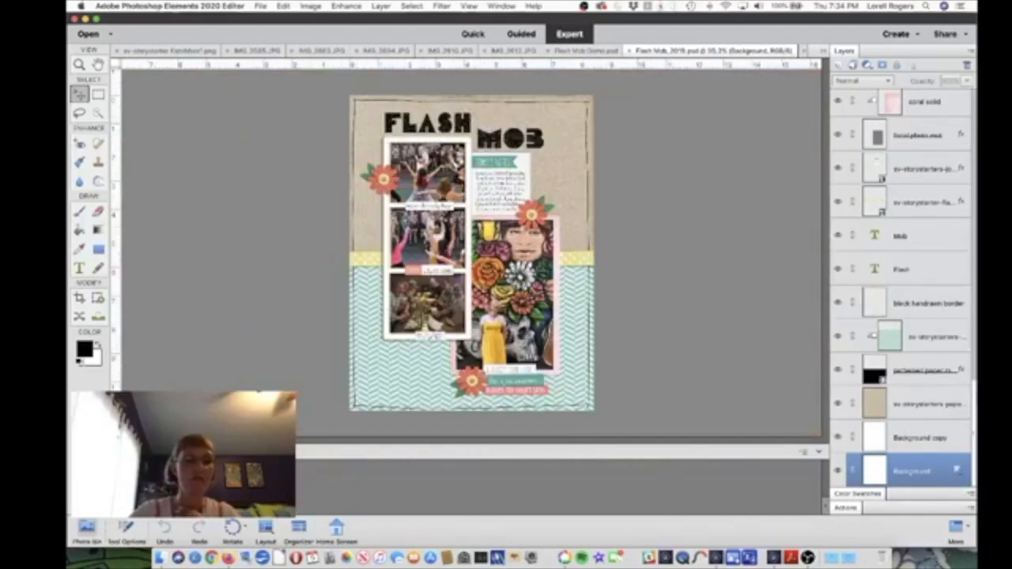
{"action": "scroll", "coordinate": [553, 484], "scroll_direction": "up", "scroll_amount": 1}
{"action": "left_click", "coordinate": [586, 51]}
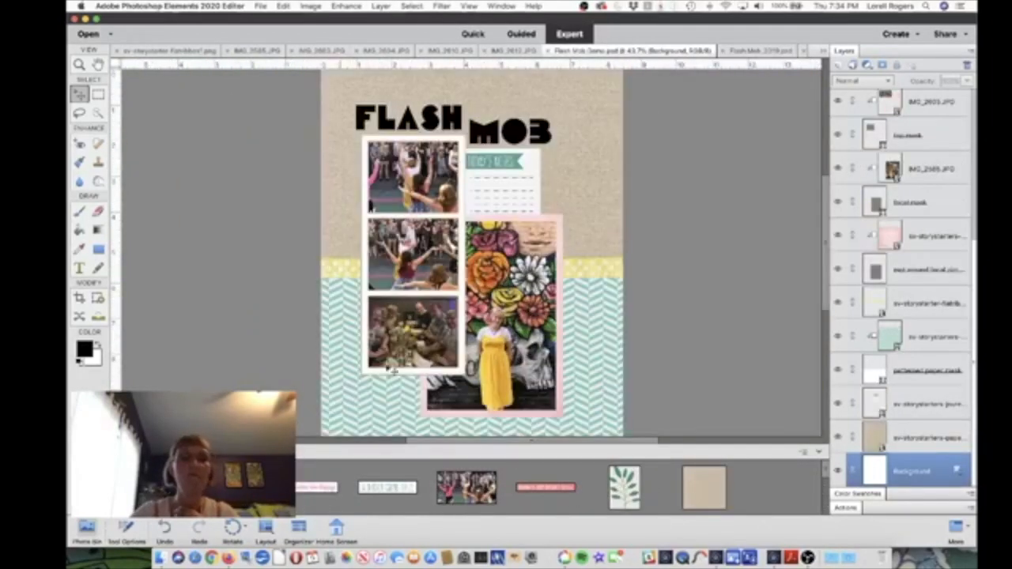
{"action": "scroll", "coordinate": [525, 197], "scroll_direction": "up", "scroll_amount": 3}
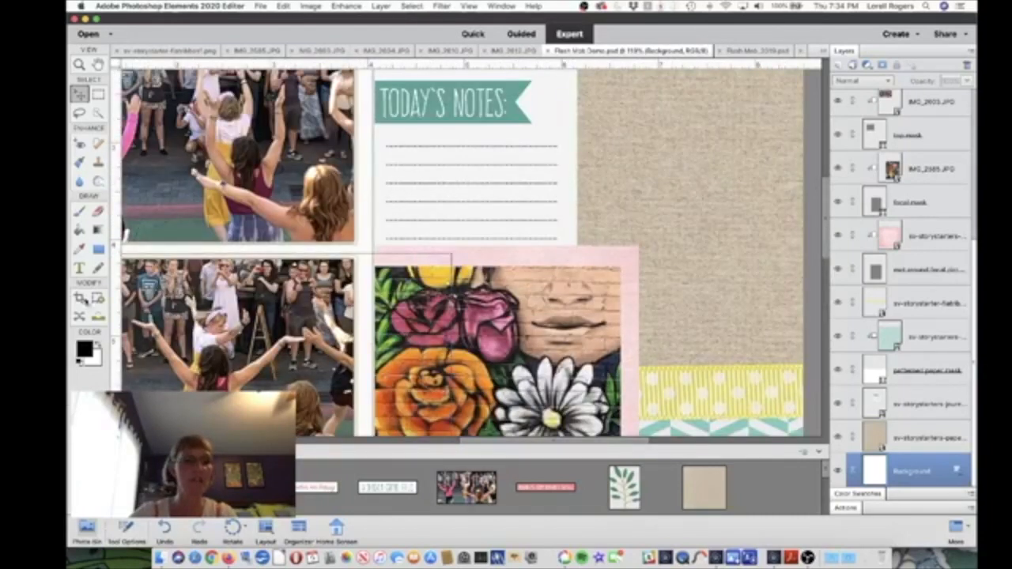
{"action": "left_click", "coordinate": [80, 268]}
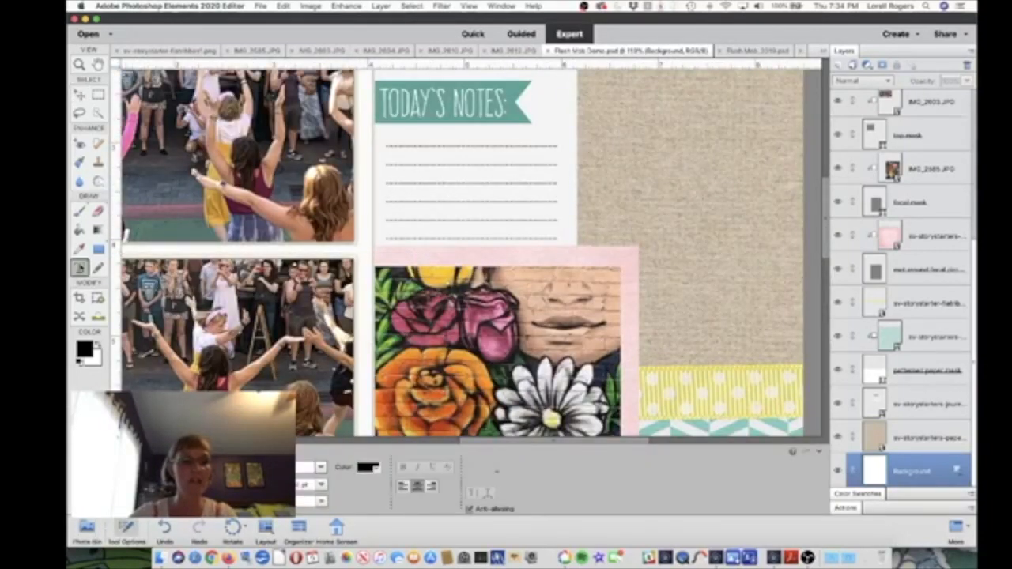
{"action": "left_click", "coordinate": [473, 154]}
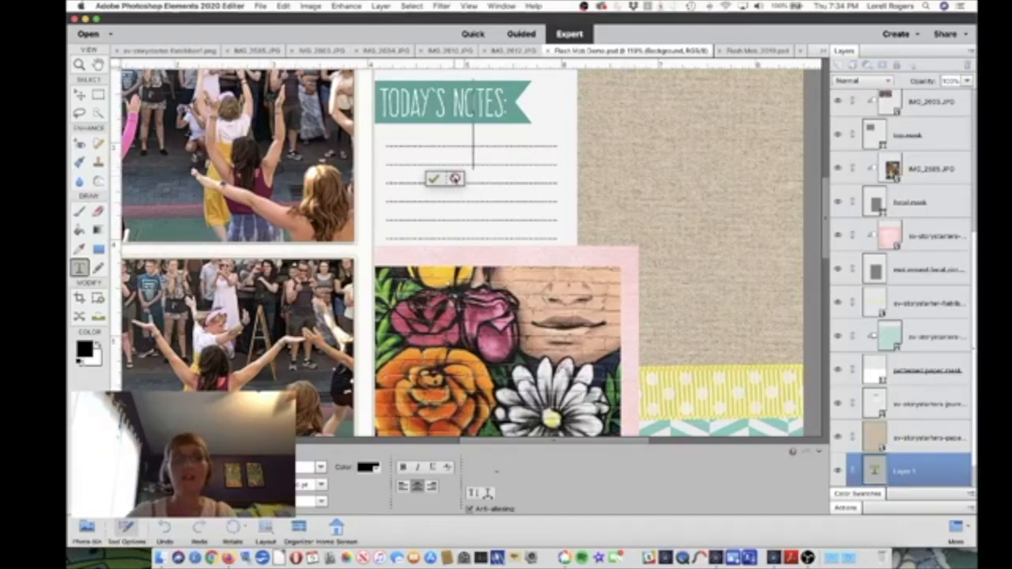
{"action": "left_click", "coordinate": [455, 179]}
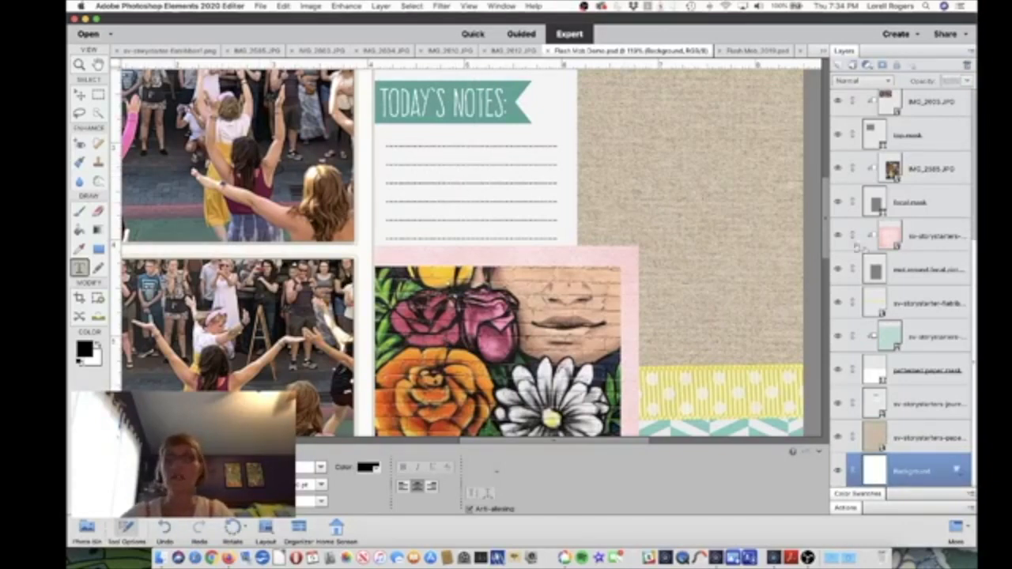
Step: Add a new blank layer directly above the journal card layer
{"action": "scroll", "coordinate": [869, 249], "scroll_direction": "up", "scroll_amount": 6}
{"action": "scroll", "coordinate": [885, 285], "scroll_direction": "down", "scroll_amount": 6}
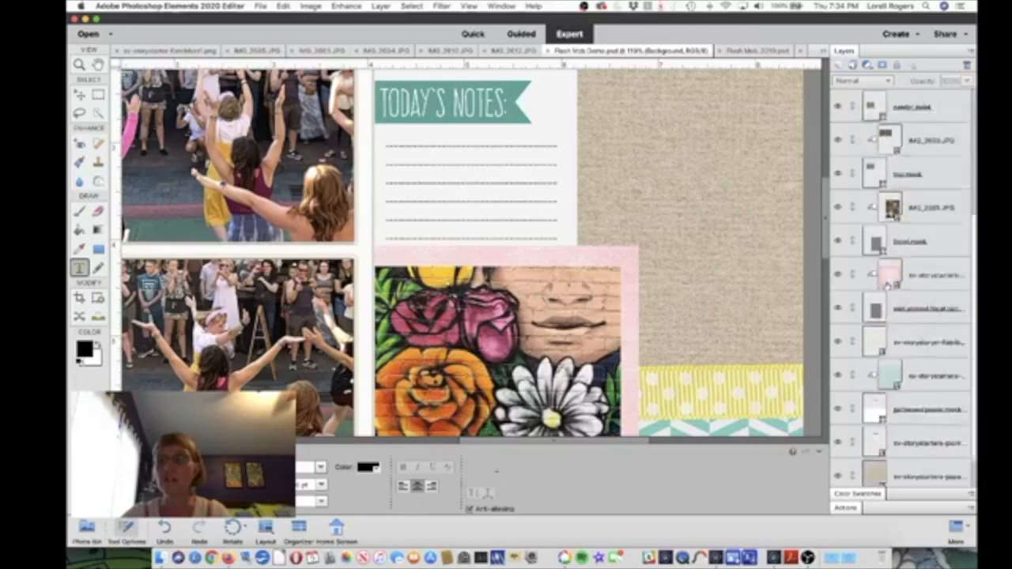
{"action": "left_click", "coordinate": [80, 94]}
{"action": "left_click", "coordinate": [469, 165]}
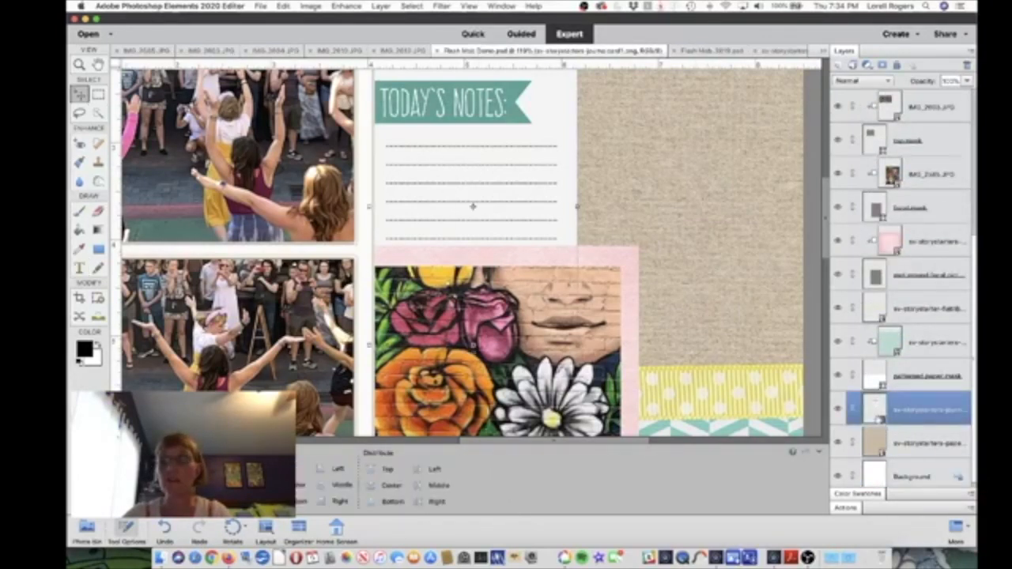
{"action": "left_click", "coordinate": [839, 65]}
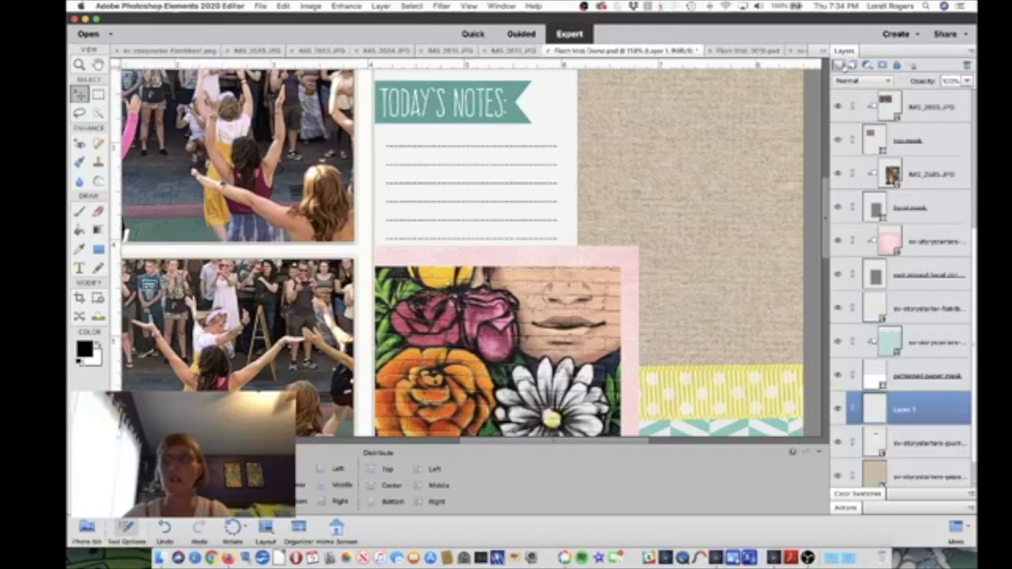
Step: Choose a handwritten-style font for the journaling text
{"action": "key", "text": "t"}
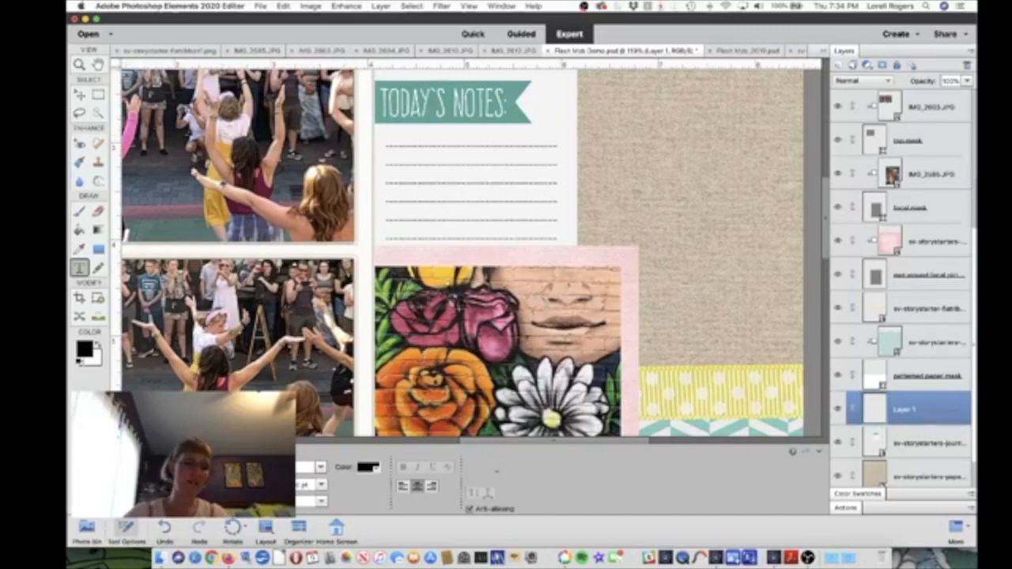
{"action": "left_click", "coordinate": [320, 467]}
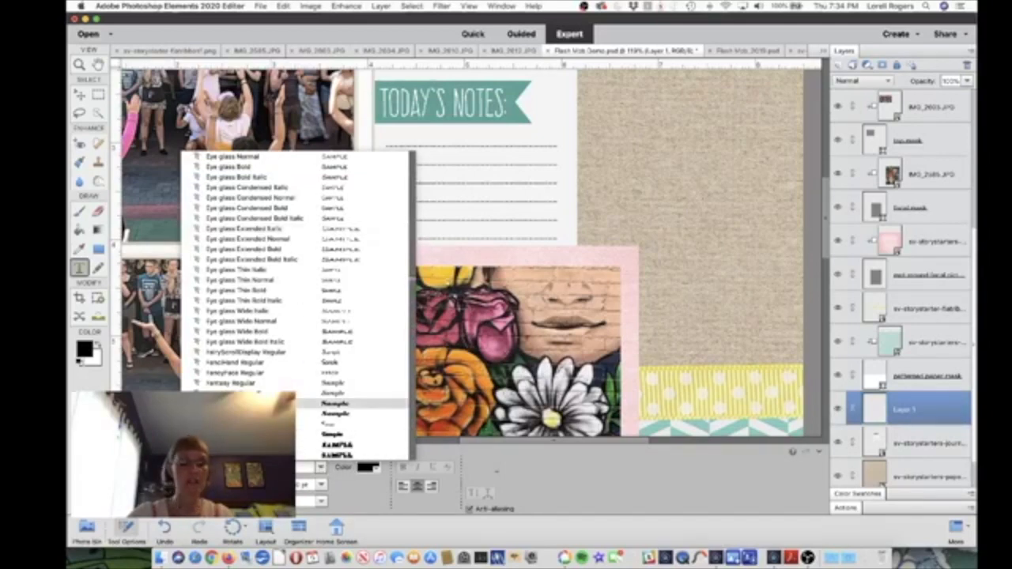
{"action": "key", "text": "BackSpace"}
{"action": "key", "text": "BackSpace"}
{"action": "key", "text": "BackSpace"}
{"action": "key", "text": "BackSpace"}
{"action": "key", "text": "BackSpace"}
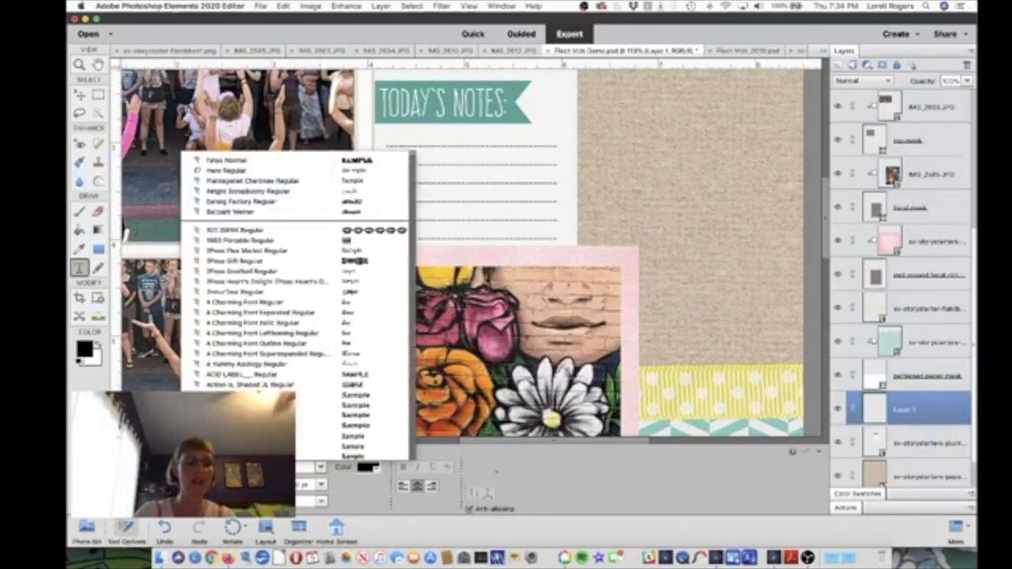
{"action": "scroll", "coordinate": [305, 305], "scroll_direction": "down", "scroll_amount": 10}
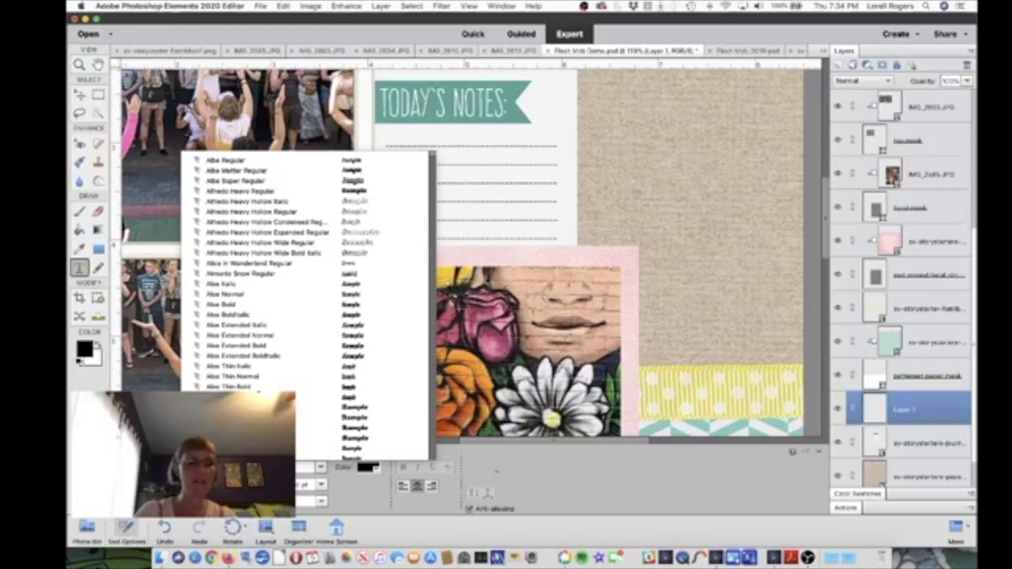
{"action": "type", "text": "m"}
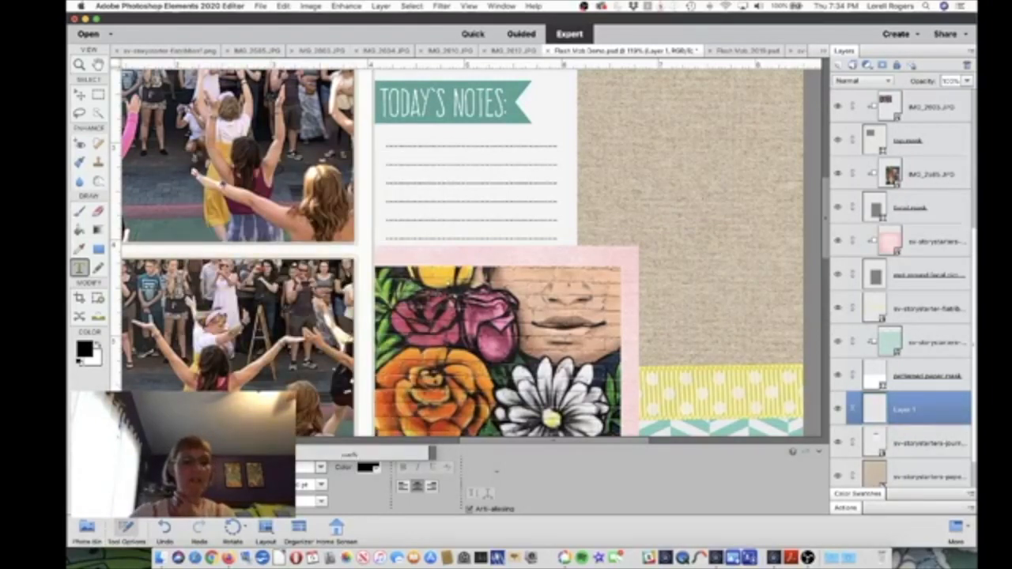
{"action": "key", "text": "Return"}
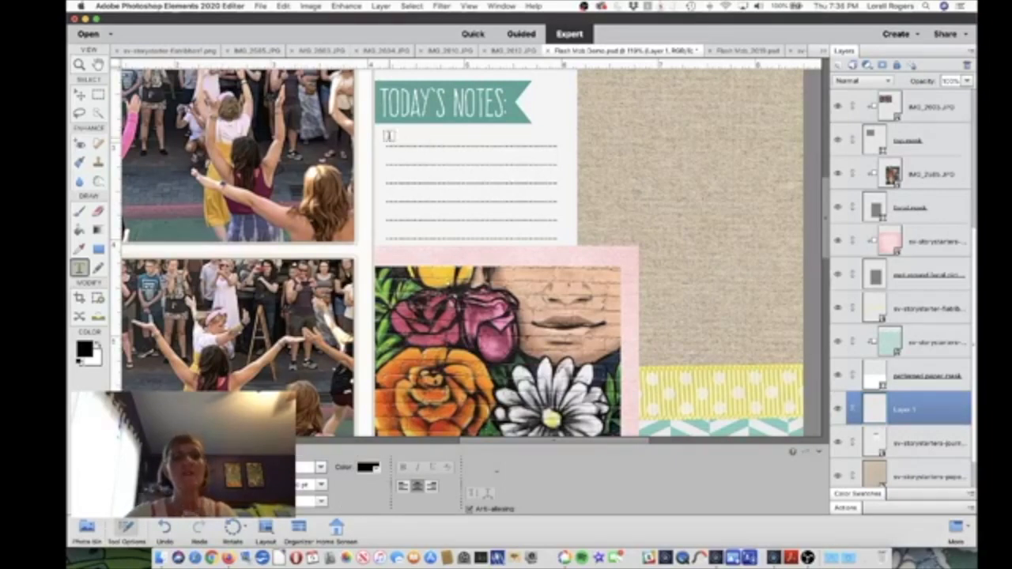
Step: Add a text box across the journal card's first ruled line reading "since it was national dance day," and commit it
{"action": "left_click_drag", "start_coordinate": [388, 133], "coordinate": [561, 155]}
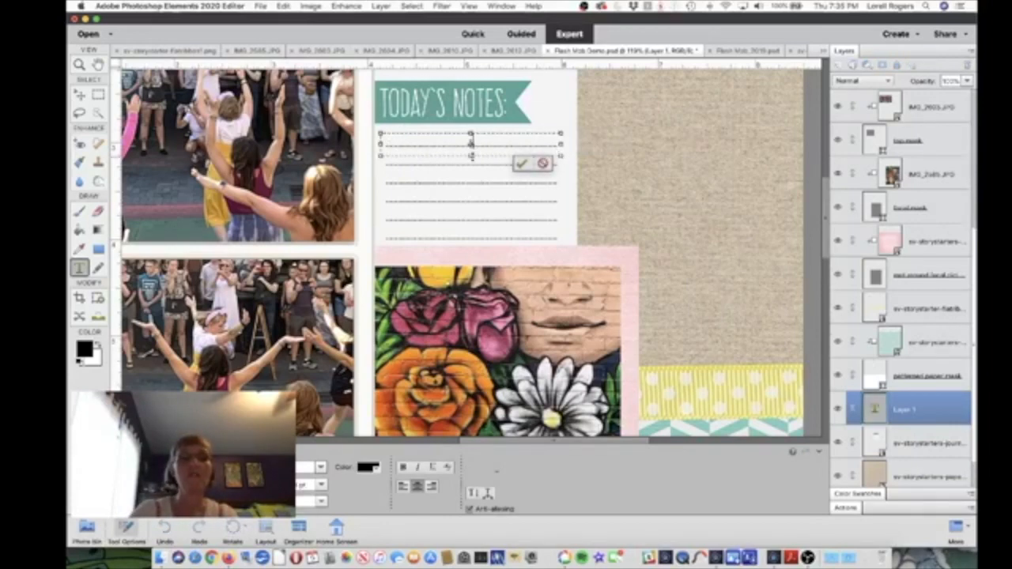
{"action": "type", "text": "since i"}
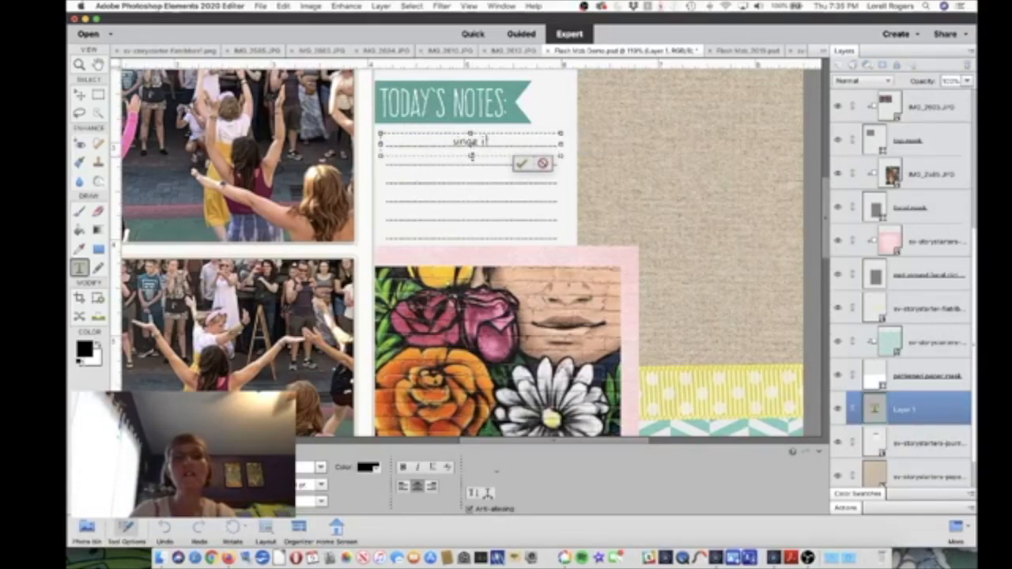
{"action": "type", "text": "t was national"}
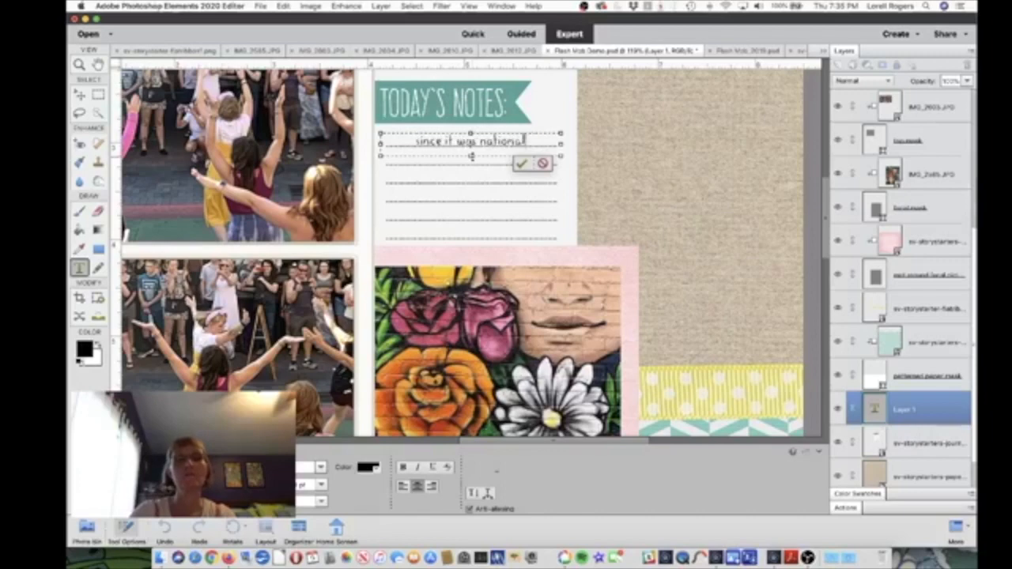
{"action": "type", "text": " dance day"}
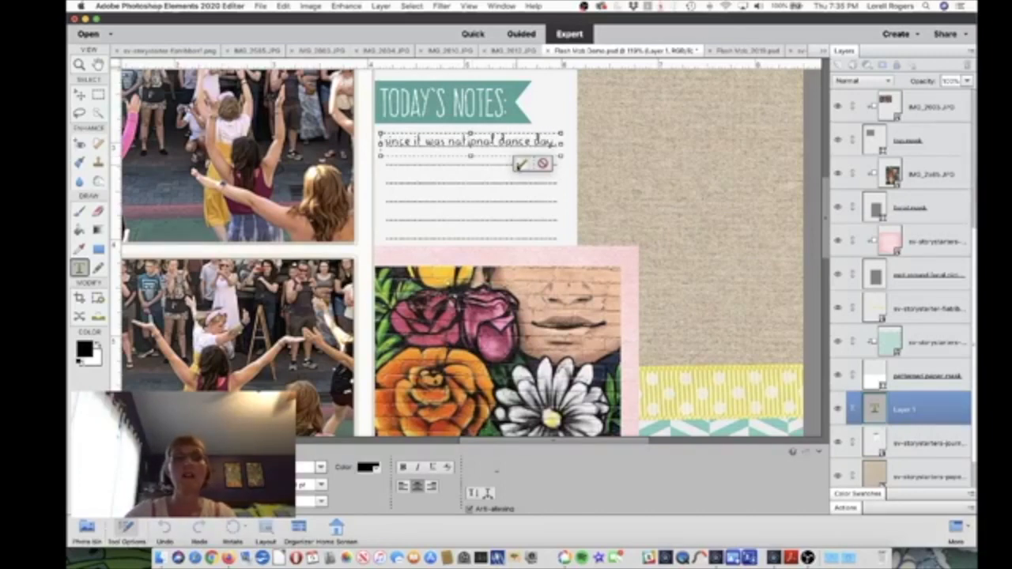
{"action": "left_click", "coordinate": [521, 165]}
Step: Duplicate the first journaling line just below and nudge the copy up to sit on the second ruled line
{"action": "key", "text": "v"}
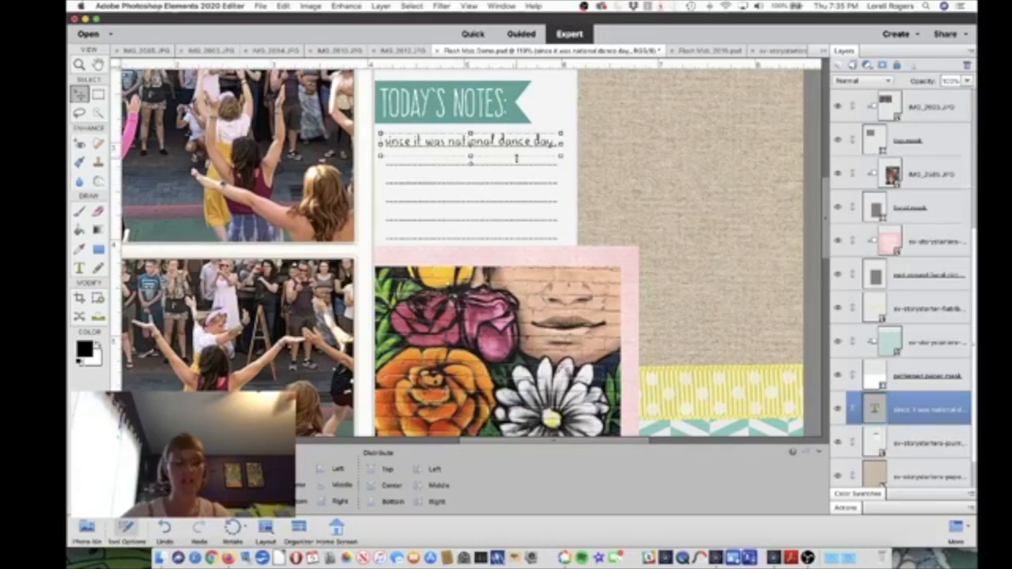
{"action": "mouse_move", "coordinate": [516, 158]}
{"action": "left_mouse_down"}
{"action": "mouse_move", "coordinate": [518, 147]}
{"action": "mouse_move", "coordinate": [518, 168]}
{"action": "left_mouse_up"}
{"action": "key", "text": "Up"}
{"action": "key", "text": "Up"}
{"action": "key", "text": "Up"}
{"action": "key", "text": "Up"}
{"action": "key", "text": "Up"}
{"action": "key", "text": "Up"}
{"action": "key", "text": "Up"}
{"action": "key", "text": "Up"}
{"action": "key", "text": "Up"}
{"action": "key", "text": "Up"}
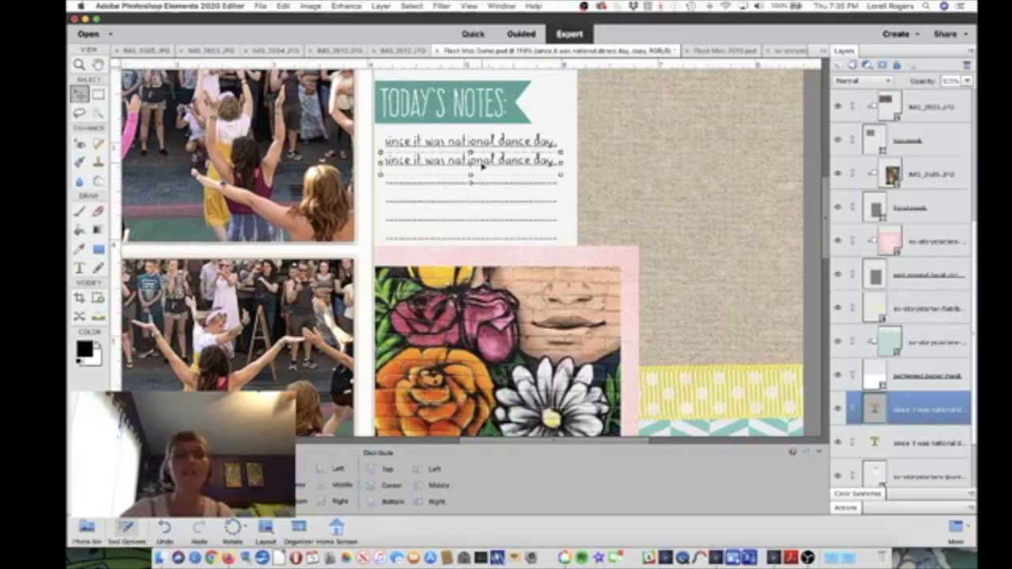
Step: Replace the text of the second journaling line with "shine fitness did a flash mob."
{"action": "double_click", "coordinate": [530, 163]}
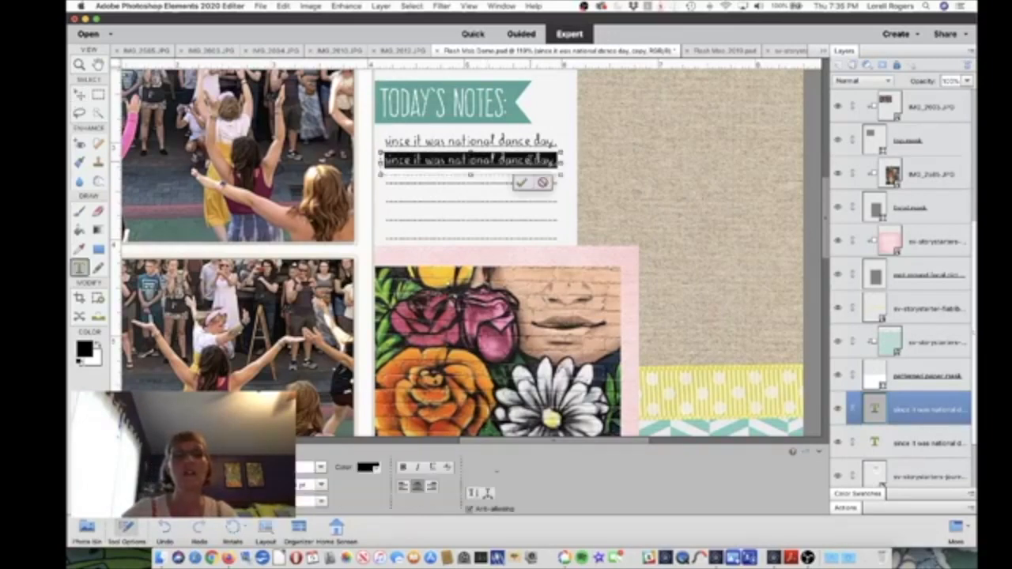
{"action": "type", "text": "shine"}
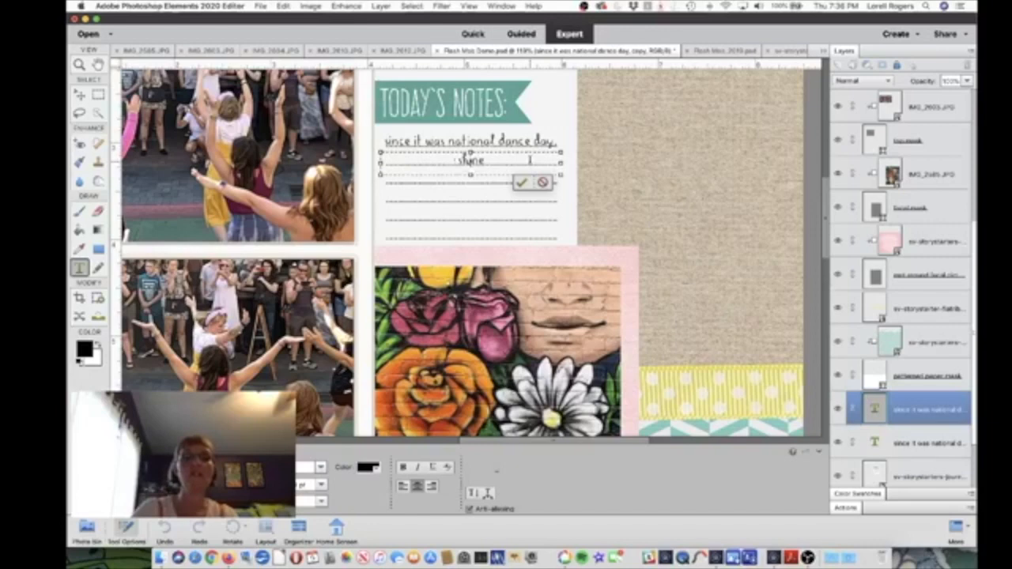
{"action": "type", "text": " fitness"}
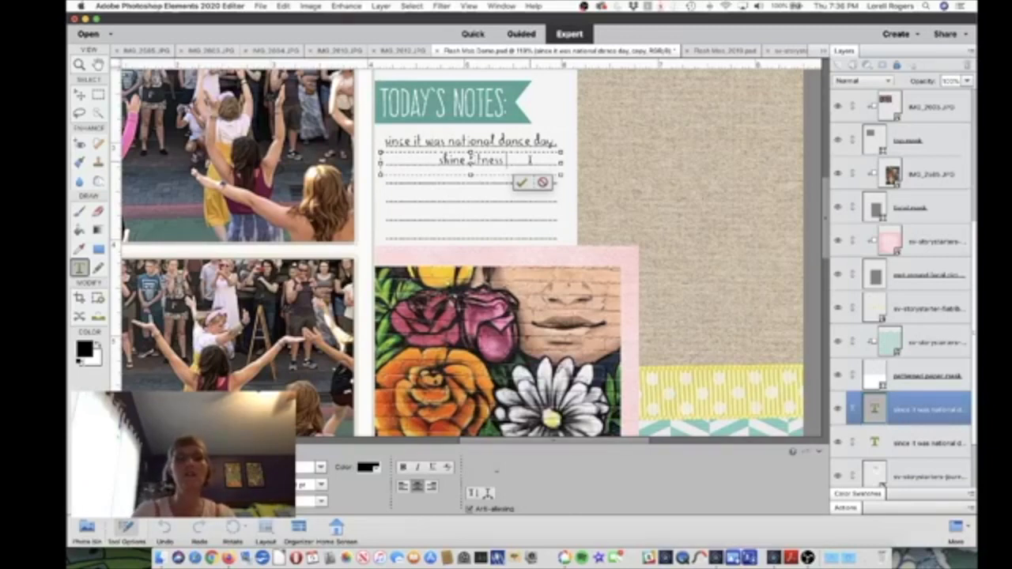
{"action": "type", "text": "k"}
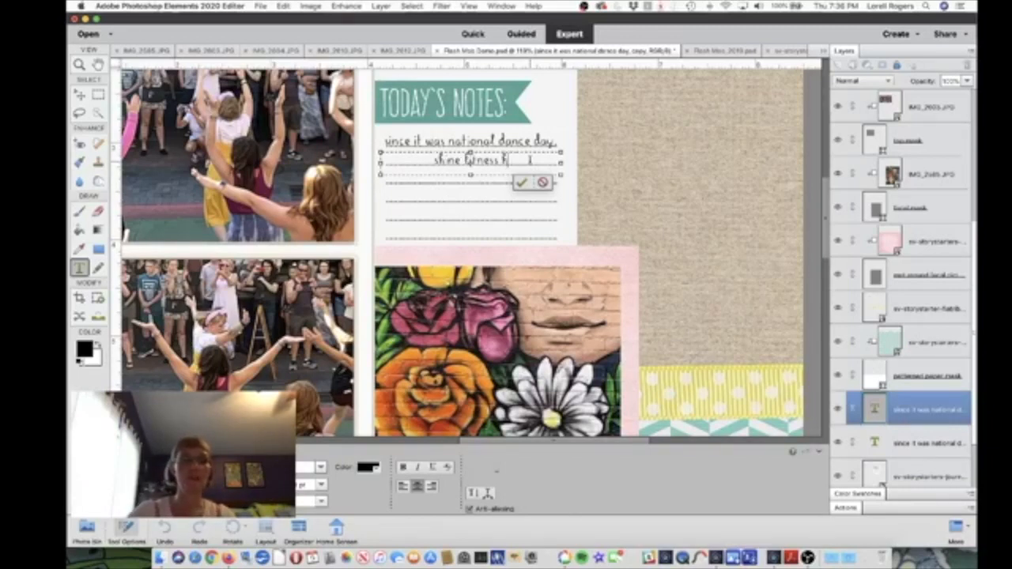
{"action": "type", "text": "ids a flash mob"}
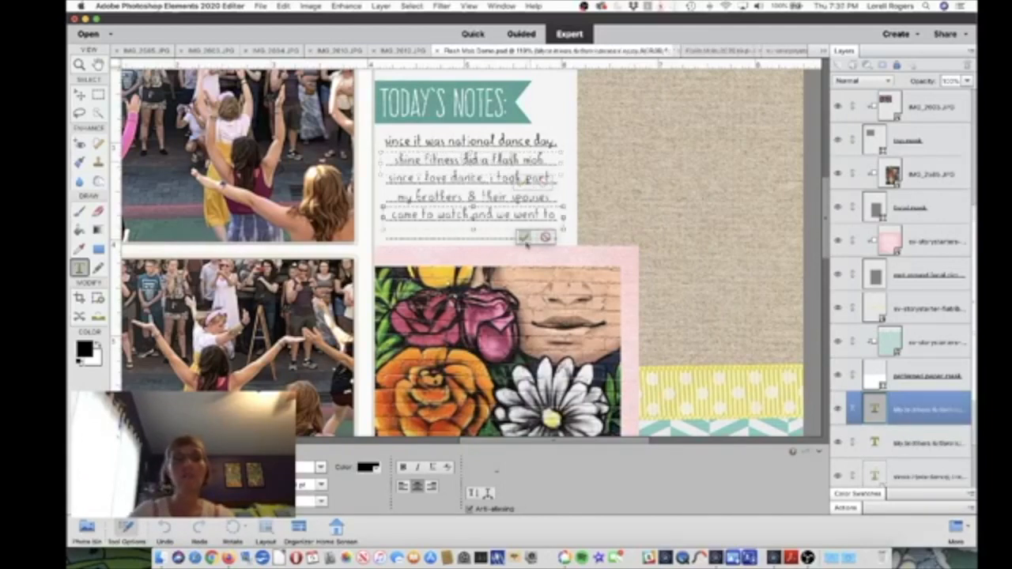
Step: Duplicate the fifth journaling line just below and nudge the copy down to sit on the card's last ruled line
{"action": "left_click", "coordinate": [79, 93]}
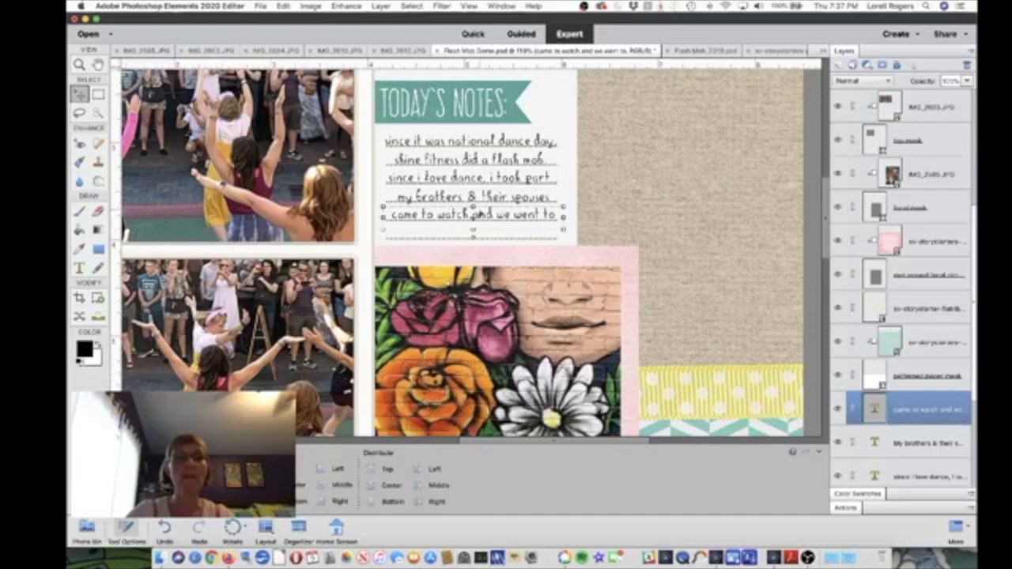
{"action": "left_click_drag", "start_coordinate": [478, 215], "coordinate": [476, 236]}
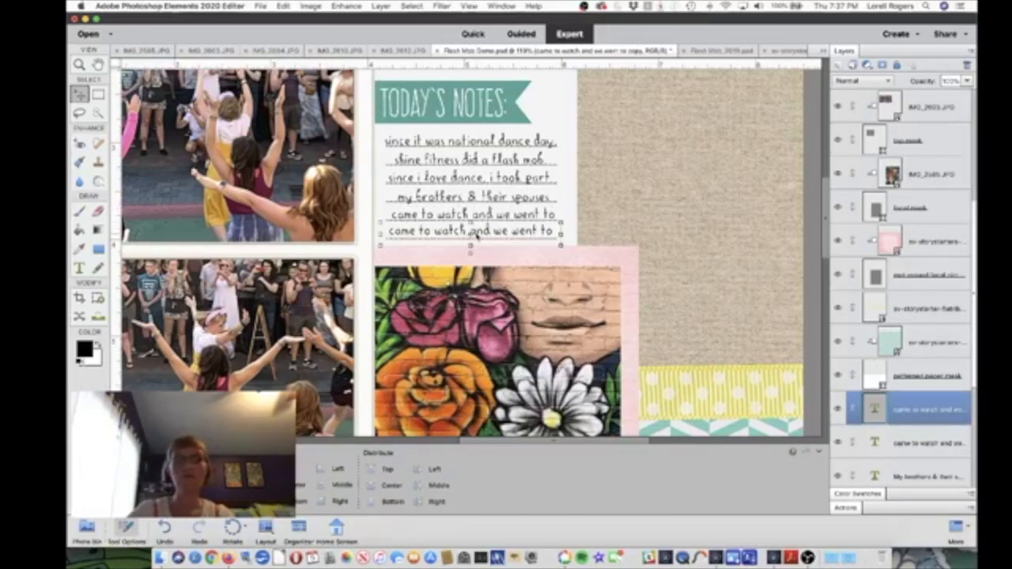
{"action": "key", "text": "Down"}
{"action": "key", "text": "Down"}
{"action": "key", "text": "Down"}
{"action": "key", "text": "Down"}
{"action": "key", "text": "Down"}
{"action": "key", "text": "Down"}
{"action": "key", "text": "Down"}
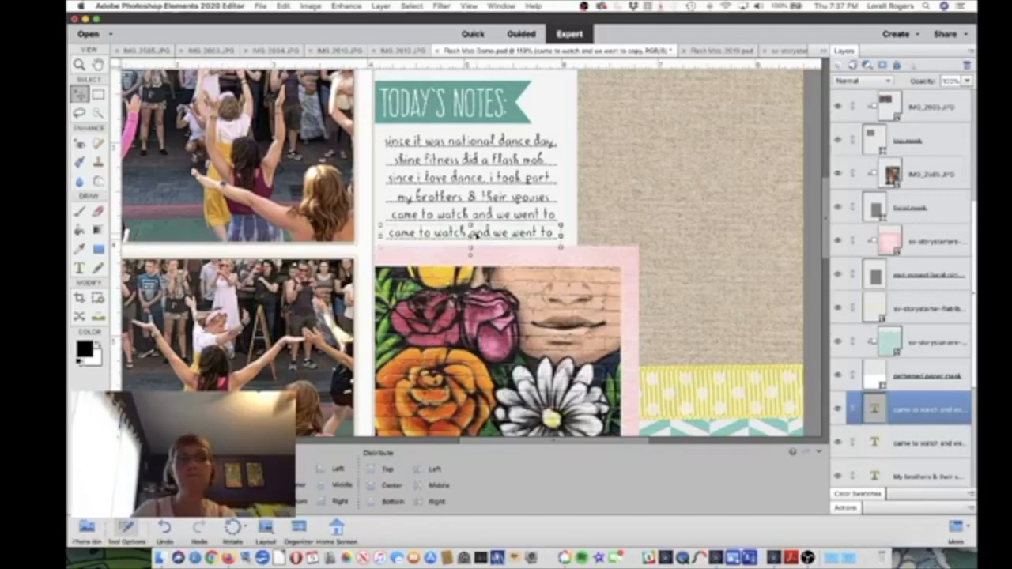
Step: Replace the text of the last journaling line with "mai tai for dinner after!" and commit it
{"action": "double_click", "coordinate": [471, 234]}
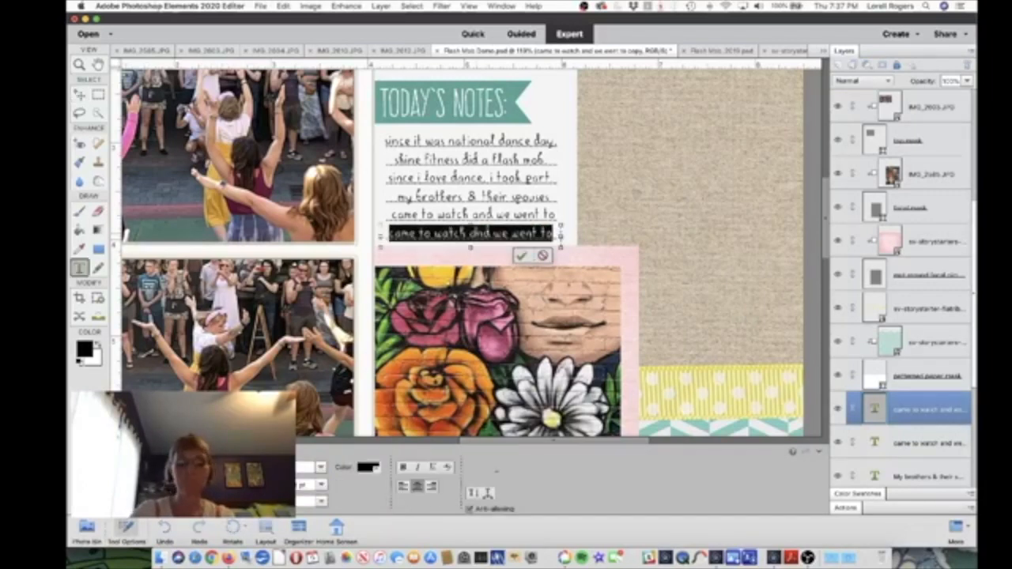
{"action": "type", "text": "mom"}
{"action": "type", "text": "ta"}
{"action": "type", "text": "i for dinner"}
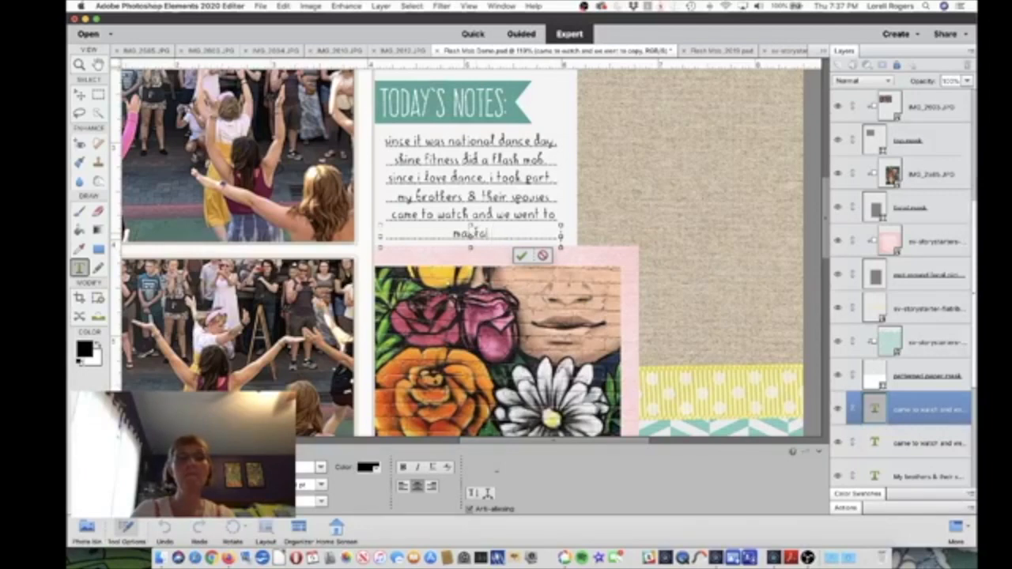
{"action": "type", "text": " after!"}
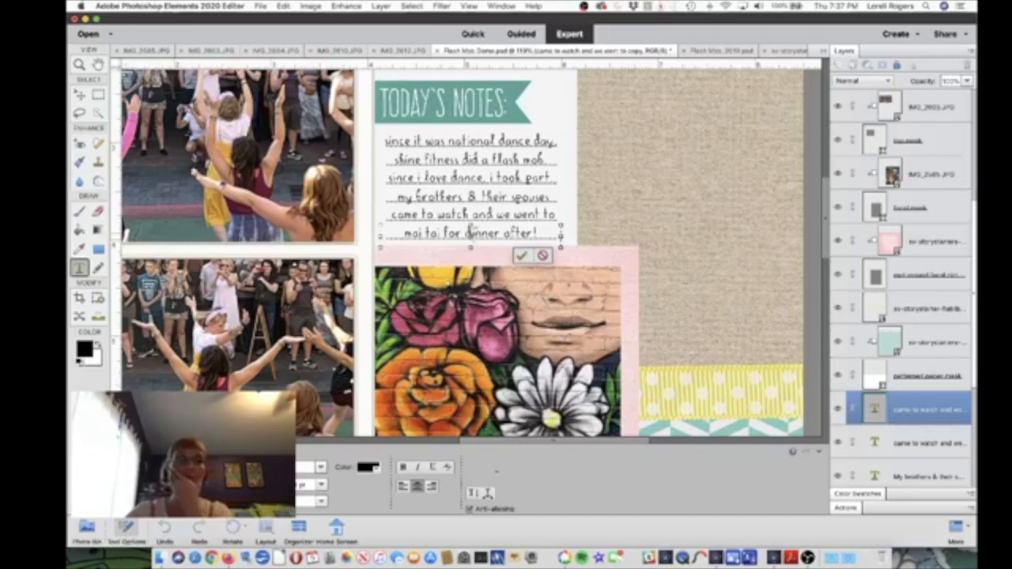
{"action": "left_click", "coordinate": [522, 255]}
Step: Place the date sticker over the frame strip between the middle and bottom photos, scale it down to fit and commit
{"action": "scroll", "coordinate": [630, 247], "scroll_direction": "down", "scroll_amount": 5}
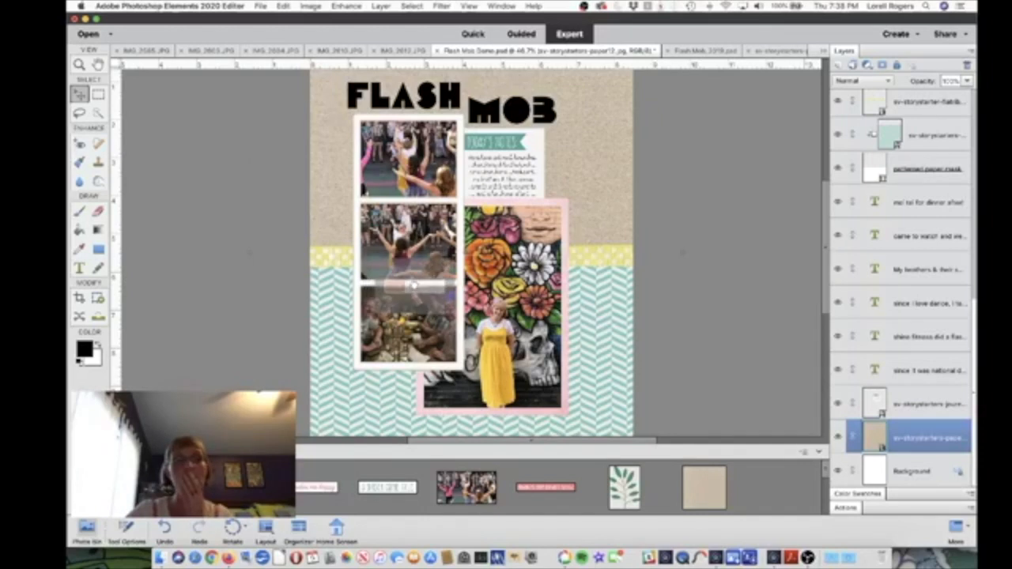
{"action": "left_click_drag", "start_coordinate": [415, 288], "coordinate": [416, 288]}
{"action": "left_click_drag", "start_coordinate": [470, 252], "coordinate": [419, 278]}
{"action": "left_click_drag", "start_coordinate": [483, 291], "coordinate": [418, 290]}
{"action": "scroll", "coordinate": [418, 291], "scroll_direction": "up", "scroll_amount": 2}
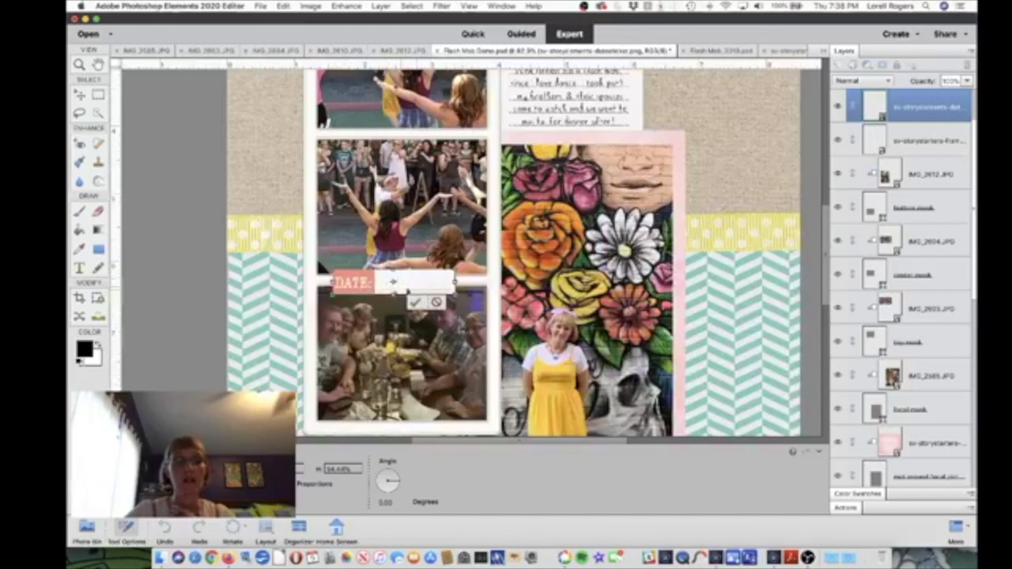
{"action": "left_click_drag", "start_coordinate": [333, 295], "coordinate": [370, 287]}
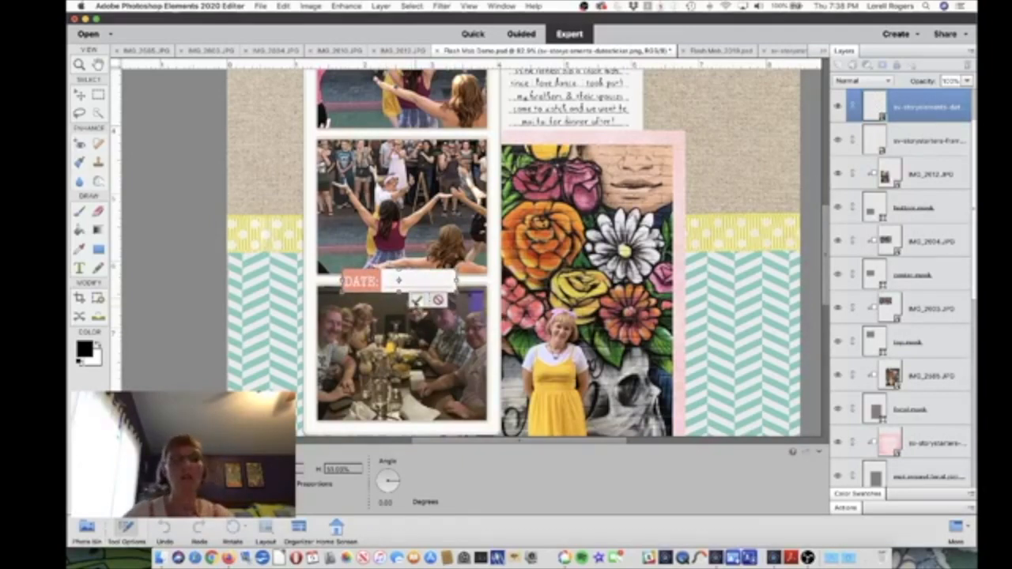
{"action": "left_click", "coordinate": [417, 299]}
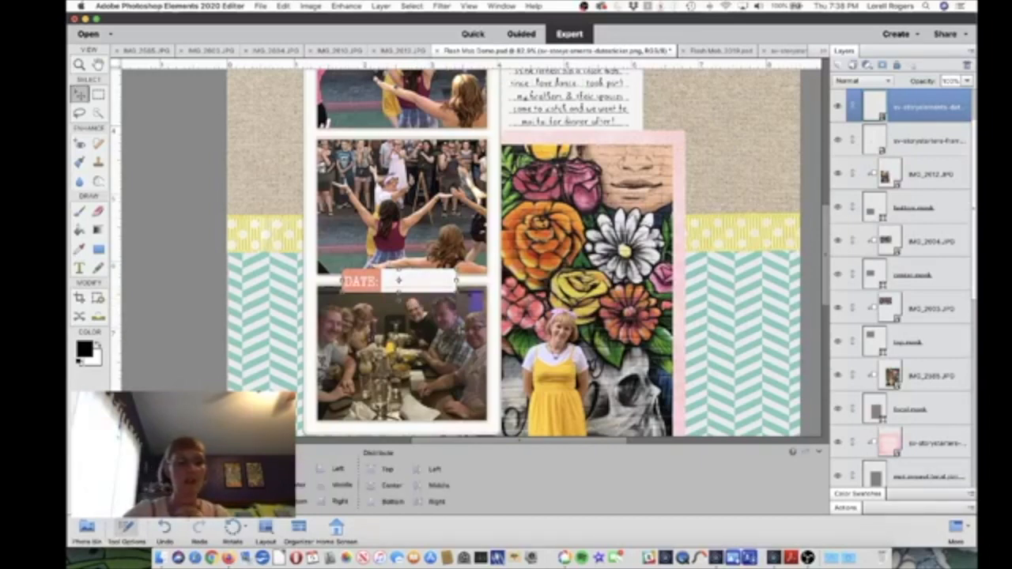
Step: Check the finished Flash Mob 2019 page for the date sticker's details and return to the demo page
{"action": "left_click", "coordinate": [87, 528]}
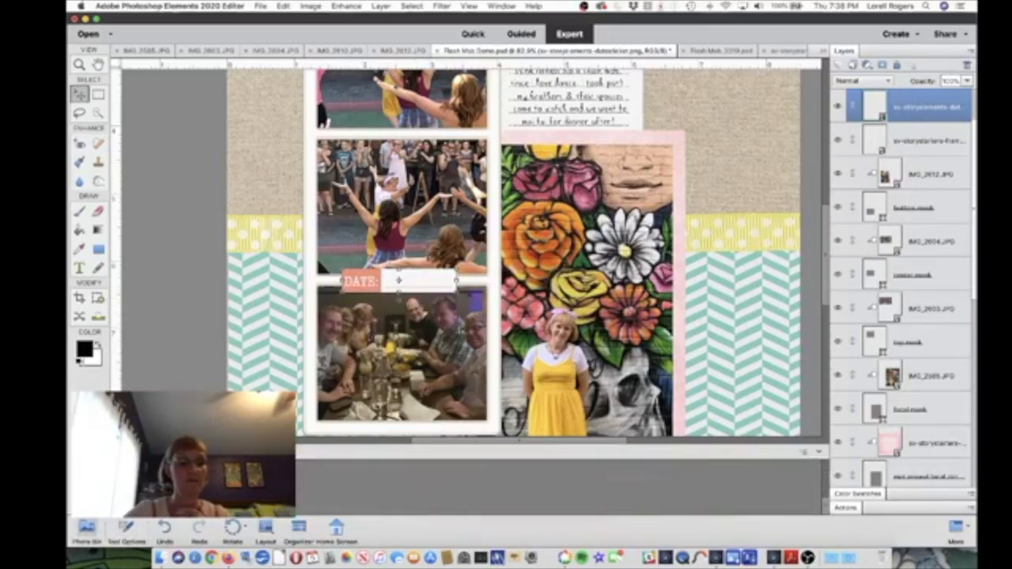
{"action": "left_click", "coordinate": [720, 51]}
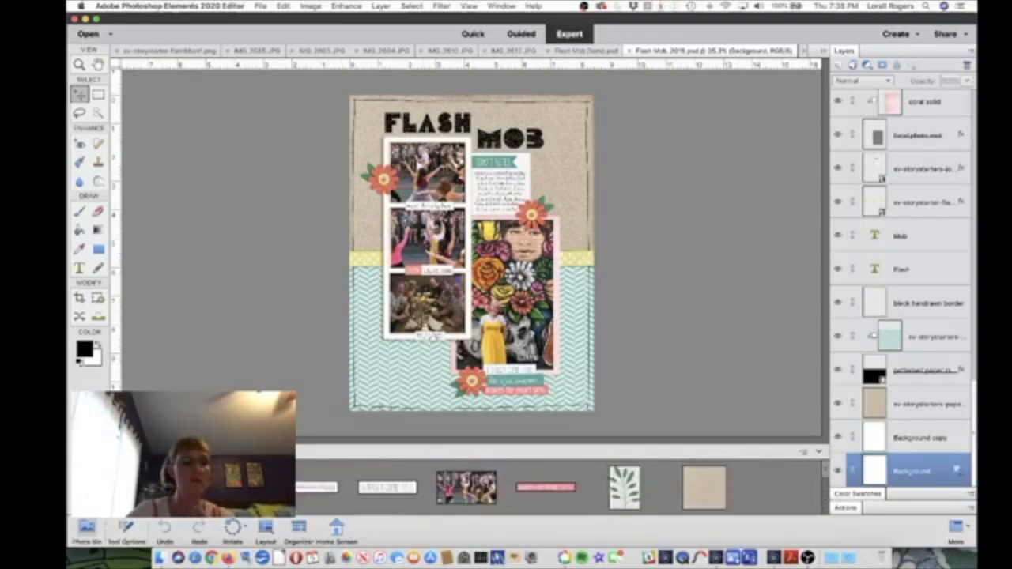
{"action": "left_click", "coordinate": [585, 51]}
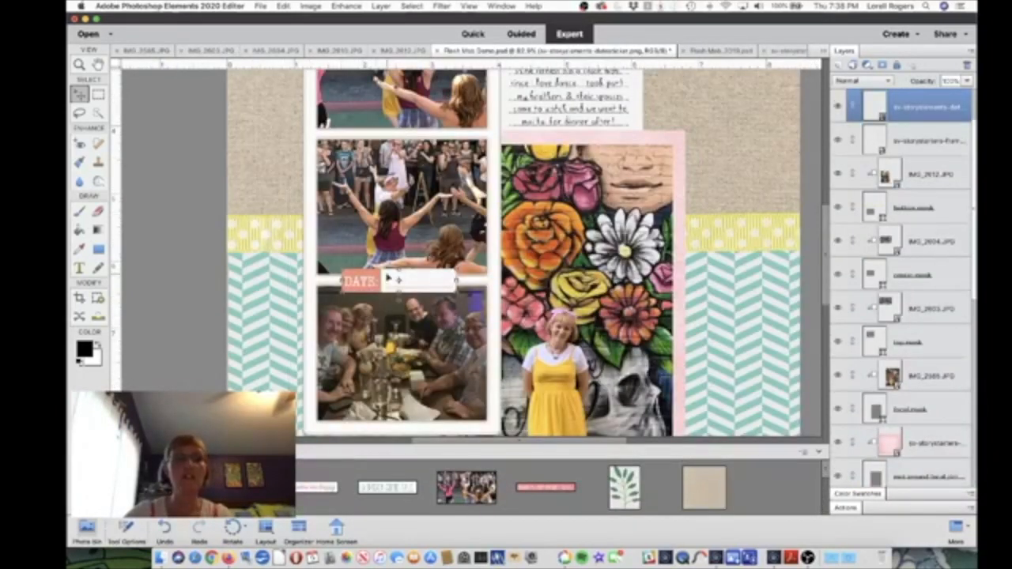
Step: Add a text box on the date sticker's white area reading "july", adjust its font size and commit it
{"action": "key", "text": "t"}
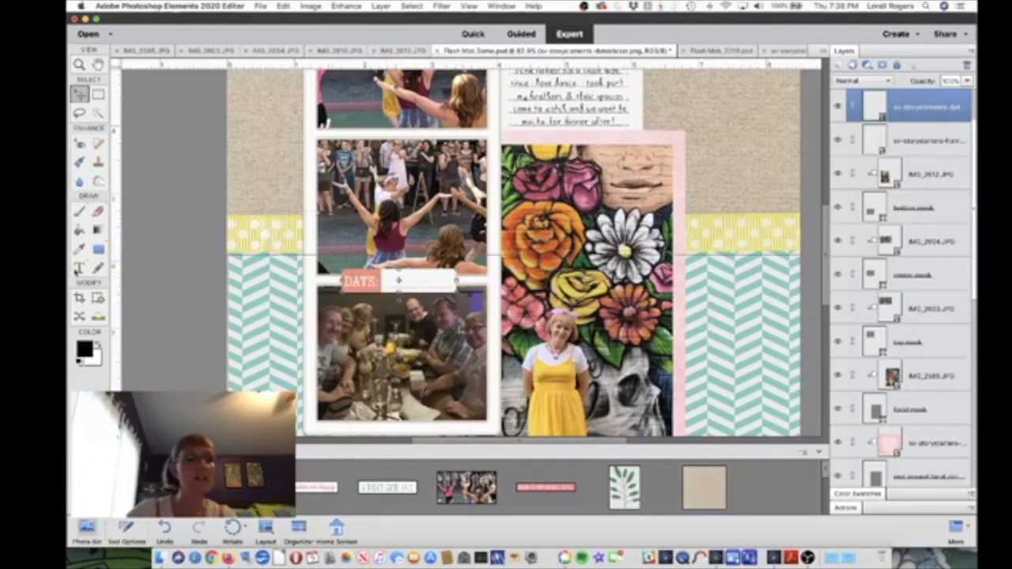
{"action": "left_click_drag", "start_coordinate": [383, 277], "coordinate": [479, 271]}
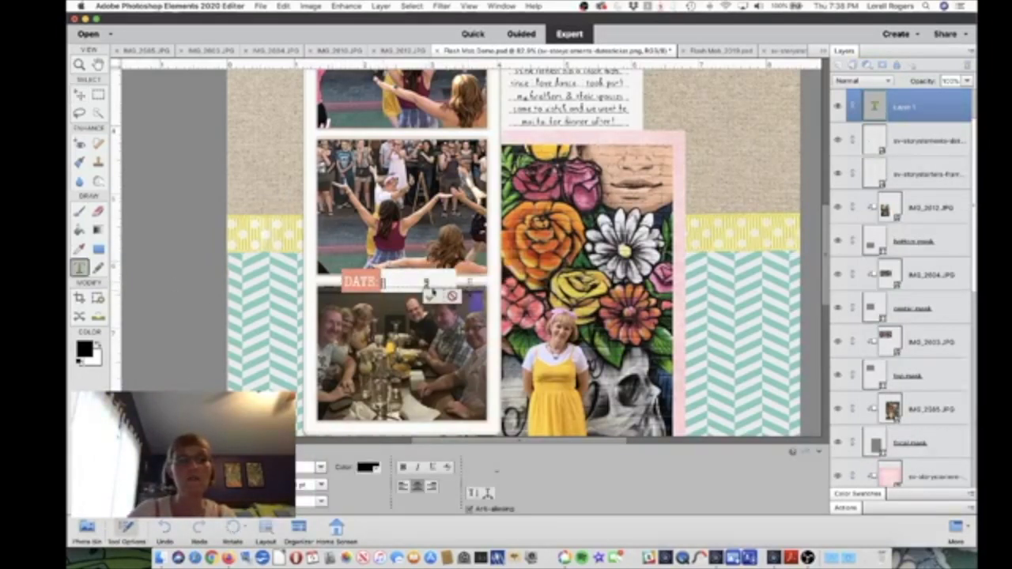
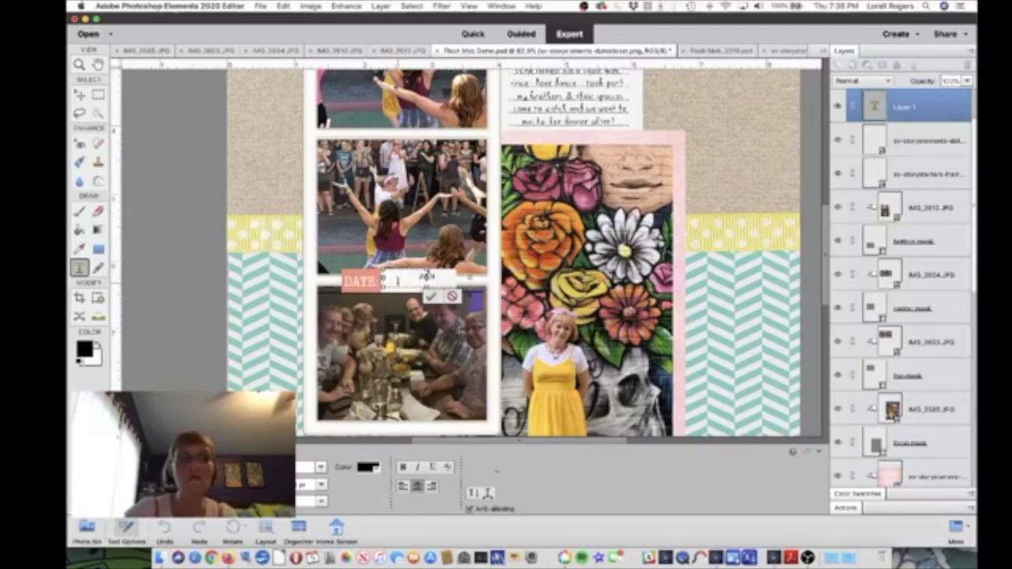
{"action": "left_click", "coordinate": [321, 483]}
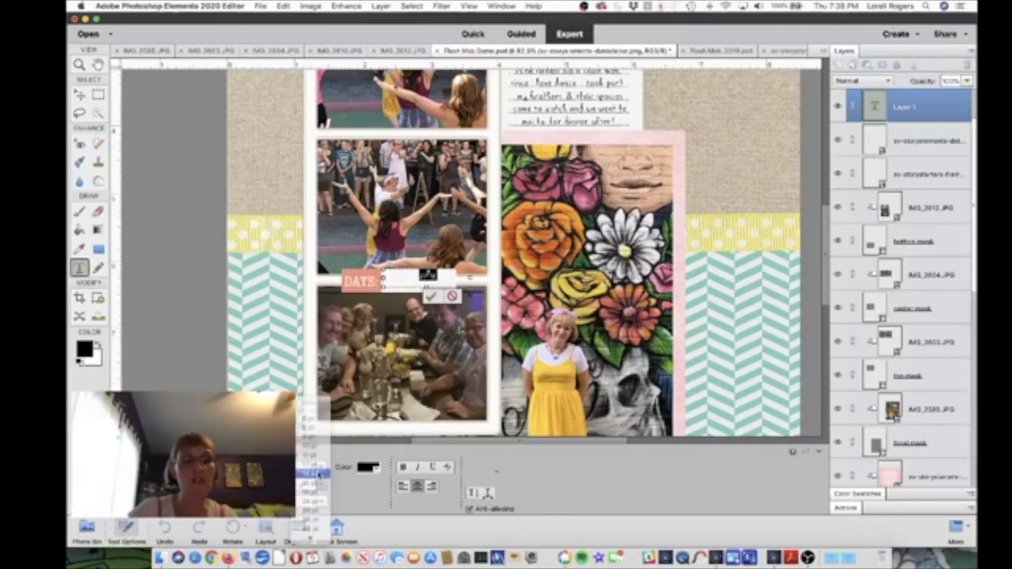
{"action": "left_click", "coordinate": [315, 473]}
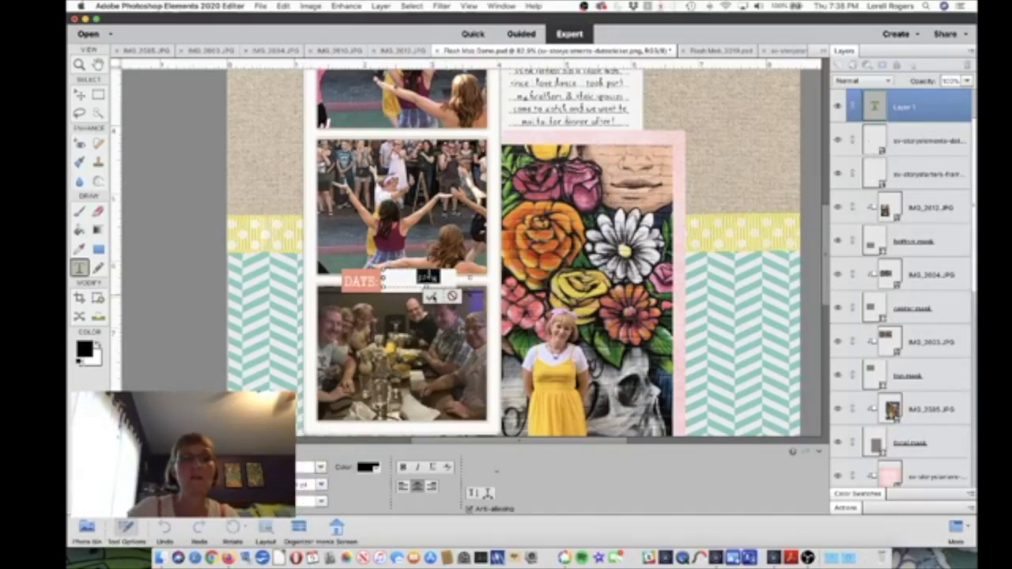
{"action": "left_click", "coordinate": [431, 296]}
Step: Edit the date sticker's text to read "july 27, 2019" and commit it
{"action": "left_click", "coordinate": [431, 279]}
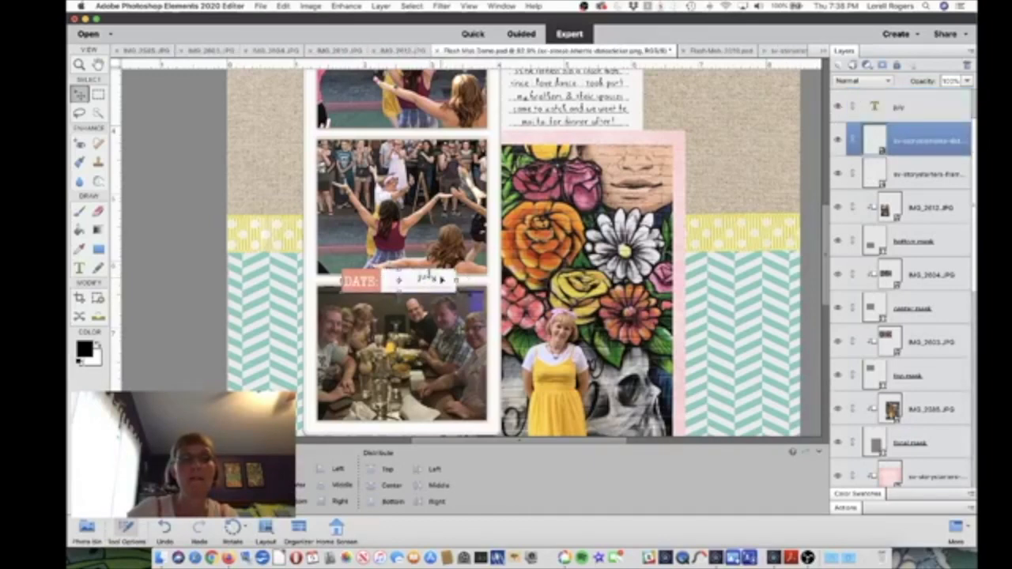
{"action": "double_click", "coordinate": [431, 278]}
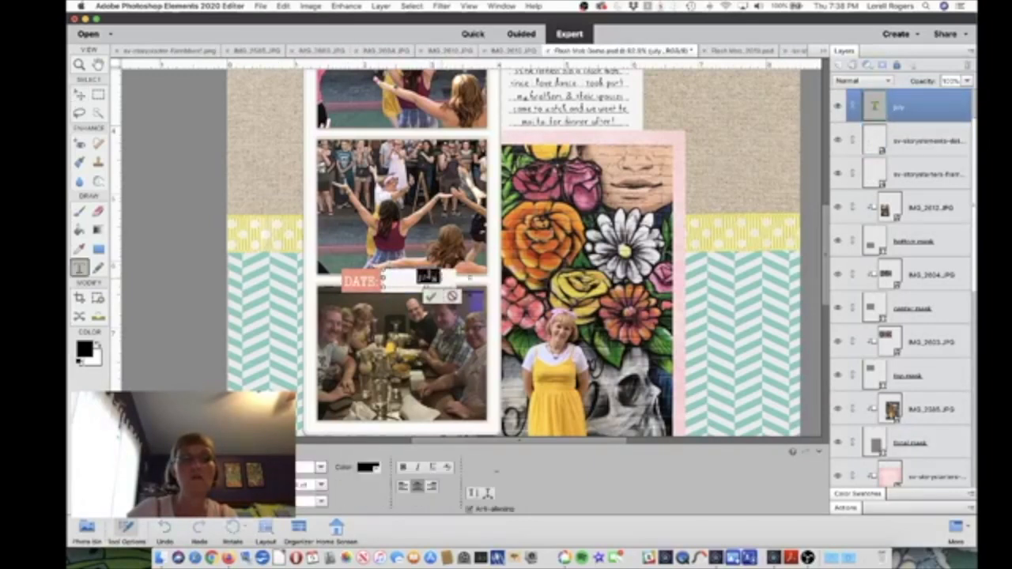
{"action": "type", "text": "27, 2019"}
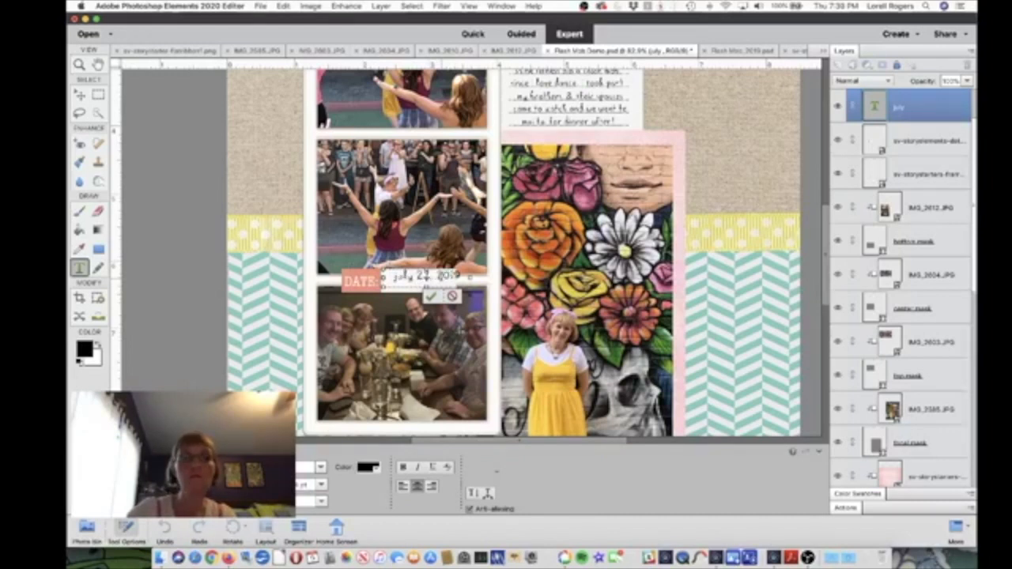
{"action": "left_click", "coordinate": [433, 296]}
Step: Move the date text down and nudge it left to center it on the sticker's white area
{"action": "key", "text": "v"}
{"action": "left_click_drag", "start_coordinate": [425, 282], "coordinate": [427, 287]}
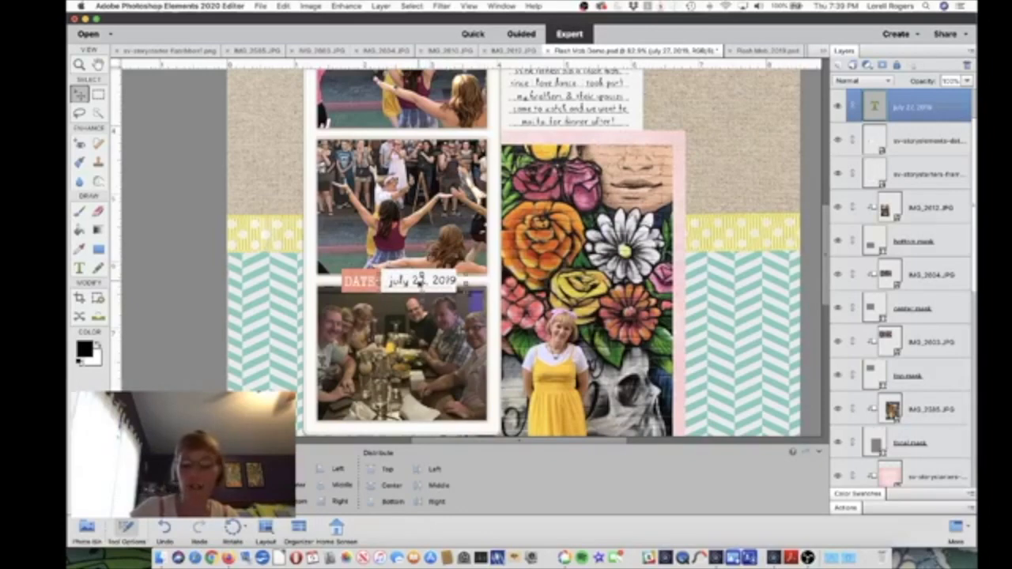
{"action": "key", "text": "Left"}
{"action": "key", "text": "Left"}
{"action": "key", "text": "Left"}
{"action": "key", "text": "Left"}
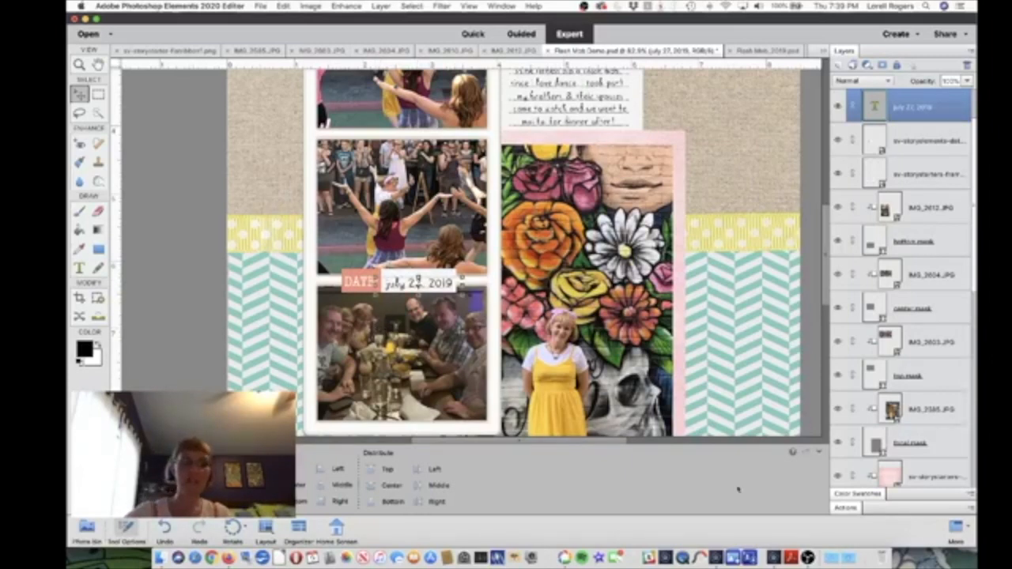
Step: Add a new blank layer directly above the photo frame layer
{"action": "left_click", "coordinate": [893, 474]}
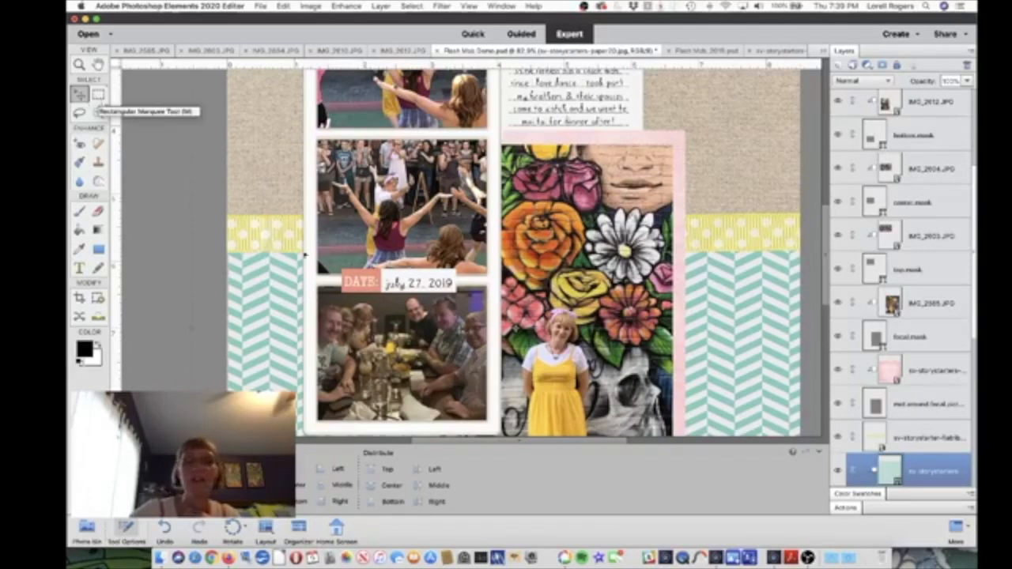
{"action": "left_click", "coordinate": [416, 139]}
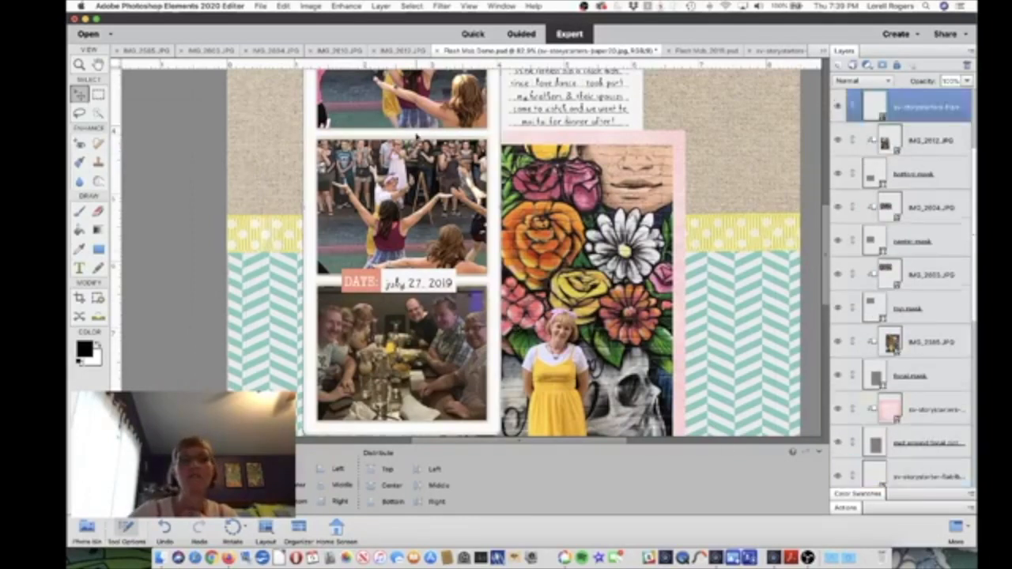
{"action": "scroll", "coordinate": [894, 105], "scroll_direction": "up", "scroll_amount": 3}
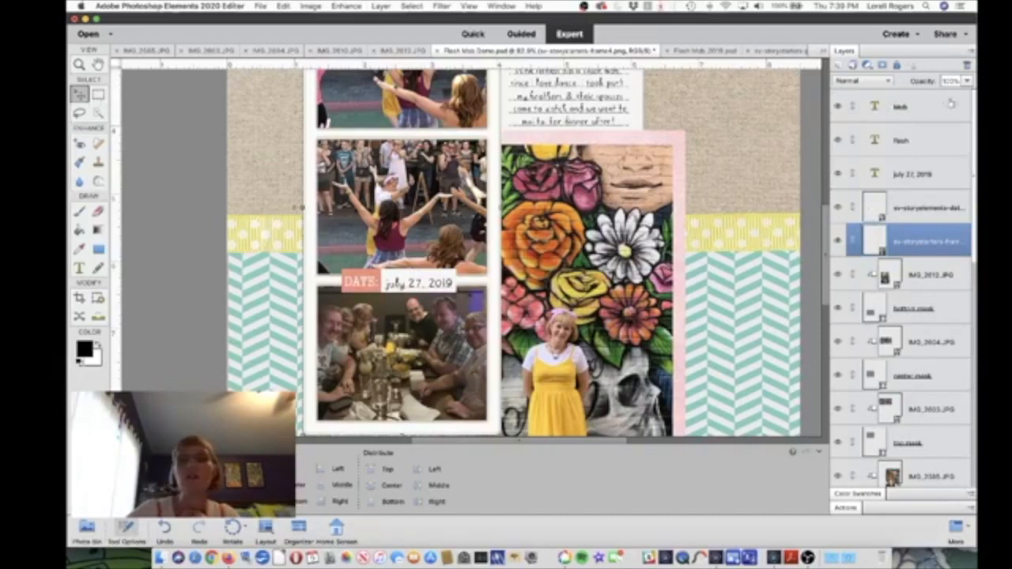
{"action": "left_click", "coordinate": [840, 66]}
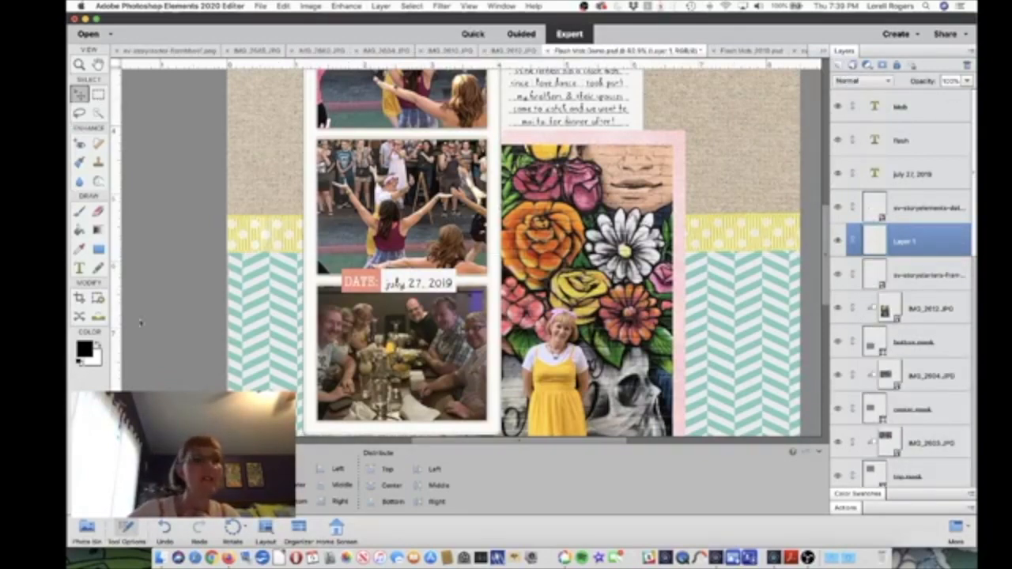
Step: Make a thin rectangular selection across the frame between the top and middle photos, fill it with white, deselect and restore the default colors
{"action": "left_click", "coordinate": [98, 94]}
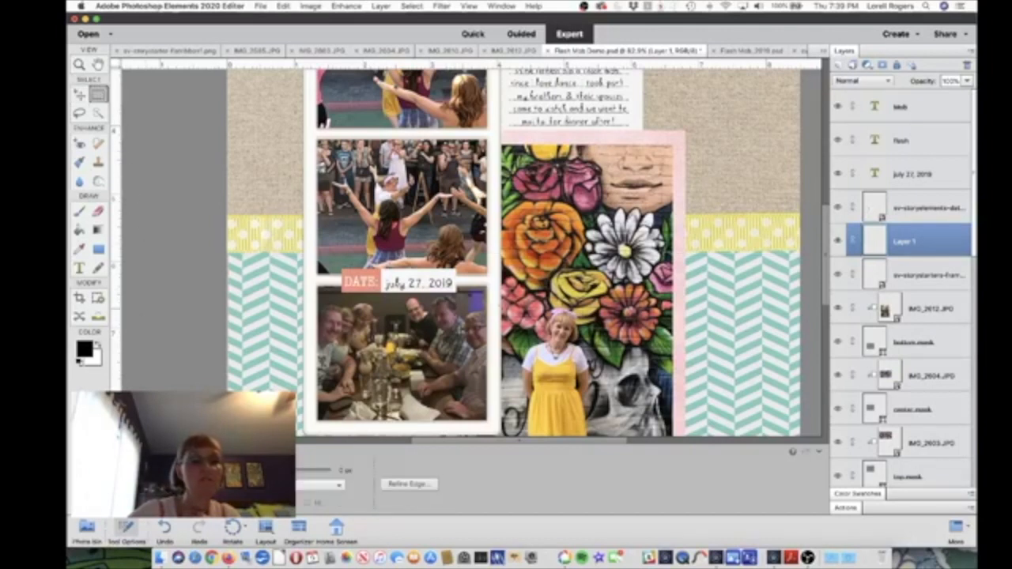
{"action": "left_click_drag", "start_coordinate": [352, 119], "coordinate": [475, 113]}
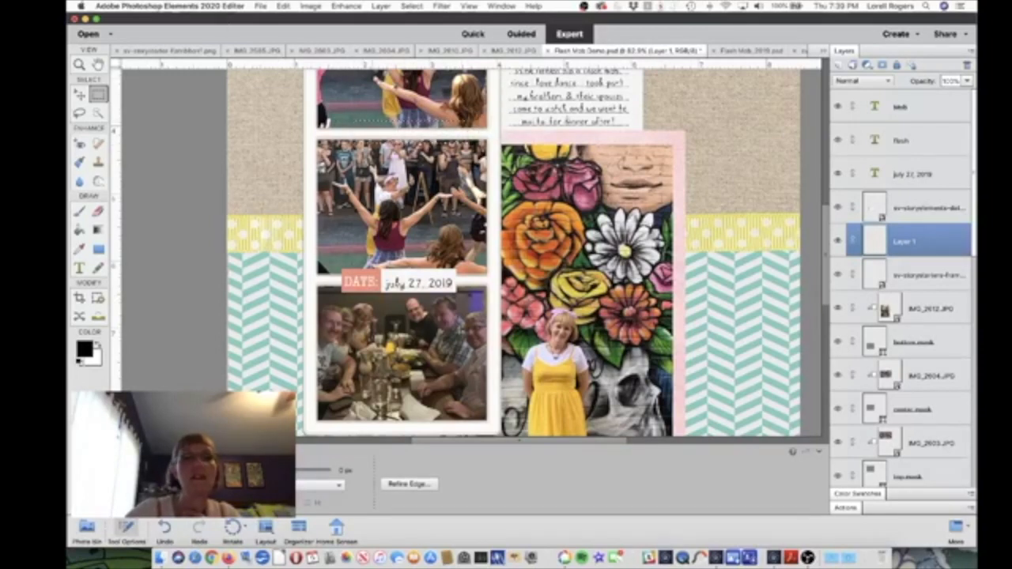
{"action": "left_click", "coordinate": [281, 6]}
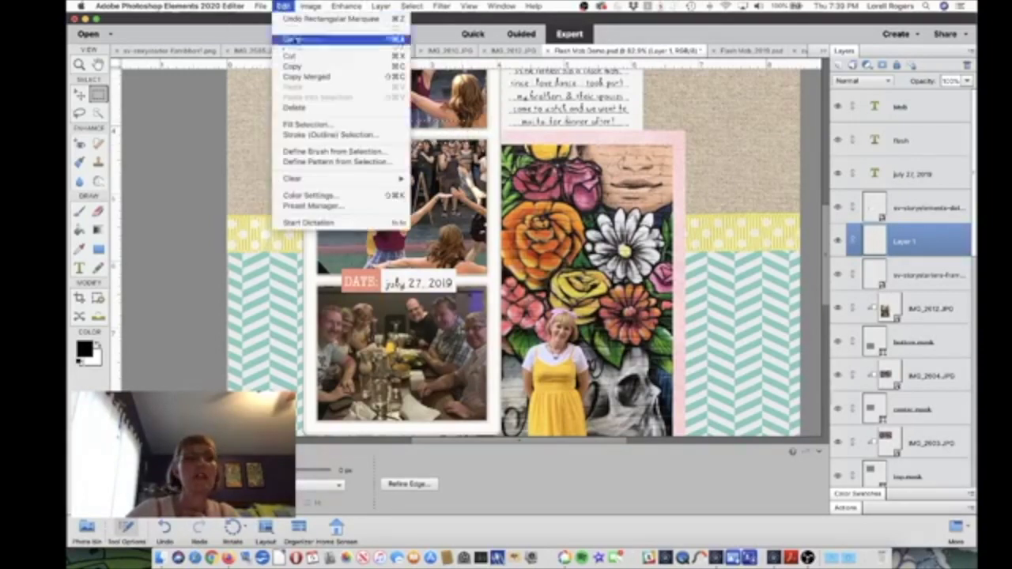
{"action": "left_click", "coordinate": [294, 122]}
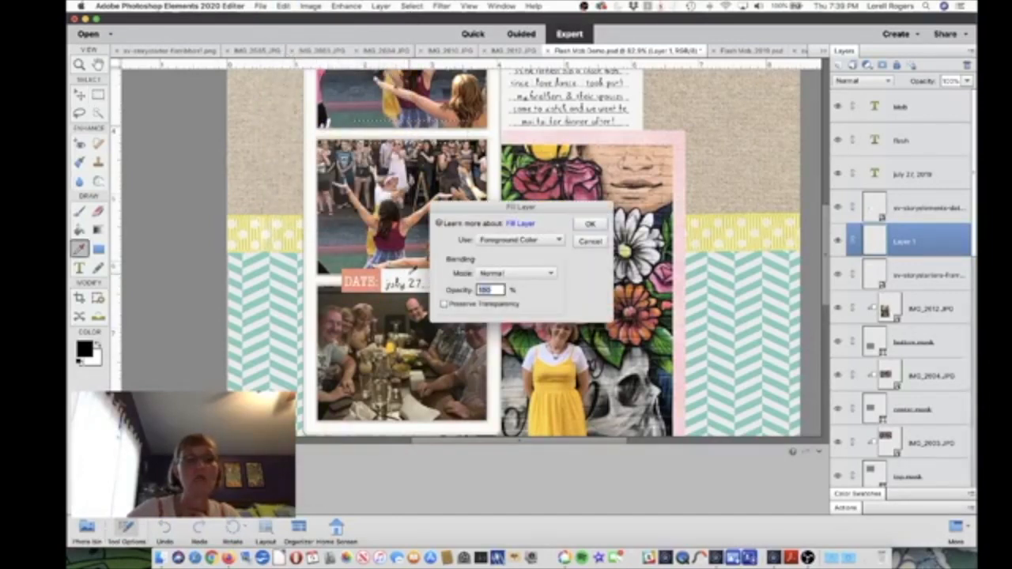
{"action": "key", "text": "x"}
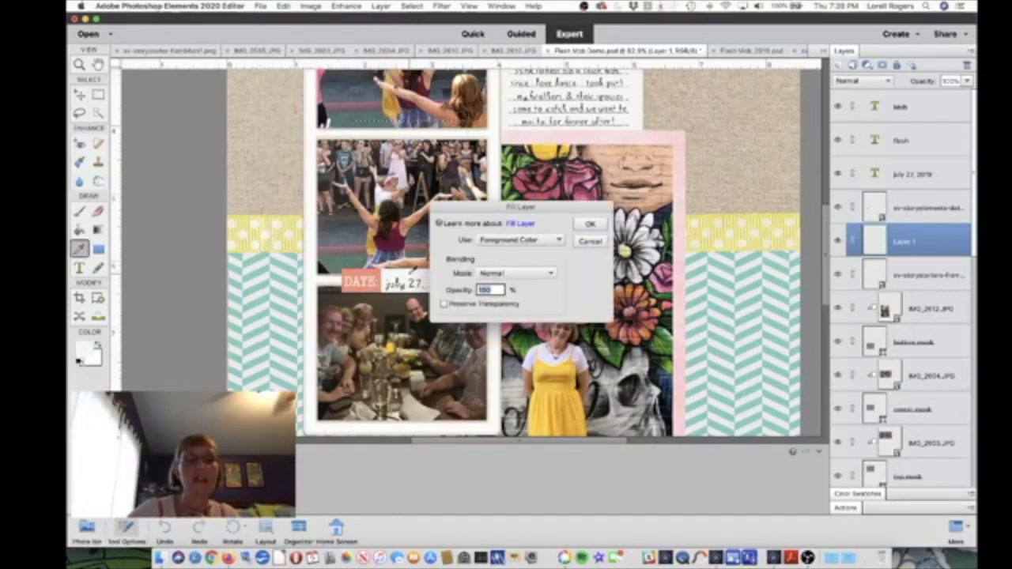
{"action": "left_click", "coordinate": [585, 227]}
{"action": "key", "text": "m"}
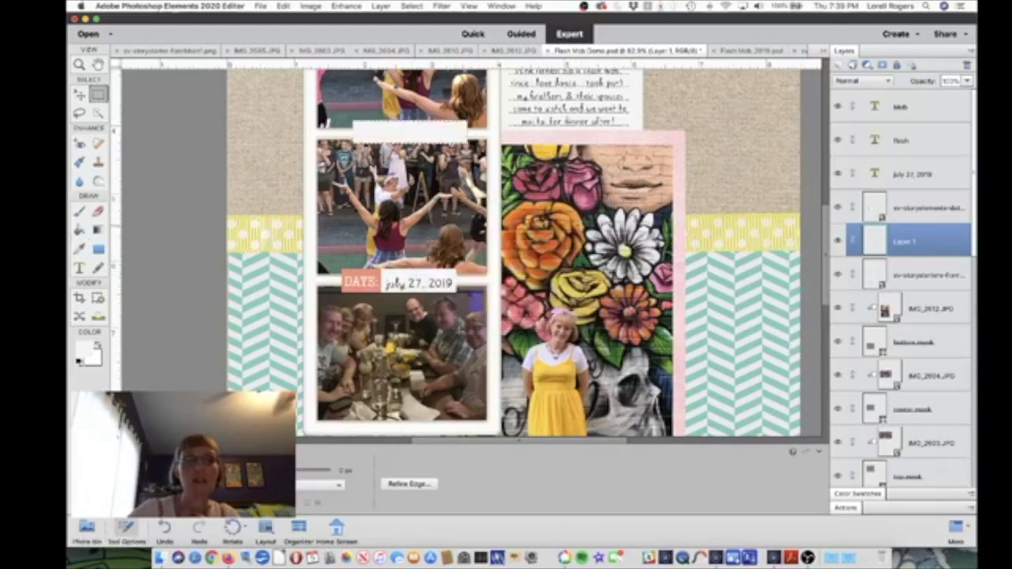
{"action": "key", "text": "d"}
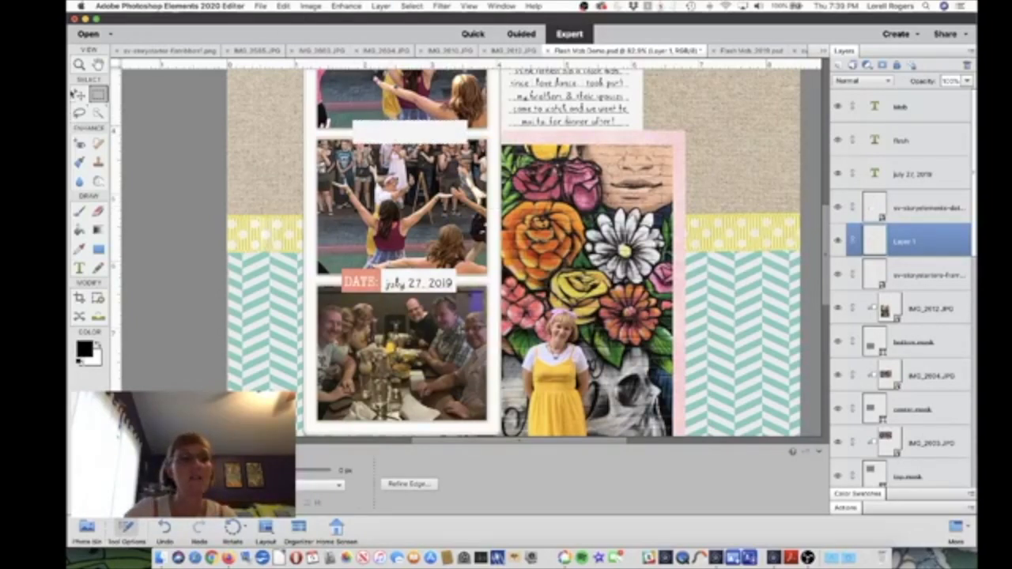
Step: Duplicate the white strip onto the photo frame's lower edge and nudge the copy left
{"action": "left_click", "coordinate": [76, 93]}
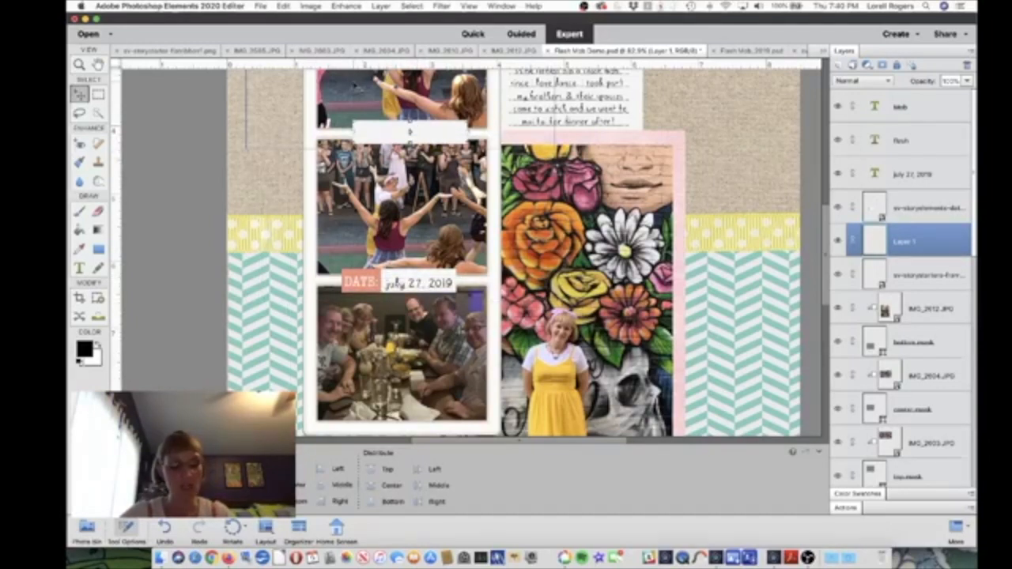
{"action": "left_click_drag", "start_coordinate": [361, 134], "coordinate": [348, 371]}
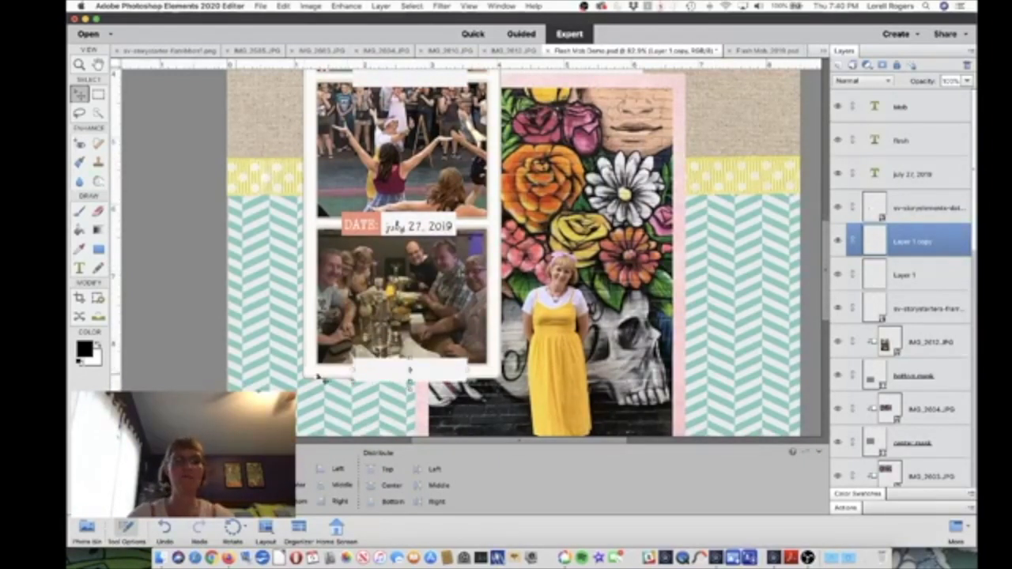
{"action": "key", "text": "Left"}
{"action": "key", "text": "Left"}
{"action": "key", "text": "Left"}
{"action": "key", "text": "Left"}
{"action": "key", "text": "Left"}
{"action": "key", "text": "Left"}
{"action": "key", "text": "Left"}
{"action": "key", "text": "Left"}
{"action": "key", "text": "Left"}
{"action": "key", "text": "Left"}
{"action": "key", "text": "Left"}
{"action": "key", "text": "Left"}
{"action": "key", "text": "Left"}
{"action": "key", "text": "Left"}
{"action": "key", "text": "Left"}
{"action": "key", "text": "Left"}
{"action": "key", "text": "Left"}
{"action": "key", "text": "Left"}
{"action": "key", "text": "Left"}
{"action": "key", "text": "Left"}
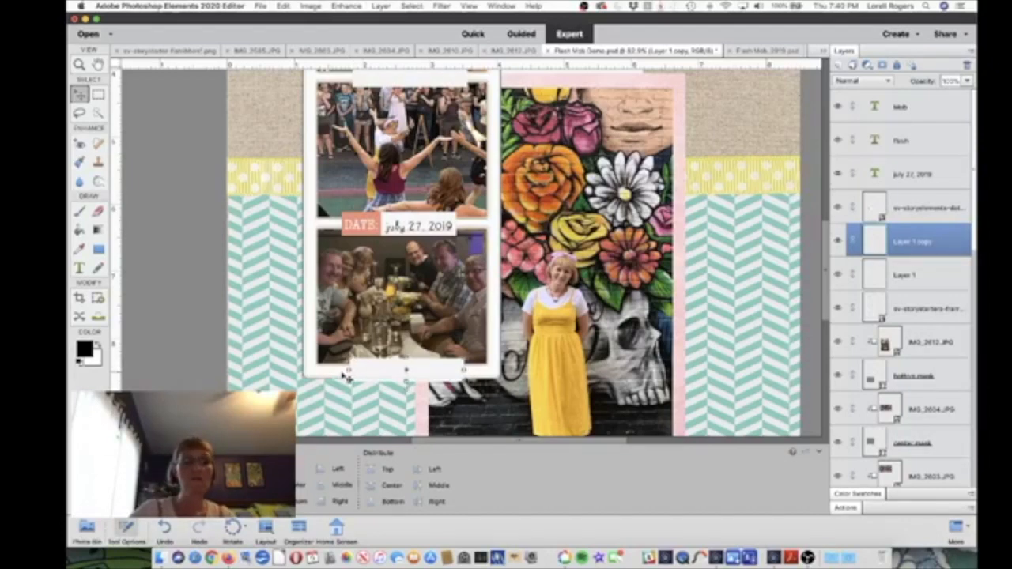
{"action": "key", "text": "Left"}
{"action": "key", "text": "Left"}
{"action": "key", "text": "Left"}
{"action": "key", "text": "Left"}
{"action": "key", "text": "Left"}
{"action": "key", "text": "Left"}
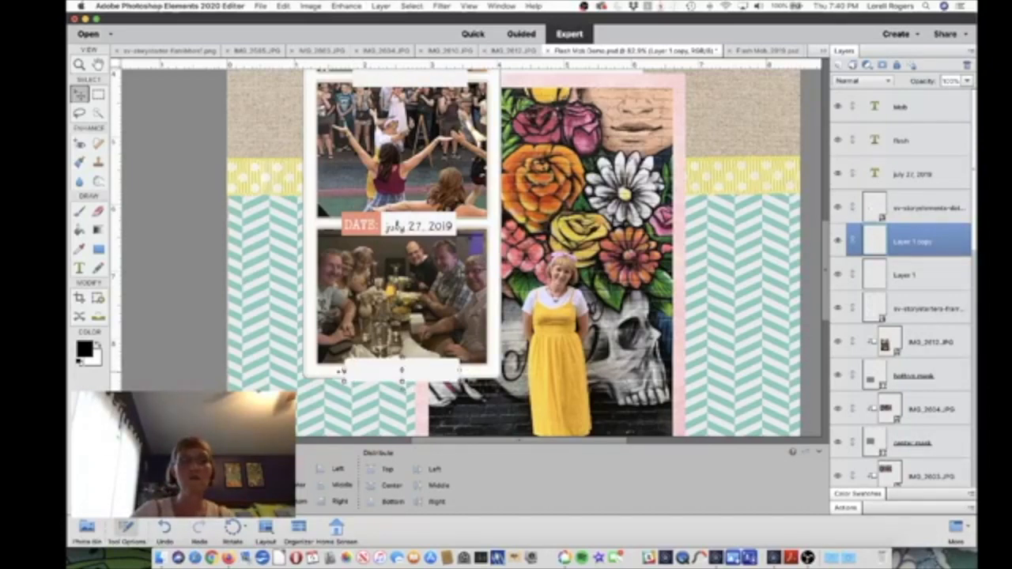
Step: Add a text box on the lower white strip and enter three people's first names as its first line
{"action": "left_click", "coordinate": [309, 400]}
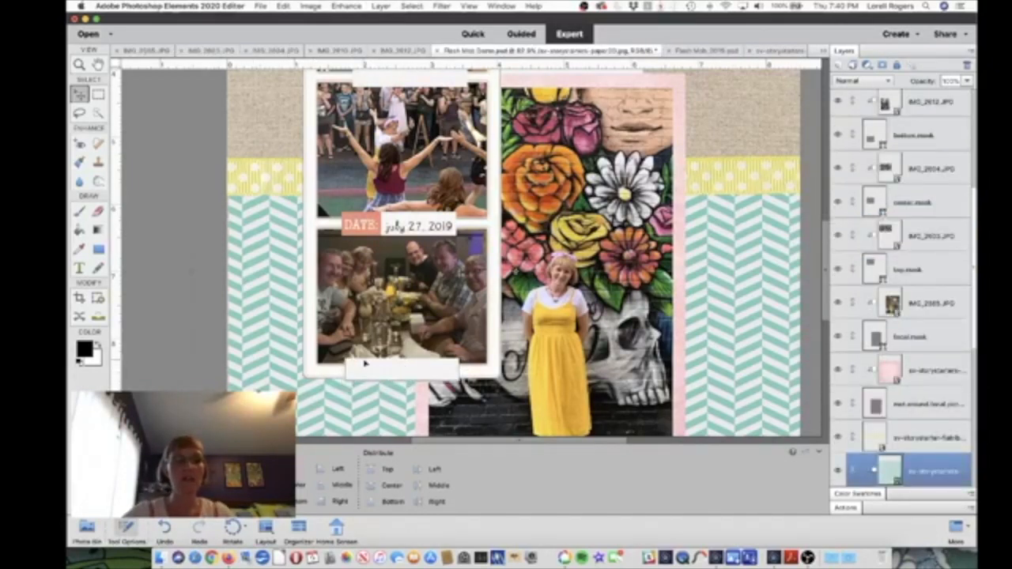
{"action": "scroll", "coordinate": [365, 361], "scroll_direction": "up", "scroll_amount": 5}
{"action": "scroll", "coordinate": [366, 361], "scroll_direction": "down", "scroll_amount": 3}
{"action": "scroll", "coordinate": [365, 361], "scroll_direction": "down", "scroll_amount": 3}
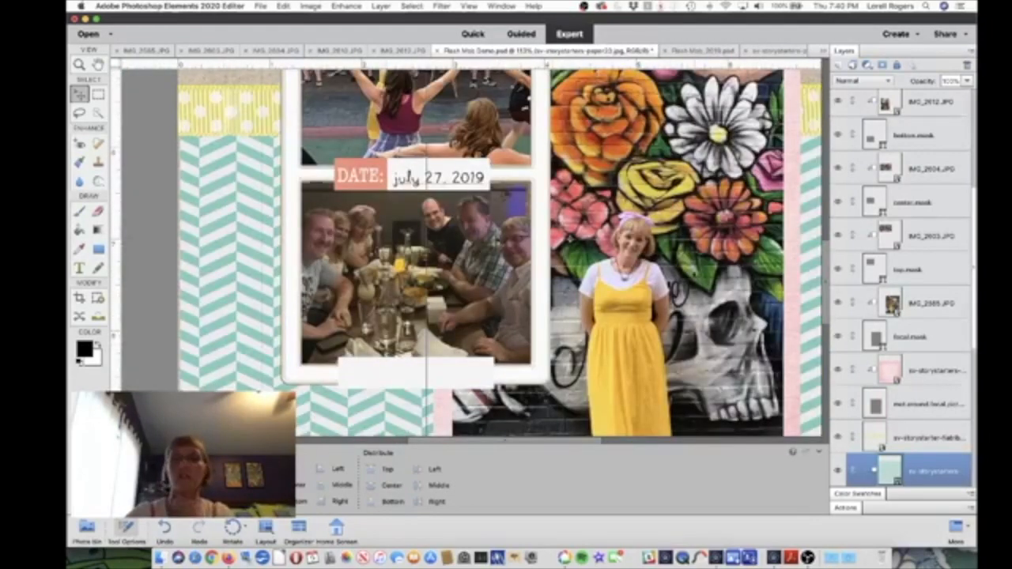
{"action": "scroll", "coordinate": [825, 291], "scroll_direction": "up", "scroll_amount": 5}
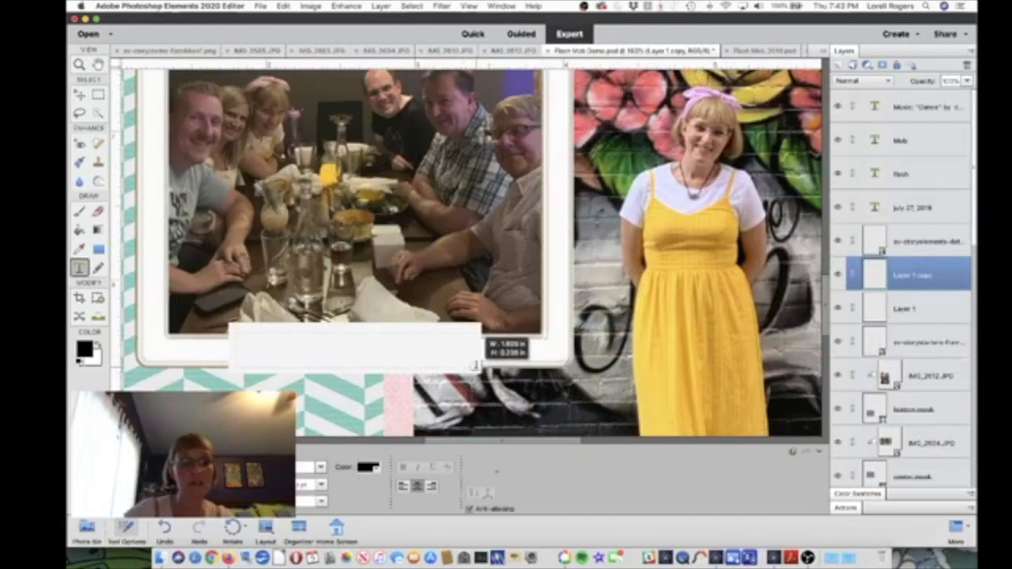
{"action": "left_click_drag", "start_coordinate": [477, 365], "coordinate": [475, 368]}
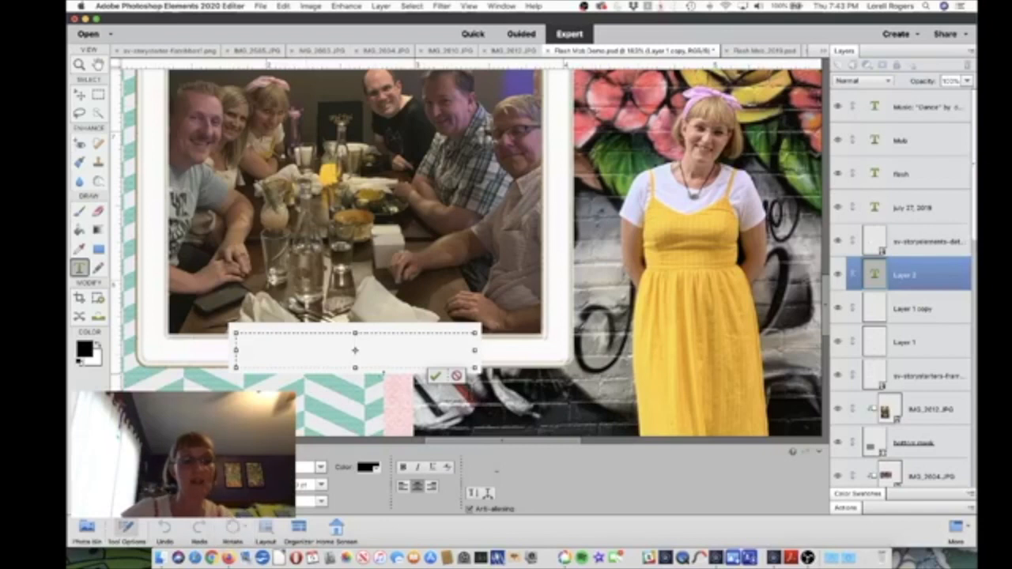
{"action": "type", "text": "dean. k"}
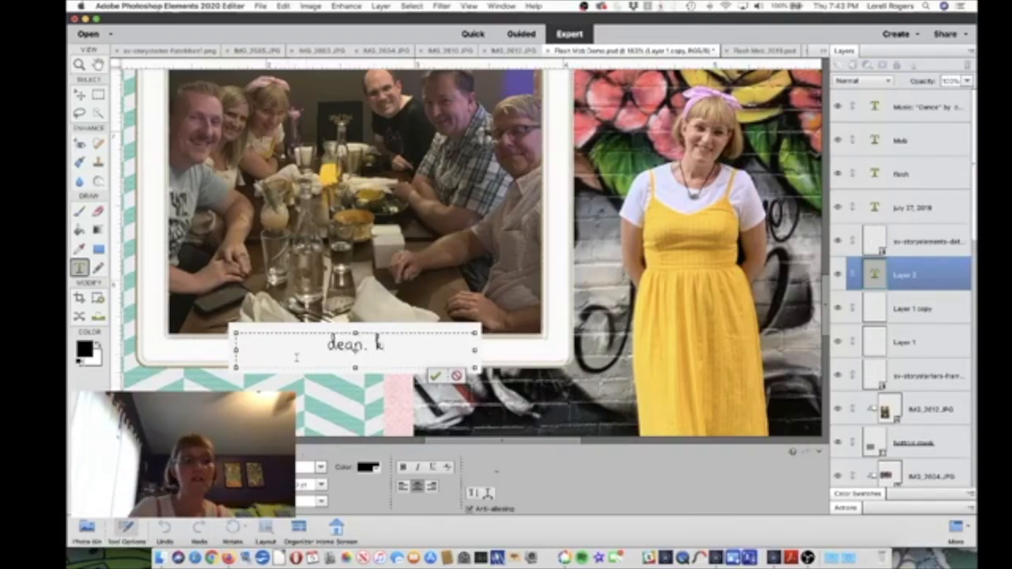
{"action": "type", "text": "im. lorell."}
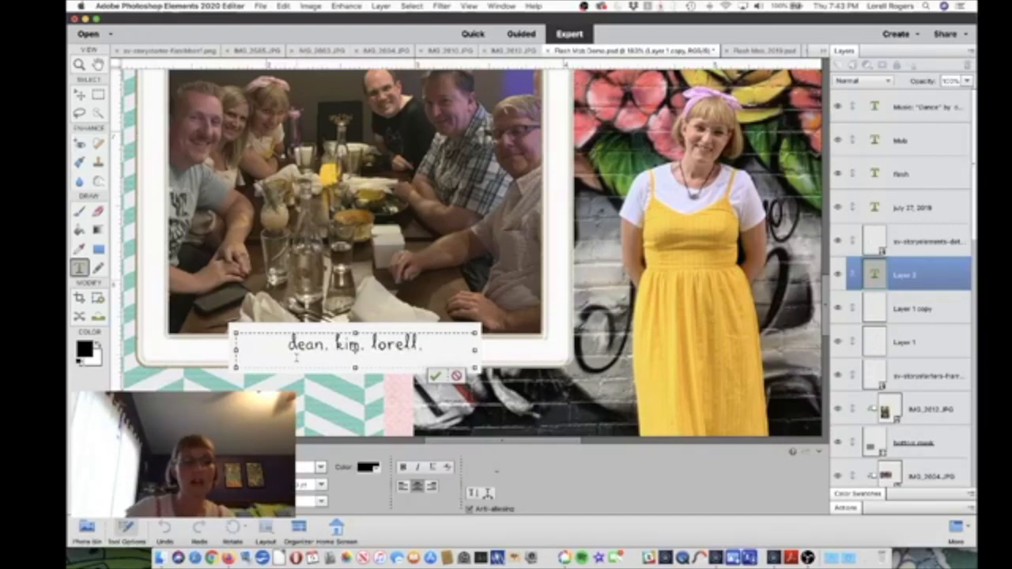
Step: Make the caption text box taller, add a second line with the other three people's first names, and commit it
{"action": "left_click_drag", "start_coordinate": [355, 368], "coordinate": [355, 384]}
{"action": "key", "text": "Return"}
{"action": "type", "text": "trace, je"}
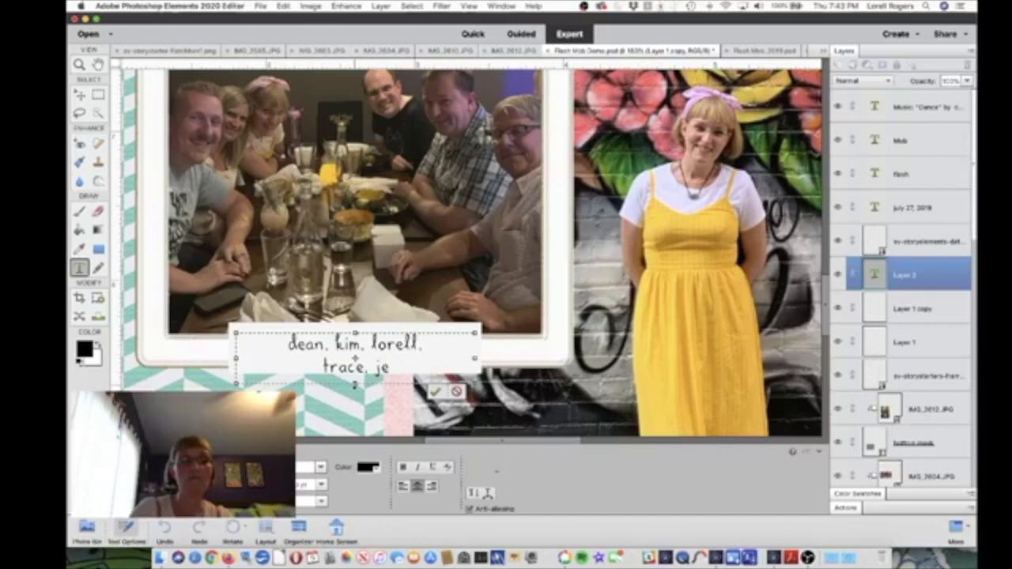
{"action": "type", "text": "ff"}
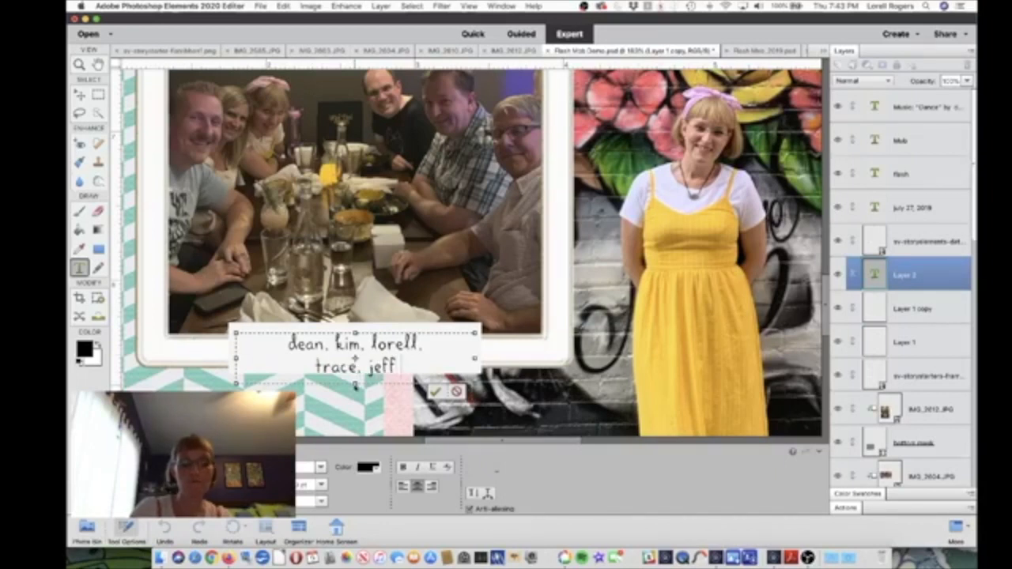
{"action": "type", "text": " &nda"}
{"action": "key", "text": "BackSpace"}
{"action": "key", "text": "BackSpace"}
{"action": "key", "text": "BackSpace"}
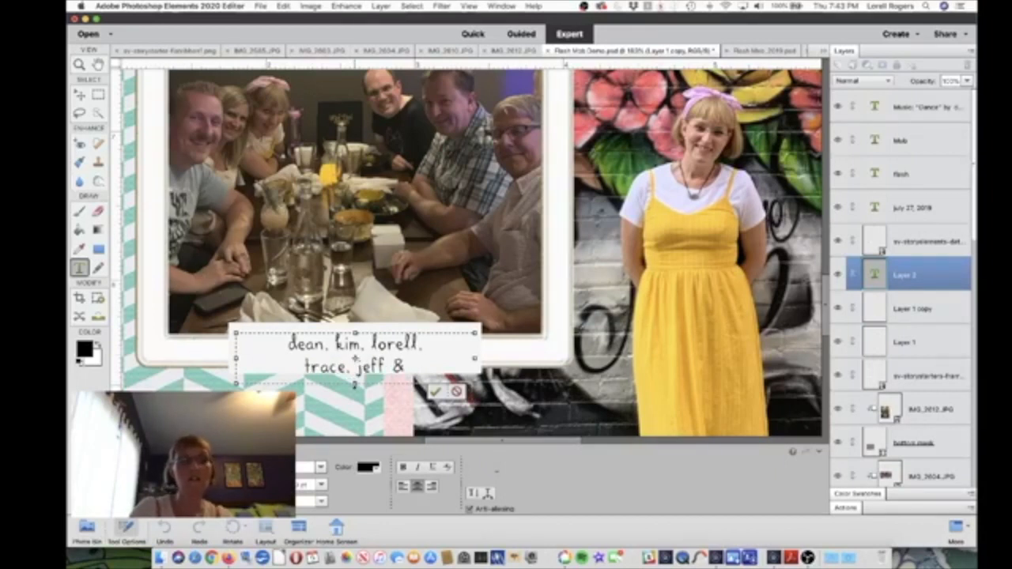
{"action": "type", "text": "dave"}
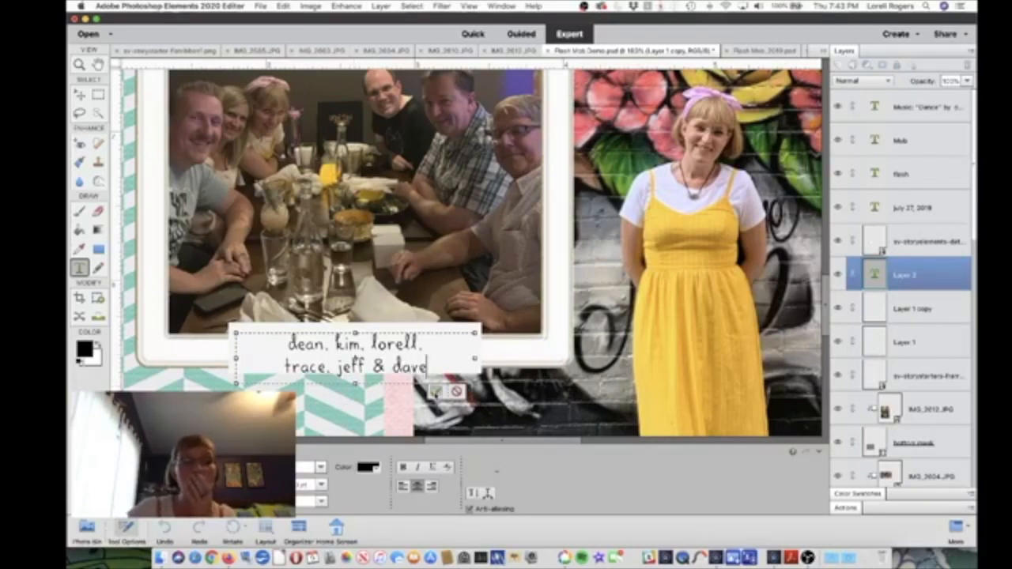
{"action": "left_click", "coordinate": [435, 391]}
Step: Move the two-line names caption up to center it vertically on the lower white strip
{"action": "left_click_drag", "start_coordinate": [391, 353], "coordinate": [387, 339]}
{"action": "key", "text": "Up"}
{"action": "key", "text": "Up"}
{"action": "key", "text": "Up"}
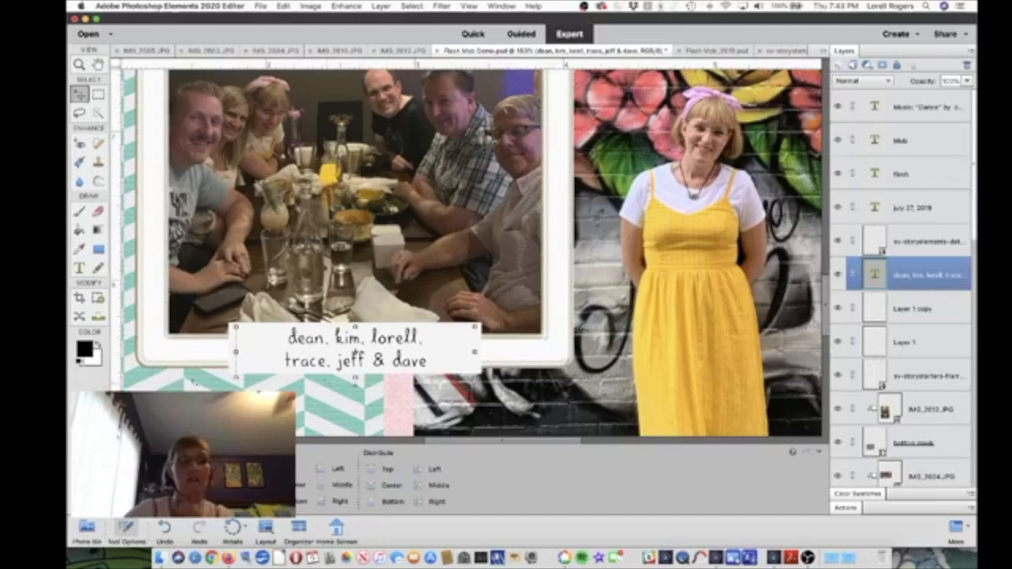
Step: Fit the whole page in view and save the Flash Mob Demo document
{"action": "key", "text": "super+0"}
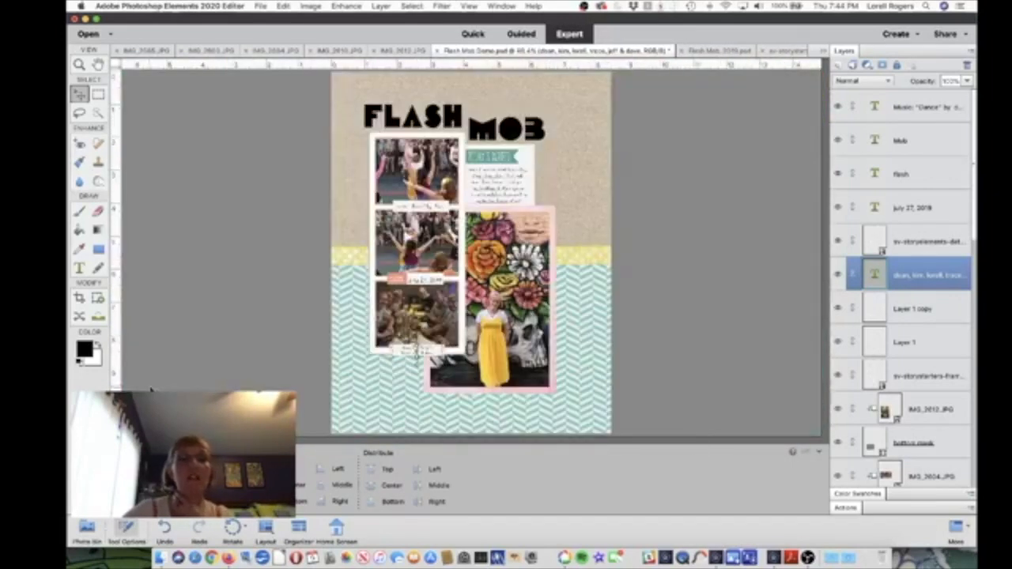
{"action": "left_click", "coordinate": [263, 9]}
{"action": "left_click", "coordinate": [273, 96]}
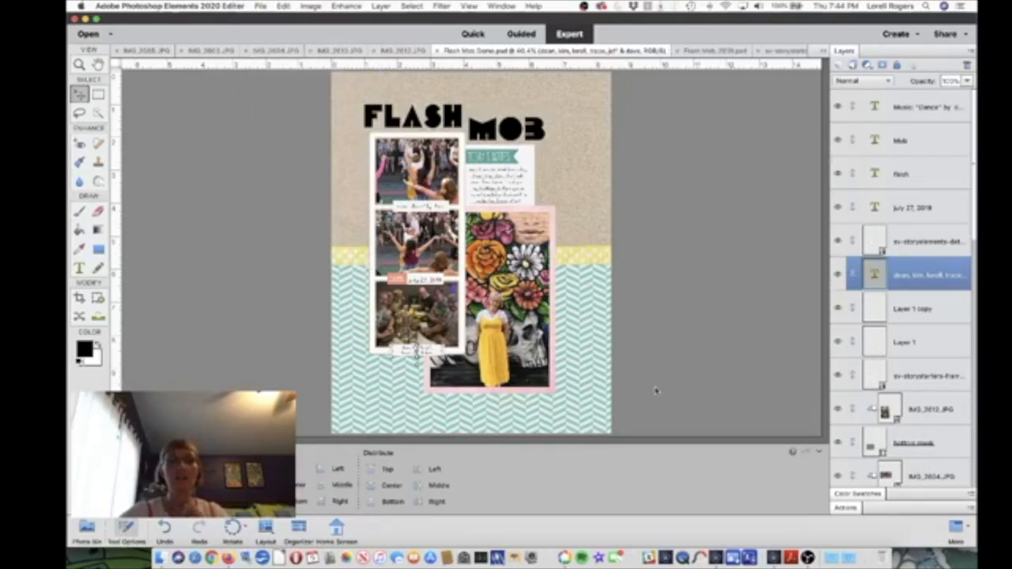
Step: Show the open files, view the finished Flash Mob 2019 page for reference, and return to the demo page
{"action": "left_click", "coordinate": [86, 531]}
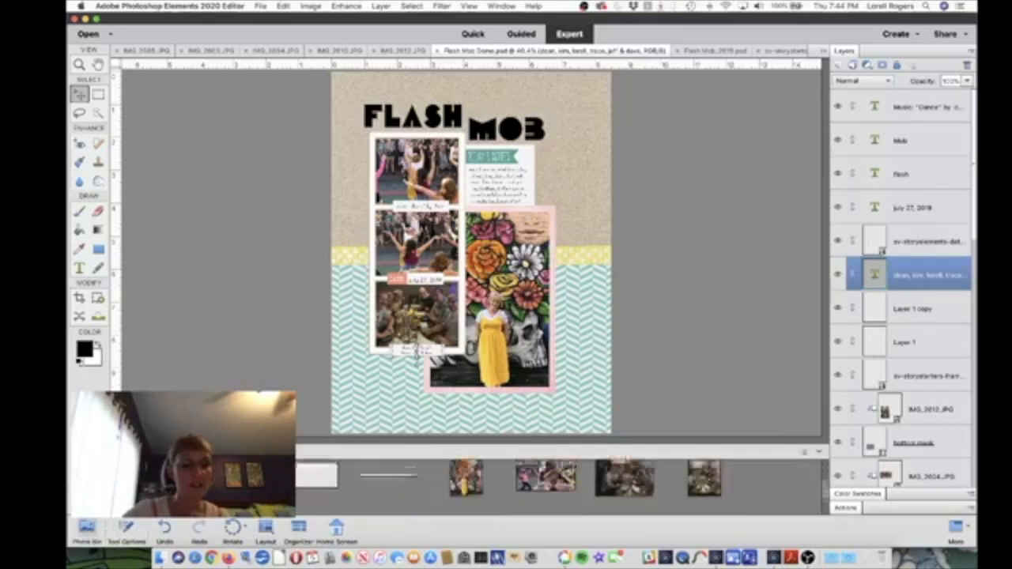
{"action": "key", "text": "ctrl+Tab"}
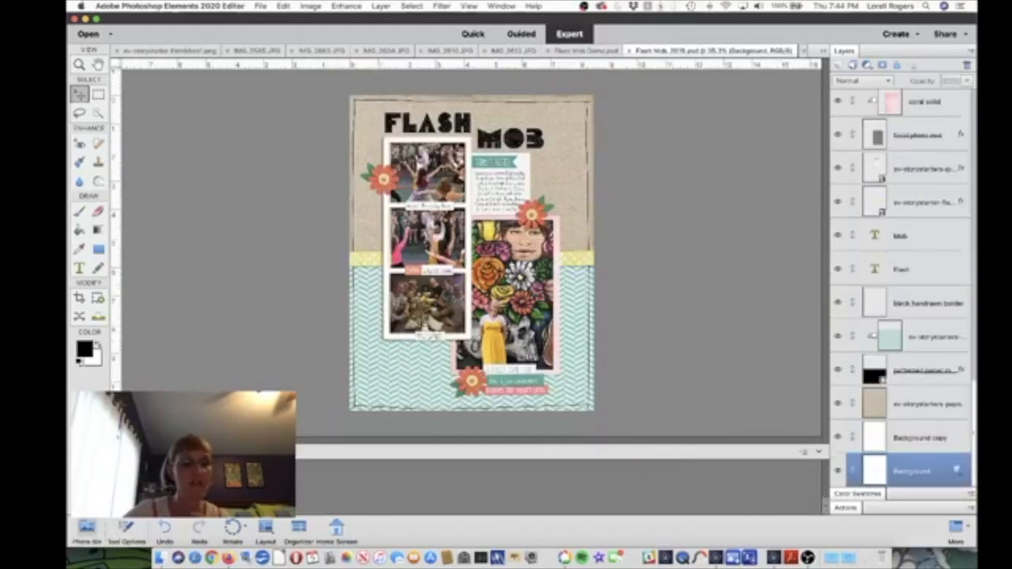
{"action": "key", "text": "ctrl+shift+Tab"}
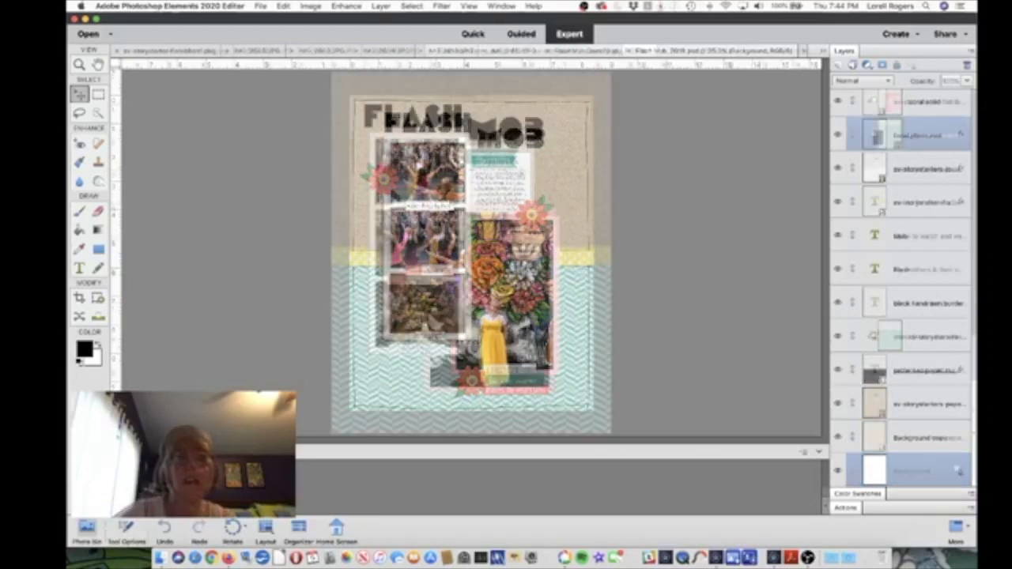
Step: Shrink the coral flower onto the top photo's left edge and duplicate it to the large photo's lower-left corner and the journal card's right edge
{"action": "left_click_drag", "start_coordinate": [438, 280], "coordinate": [439, 281]}
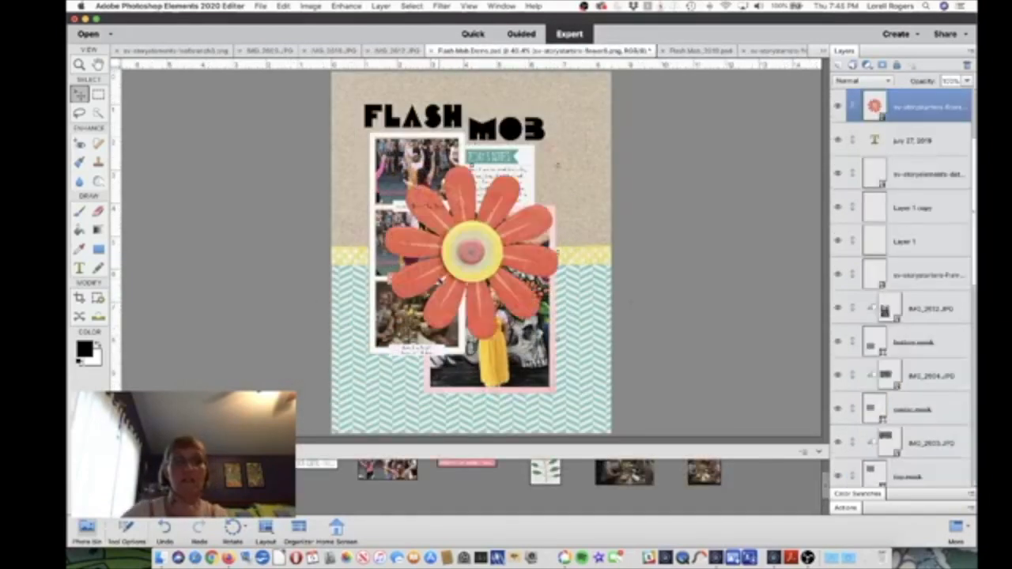
{"action": "scroll", "coordinate": [905, 241], "scroll_direction": "up", "scroll_amount": 3}
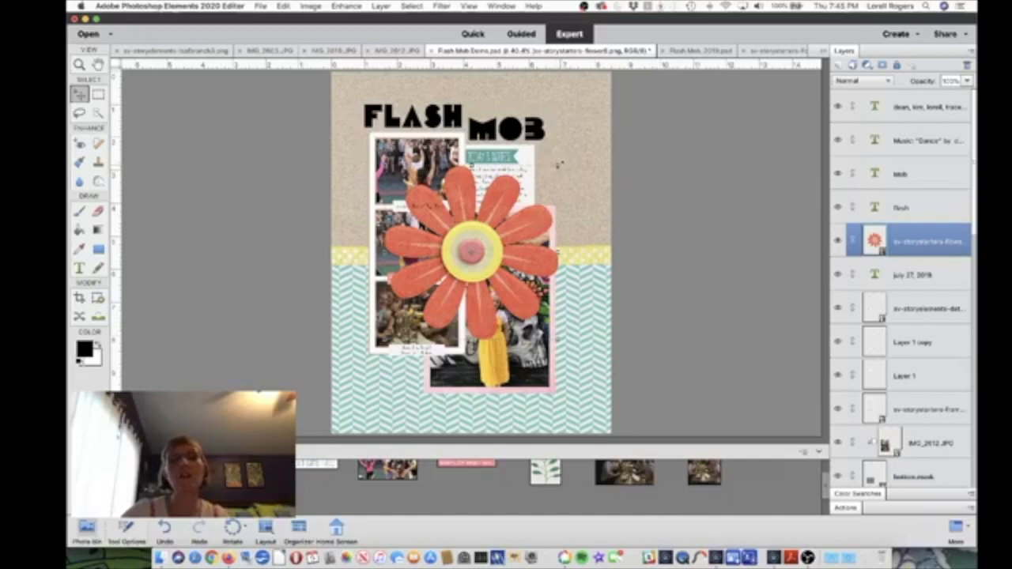
{"action": "left_click_drag", "start_coordinate": [557, 165], "coordinate": [362, 187]}
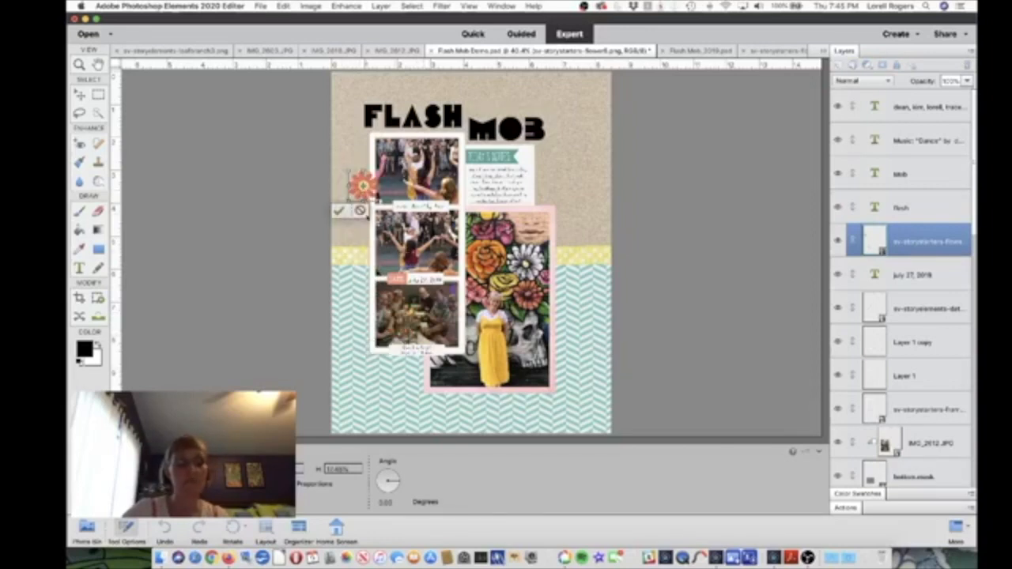
{"action": "left_click", "coordinate": [341, 211]}
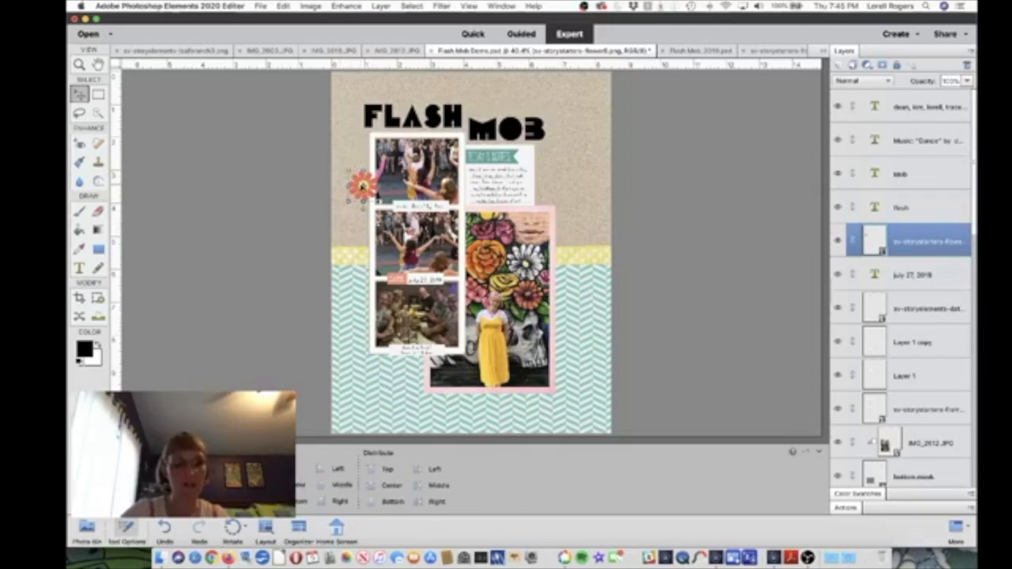
{"action": "left_click_drag", "start_coordinate": [362, 187], "coordinate": [542, 176]}
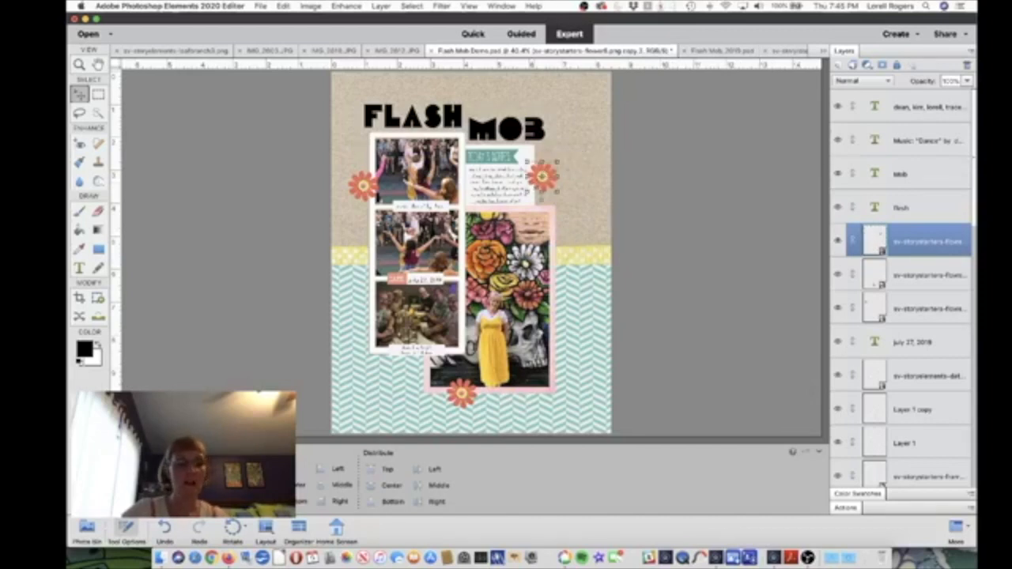
Step: Add the "this makes me happy", "makes my heart sing" and "a dream come true" word strips around the large photo's lower-right corner
{"action": "left_click", "coordinate": [87, 528]}
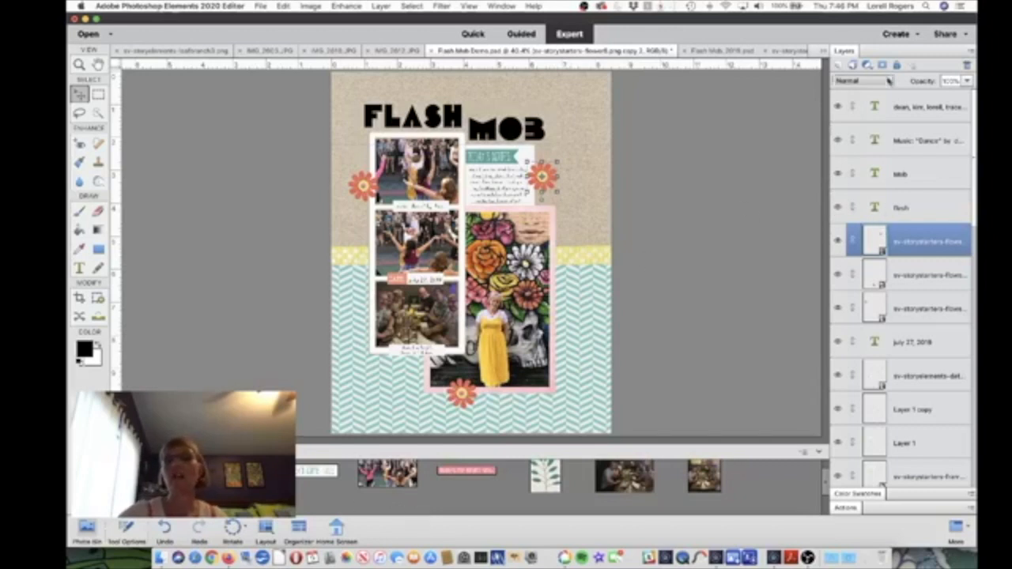
{"action": "left_click", "coordinate": [909, 106]}
{"action": "left_click_drag", "start_coordinate": [467, 470], "coordinate": [545, 359]}
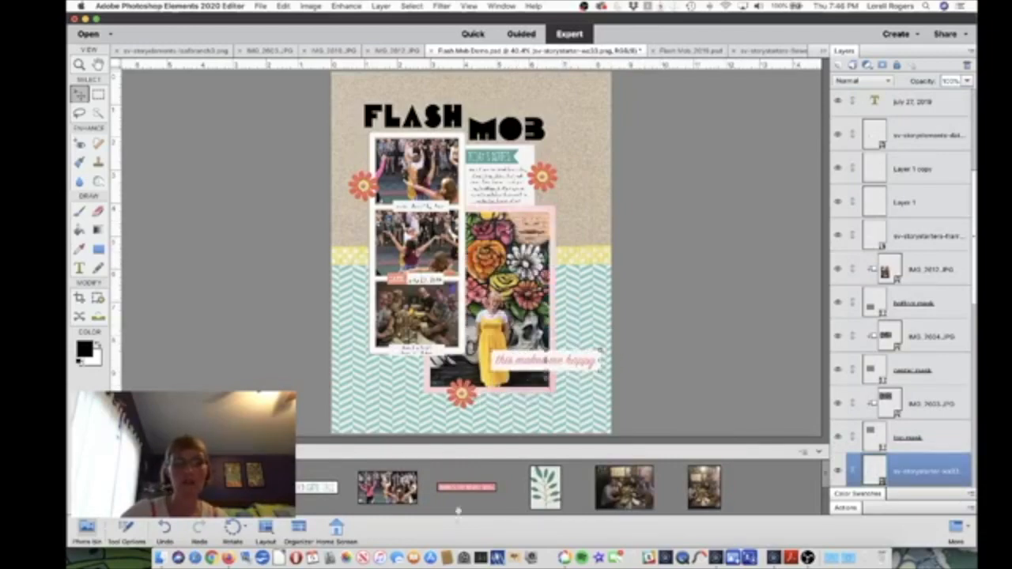
{"action": "left_click", "coordinate": [514, 413]}
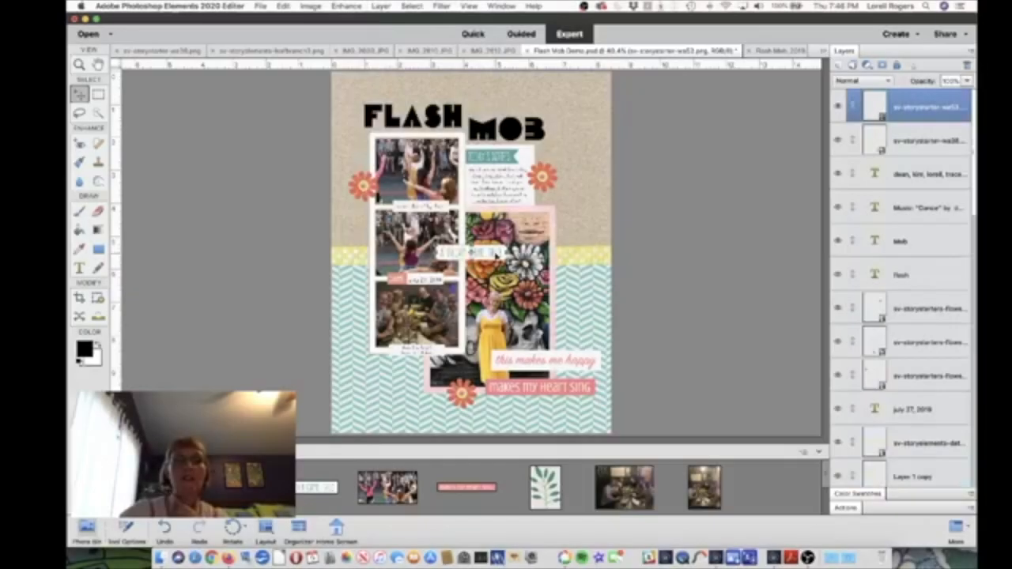
{"action": "left_click_drag", "start_coordinate": [494, 255], "coordinate": [546, 413]}
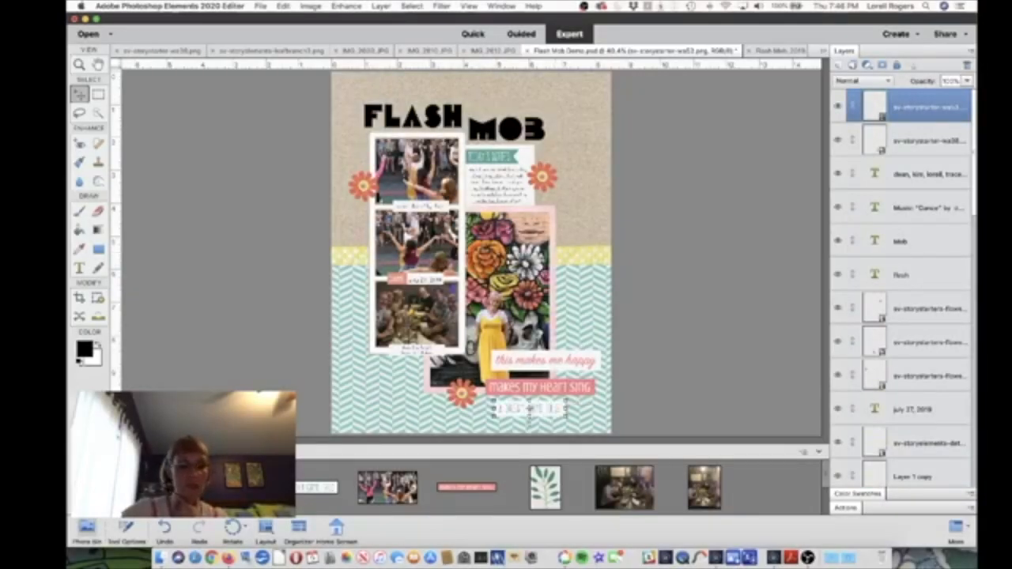
Step: View the finished Flash Mob 2019 page for its word strip arrangement and return to the demo page
{"action": "scroll", "coordinate": [559, 488], "scroll_direction": "down", "scroll_amount": 3}
{"action": "left_click", "coordinate": [778, 51]}
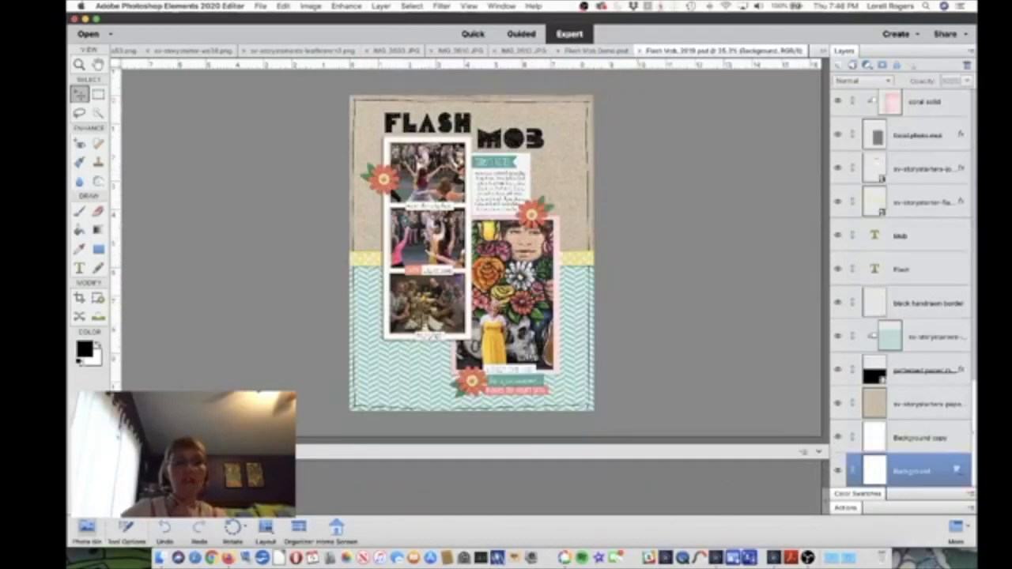
{"action": "scroll", "coordinate": [559, 488], "scroll_direction": "up", "scroll_amount": 2}
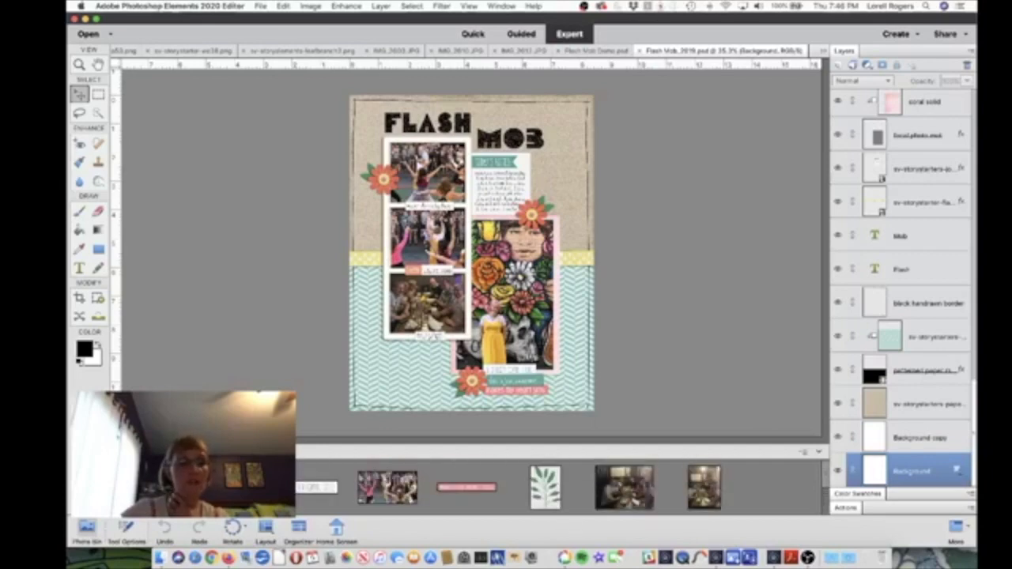
{"action": "left_click", "coordinate": [596, 51]}
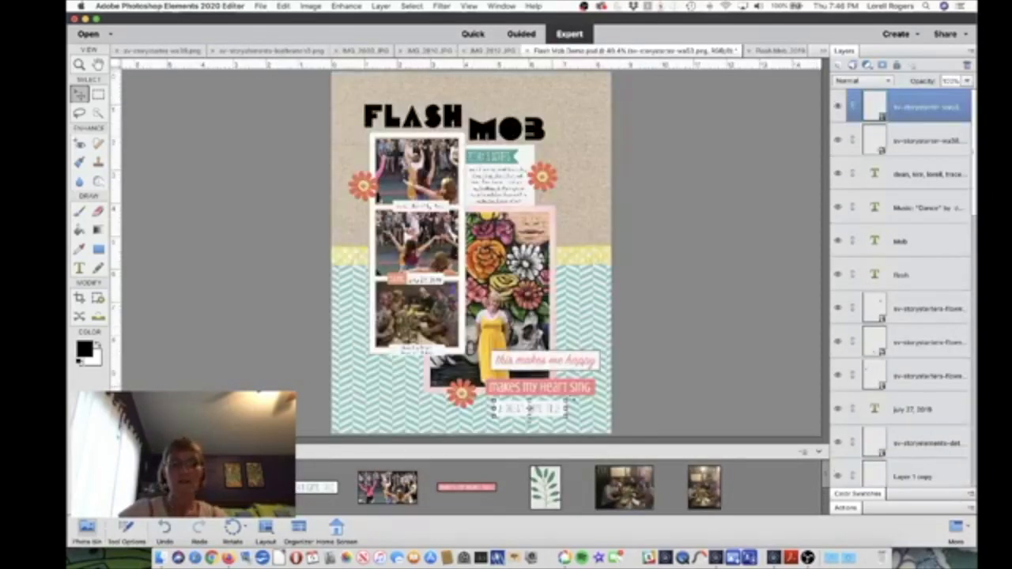
Step: Stack the word strips beside the lower flower, with "a dream come true" above "this makes me happy" and "makes my heart sing" lowest
{"action": "scroll", "coordinate": [527, 238], "scroll_direction": "up", "scroll_amount": 2}
{"action": "scroll", "coordinate": [527, 238], "scroll_direction": "up", "scroll_amount": 2}
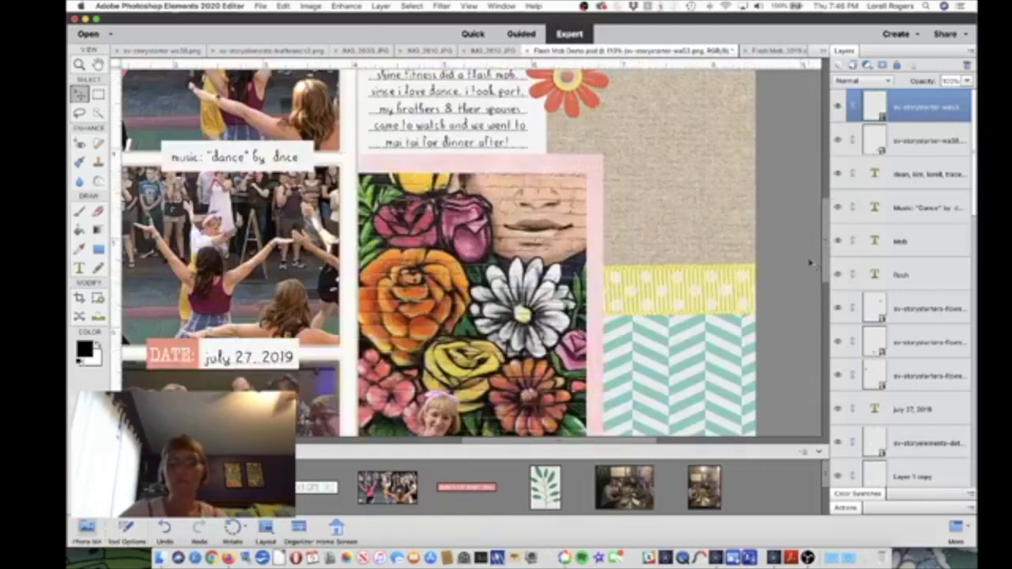
{"action": "scroll", "coordinate": [826, 252], "scroll_direction": "down", "scroll_amount": 5}
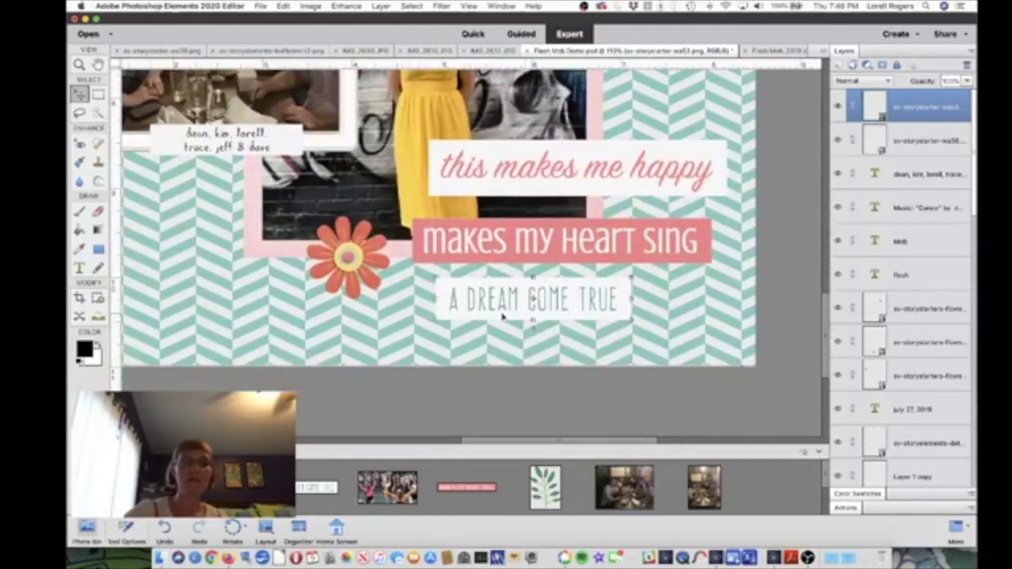
{"action": "left_click_drag", "start_coordinate": [502, 315], "coordinate": [449, 217]}
{"action": "left_click_drag", "start_coordinate": [470, 260], "coordinate": [445, 319]}
{"action": "left_click_drag", "start_coordinate": [581, 174], "coordinate": [537, 251]}
{"action": "left_click_drag", "start_coordinate": [526, 309], "coordinate": [520, 320]}
{"action": "left_click_drag", "start_coordinate": [506, 324], "coordinate": [533, 324]}
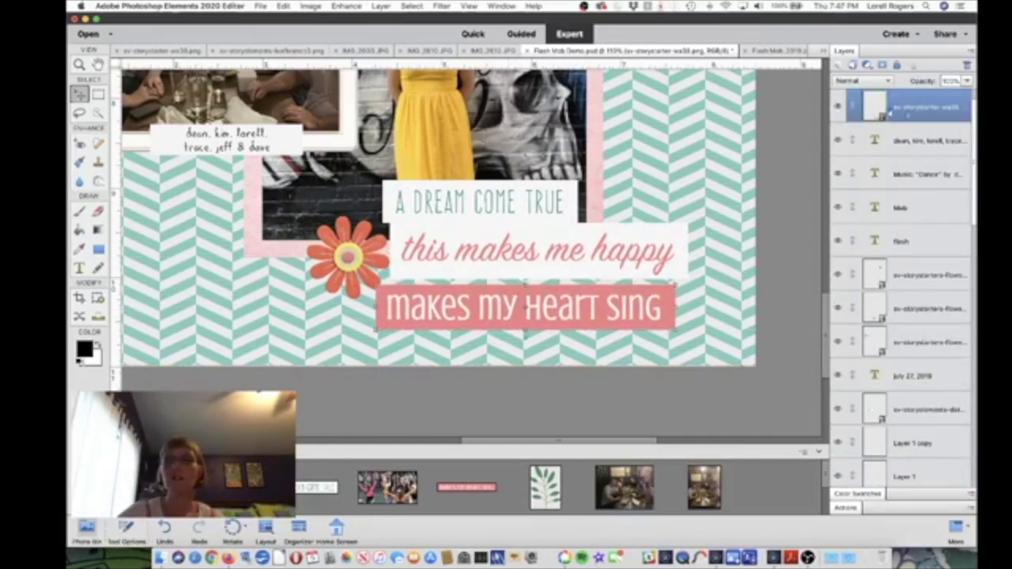
Step: Place the "makes my heart sing" layer beneath the flower layers and close the gap between it and the "this makes me happy" strip
{"action": "left_click_drag", "start_coordinate": [883, 114], "coordinate": [873, 373]}
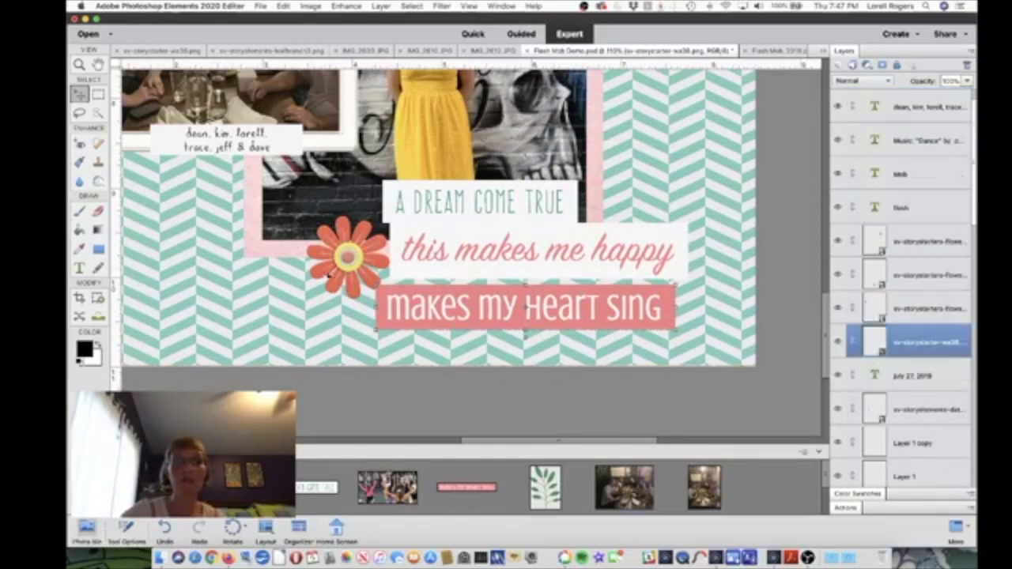
{"action": "left_click_drag", "start_coordinate": [397, 300], "coordinate": [395, 296]}
{"action": "left_click_drag", "start_coordinate": [408, 259], "coordinate": [402, 259]}
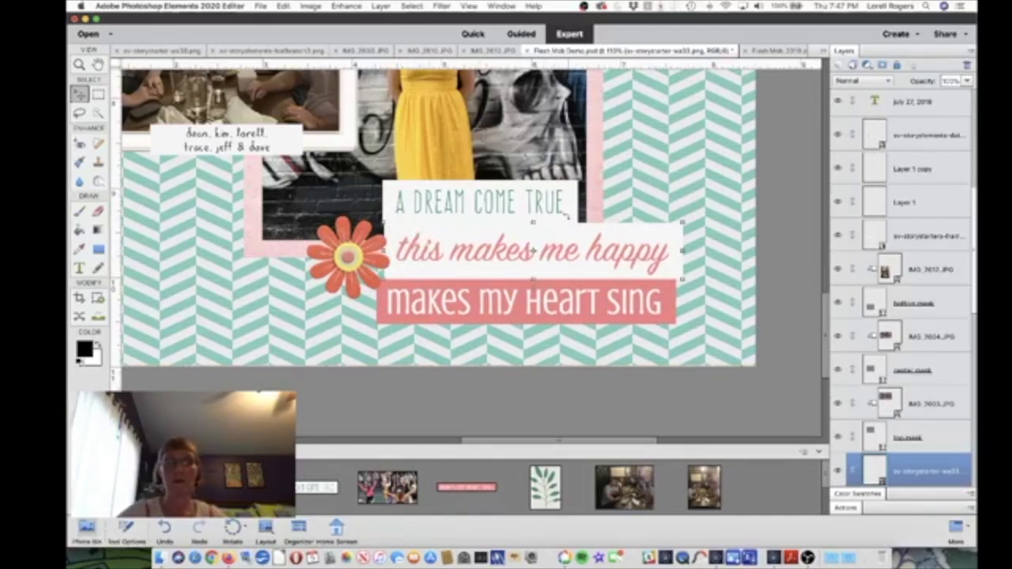
{"action": "left_click", "coordinate": [646, 306]}
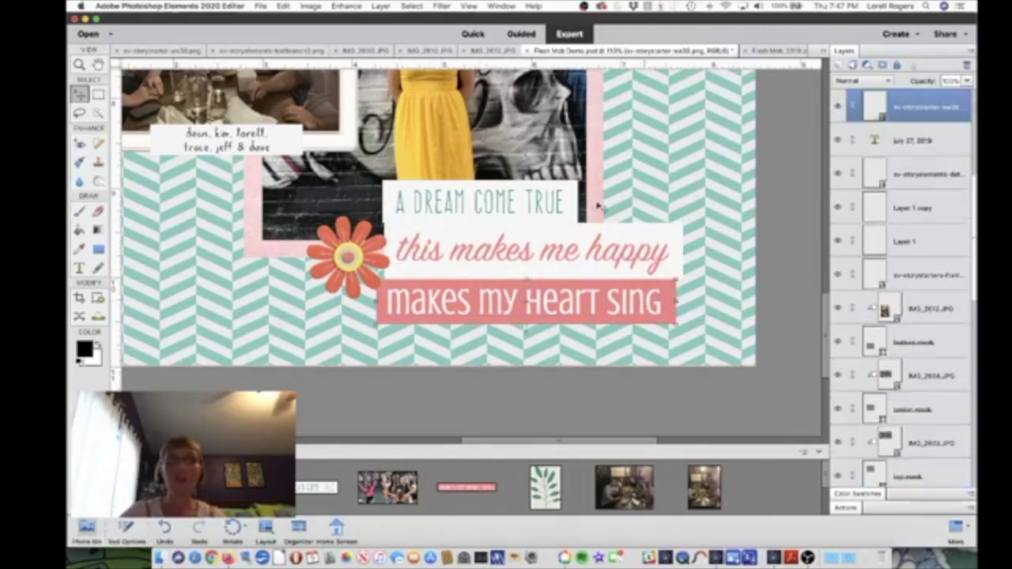
Step: Shrink the "a dream come true" and "this makes me happy" strips, keeping them against the flower's right side
{"action": "left_click", "coordinate": [558, 195]}
{"action": "left_click_drag", "start_coordinate": [577, 183], "coordinate": [519, 194]}
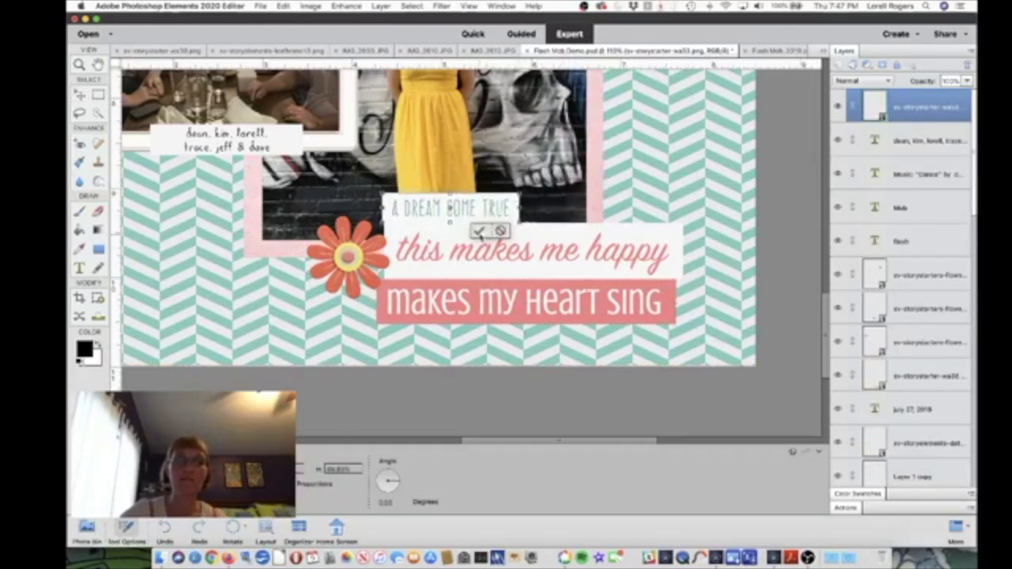
{"action": "left_click", "coordinate": [477, 231]}
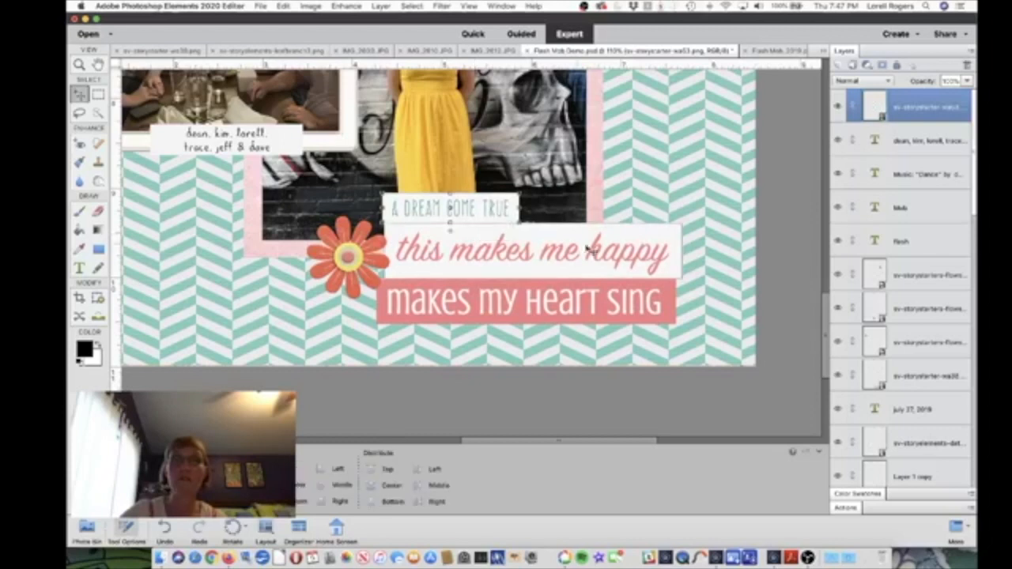
{"action": "left_click", "coordinate": [592, 248]}
{"action": "left_click_drag", "start_coordinate": [682, 224], "coordinate": [546, 250]}
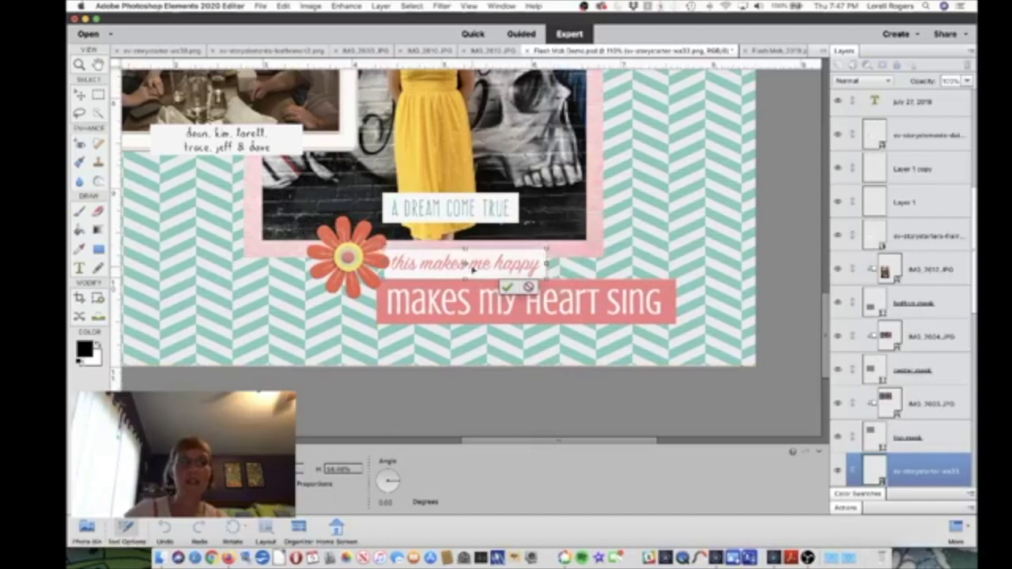
{"action": "left_click", "coordinate": [508, 286]}
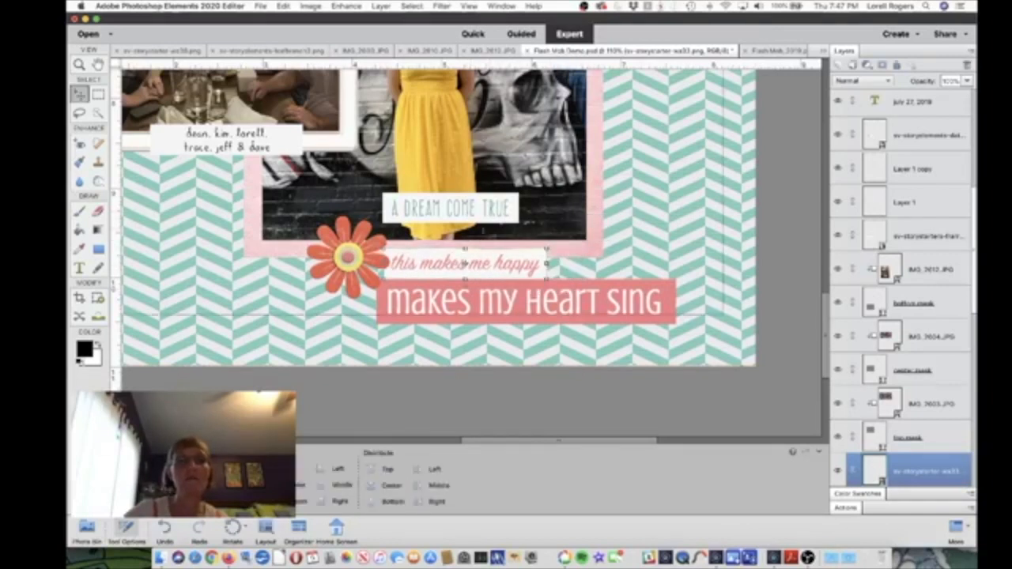
Step: Lower "a dream come true" onto the middle strip and shrink "makes my heart sing" to slightly wider than the strips above
{"action": "left_click_drag", "start_coordinate": [488, 222], "coordinate": [471, 298]}
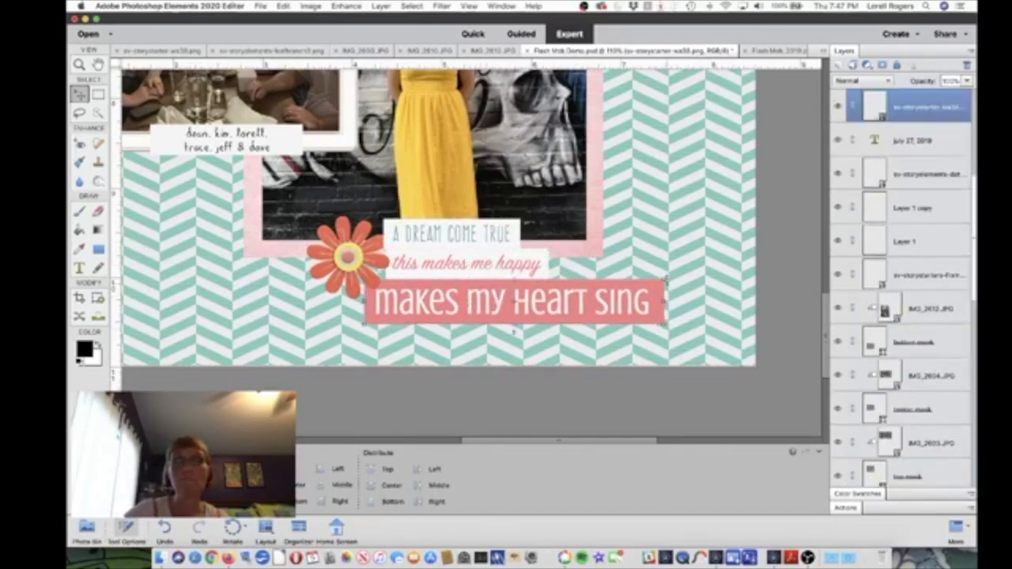
{"action": "left_click_drag", "start_coordinate": [666, 277], "coordinate": [535, 298]}
{"action": "left_click_drag", "start_coordinate": [447, 323], "coordinate": [465, 302]}
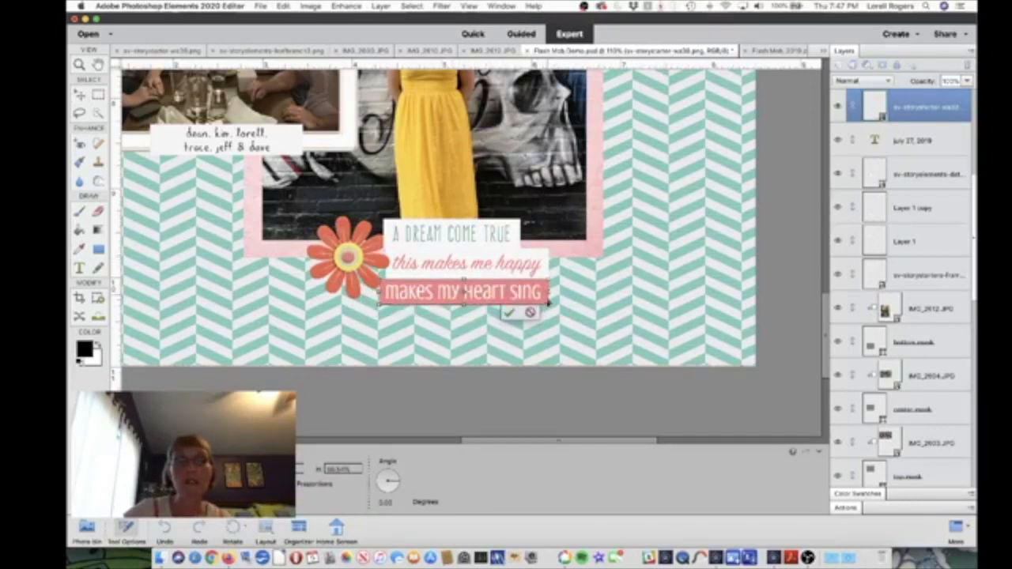
{"action": "left_click_drag", "start_coordinate": [549, 299], "coordinate": [567, 305]}
{"action": "left_click", "coordinate": [528, 316]}
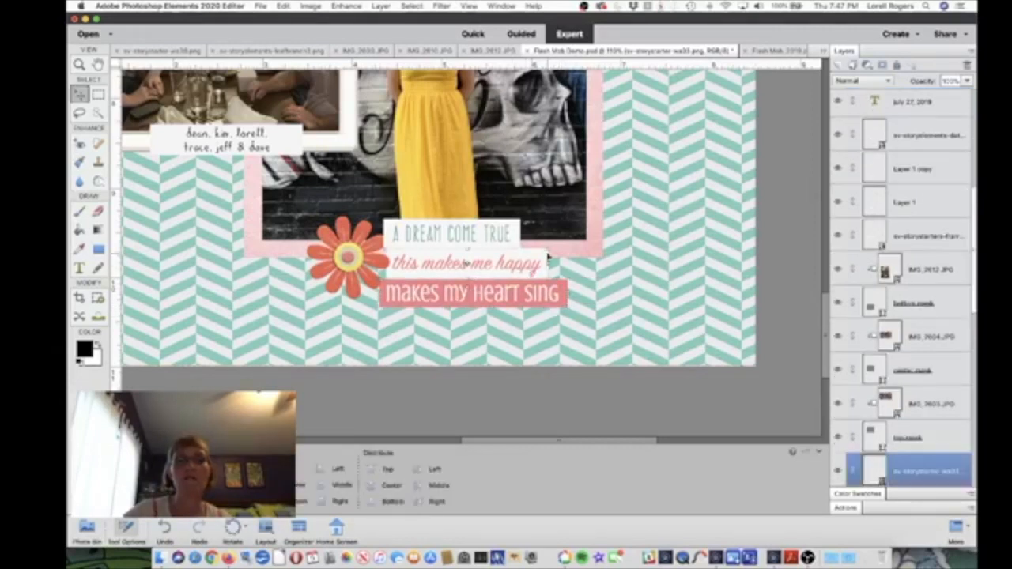
Step: Shrink the "this makes me happy" strip slightly and nudge "a dream come true" down toward it
{"action": "left_click_drag", "start_coordinate": [548, 249], "coordinate": [490, 234]}
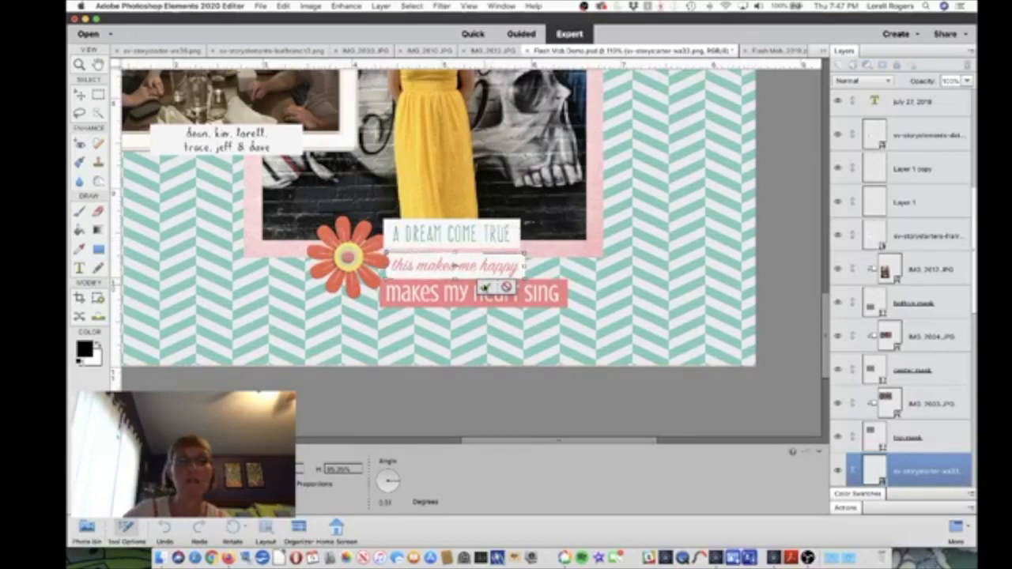
{"action": "left_click", "coordinate": [483, 286]}
{"action": "left_click_drag", "start_coordinate": [477, 246], "coordinate": [479, 244]}
{"action": "key", "text": "Down"}
{"action": "key", "text": "Down"}
{"action": "key", "text": "Down"}
{"action": "key", "text": "Down"}
{"action": "key", "text": "Down"}
{"action": "key", "text": "Down"}
{"action": "key", "text": "Down"}
{"action": "key", "text": "Down"}
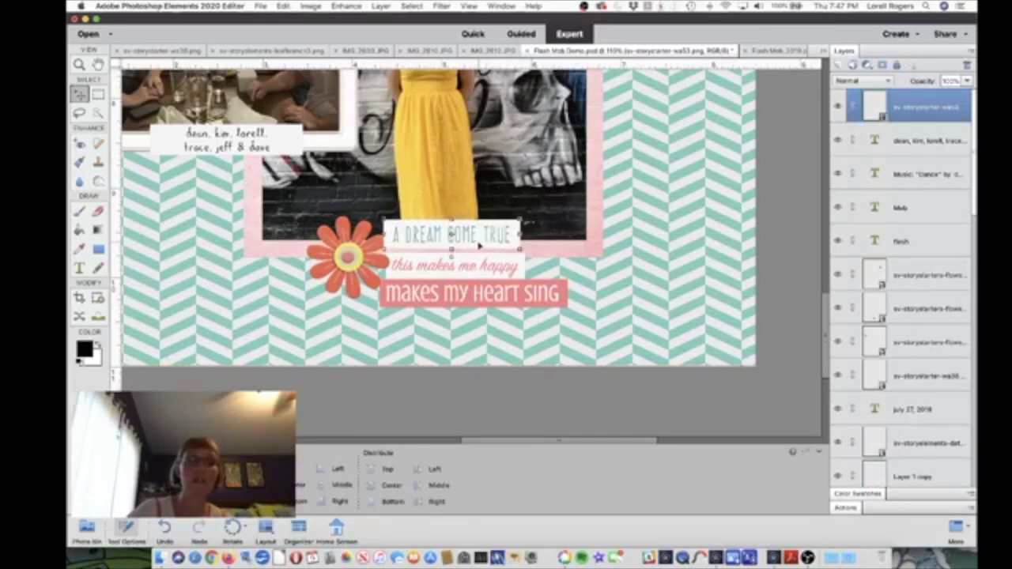
Step: Nudge the "makes my heart sing" strip slightly down and then left until its end tucks under the flower
{"action": "left_click", "coordinate": [451, 294]}
{"action": "key", "text": "Down"}
{"action": "key", "text": "Down"}
{"action": "key", "text": "Down"}
{"action": "key", "text": "Down"}
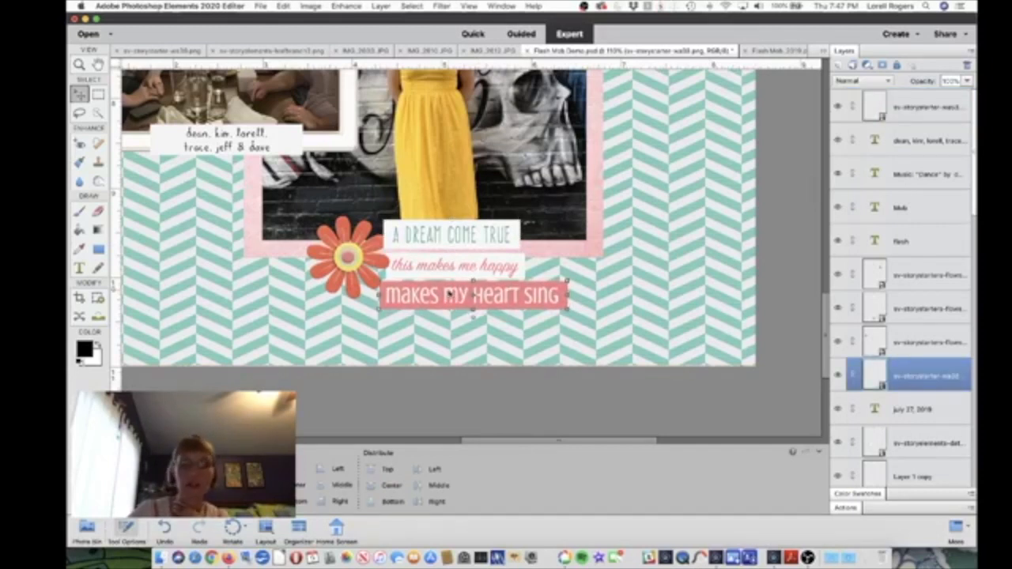
{"action": "key", "text": "Left"}
{"action": "key", "text": "Left"}
{"action": "key", "text": "Left"}
{"action": "key", "text": "Left"}
{"action": "key", "text": "Left"}
{"action": "key", "text": "Left"}
{"action": "key", "text": "Left"}
{"action": "key", "text": "Left"}
{"action": "key", "text": "Left"}
{"action": "key", "text": "Left"}
{"action": "key", "text": "Left"}
{"action": "key", "text": "Left"}
{"action": "key", "text": "Left"}
{"action": "key", "text": "Left"}
{"action": "key", "text": "Left"}
{"action": "key", "text": "Left"}
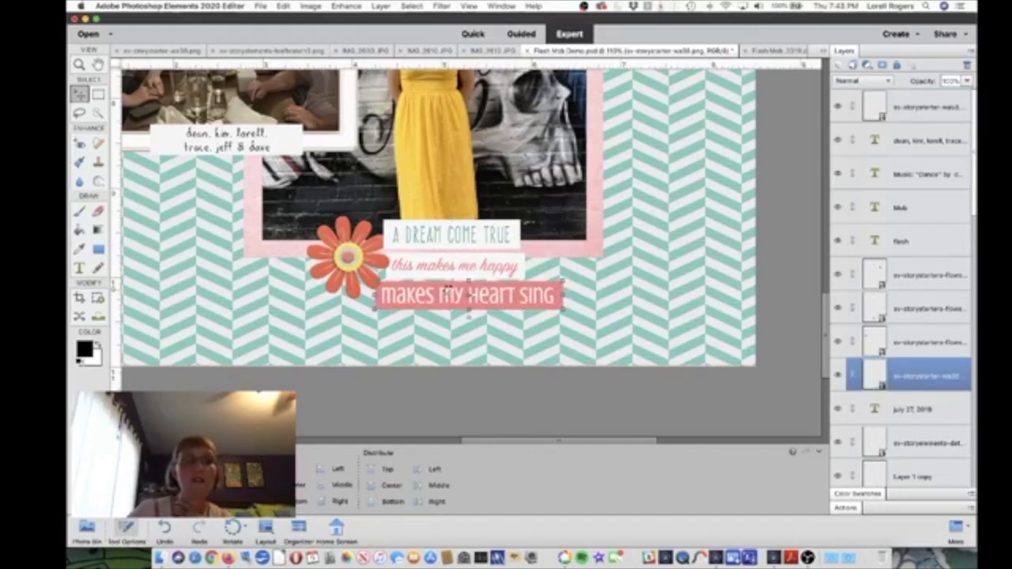
{"action": "key", "text": "Left"}
{"action": "key", "text": "Left"}
{"action": "key", "text": "Left"}
{"action": "key", "text": "Left"}
{"action": "key", "text": "Left"}
{"action": "key", "text": "Left"}
{"action": "key", "text": "Left"}
Step: Close the gap under "this makes me happy", then shift "a dream come true" right and shrink it a little
{"action": "left_click_drag", "start_coordinate": [446, 273], "coordinate": [442, 275]}
{"action": "left_click_drag", "start_coordinate": [441, 237], "coordinate": [451, 244]}
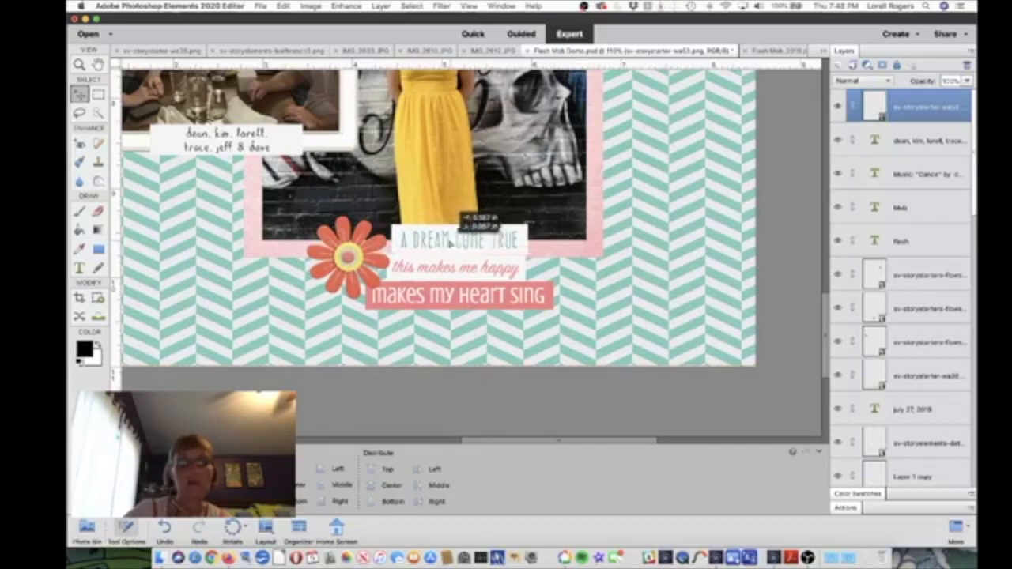
{"action": "key", "text": "Up"}
{"action": "key", "text": "Up"}
{"action": "key", "text": "Up"}
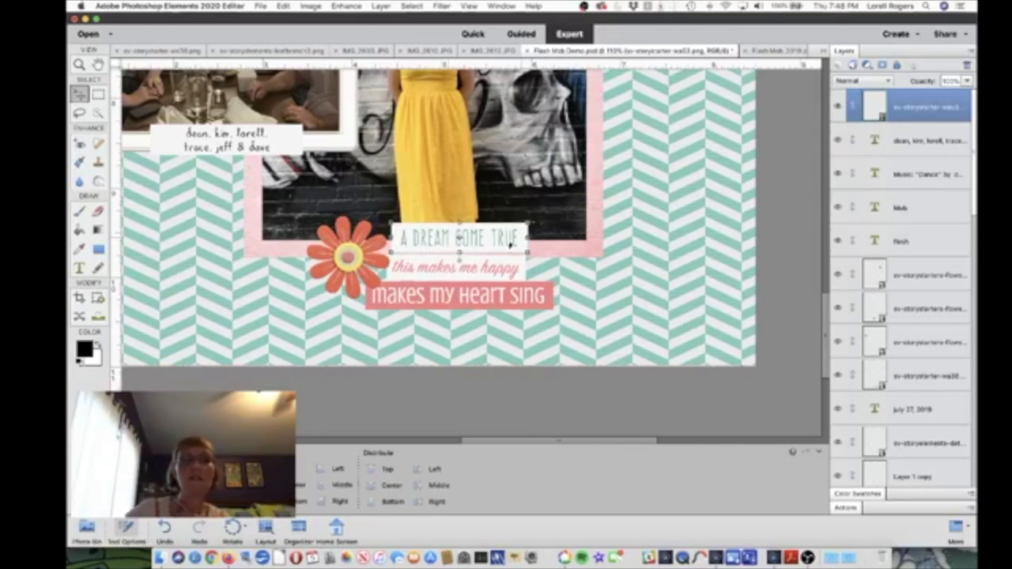
{"action": "left_click_drag", "start_coordinate": [527, 224], "coordinate": [524, 224]}
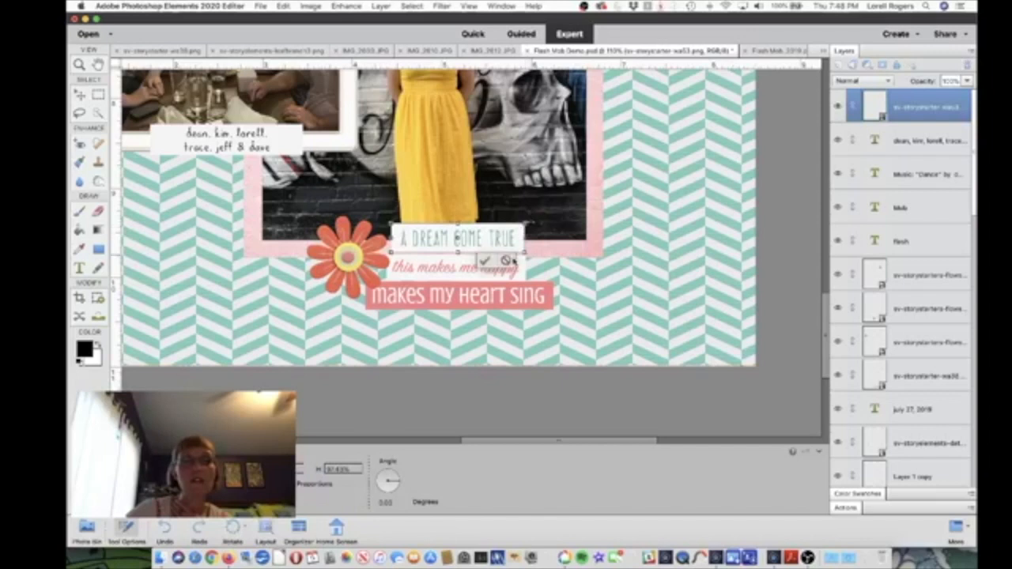
{"action": "left_click", "coordinate": [485, 260]}
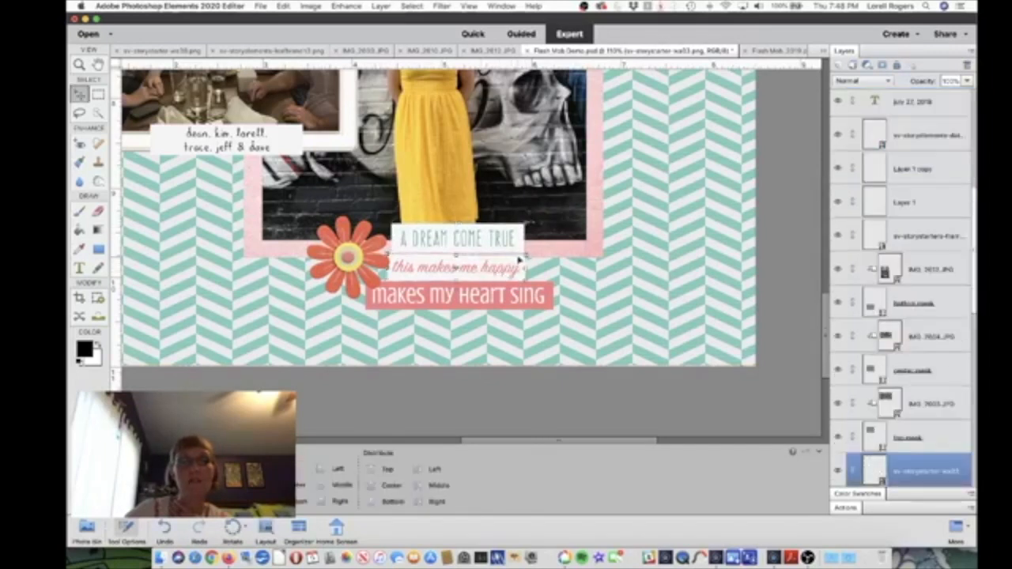
Step: Enlarge the "this makes me happy" strip slightly and move "a dream come true" left and up to sit directly above it
{"action": "left_click_drag", "start_coordinate": [525, 255], "coordinate": [541, 256]}
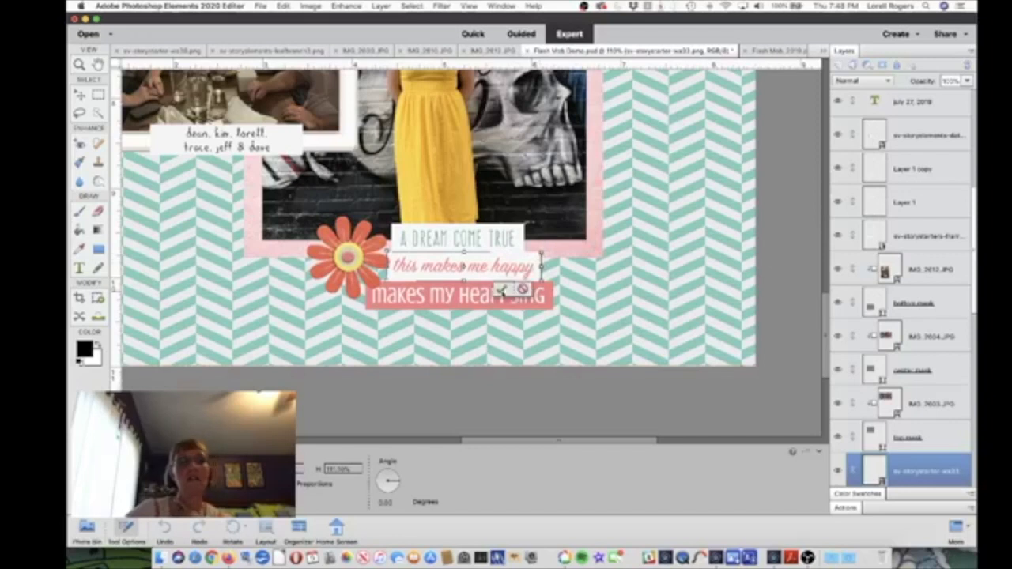
{"action": "left_click", "coordinate": [500, 291]}
{"action": "left_click_drag", "start_coordinate": [456, 237], "coordinate": [454, 238]}
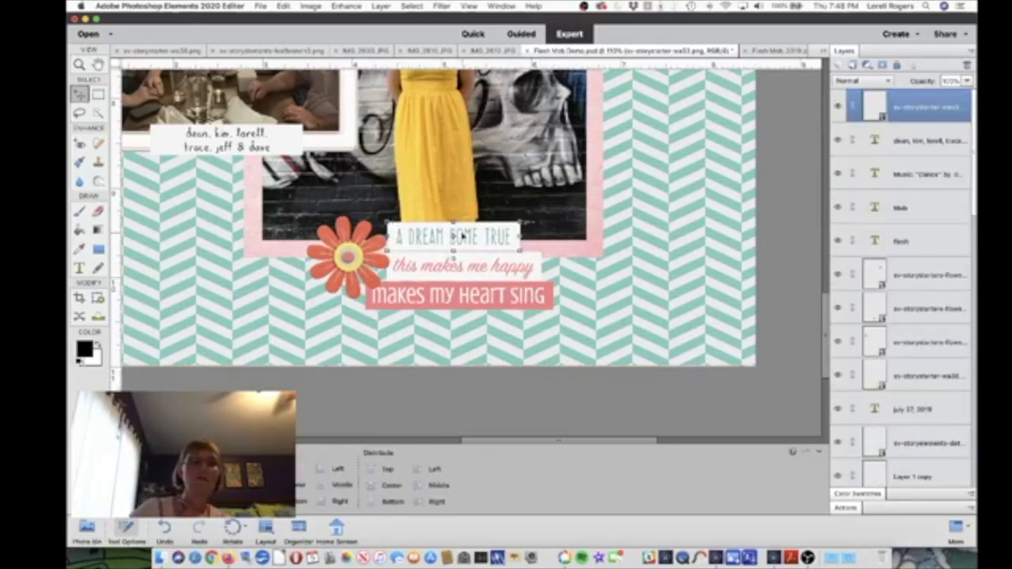
{"action": "key", "text": "Left"}
{"action": "key", "text": "Left"}
{"action": "key", "text": "Left"}
{"action": "key", "text": "Left"}
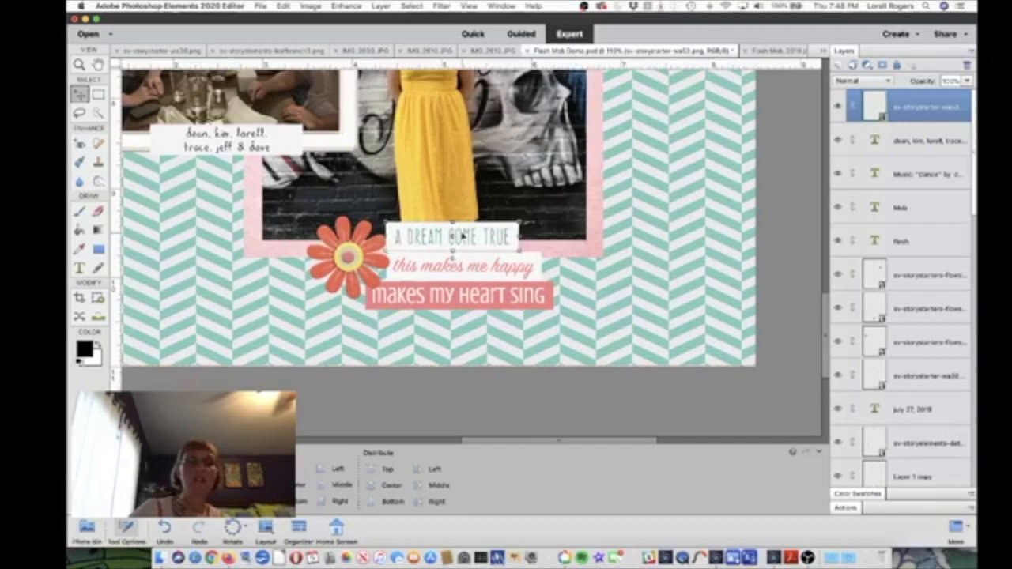
Step: Nudge the "this makes me happy" strip slightly left so it meets the flower
{"action": "left_click", "coordinate": [432, 262]}
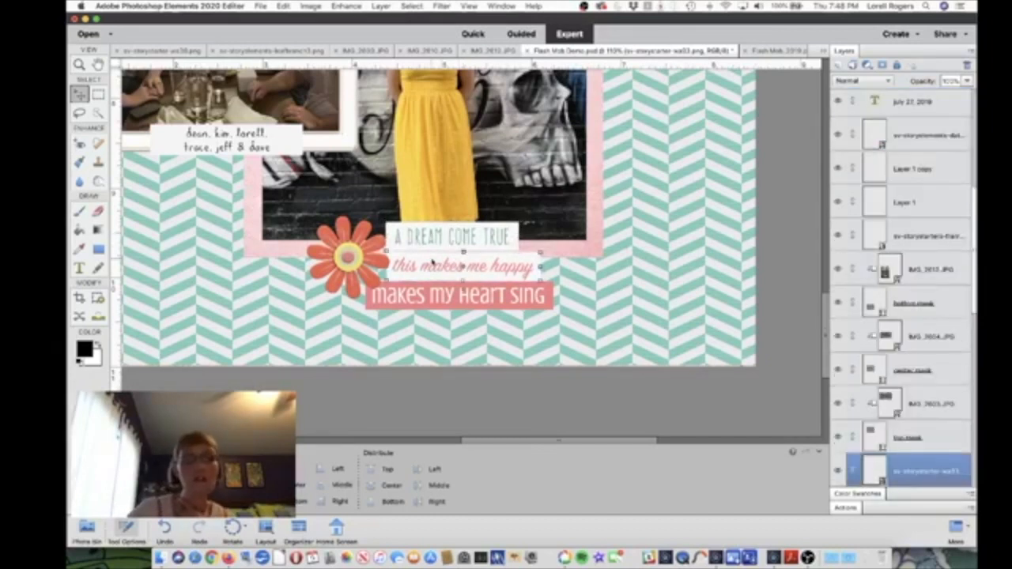
{"action": "right_click", "coordinate": [426, 302]}
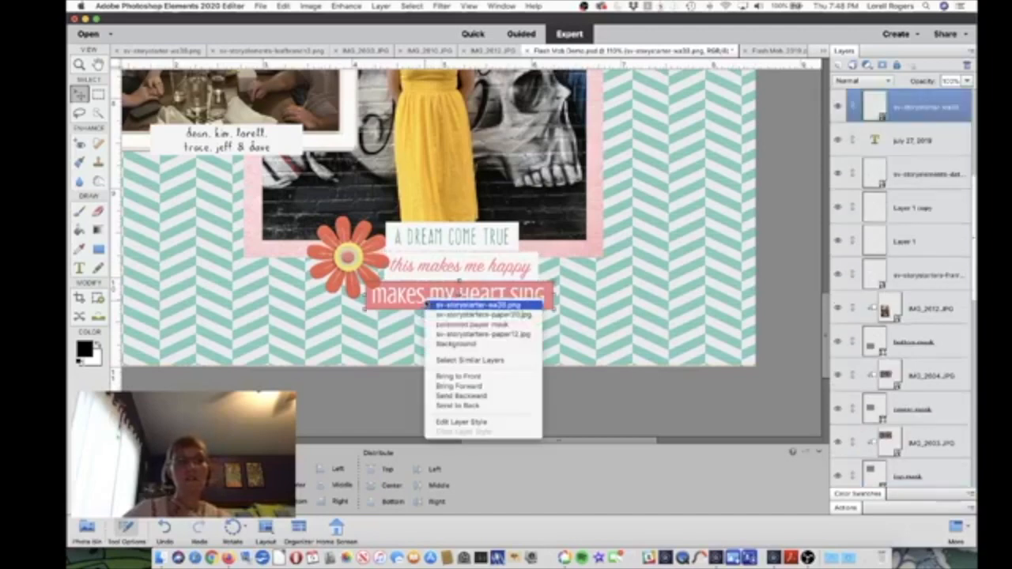
{"action": "left_click", "coordinate": [457, 405]}
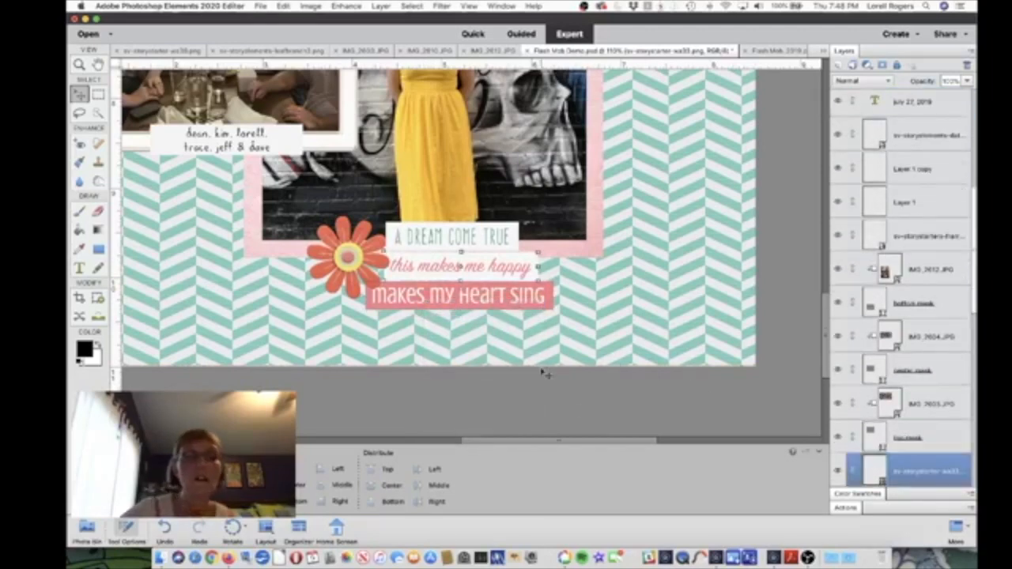
{"action": "scroll", "coordinate": [597, 307], "scroll_direction": "down", "scroll_amount": 10}
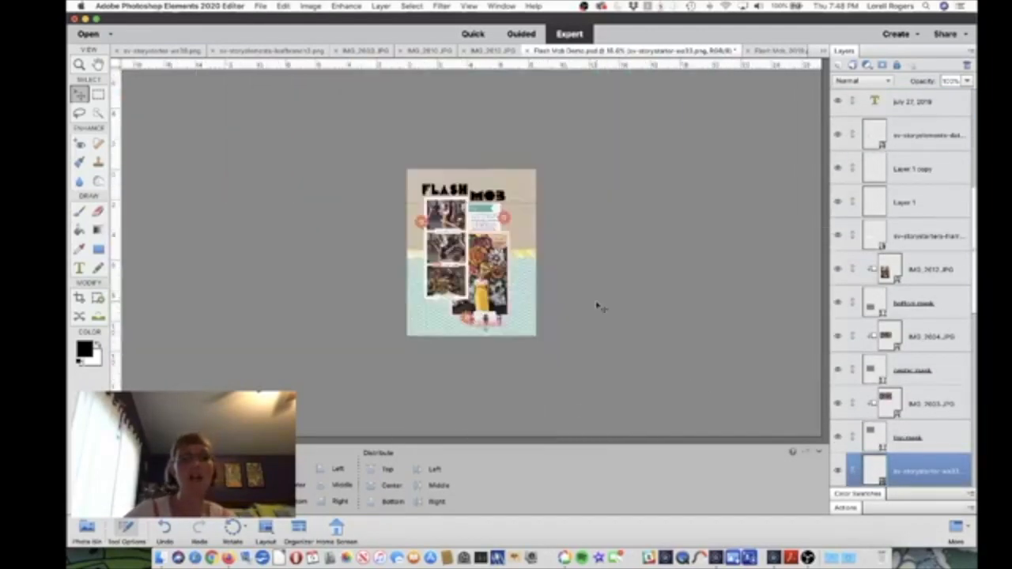
Step: Open the leaf branch image and lasso the single leaf just to the right of the two topmost ones
{"action": "scroll", "coordinate": [596, 306], "scroll_direction": "up", "scroll_amount": 4}
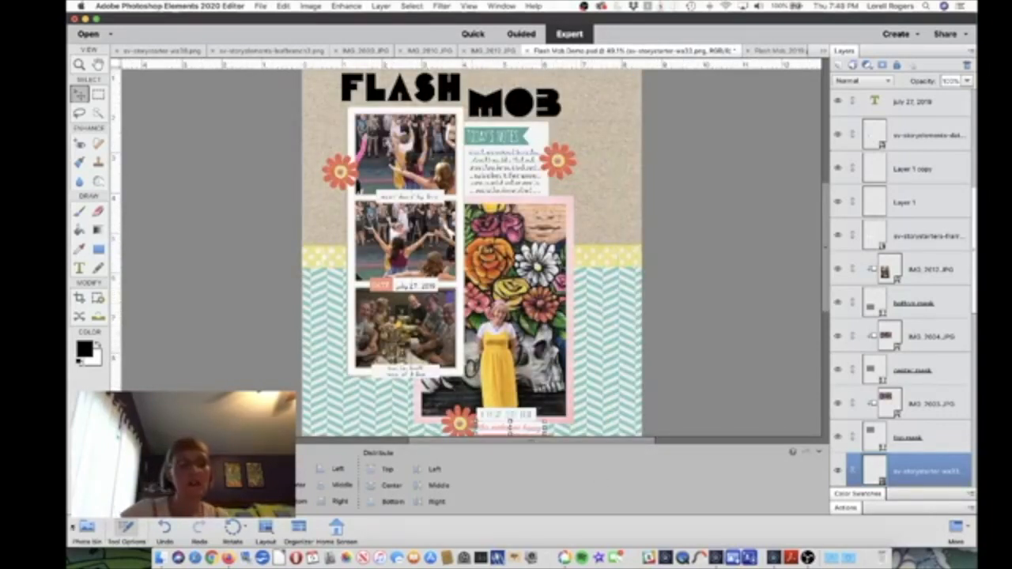
{"action": "left_click", "coordinate": [85, 529]}
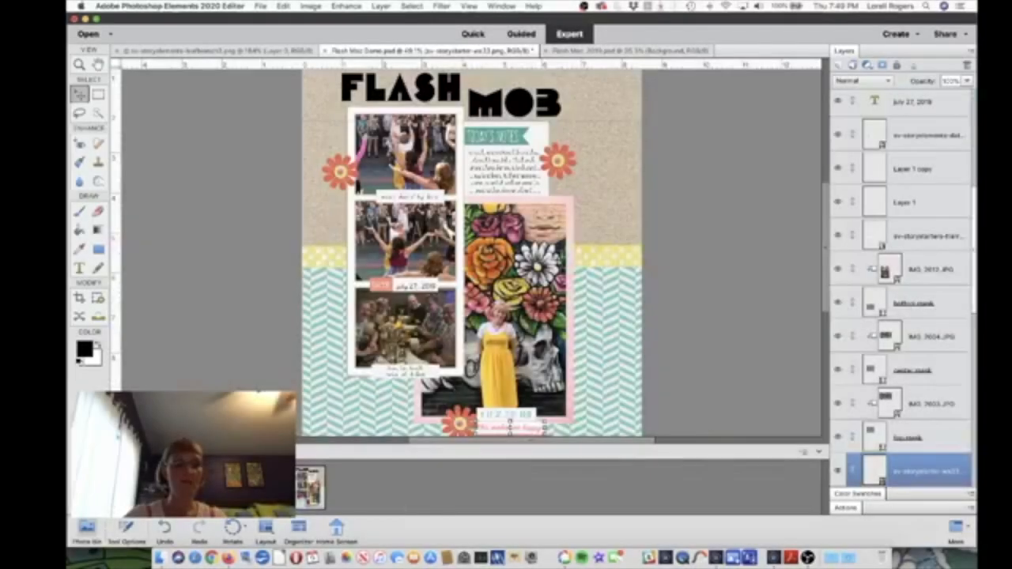
{"action": "double_click", "coordinate": [114, 487]}
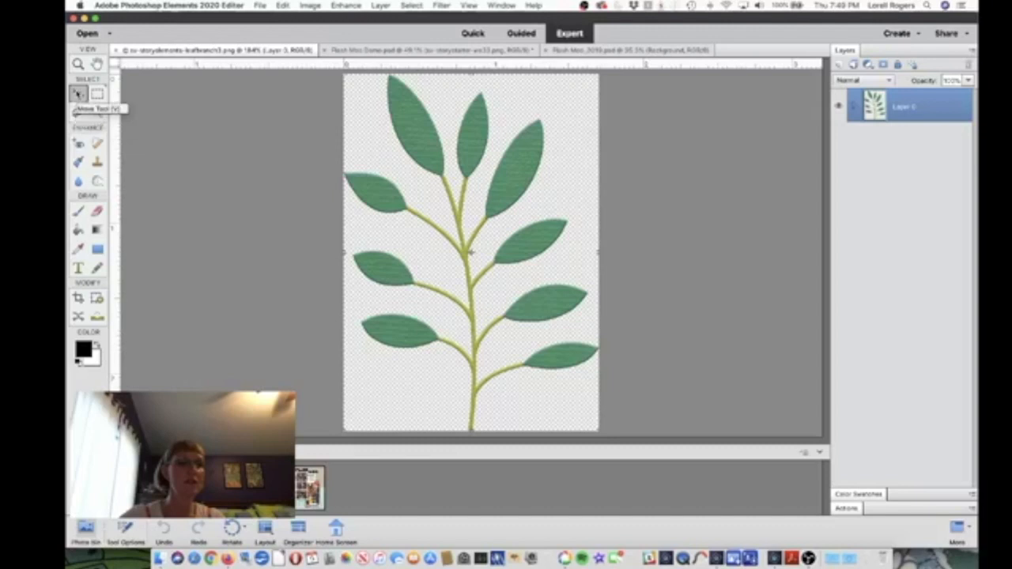
{"action": "left_click", "coordinate": [77, 113]}
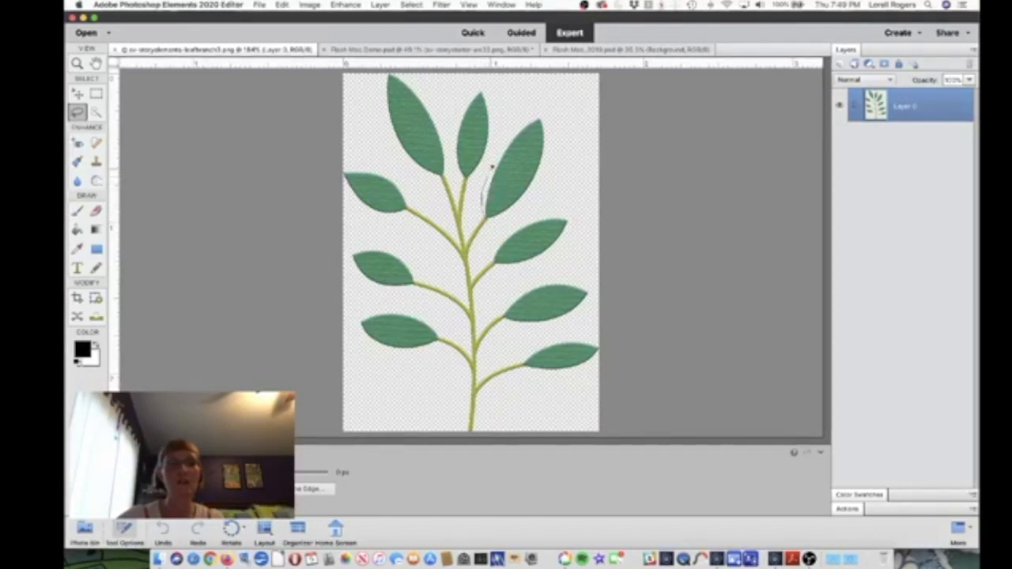
{"action": "left_click_drag", "start_coordinate": [512, 127], "coordinate": [535, 113]}
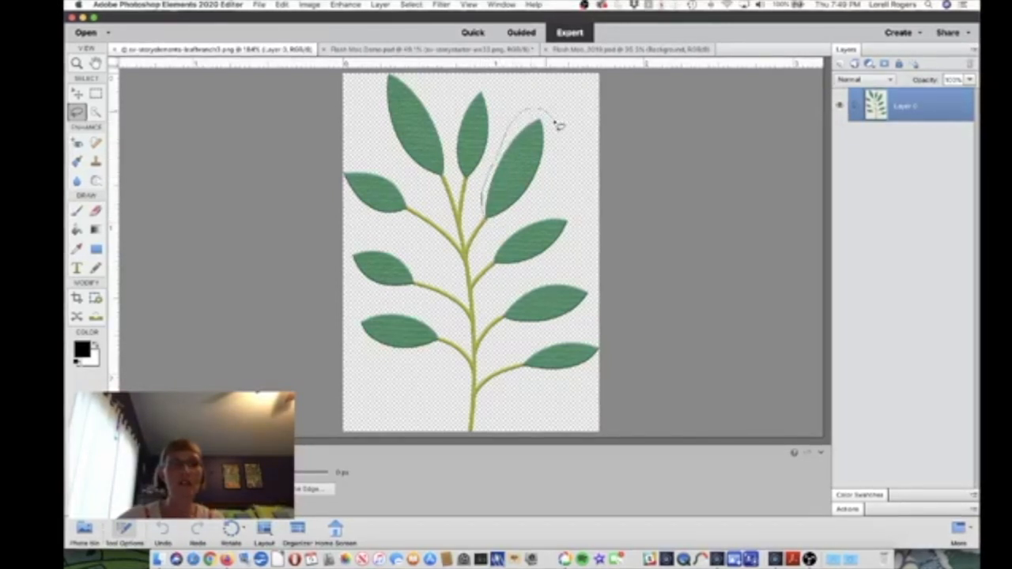
{"action": "mouse_move", "coordinate": [559, 162]}
{"action": "left_mouse_down"}
{"action": "mouse_move", "coordinate": [520, 221]}
{"action": "mouse_move", "coordinate": [488, 221]}
{"action": "left_mouse_up"}
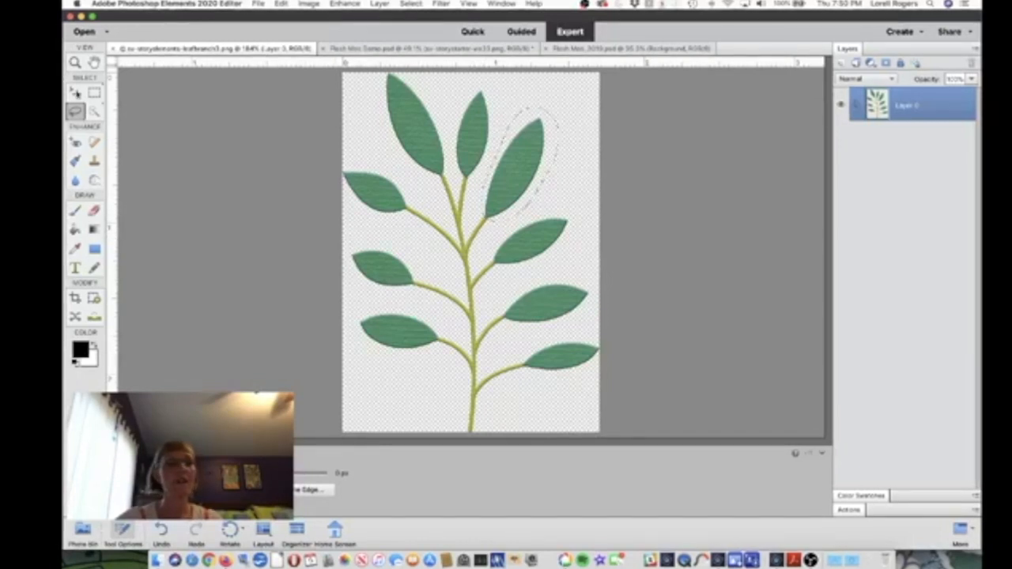
Step: Copy the lassoed leaf from the branch image into the Flash Mob Demo page
{"action": "left_click", "coordinate": [75, 93]}
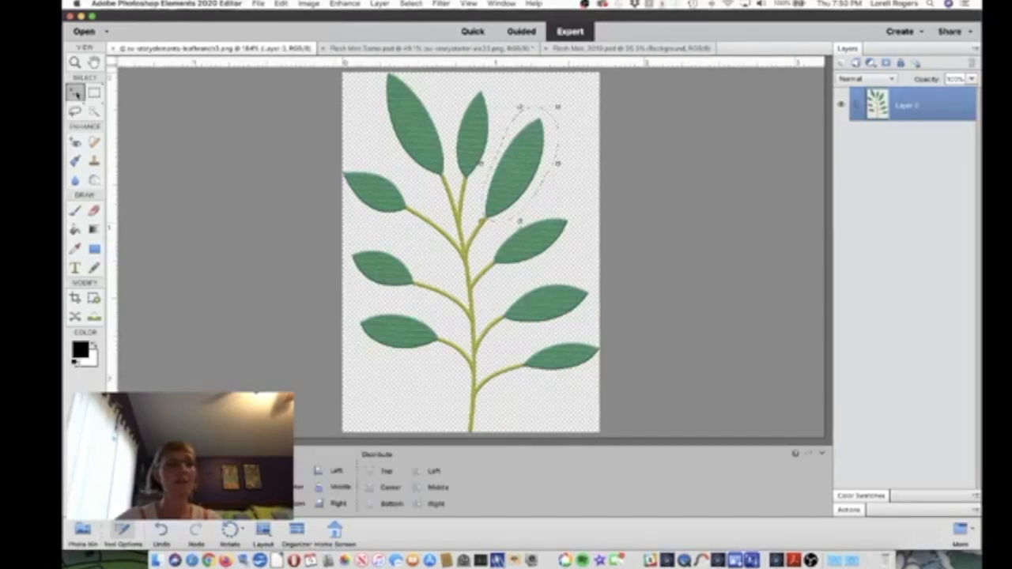
{"action": "left_click", "coordinate": [83, 531]}
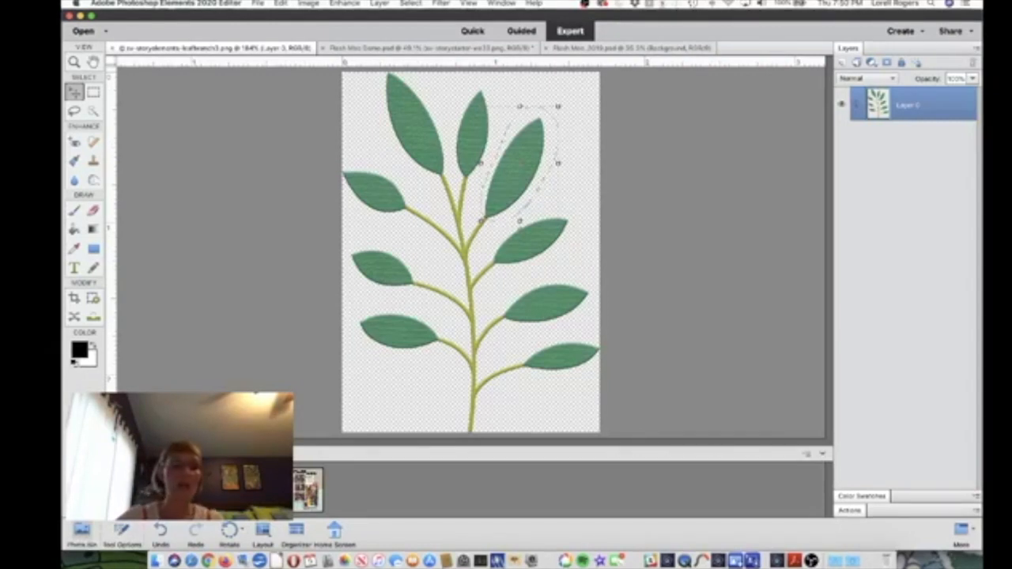
{"action": "left_click_drag", "start_coordinate": [510, 190], "coordinate": [311, 388]}
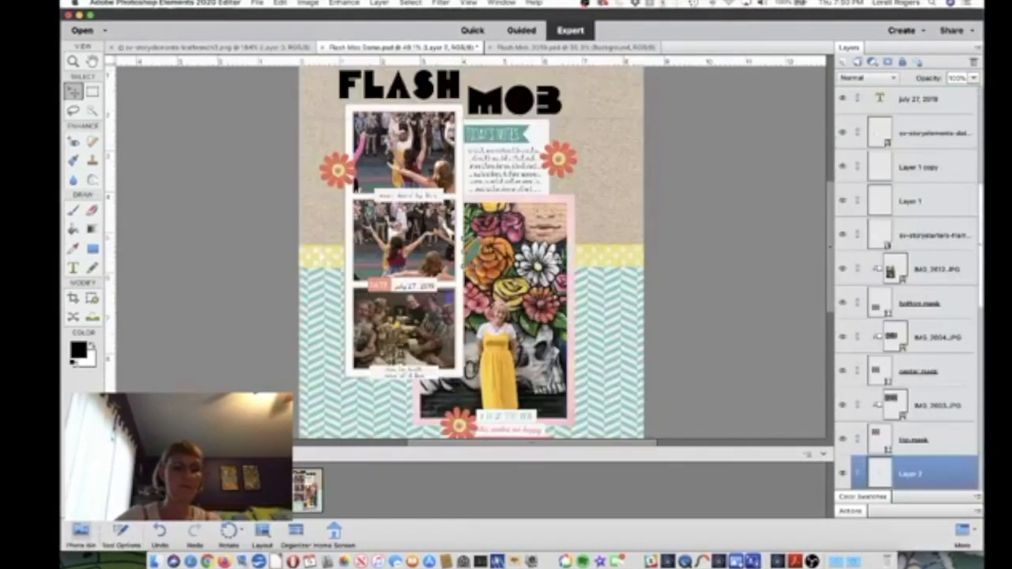
Step: Bring the leaf layer to the front and place the leaf beside the flower at the Today's Notes card
{"action": "left_click", "coordinate": [379, 4]}
{"action": "mouse_move", "coordinate": [477, 219]}
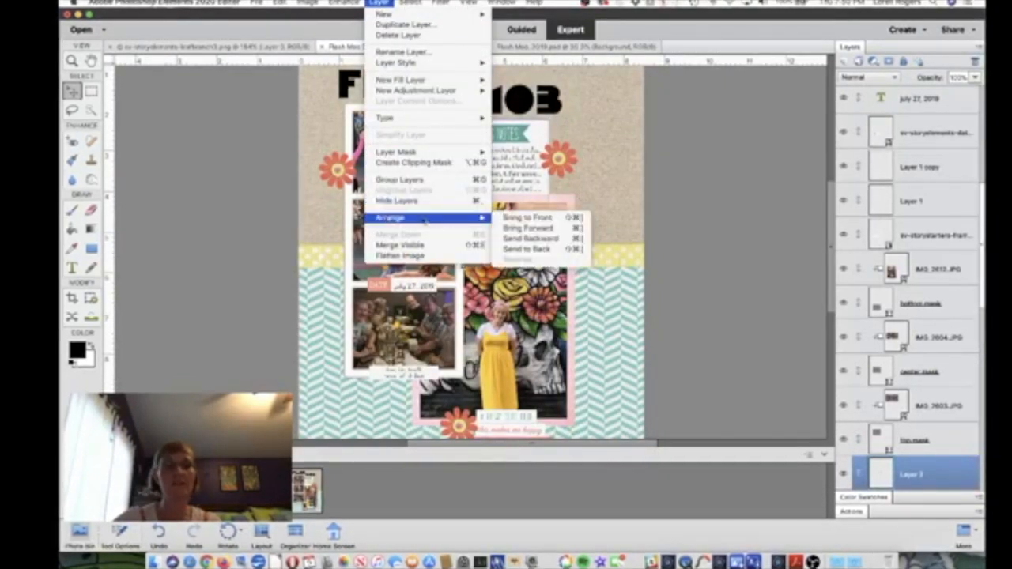
{"action": "left_click", "coordinate": [511, 218]}
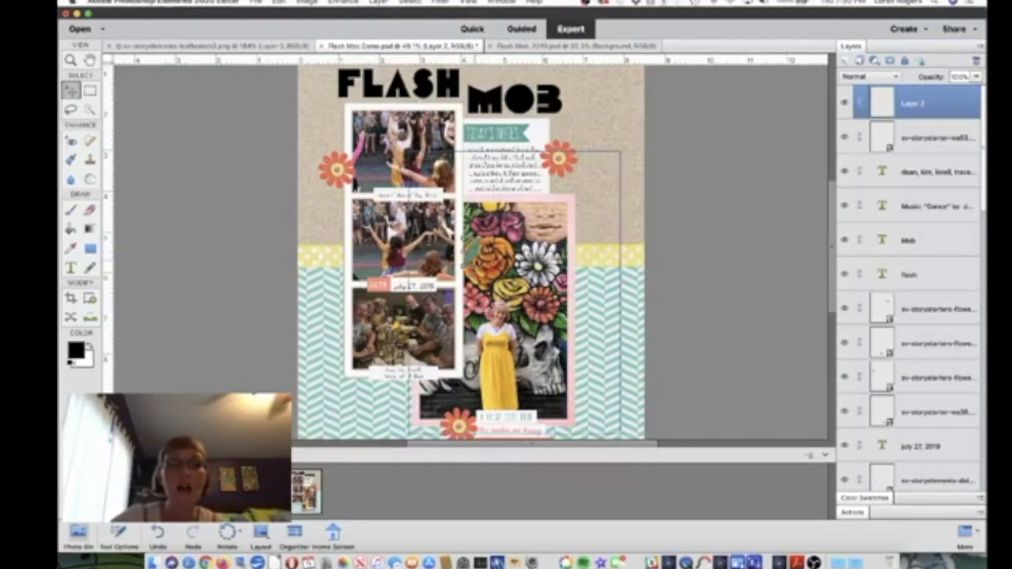
{"action": "left_click_drag", "start_coordinate": [506, 229], "coordinate": [584, 148]}
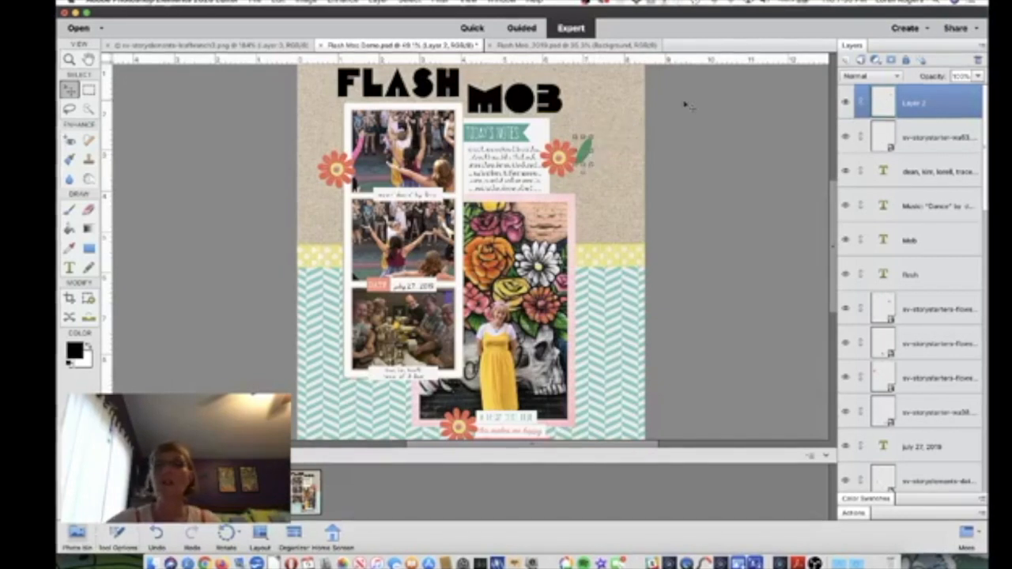
Step: Rename the leaf layer "green leaf" and move it beneath that flower's layer, tucking the leaf's base under the petals
{"action": "double_click", "coordinate": [917, 102]}
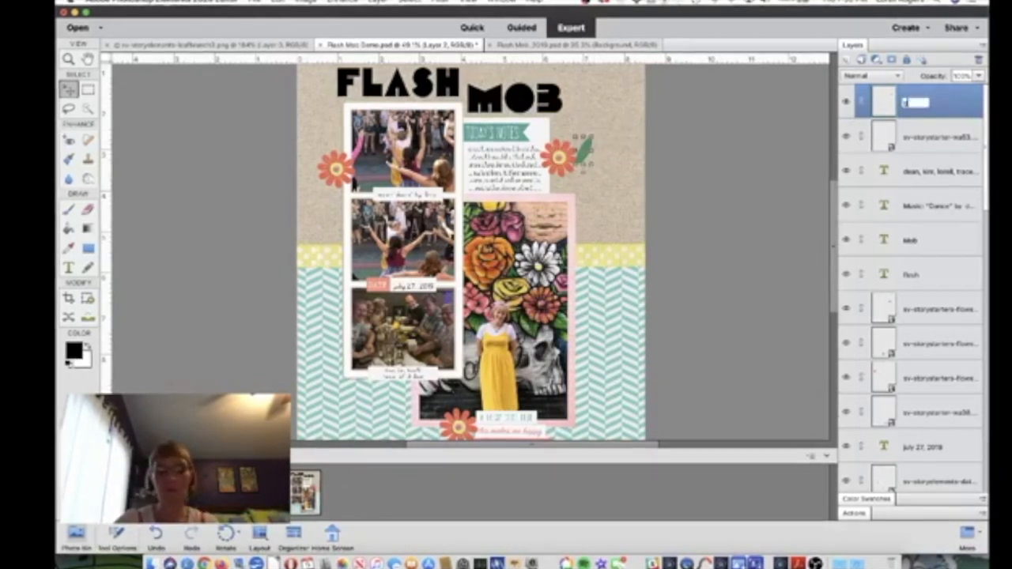
{"action": "type", "text": "green leaf"}
{"action": "key", "text": "Return"}
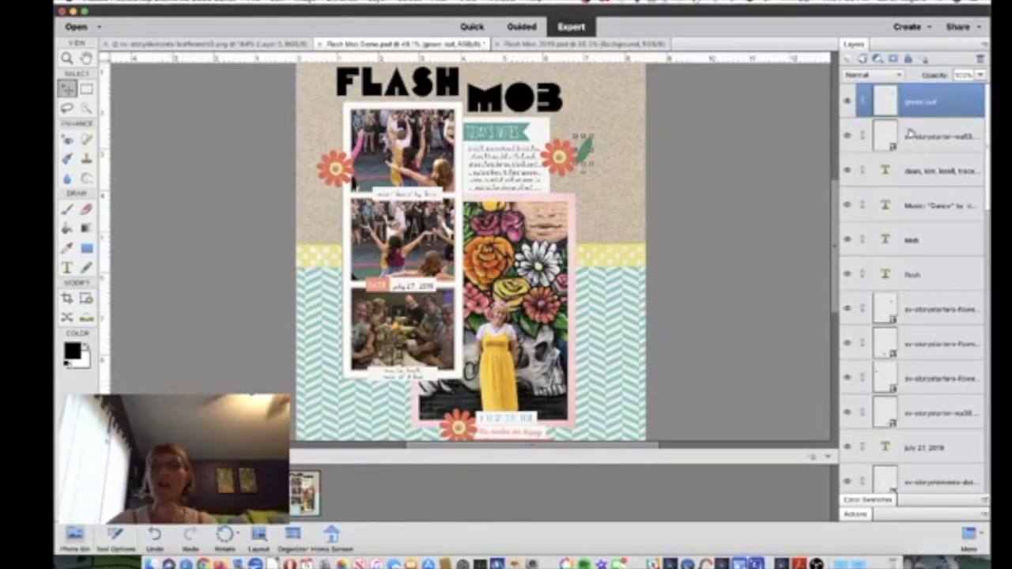
{"action": "left_click_drag", "start_coordinate": [888, 101], "coordinate": [881, 307]}
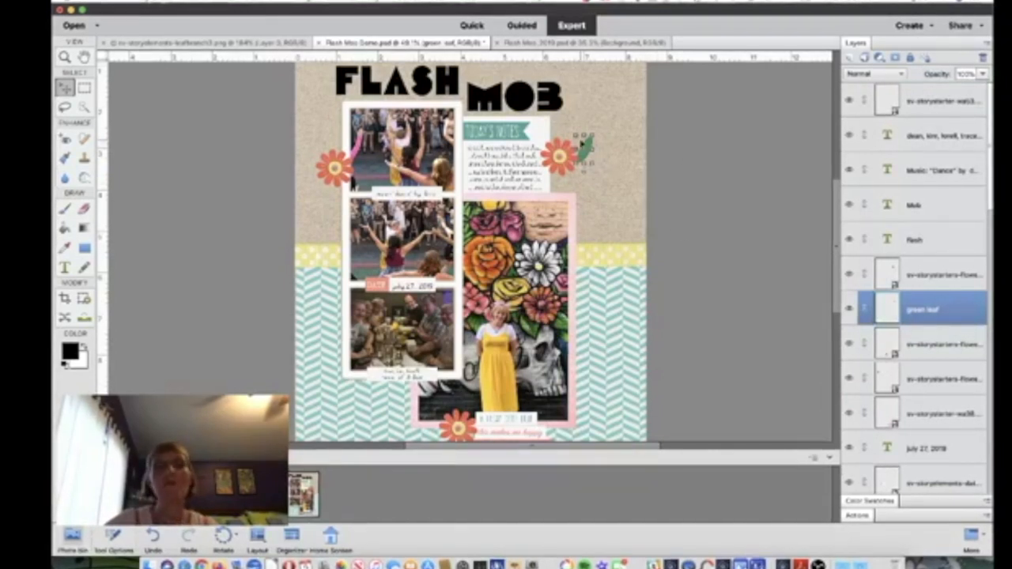
{"action": "left_click_drag", "start_coordinate": [583, 147], "coordinate": [579, 142]}
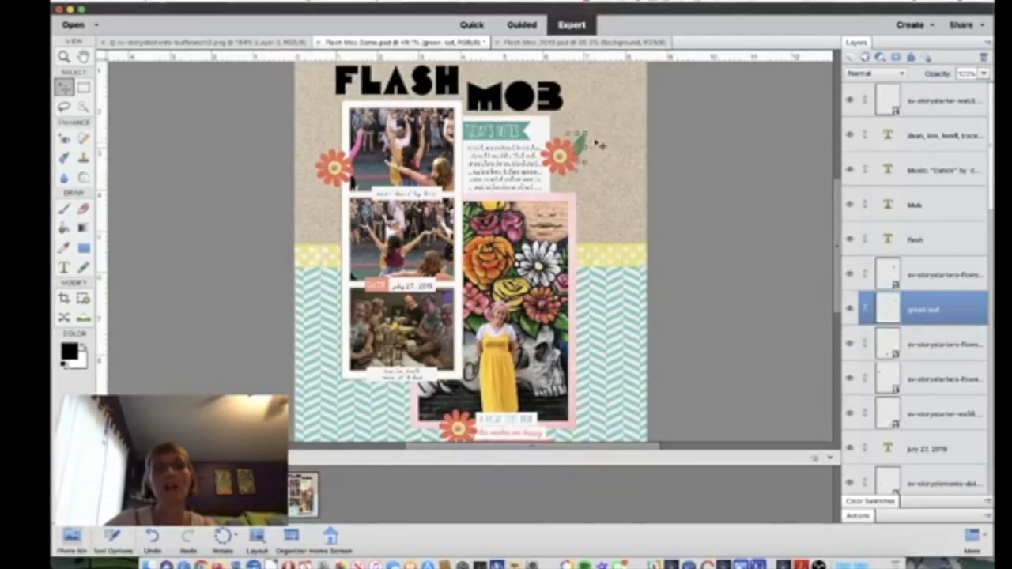
Step: Rotate the green leaf about 23 degrees clockwise and shrink it slightly
{"action": "left_click", "coordinate": [586, 136]}
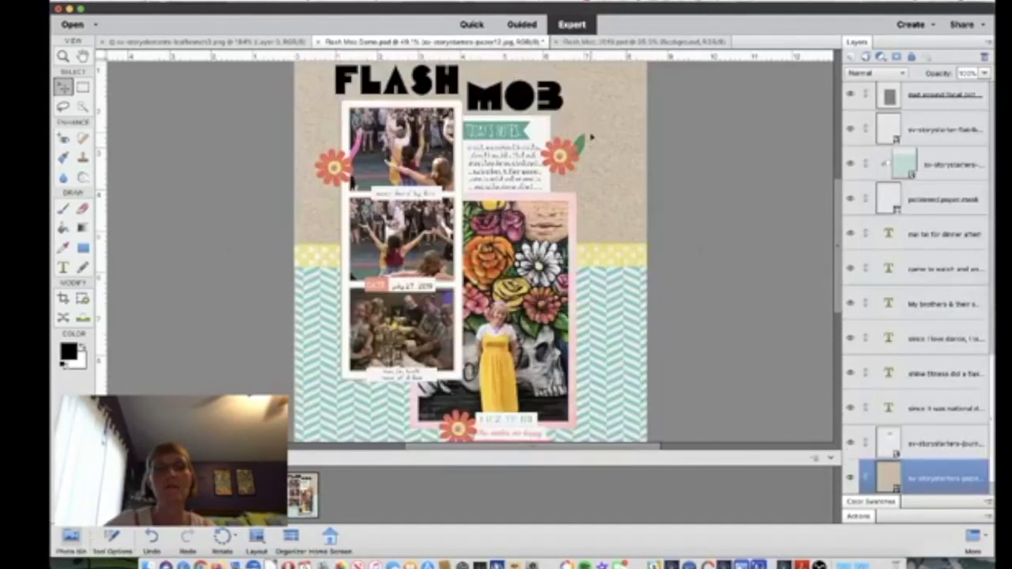
{"action": "left_click", "coordinate": [587, 136]}
{"action": "left_click_drag", "start_coordinate": [587, 136], "coordinate": [589, 136]}
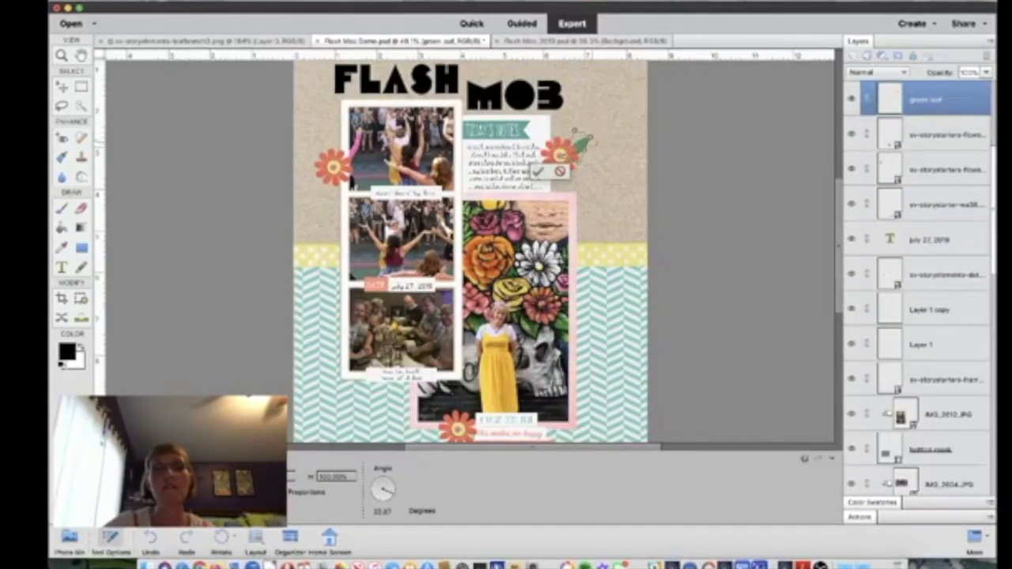
{"action": "left_click_drag", "start_coordinate": [591, 139], "coordinate": [584, 136]}
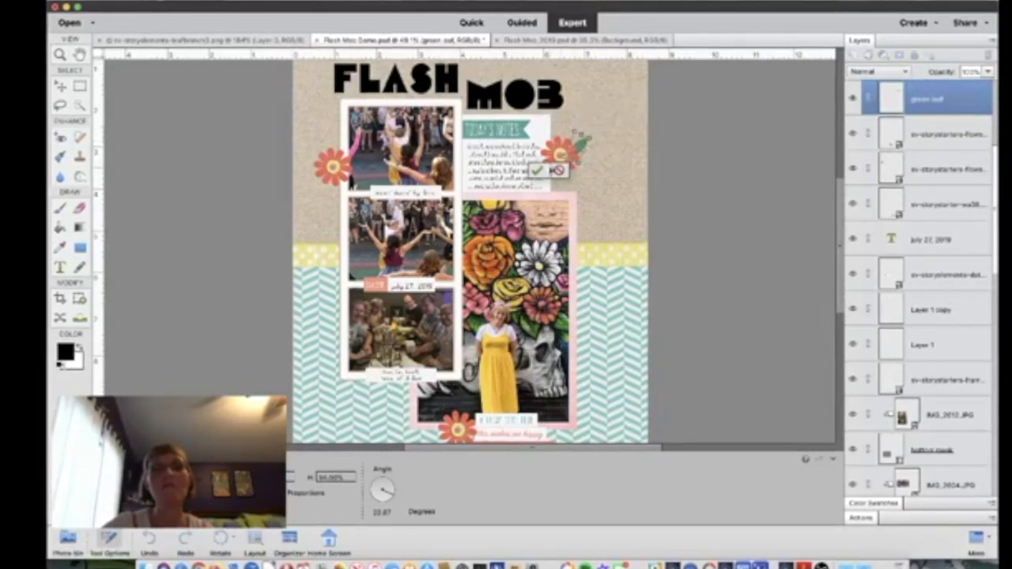
{"action": "left_click", "coordinate": [536, 170]}
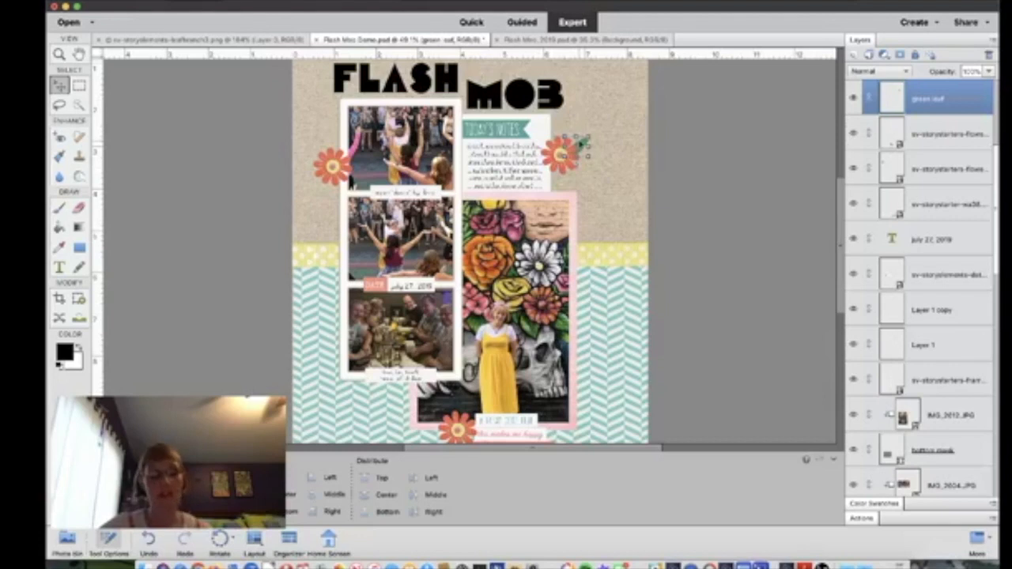
Step: Duplicate the green leaf, place the copy just above the original and flip it horizontally
{"action": "key", "text": "ctrl+j"}
{"action": "left_click_drag", "start_coordinate": [585, 141], "coordinate": [590, 126]}
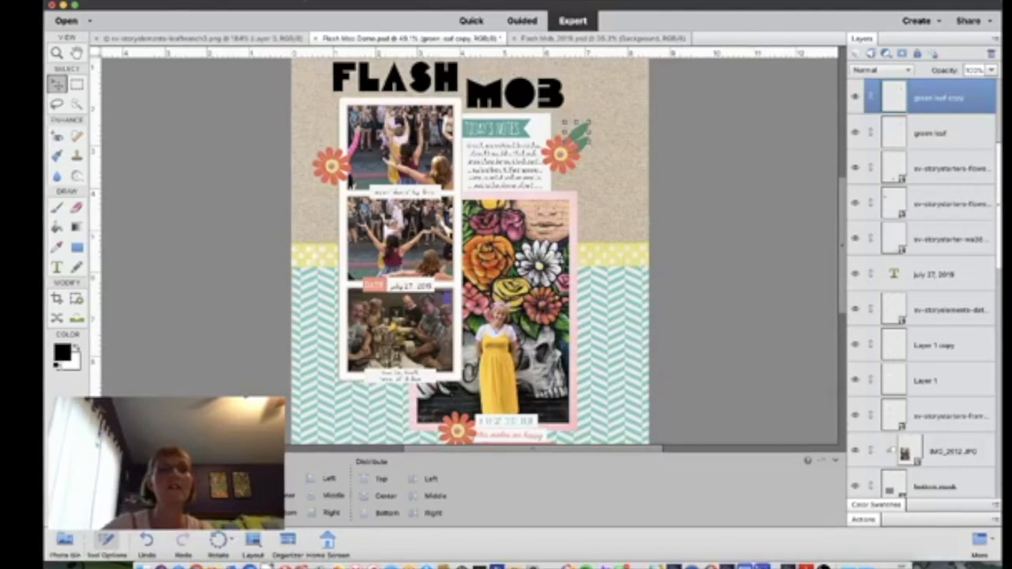
{"action": "left_click", "coordinate": [299, 1]}
{"action": "mouse_move", "coordinate": [308, 4]}
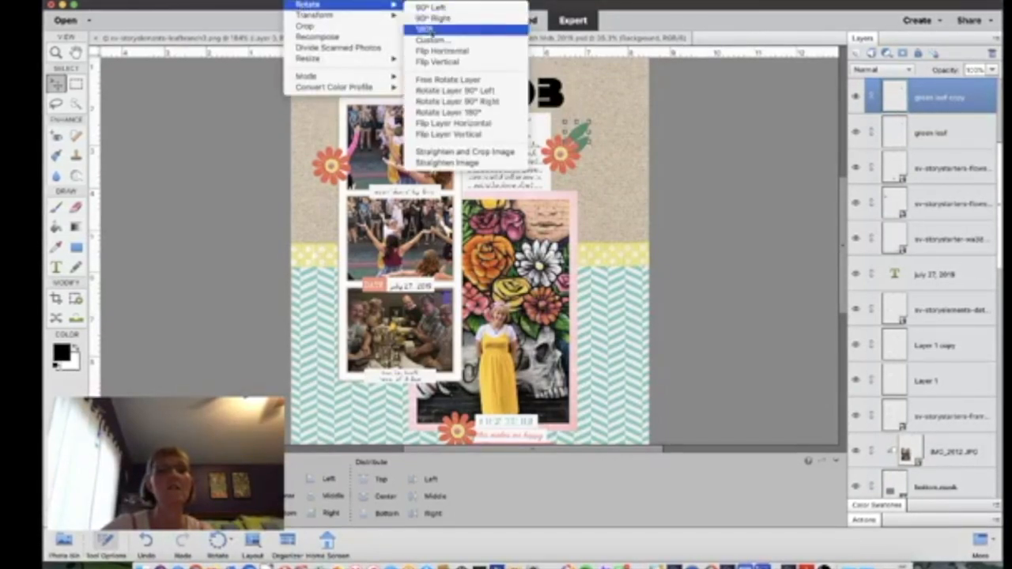
{"action": "left_click", "coordinate": [450, 124]}
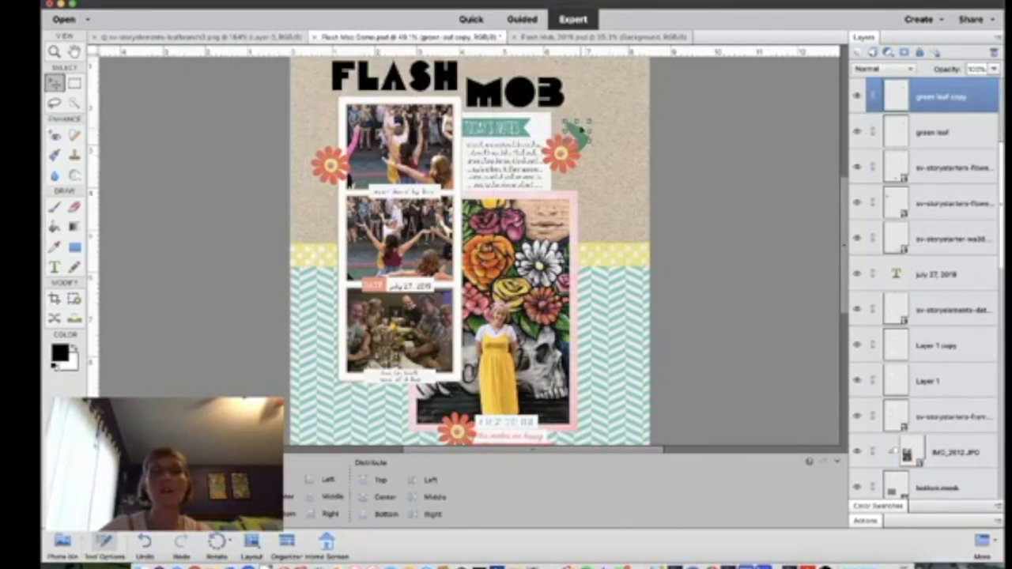
Step: Rotate the leaf copy about 61 degrees and flip it horizontally once more
{"action": "mouse_move", "coordinate": [591, 120]}
{"action": "left_mouse_down"}
{"action": "mouse_move", "coordinate": [592, 109]}
{"action": "mouse_move", "coordinate": [594, 138]}
{"action": "mouse_move", "coordinate": [580, 135]}
{"action": "left_mouse_up"}
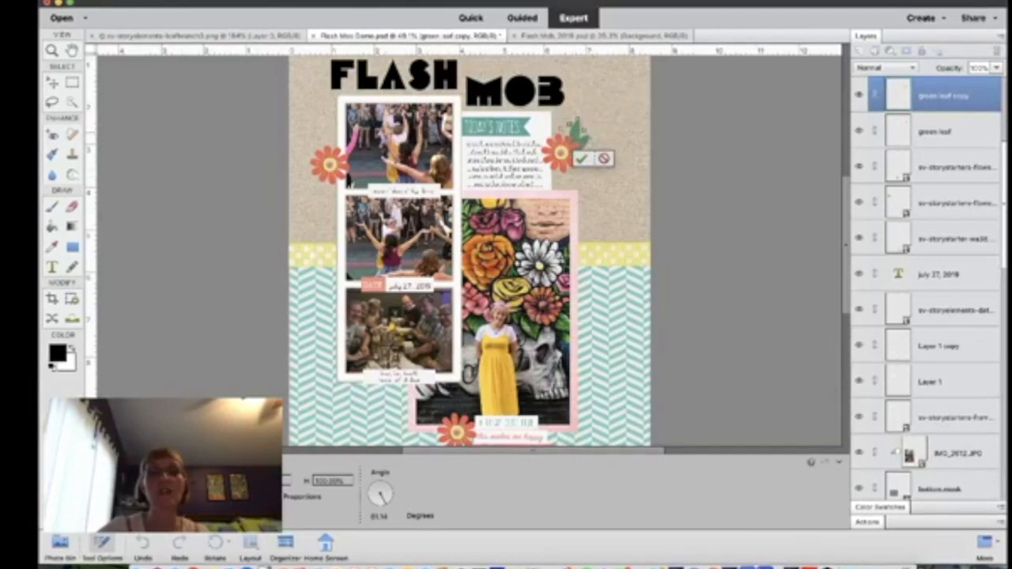
{"action": "left_click", "coordinate": [582, 159]}
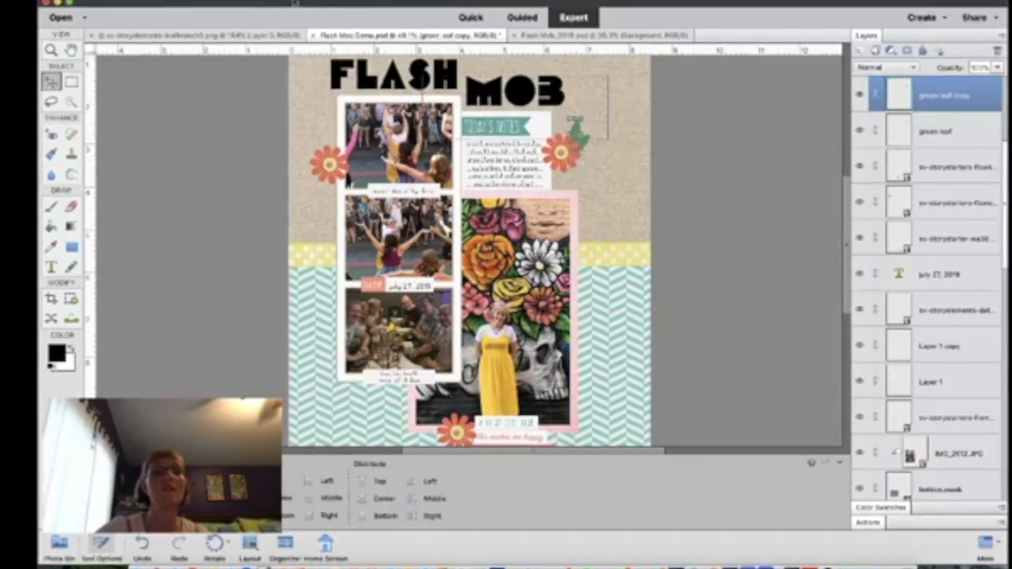
{"action": "left_click", "coordinate": [295, 1]}
{"action": "mouse_move", "coordinate": [348, 3]}
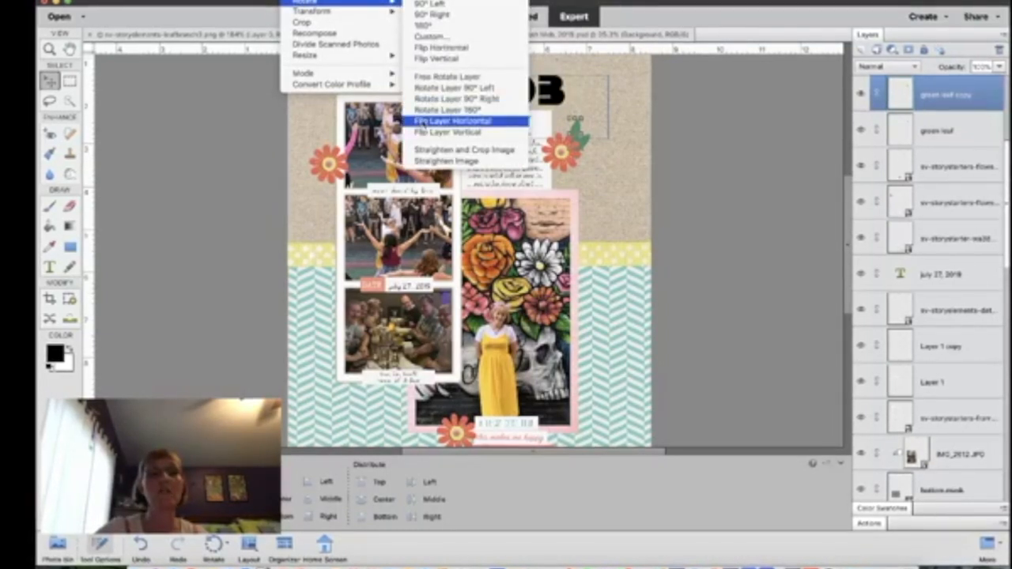
{"action": "left_click", "coordinate": [422, 123]}
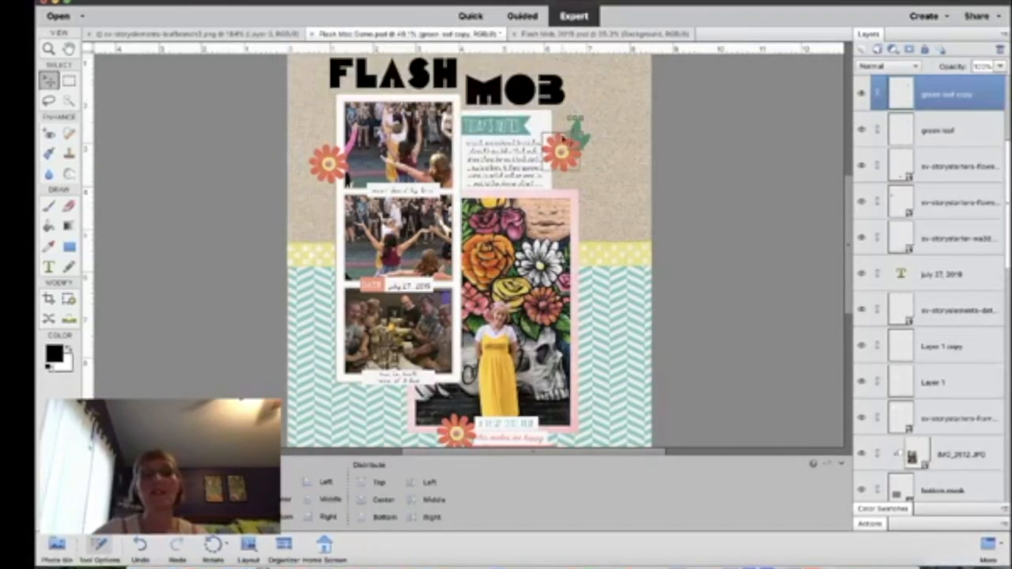
Step: Move the leaf copy so its base tucks behind the flower and tilt it slightly clockwise
{"action": "scroll", "coordinate": [581, 130], "scroll_direction": "up", "scroll_amount": 5}
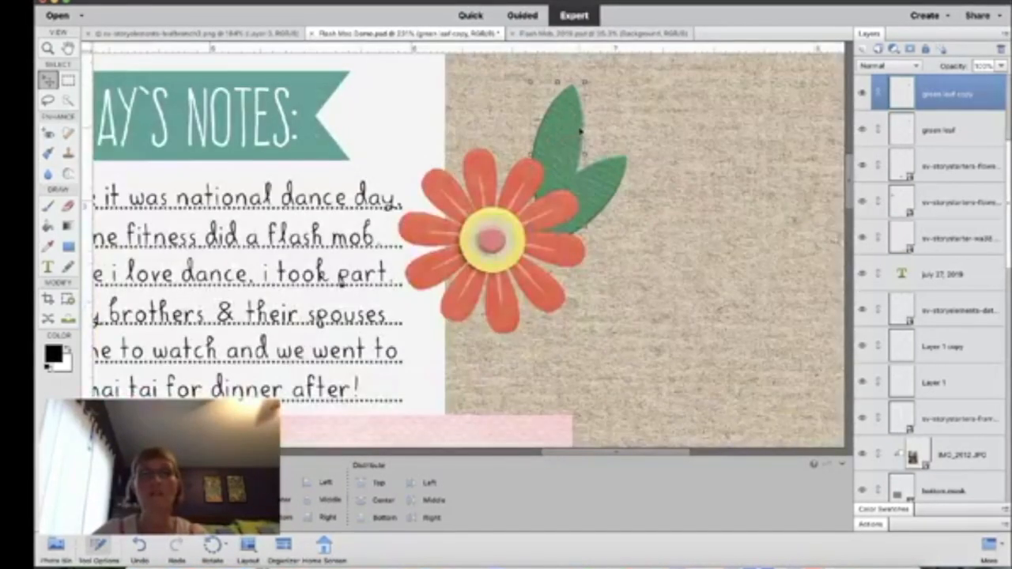
{"action": "left_click_drag", "start_coordinate": [571, 132], "coordinate": [585, 108]}
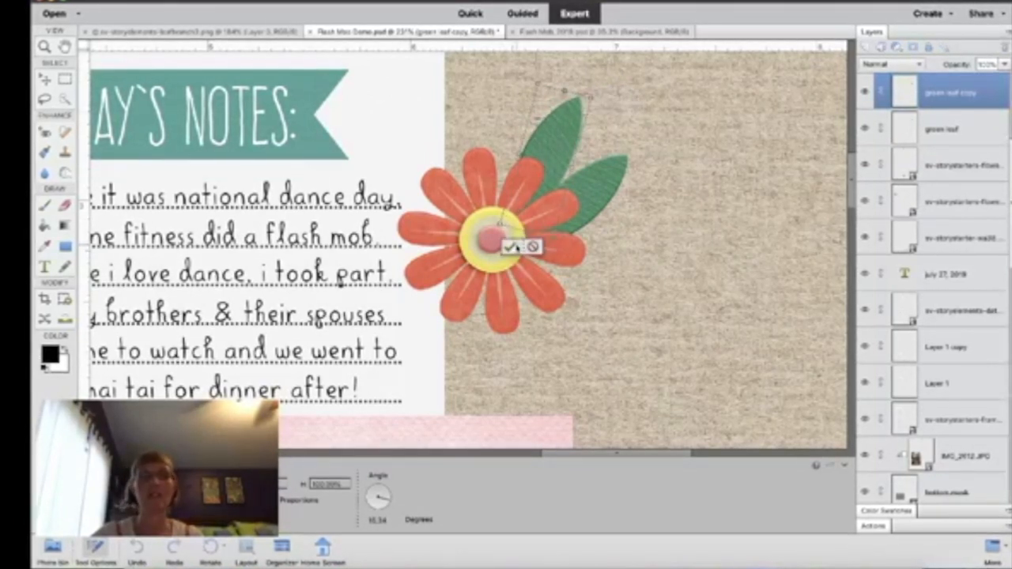
{"action": "left_click", "coordinate": [529, 244]}
{"action": "scroll", "coordinate": [529, 244], "scroll_direction": "down", "scroll_amount": 10}
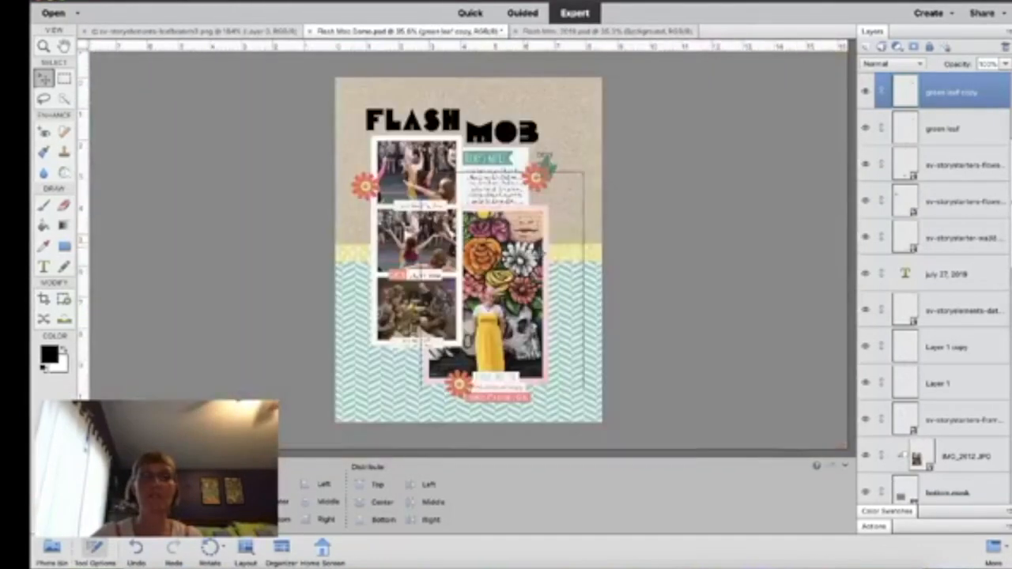
{"action": "left_click", "coordinate": [672, 227]}
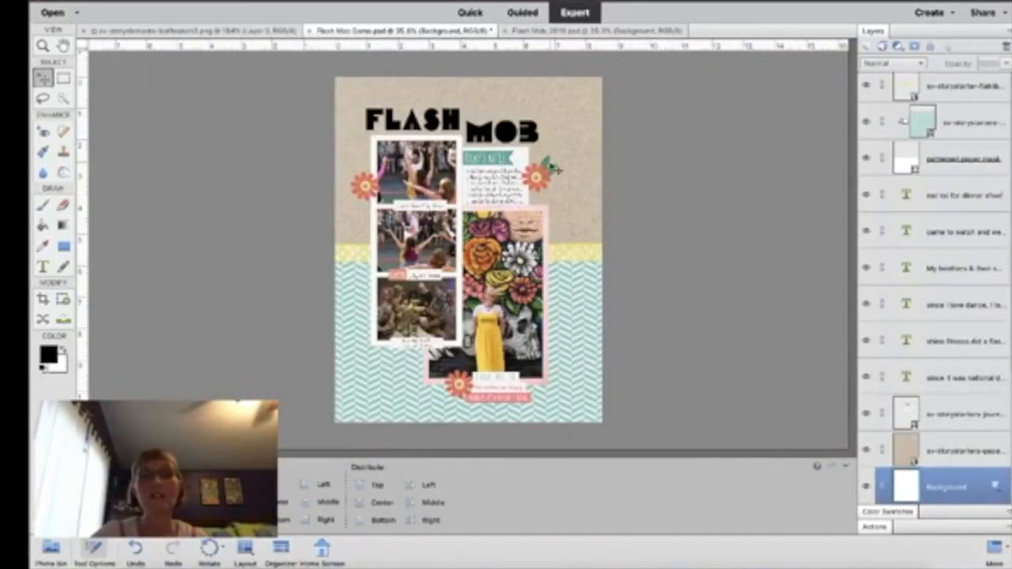
Step: Rotate the leaf copy about 11 degrees counterclockwise so the two leaves fan out from behind the flower
{"action": "left_click_drag", "start_coordinate": [550, 164], "coordinate": [557, 153]}
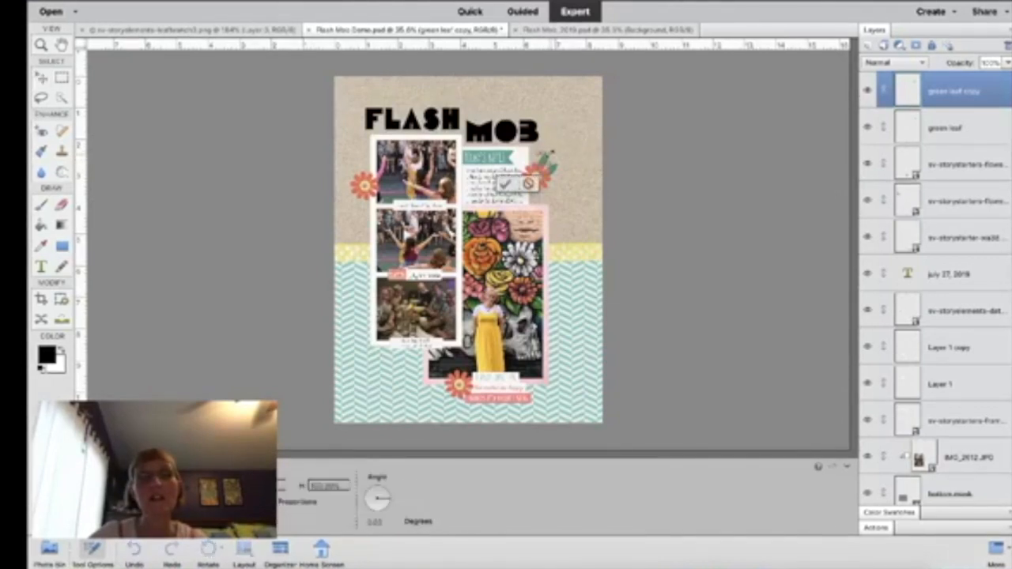
{"action": "scroll", "coordinate": [557, 153], "scroll_direction": "up", "scroll_amount": 3}
{"action": "left_click_drag", "start_coordinate": [540, 148], "coordinate": [521, 175]}
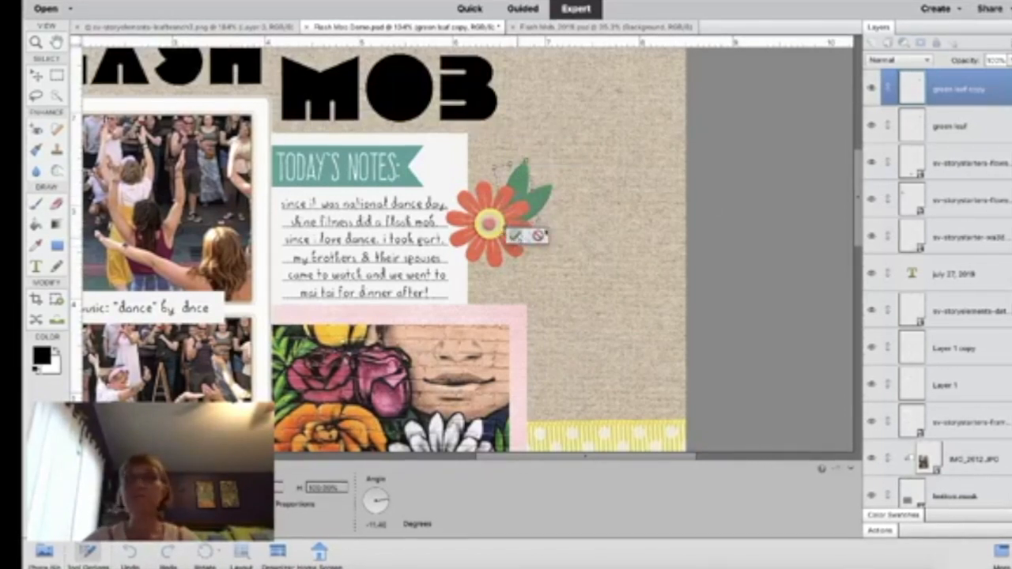
{"action": "left_click", "coordinate": [514, 236]}
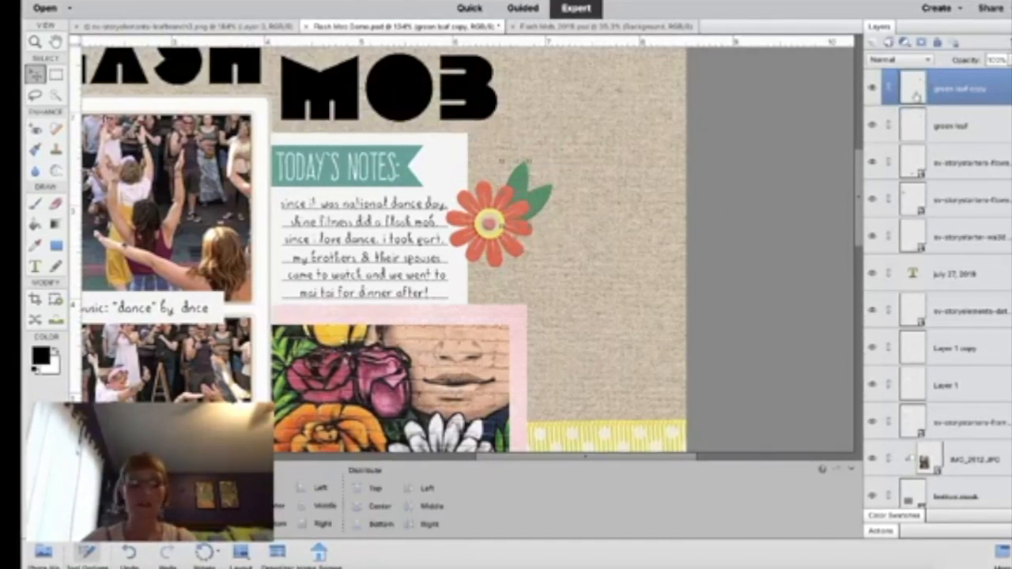
Step: Select both green leaf layers and rotate the pair about 12 degrees clockwise behind the flower beside the notes card
{"action": "left_click", "coordinate": [917, 123], "text": "shift"}
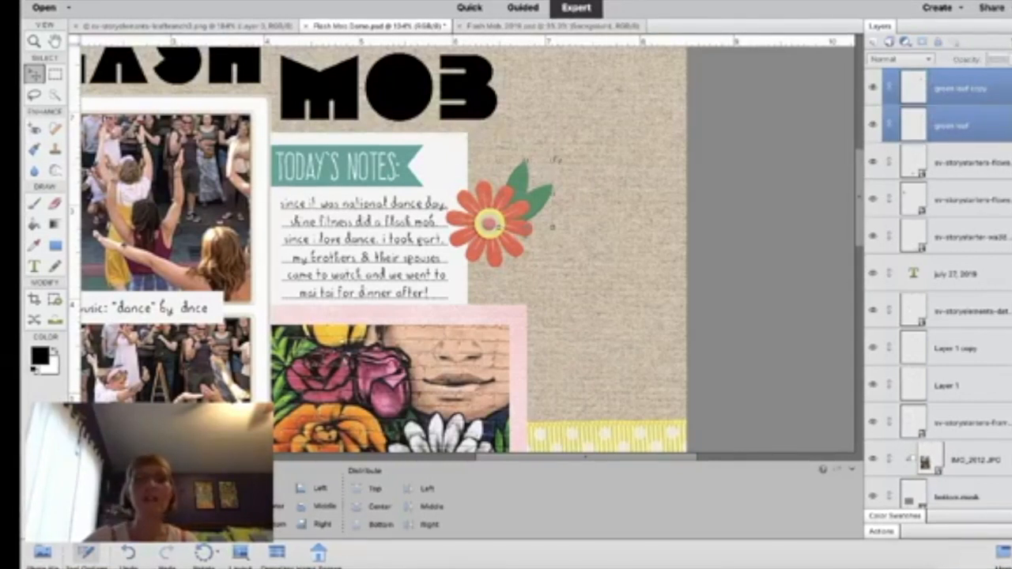
{"action": "mouse_move", "coordinate": [556, 158]}
{"action": "left_mouse_down"}
{"action": "mouse_move", "coordinate": [559, 149]}
{"action": "mouse_move", "coordinate": [556, 166]}
{"action": "left_mouse_up"}
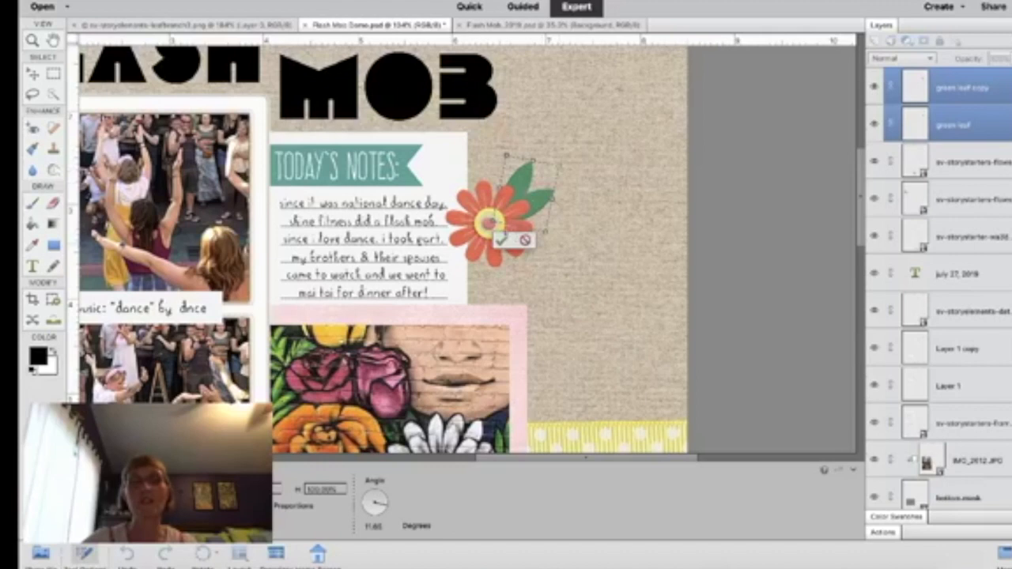
{"action": "left_click", "coordinate": [504, 237]}
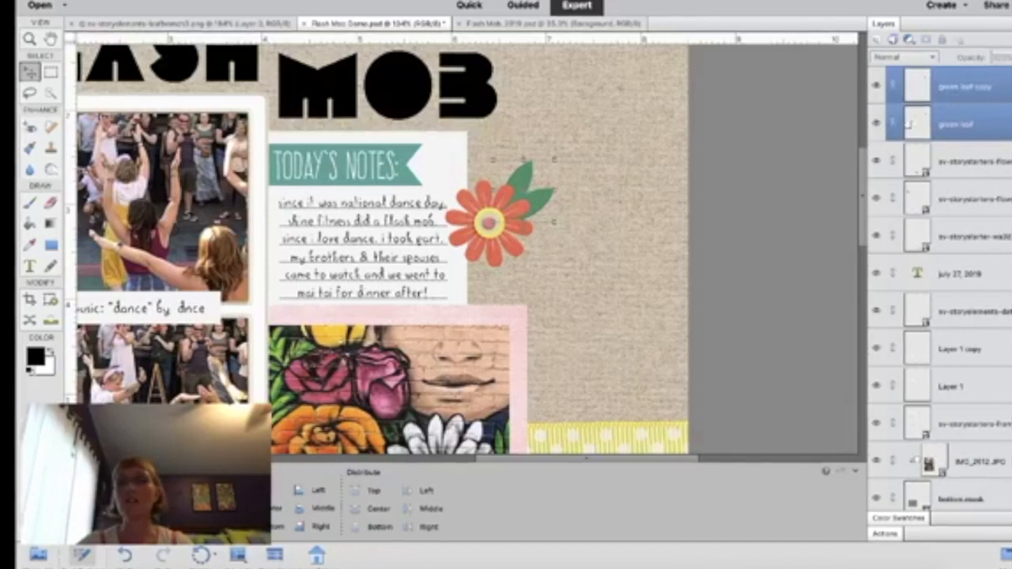
Step: Merge the two green leaf layers into one and rename the merged layer "green leaves"
{"action": "right_click", "coordinate": [954, 112]}
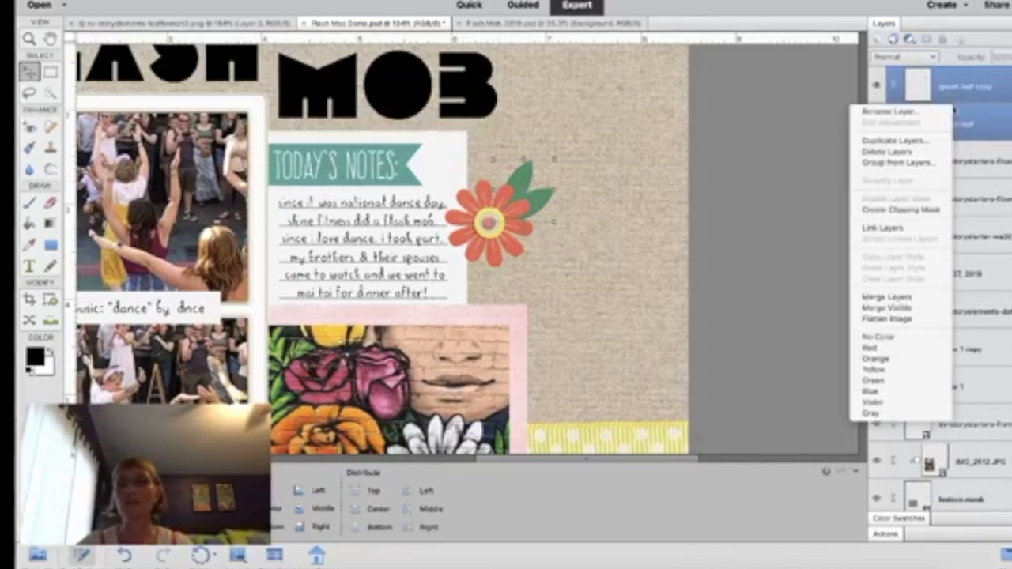
{"action": "left_click", "coordinate": [900, 299]}
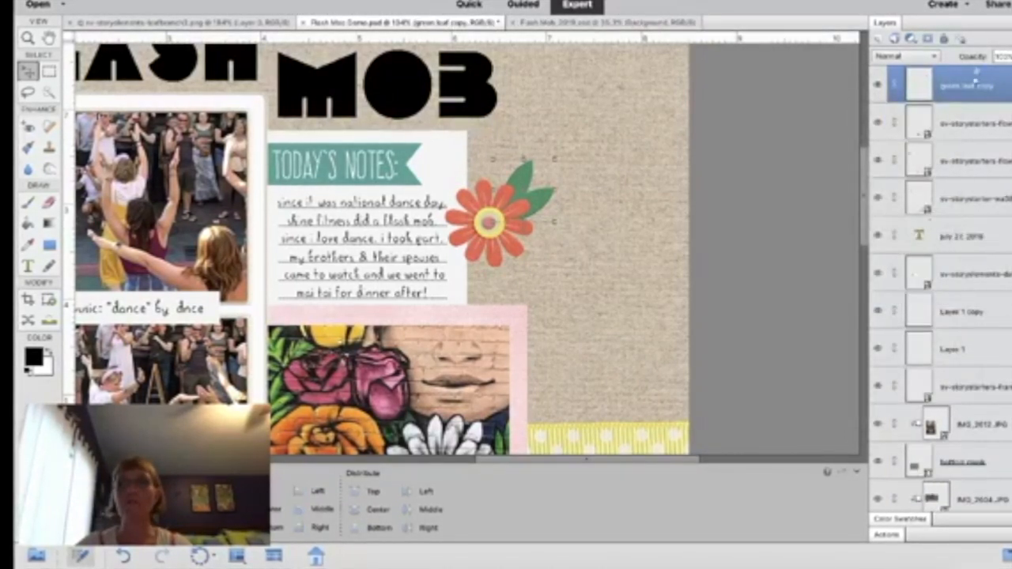
{"action": "double_click", "coordinate": [963, 92]}
{"action": "type", "text": "gre"}
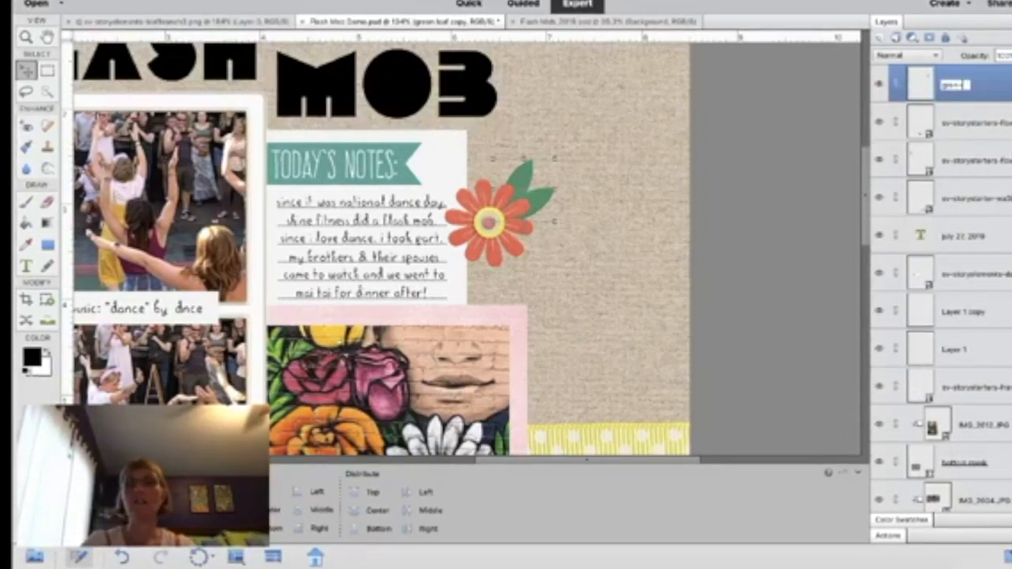
{"action": "type", "text": "en leaves"}
{"action": "key", "text": "Return"}
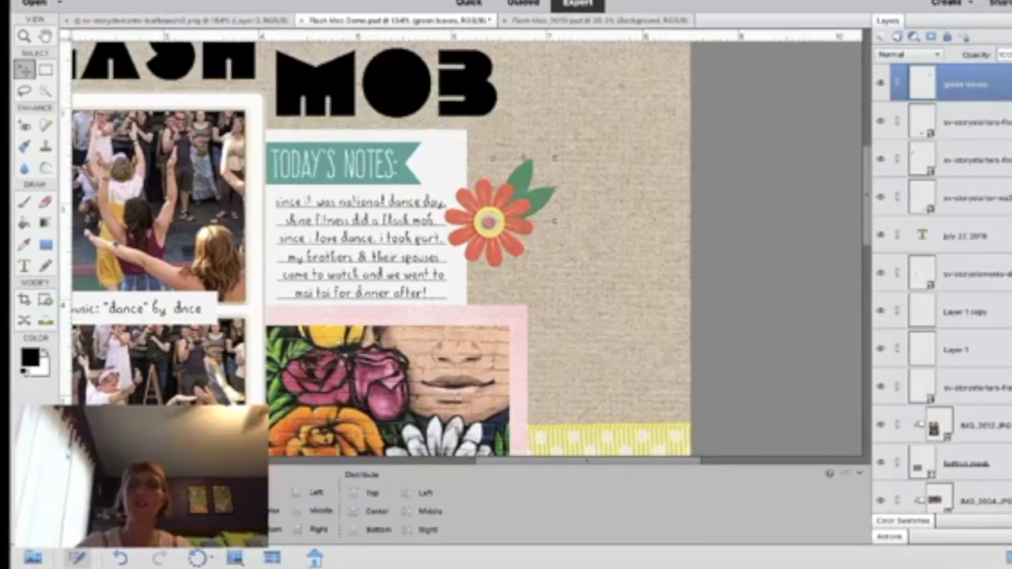
Step: Copy the green leaves to the flower beside the top photo and move the copy's layer beneath the flower layers
{"action": "scroll", "coordinate": [653, 183], "scroll_direction": "down", "scroll_amount": 3}
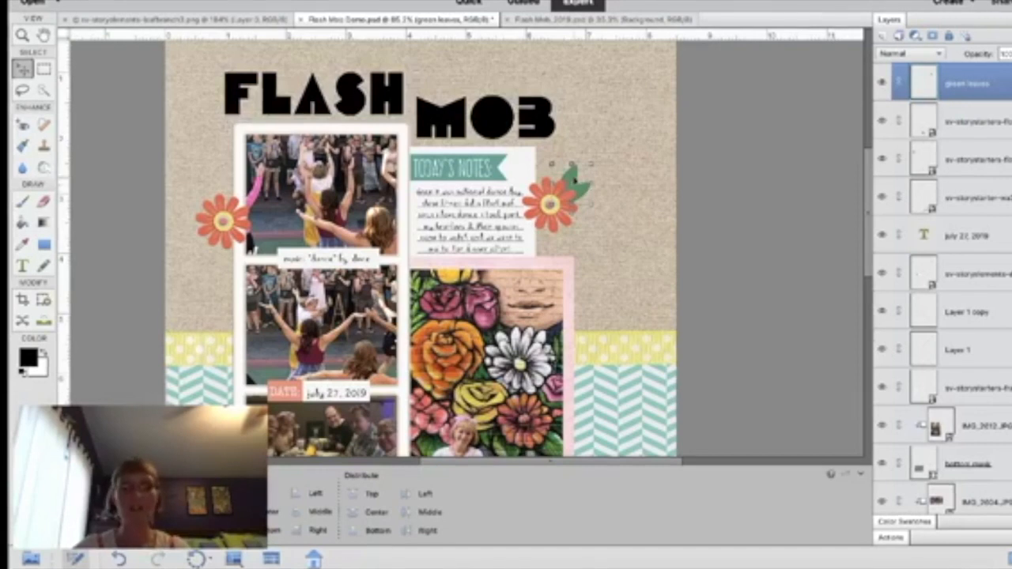
{"action": "left_click_drag", "start_coordinate": [571, 175], "coordinate": [212, 179]}
{"action": "left_click_drag", "start_coordinate": [215, 134], "coordinate": [217, 134]}
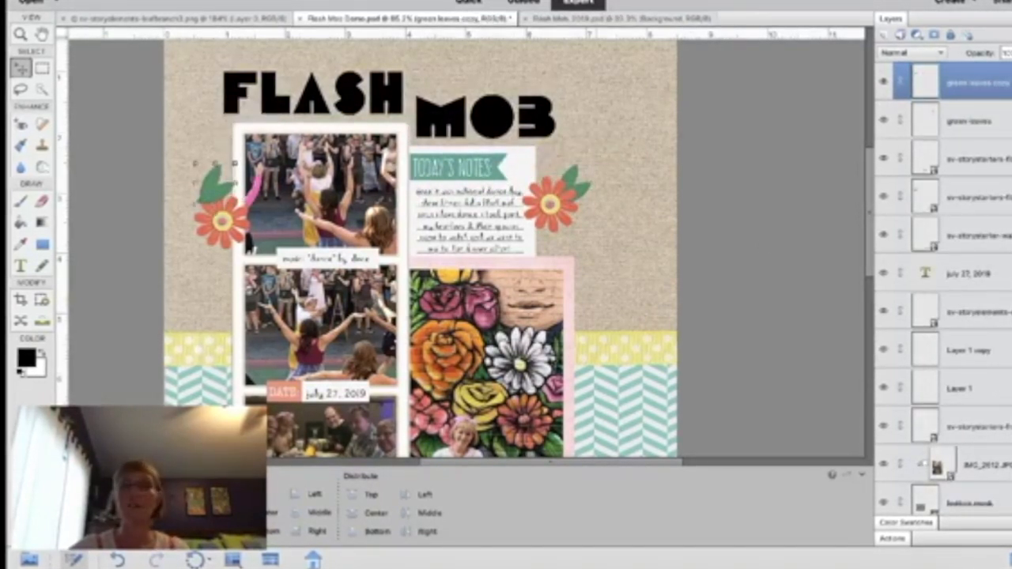
{"action": "left_click_drag", "start_coordinate": [970, 80], "coordinate": [974, 207]}
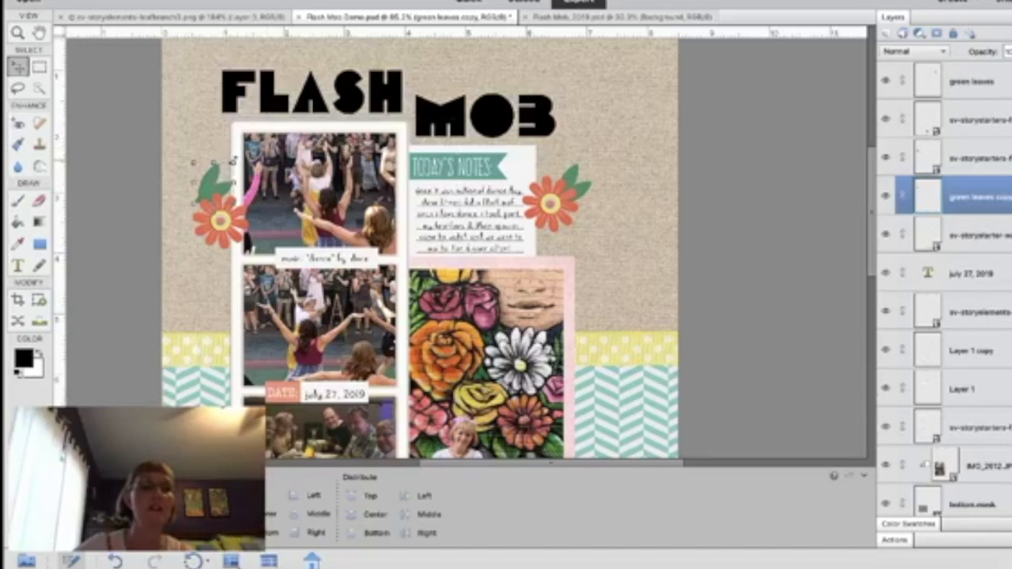
Step: Rotate the copied leaves about 61 degrees counterclockwise, then about 39 degrees further, so they point outward from the flower beside the top photo
{"action": "left_click_drag", "start_coordinate": [235, 160], "coordinate": [189, 207]}
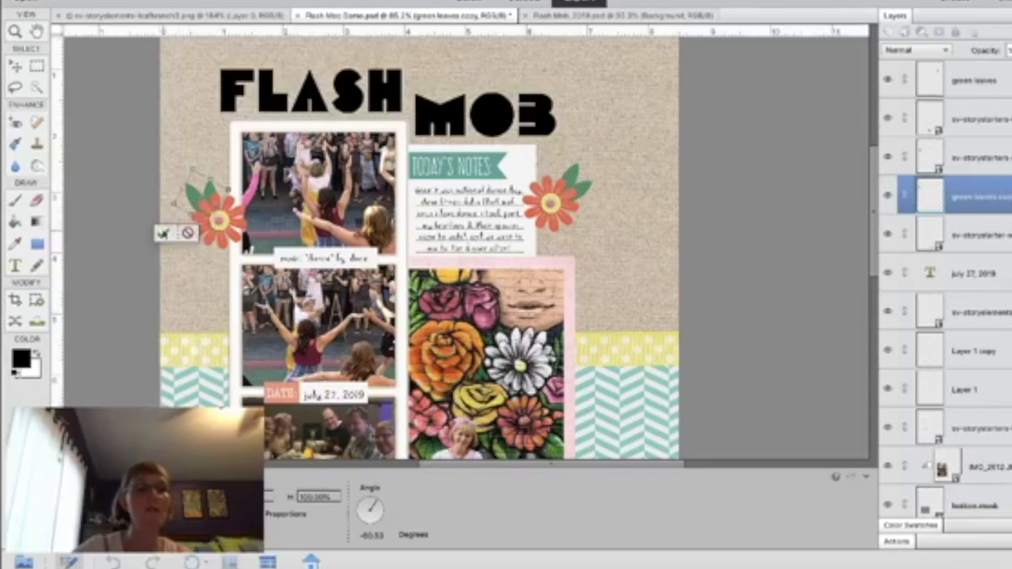
{"action": "left_click", "coordinate": [162, 232]}
{"action": "left_click_drag", "start_coordinate": [181, 169], "coordinate": [172, 197]}
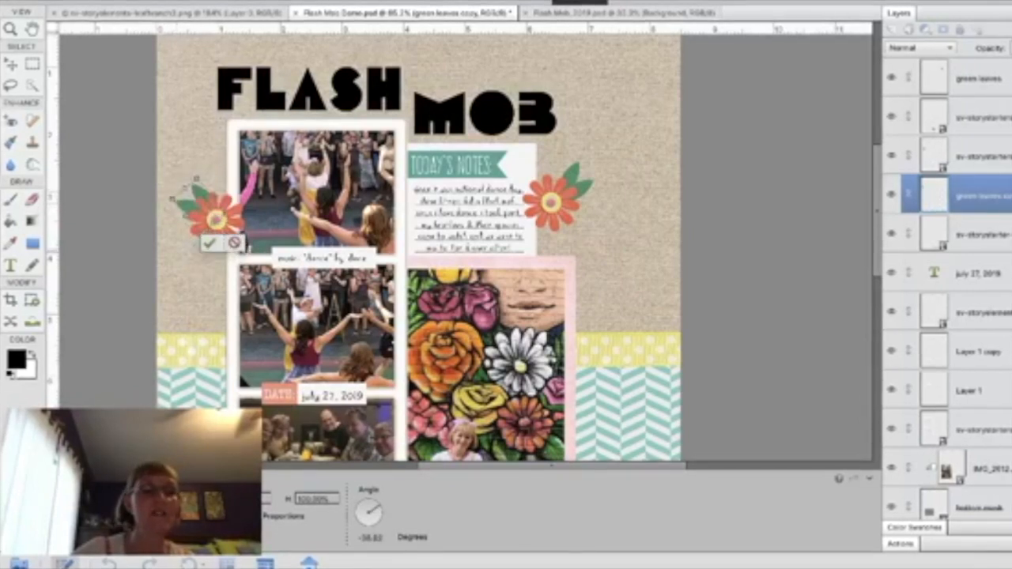
{"action": "left_click", "coordinate": [208, 243]}
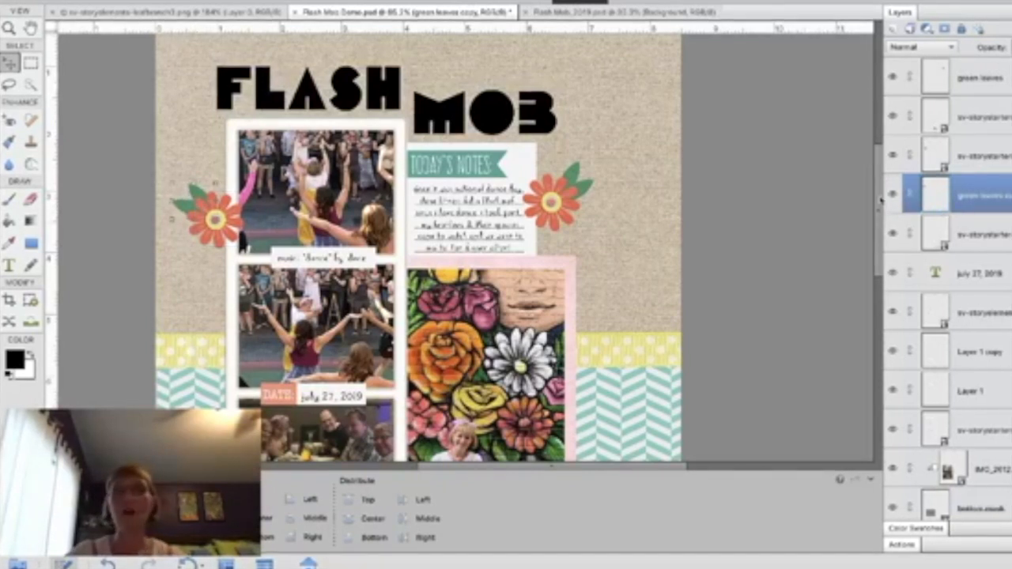
Step: Make another copy of the green leaves and tuck it behind the flower beside the word strips at the page bottom
{"action": "left_click_drag", "start_coordinate": [877, 213], "coordinate": [877, 235]}
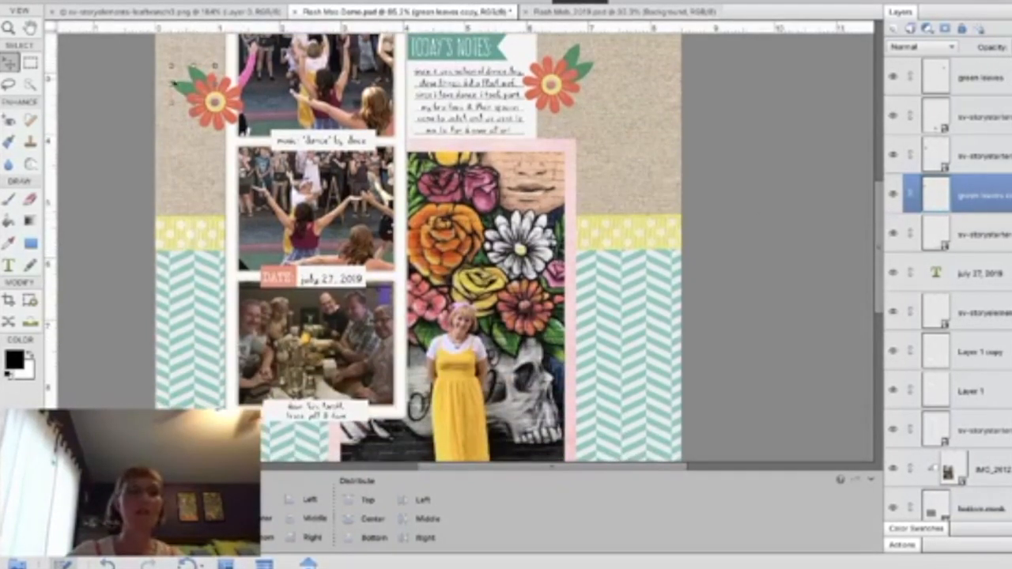
{"action": "left_click_drag", "start_coordinate": [181, 91], "coordinate": [588, 389]}
{"action": "left_click_drag", "start_coordinate": [883, 212], "coordinate": [883, 257]}
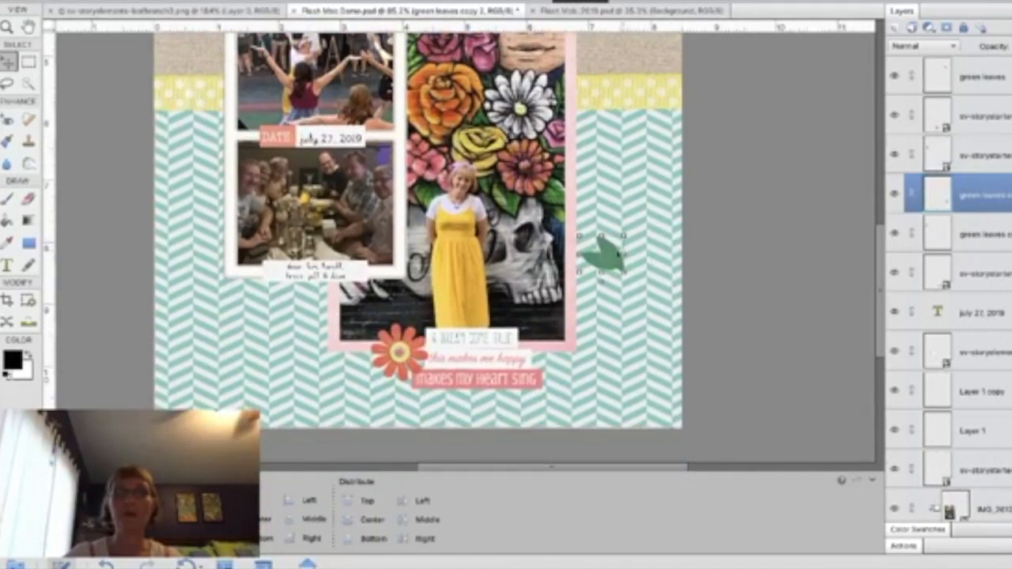
{"action": "key", "text": "Return"}
{"action": "left_click_drag", "start_coordinate": [608, 259], "coordinate": [377, 354]}
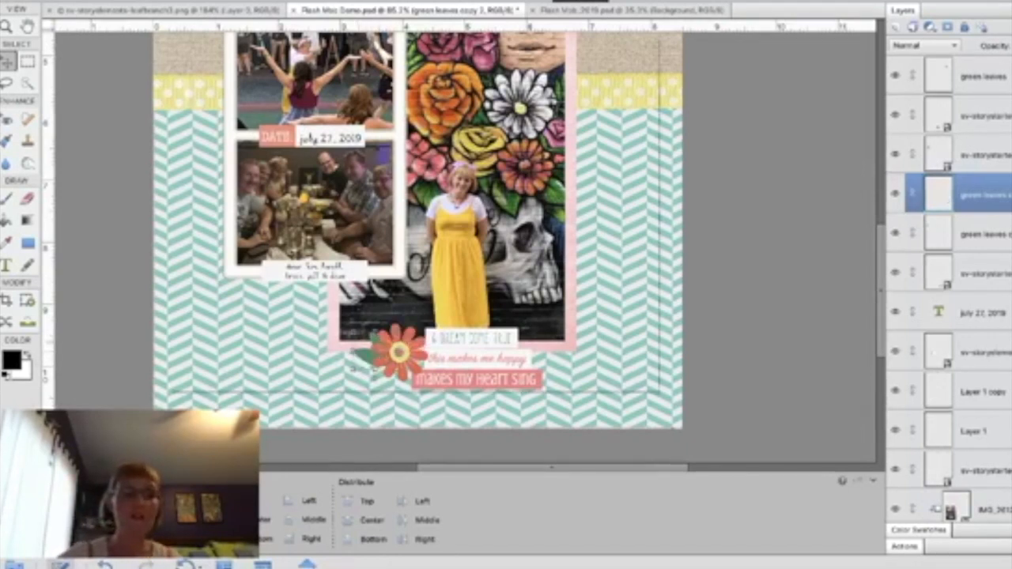
Step: Rotate the newest leaf copy counterclockwise so it points down and outward from the bottom flower, then deselect it
{"action": "mouse_move", "coordinate": [349, 371]}
{"action": "left_mouse_down"}
{"action": "mouse_move", "coordinate": [370, 378]}
{"action": "mouse_move", "coordinate": [372, 400]}
{"action": "mouse_move", "coordinate": [349, 387]}
{"action": "left_mouse_up"}
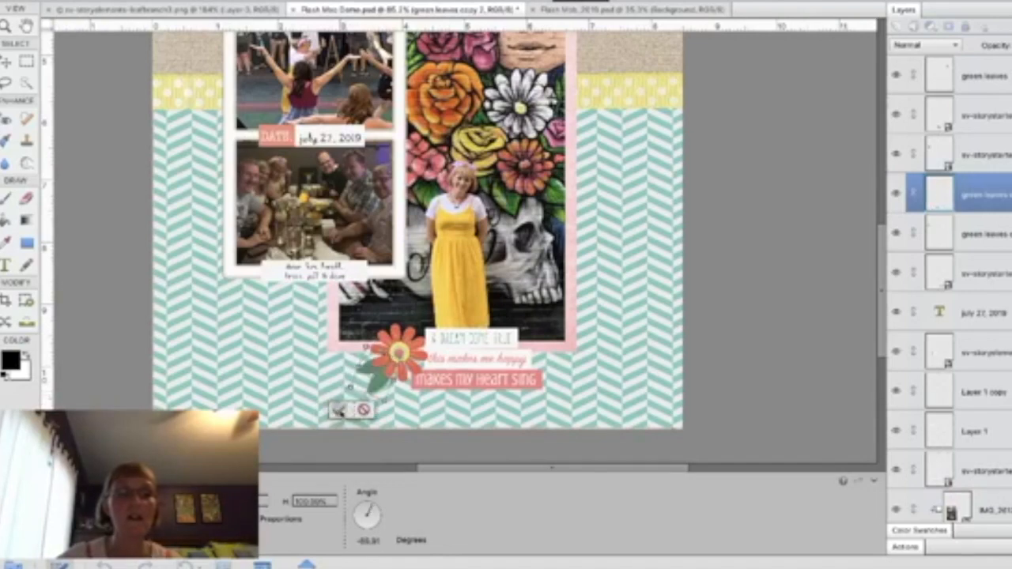
{"action": "key", "text": "Return"}
{"action": "left_click", "coordinate": [425, 406]}
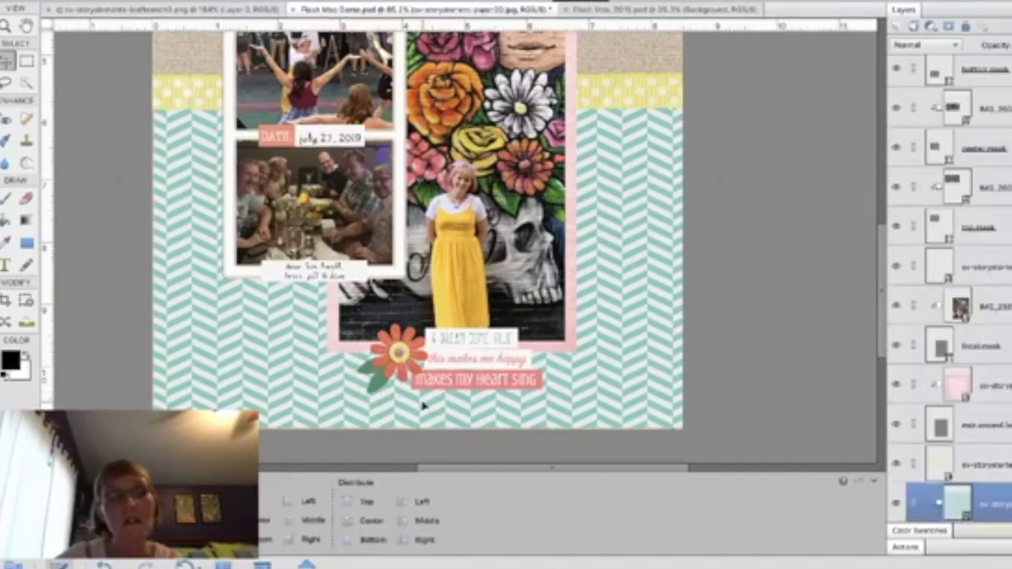
Step: Add a drop shadow to the mat around the focal picture with size 5 px, distance 5 px and opacity 50%
{"action": "key", "text": "ctrl+0"}
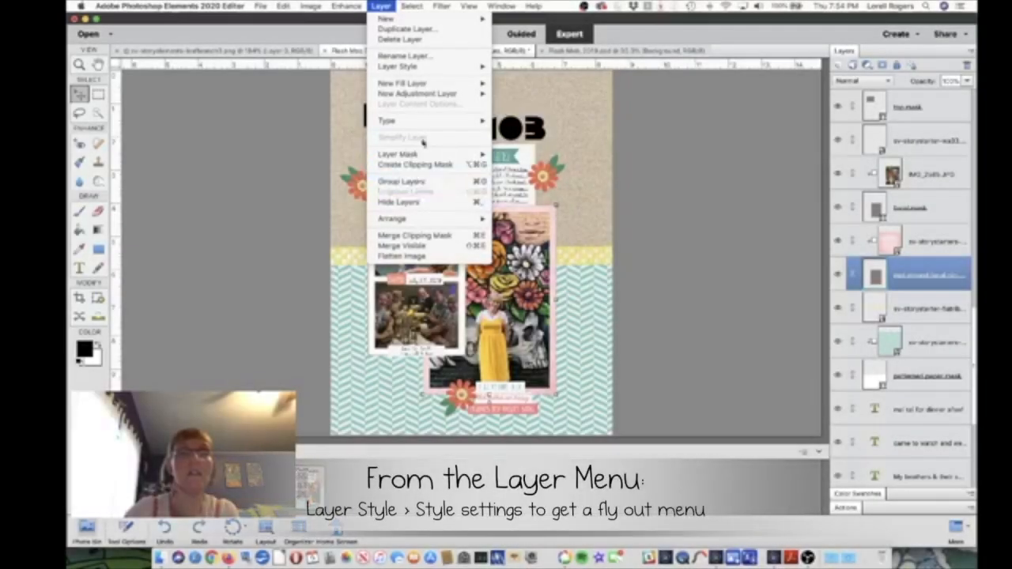
{"action": "mouse_move", "coordinate": [408, 19]}
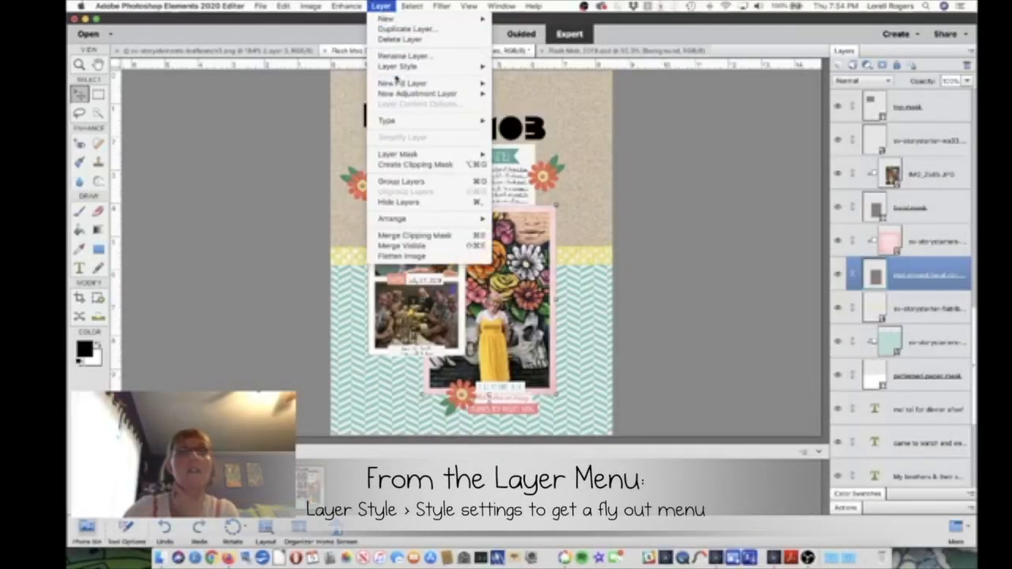
{"action": "mouse_move", "coordinate": [399, 71]}
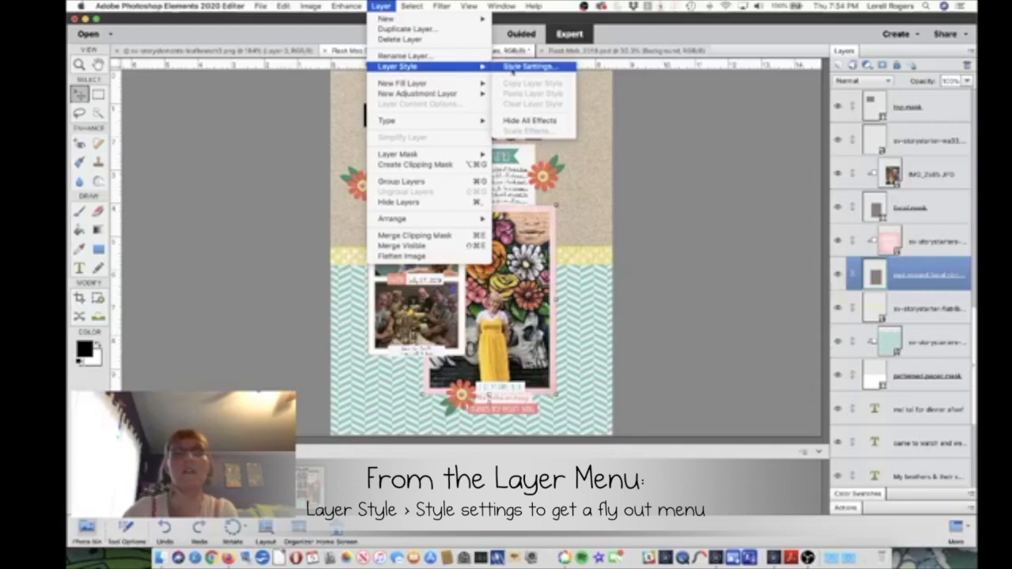
{"action": "left_click", "coordinate": [512, 69]}
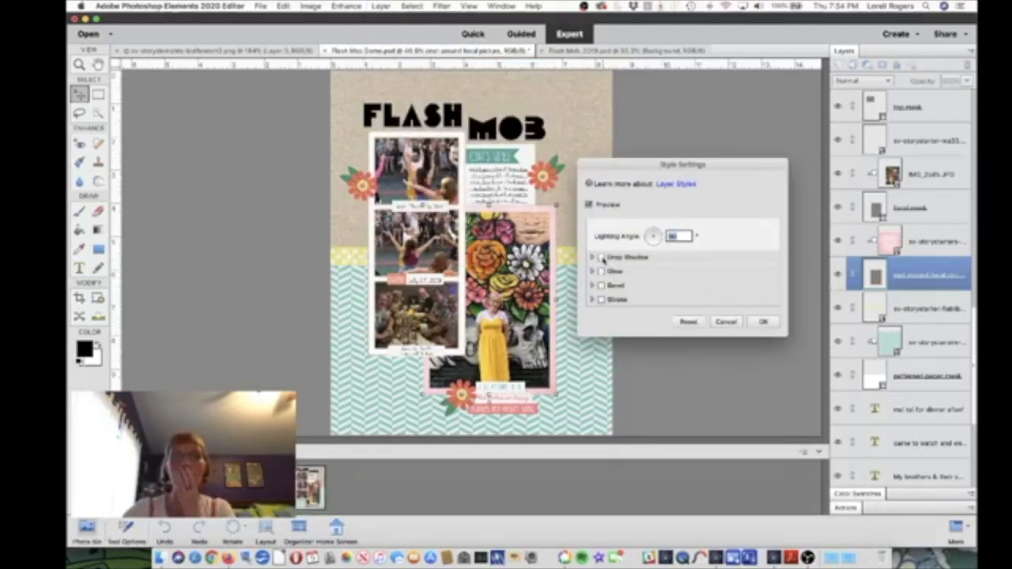
{"action": "left_click", "coordinate": [601, 257]}
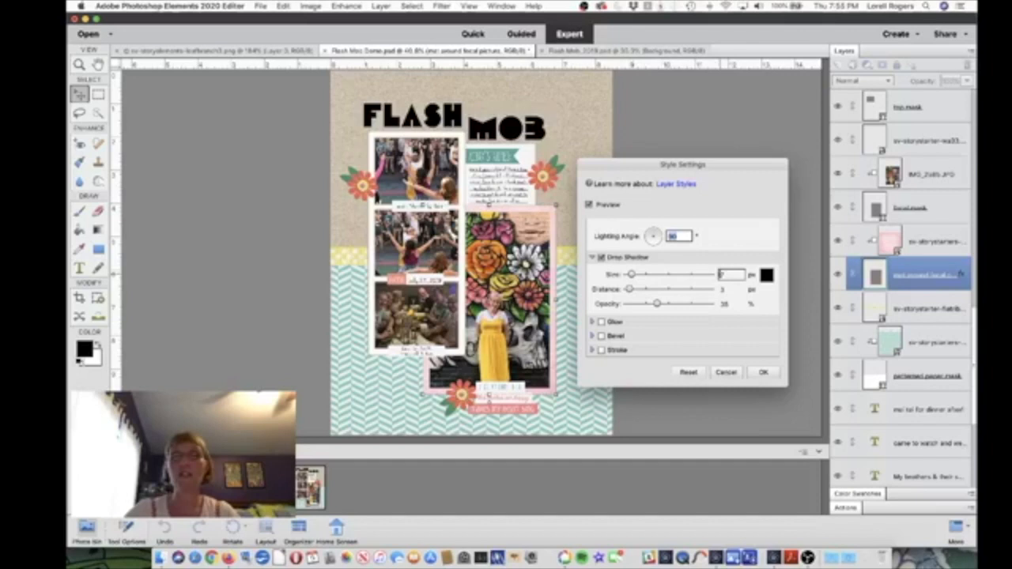
{"action": "type", "text": "5"}
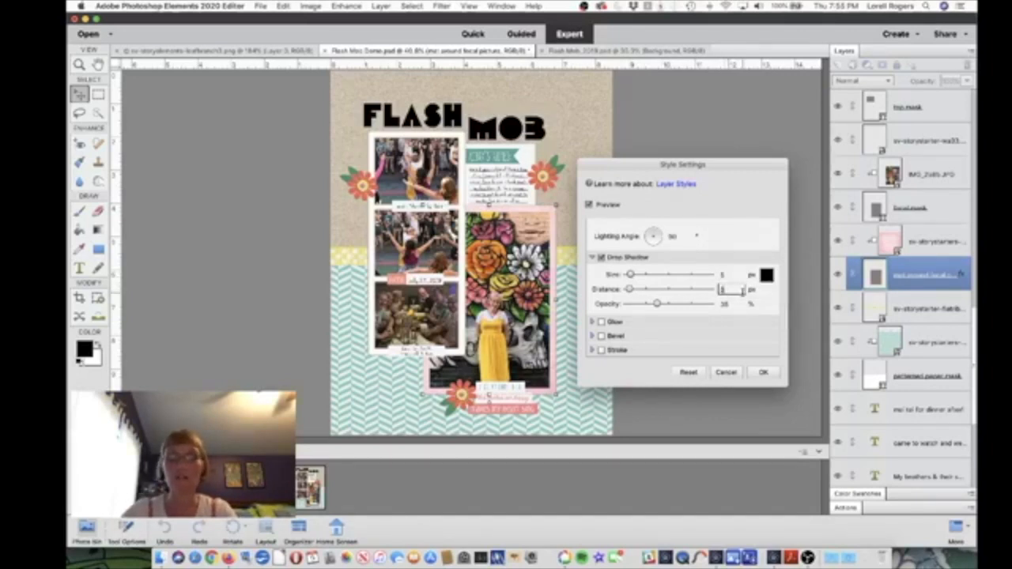
{"action": "left_click", "coordinate": [728, 305]}
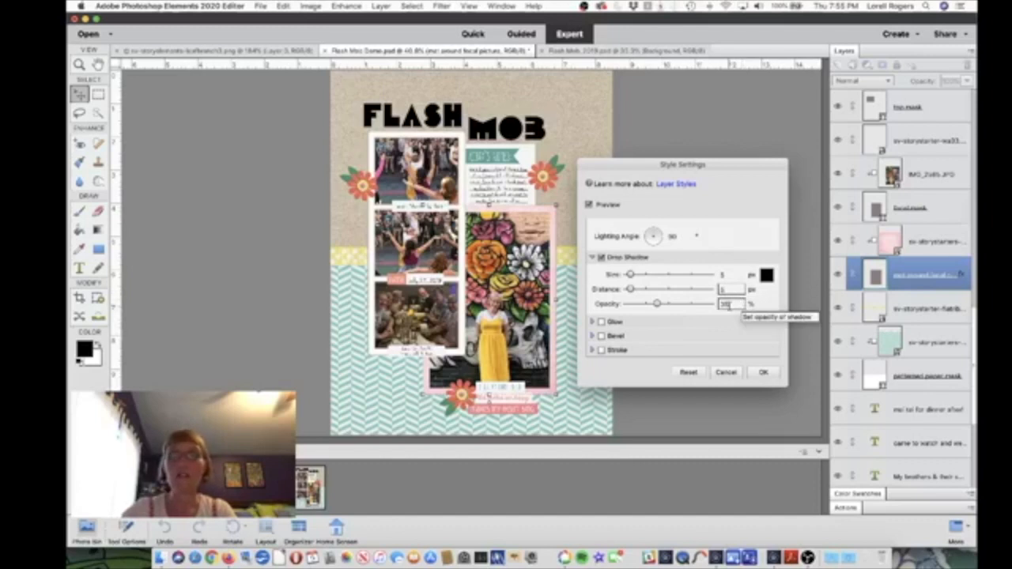
{"action": "type", "text": "50"}
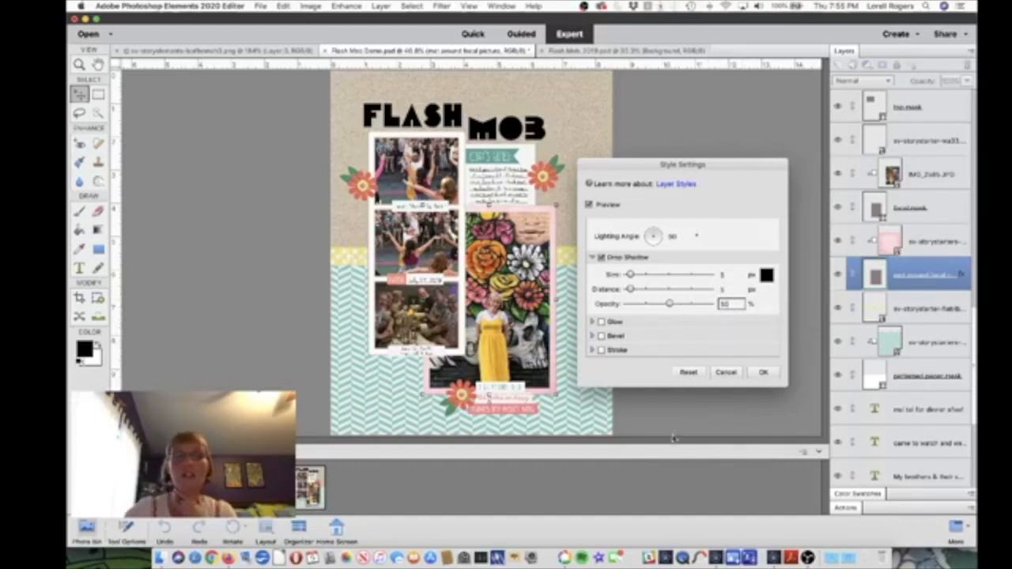
{"action": "left_click", "coordinate": [761, 373]}
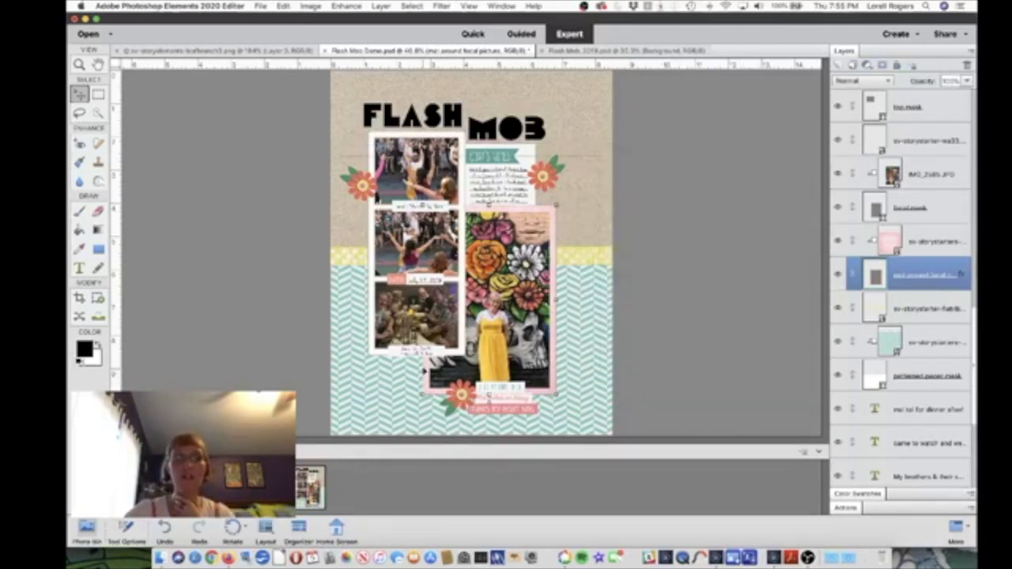